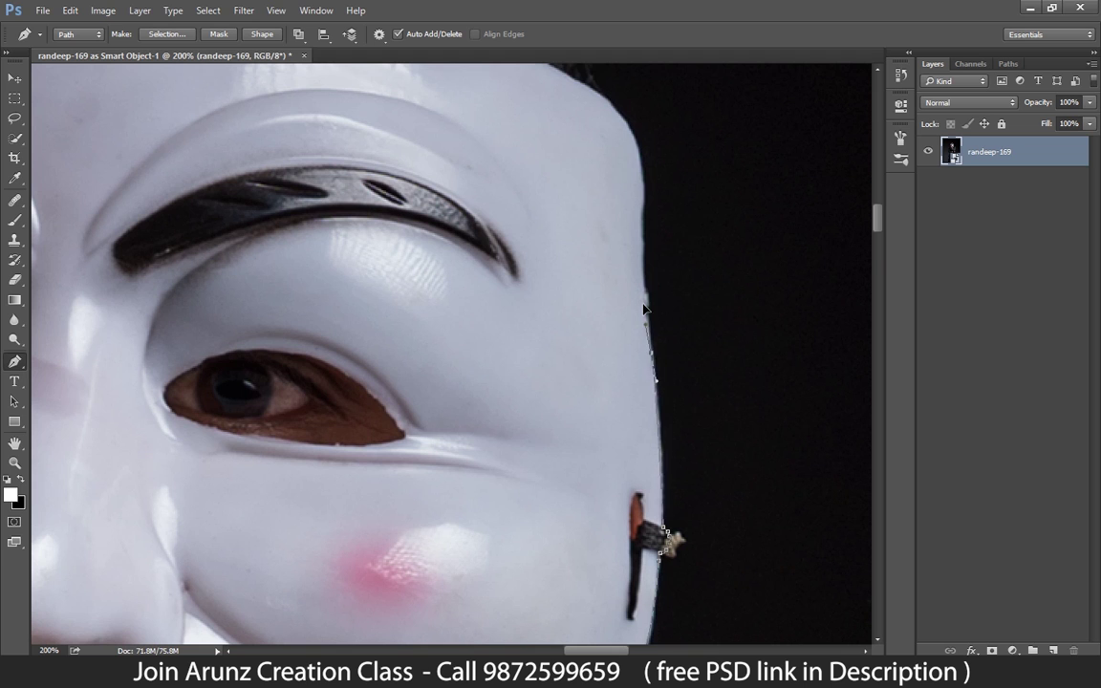
Step: Continue the Pen tool path up the mask's right edge and around its upper corner to the hairline
left_click_drag(640, 196, 650, 347)
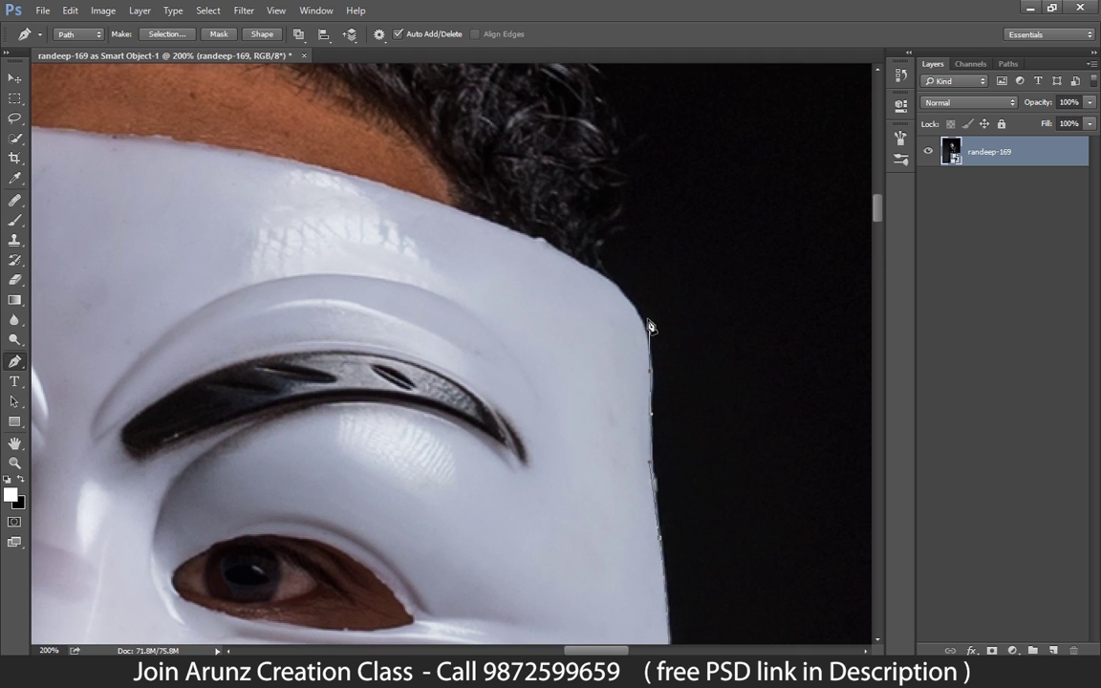
left_click_drag(617, 284, 600, 489)
key("ctrl+z")
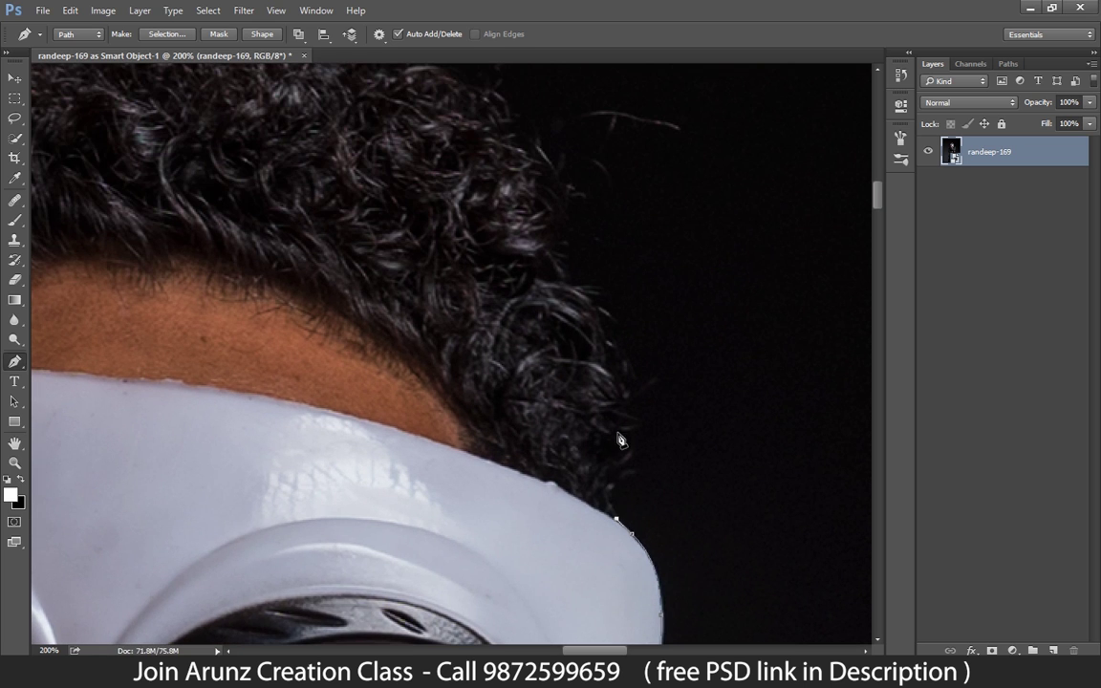
Step: Trace the path along the curly hair on the right side of the head, from the mask corner up towards the crown
left_click_drag(619, 400, 613, 374)
left_click_drag(594, 321, 586, 304)
left_click_drag(580, 292, 558, 256)
left_click_drag(553, 235, 551, 223)
left_click_drag(572, 302, 648, 523)
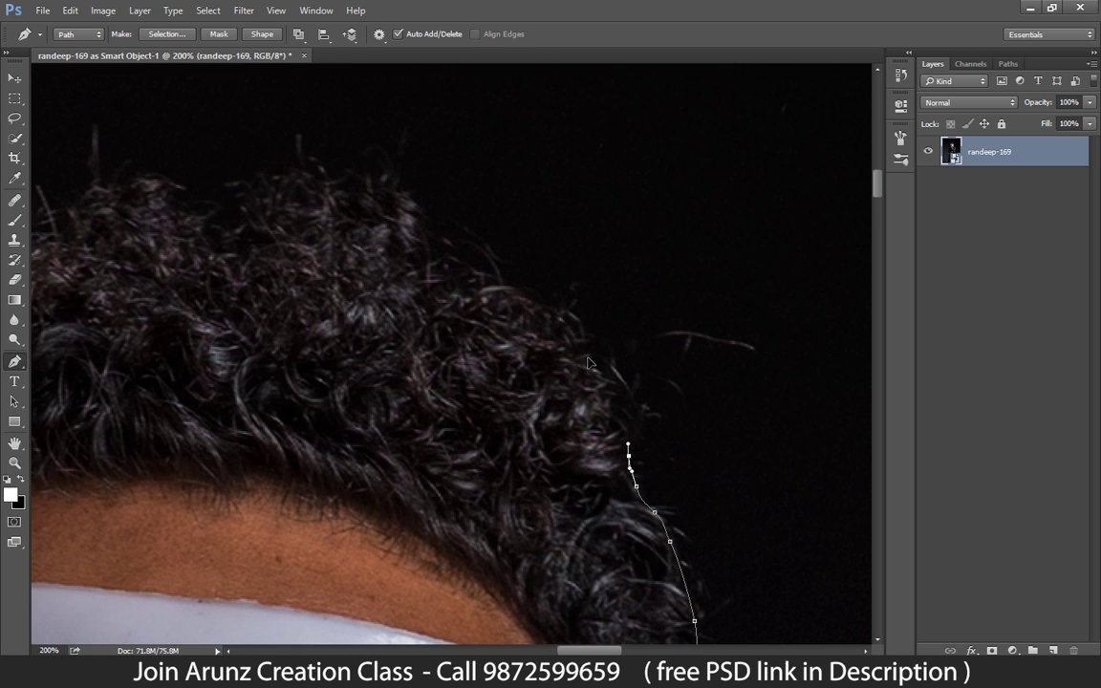
left_click_drag(591, 363, 578, 343)
left_click_drag(548, 308, 497, 288)
left_click_drag(475, 276, 684, 355)
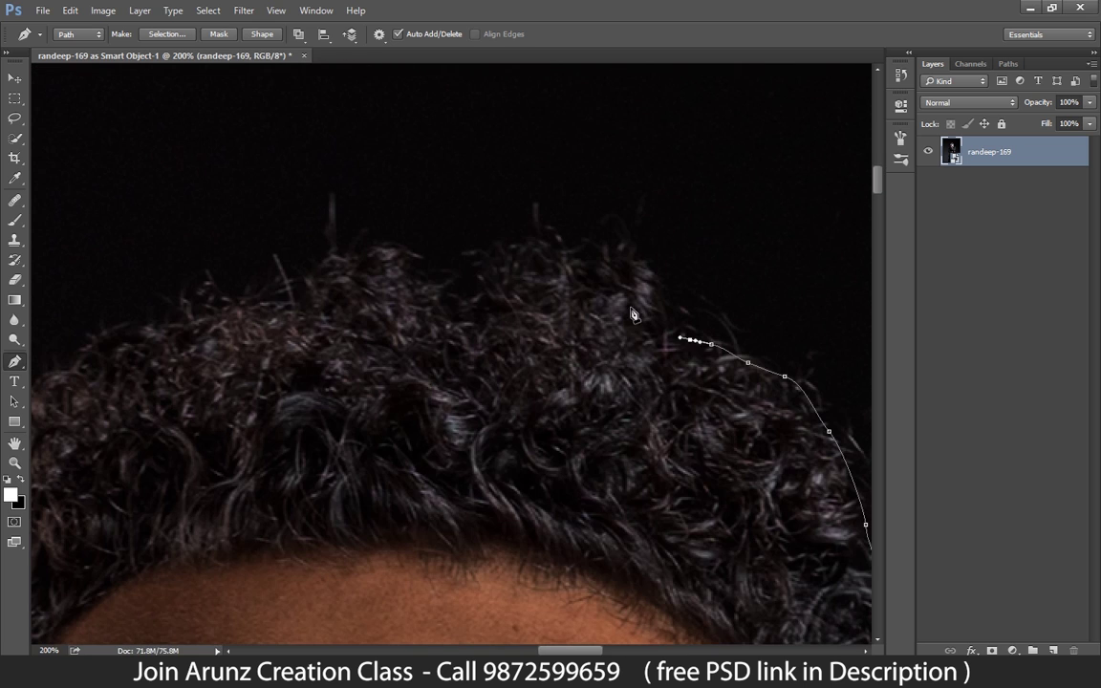
Step: Extend the path across the top of the curly hair, just inside the stray strands
left_click_drag(576, 272, 537, 273)
left_click_drag(512, 275, 502, 275)
left_click_drag(486, 280, 436, 288)
left_click_drag(397, 281, 338, 277)
left_click_drag(336, 280, 306, 295)
left_click_drag(296, 298, 281, 301)
left_click_drag(260, 304, 241, 310)
left_click_drag(180, 333, 392, 209)
Step: Trace the path down the upper-left curve of the hair towards the mask
left_click_drag(367, 216, 323, 239)
left_click_drag(280, 259, 247, 313)
left_click_drag(232, 325, 208, 346)
left_click_drag(188, 376, 171, 417)
left_click_drag(167, 427, 258, 130)
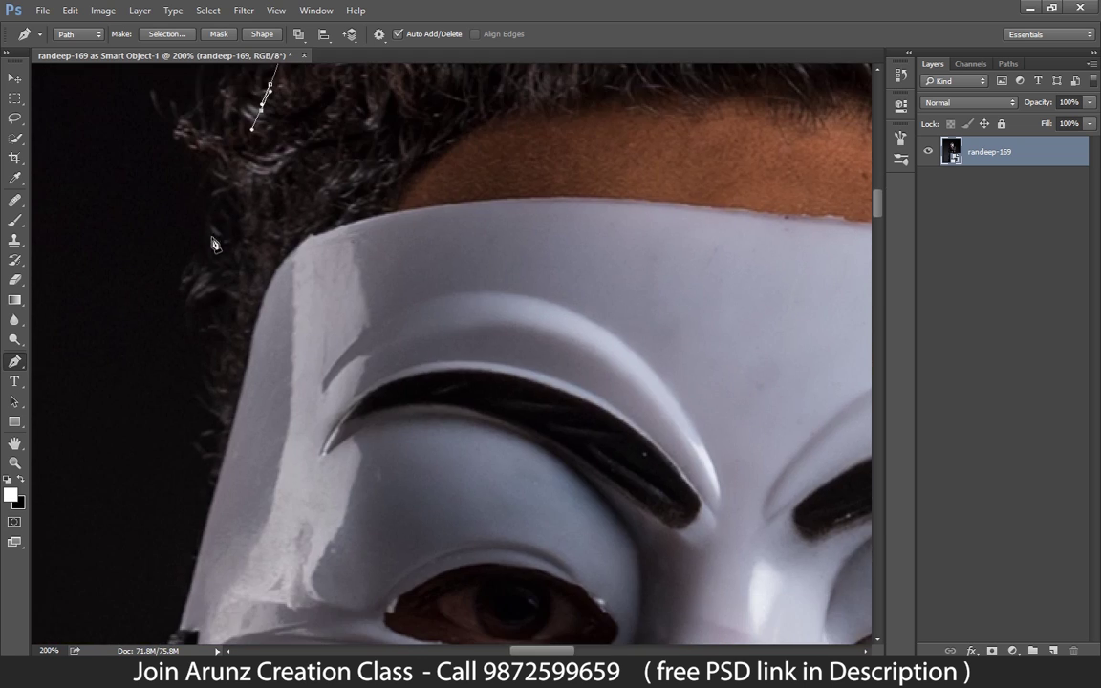
Step: Trace the path down the hair at the left temple and along the mask's left edge to the strap slot
left_click_drag(209, 267, 205, 285)
left_click_drag(207, 305, 214, 374)
left_click_drag(214, 386, 216, 398)
left_click_drag(218, 414, 216, 490)
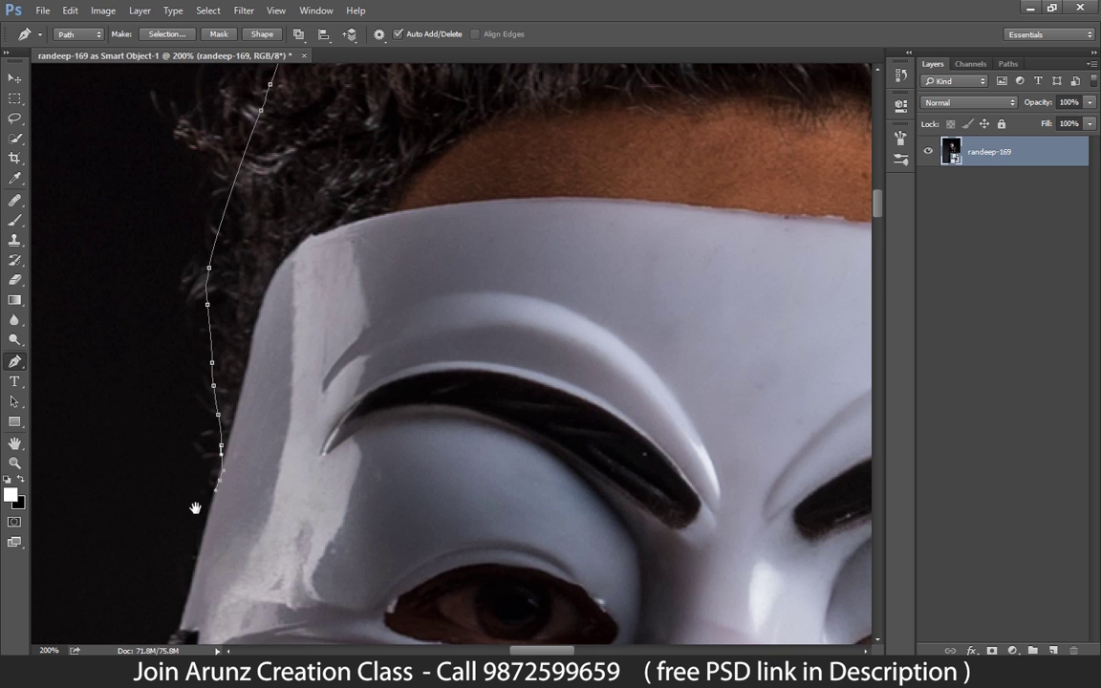
left_click_drag(195, 562, 270, 189)
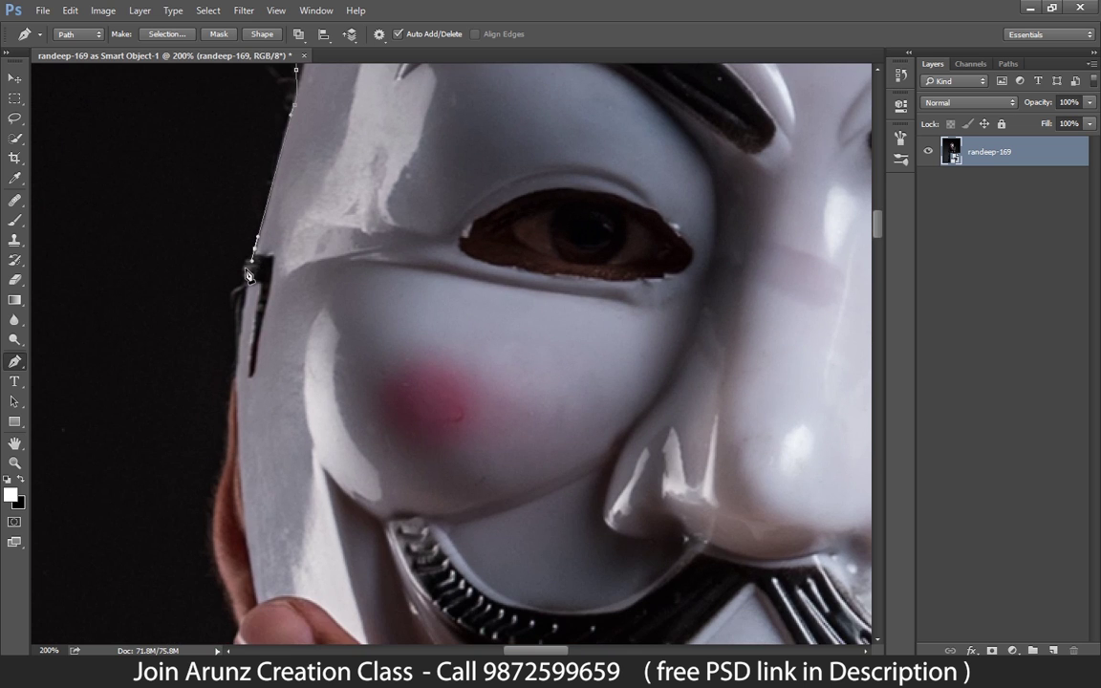
Step: Trace the path past the strap, around the fingers holding the mask and along the mask edge below the fingertip
left_click_drag(240, 324, 240, 336)
left_click_drag(236, 401, 239, 227)
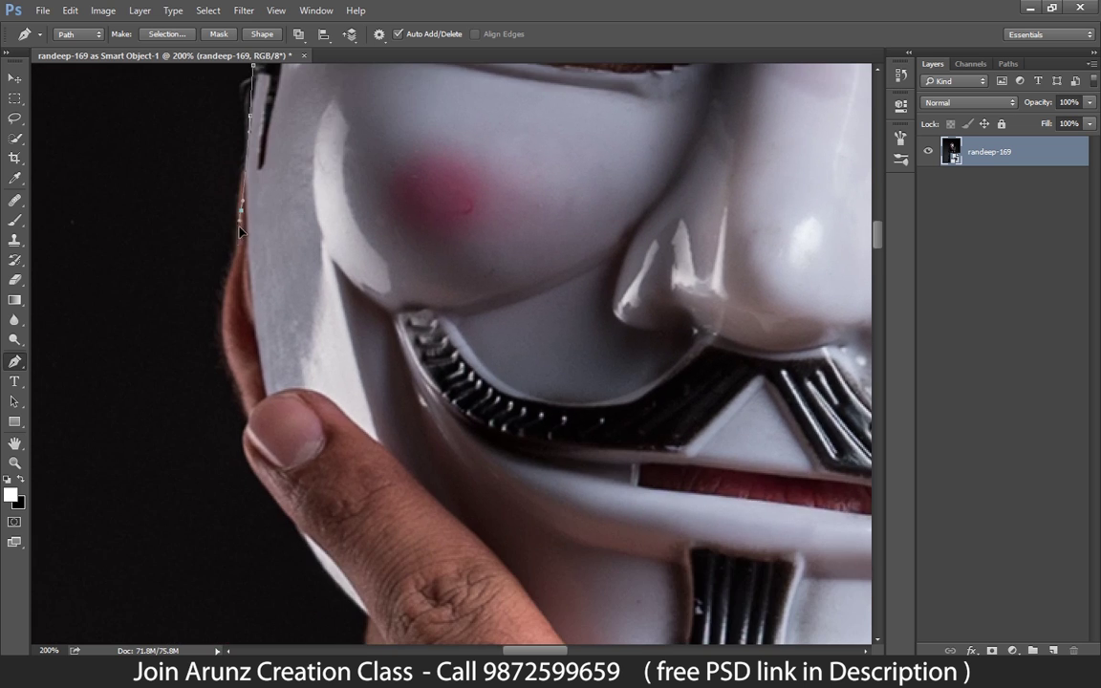
left_click_drag(241, 290, 273, 225)
left_click(248, 185)
left_click_drag(299, 269, 354, 330)
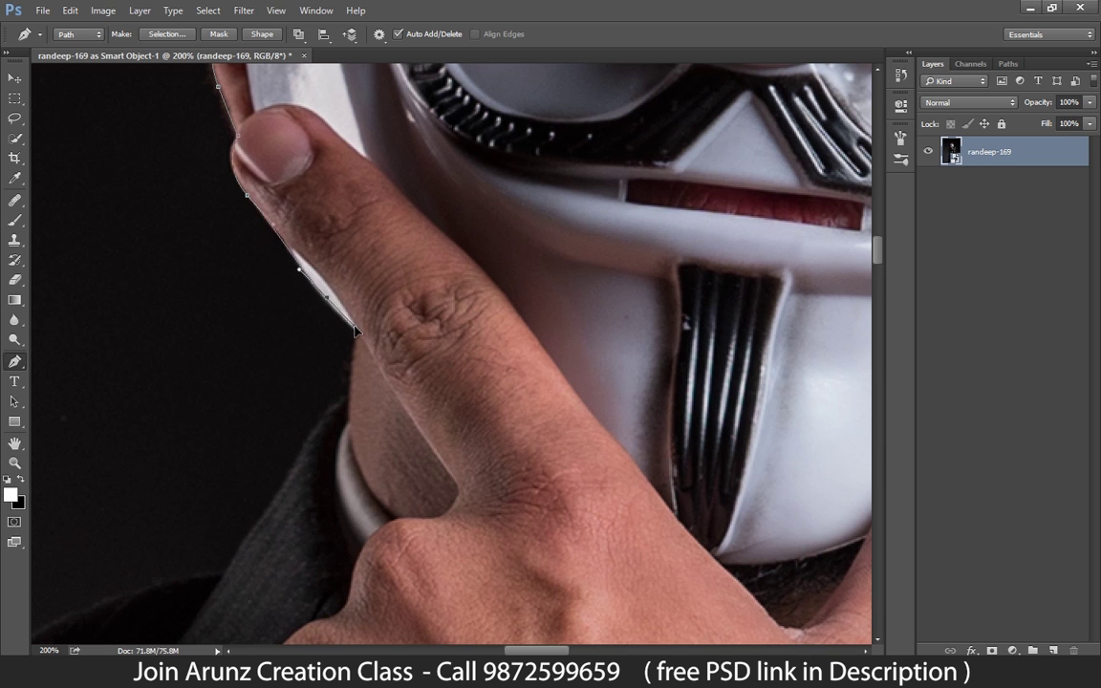
Step: Add a corner point on the neck and trace the path down over the suit collar
left_click_drag(311, 380, 358, 196)
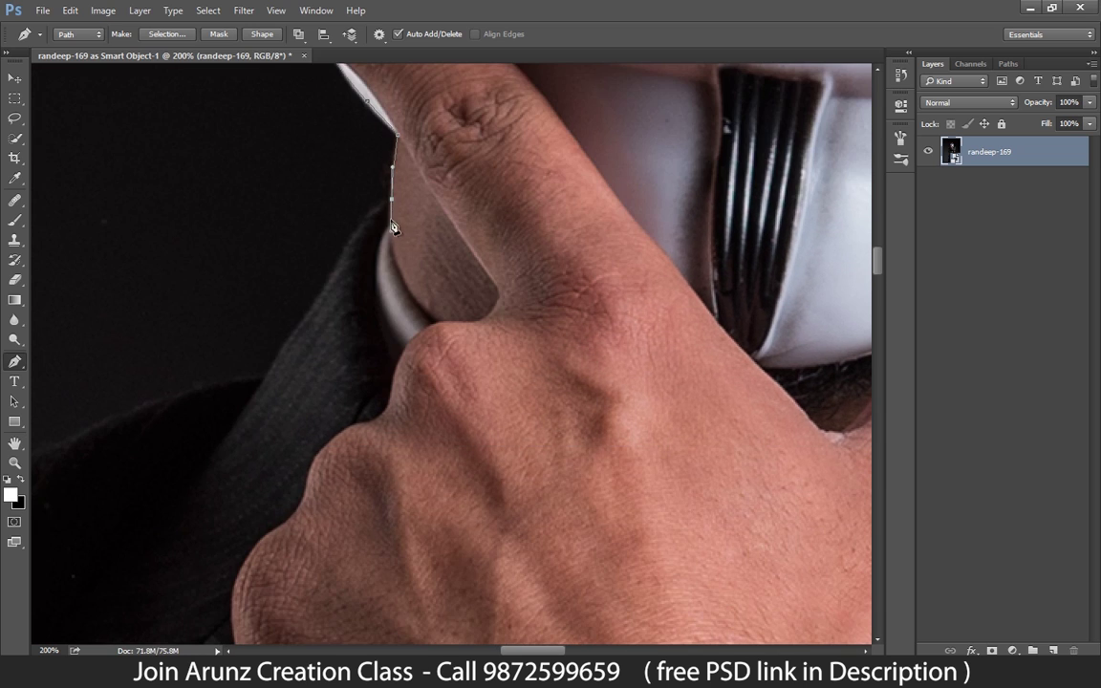
left_click(391, 198, "alt")
left_click_drag(326, 283, 326, 230)
Step: Trace the path along the left shoulder of the suit and around the raised sleeve seam
left_click_drag(206, 247, 337, 216)
left_click_drag(223, 265, 546, 214)
left_click_drag(470, 226, 348, 242)
left_click_drag(237, 309, 428, 172)
left_click(497, 164)
left_click_drag(379, 241, 369, 285)
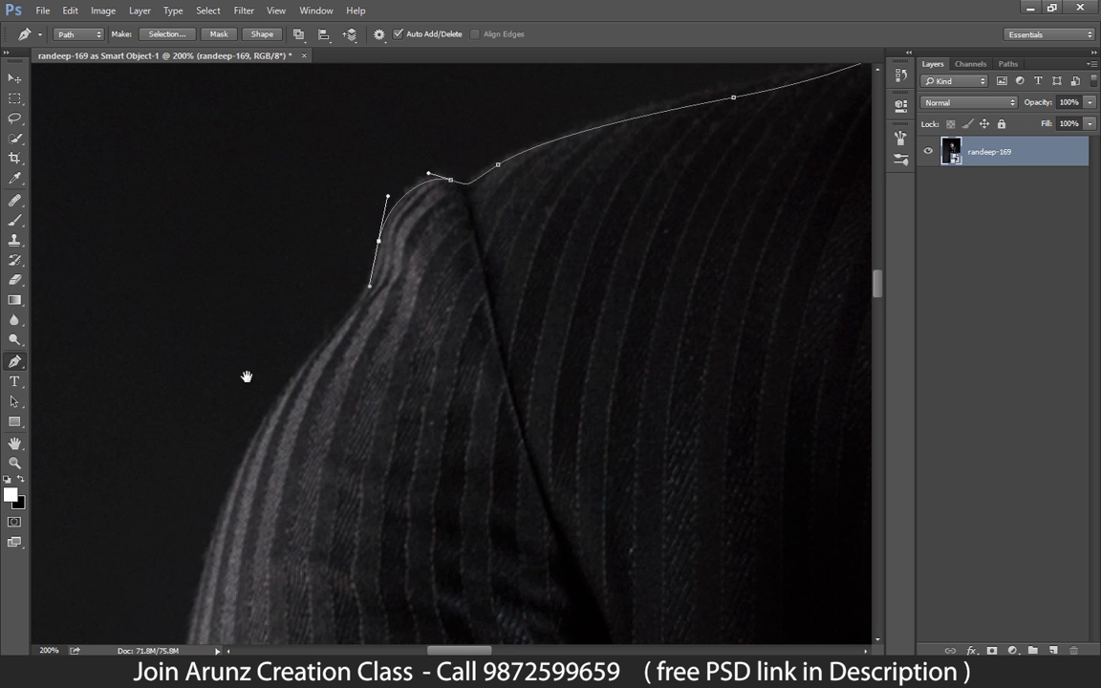
Step: Trace the path down the outer edge of the left upper sleeve, following the fabric folds
left_click_drag(246, 376, 332, 144)
left_click_drag(314, 270, 272, 383)
left_click_drag(219, 507, 249, 102)
left_click_drag(264, 335, 258, 481)
left_click_drag(246, 498, 236, 103)
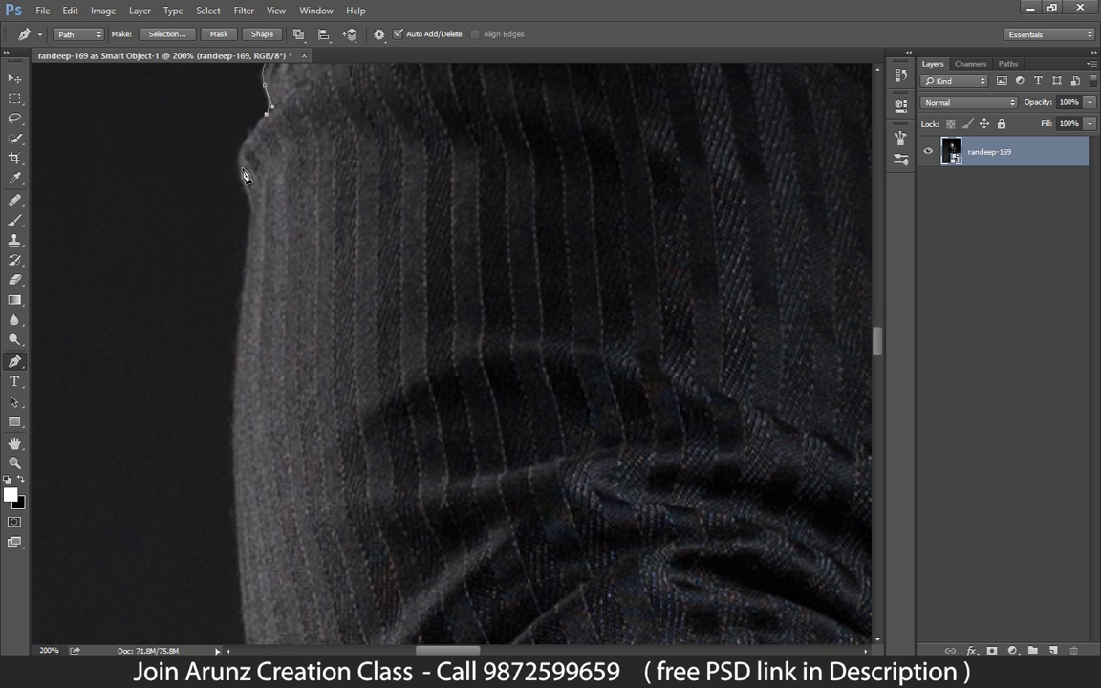
left_click_drag(236, 393, 221, 188)
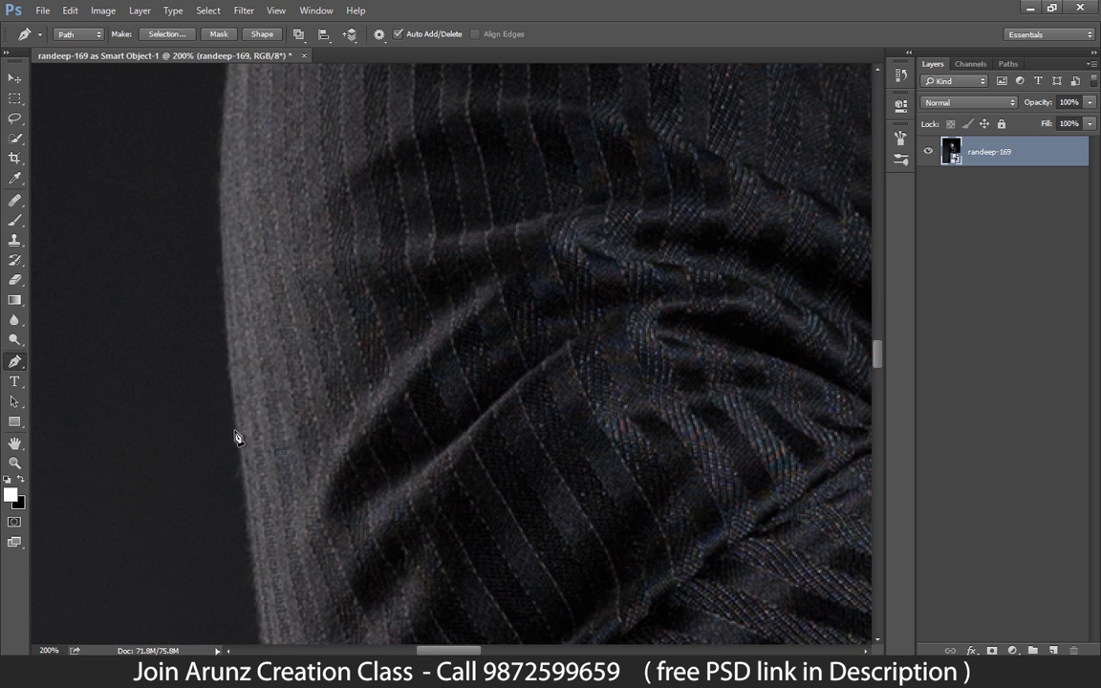
Step: Trace the path around the left elbow and under the sleeve to where it meets the jacket side
left_click_drag(241, 442, 259, 549)
left_click_drag(285, 628, 229, 205)
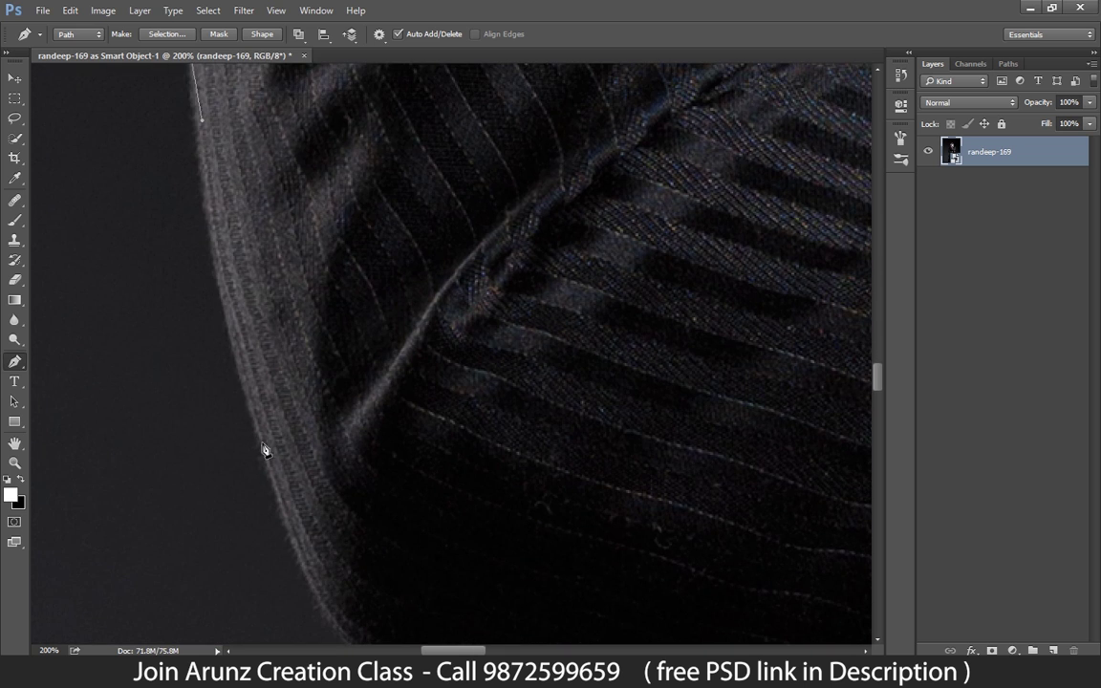
left_click_drag(260, 436, 308, 573)
left_click(260, 436, "alt")
left_click_drag(276, 444, 148, 183)
left_click_drag(209, 268, 268, 290)
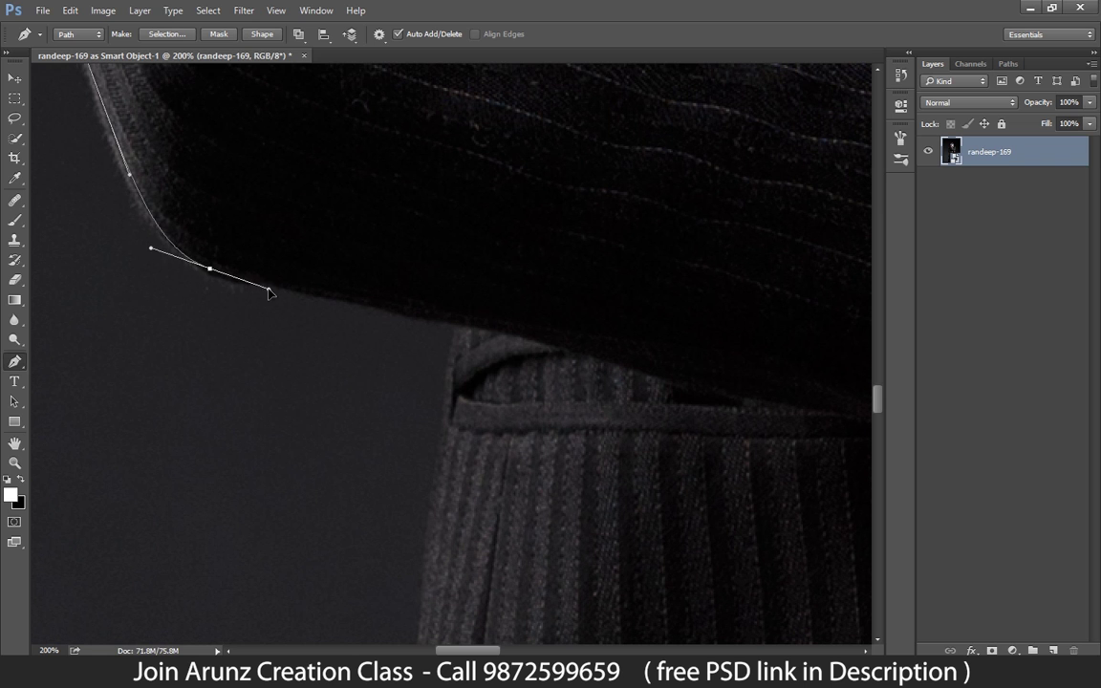
left_click_drag(443, 323, 460, 326)
Step: Trace the path down the jacket's left side and along its hem to the trouser leg
left_click_drag(457, 386, 475, 167)
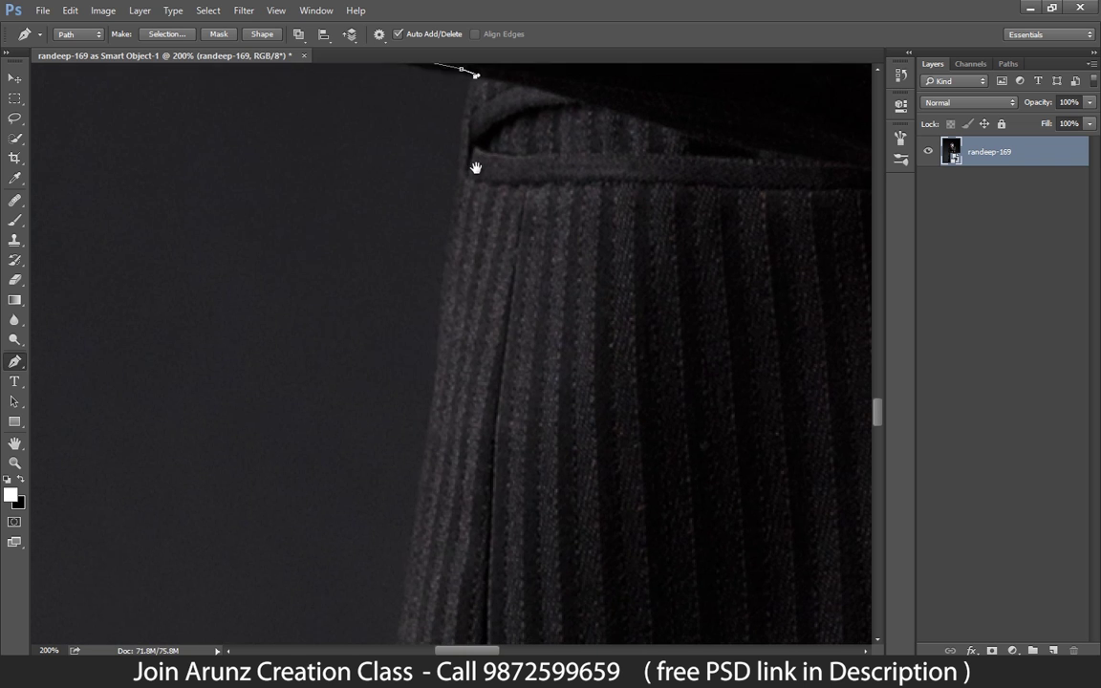
left_click_drag(436, 347, 461, 105)
left_click_drag(410, 414, 356, 224)
left_click(327, 304)
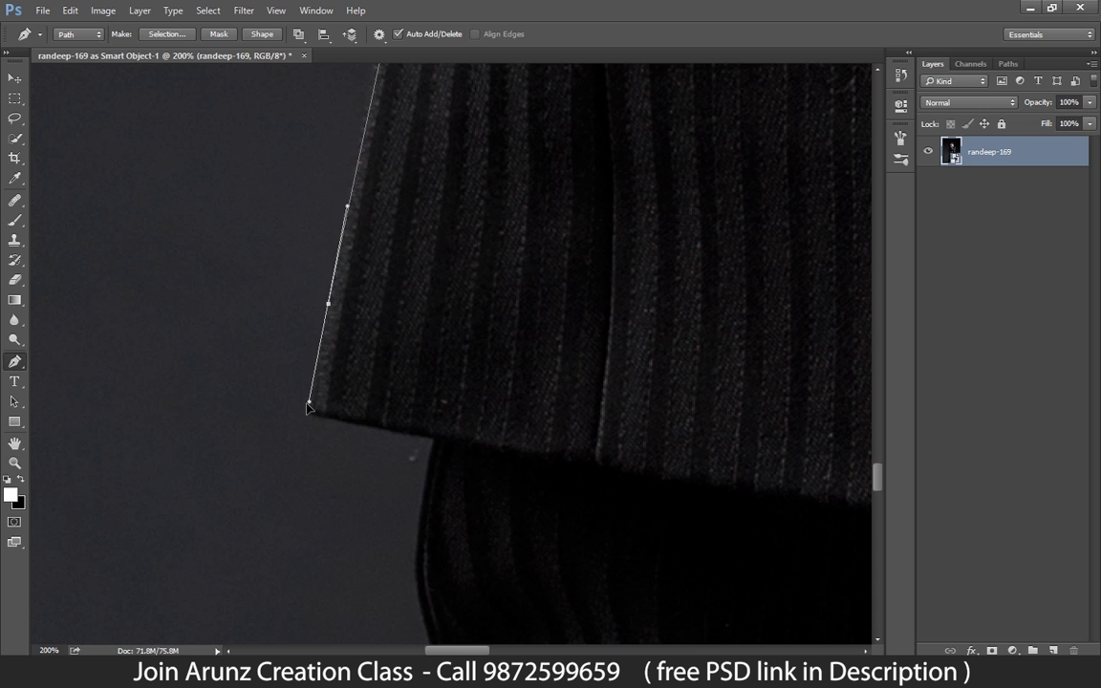
left_click(306, 406)
left_click(432, 444)
Step: Trace the path down the outer edge of the left trouser leg's upper part
left_click_drag(411, 598, 404, 233)
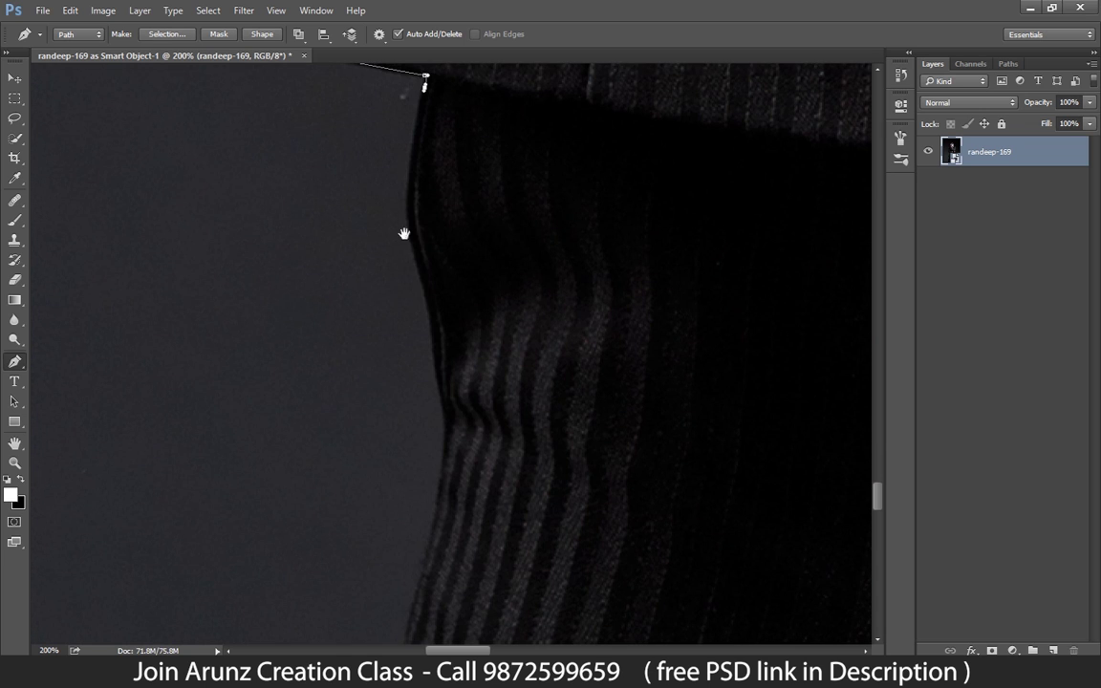
left_click_drag(430, 308, 446, 397)
left_click_drag(469, 445, 411, 107)
left_click_drag(393, 160, 359, 276)
left_click_drag(346, 530, 366, 170)
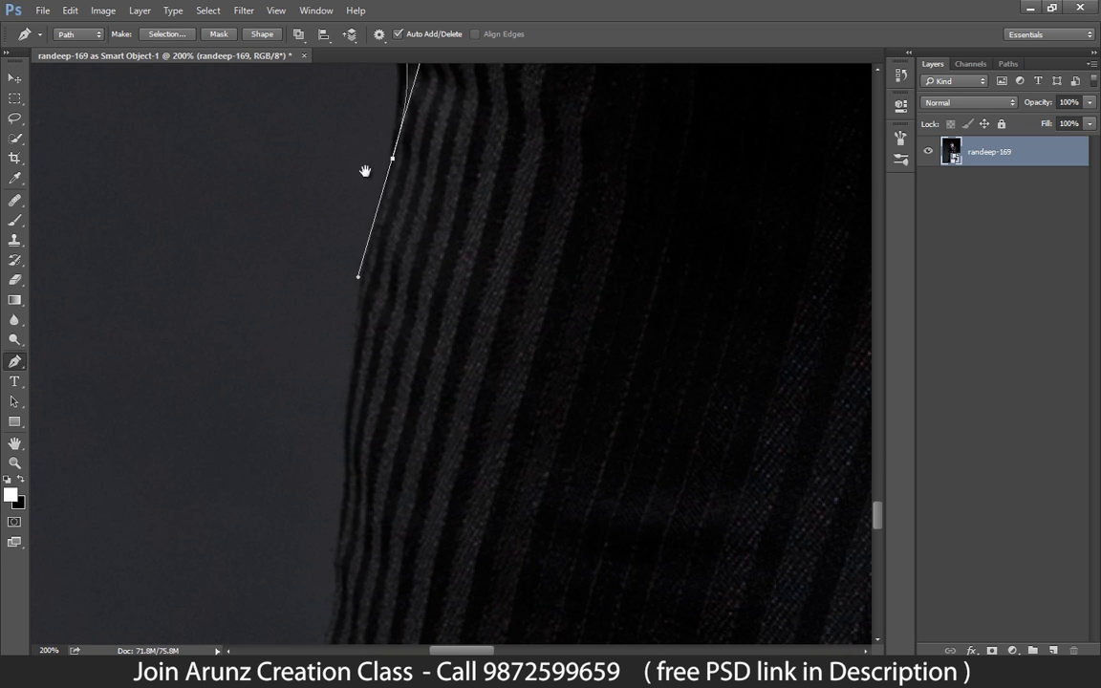
left_click_drag(370, 250, 357, 382)
left_click_drag(330, 440, 324, 77)
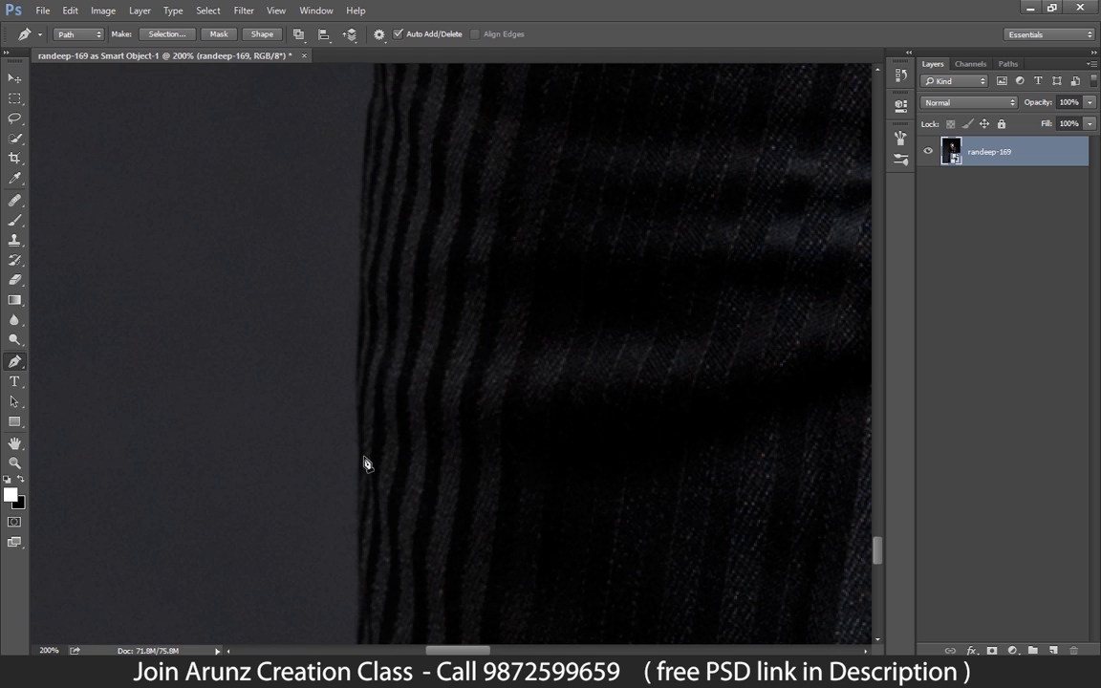
Step: Trace the path down the rest of the left trouser leg's outer edge to just below the image border
left_click_drag(365, 463, 296, 219)
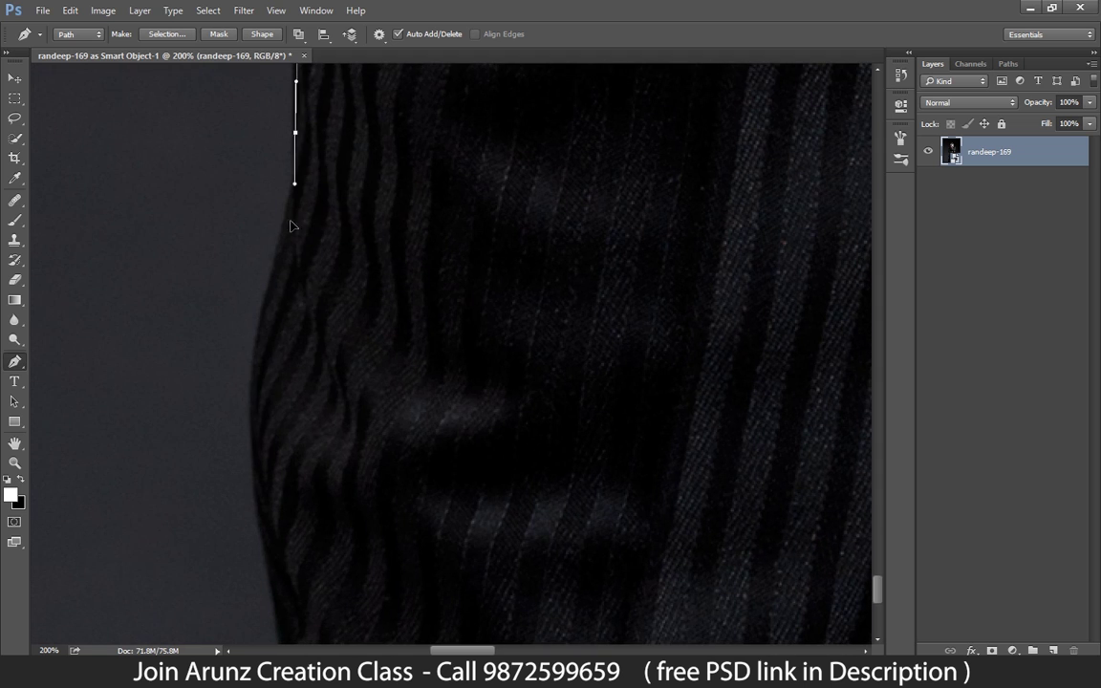
left_click_drag(254, 392, 285, 176)
left_click_drag(296, 277, 300, 306)
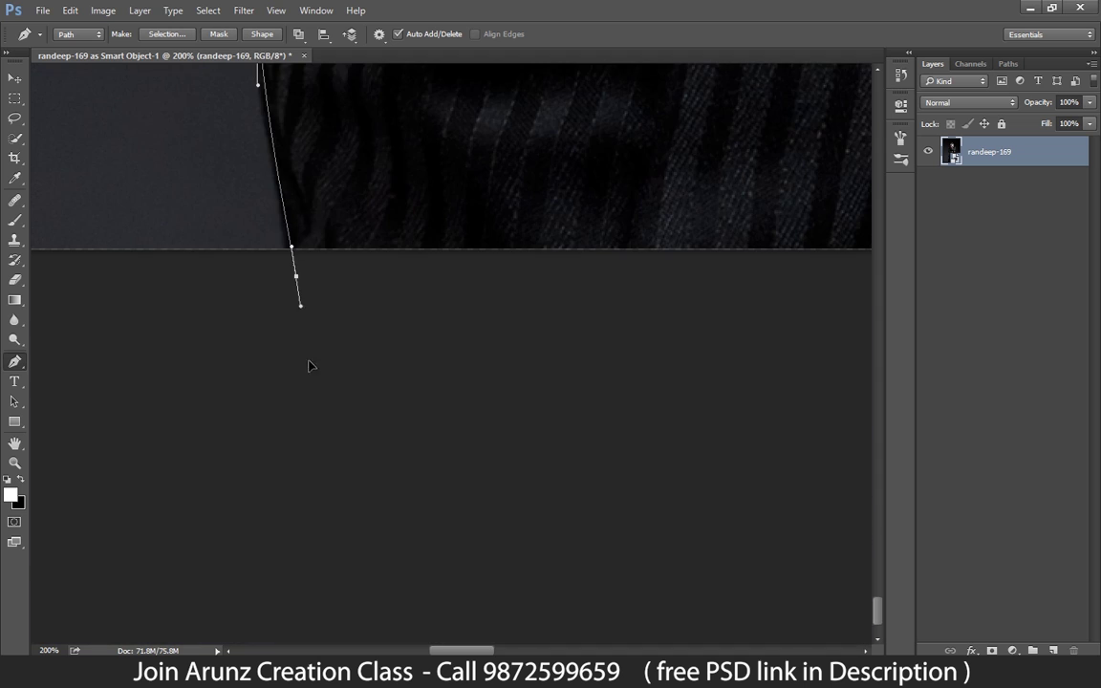
left_click_drag(315, 393, 349, 405)
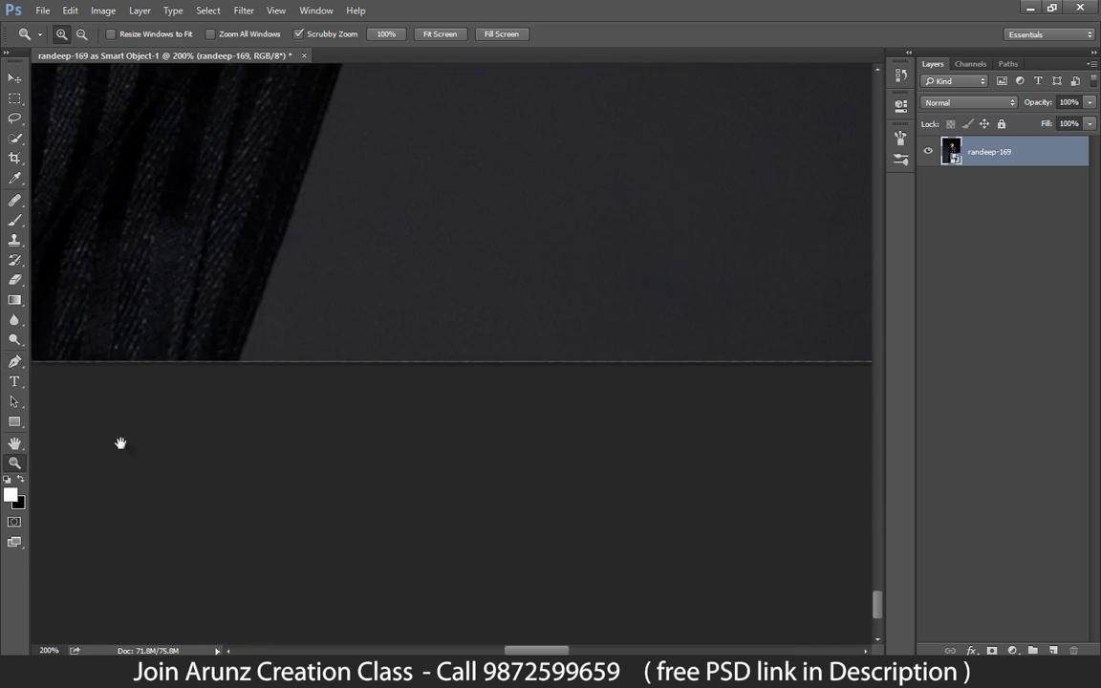
Step: Carry the path below the image border and trace up the left leg's inner edge to the crotch
left_click_drag(138, 383, 271, 318)
key("p")
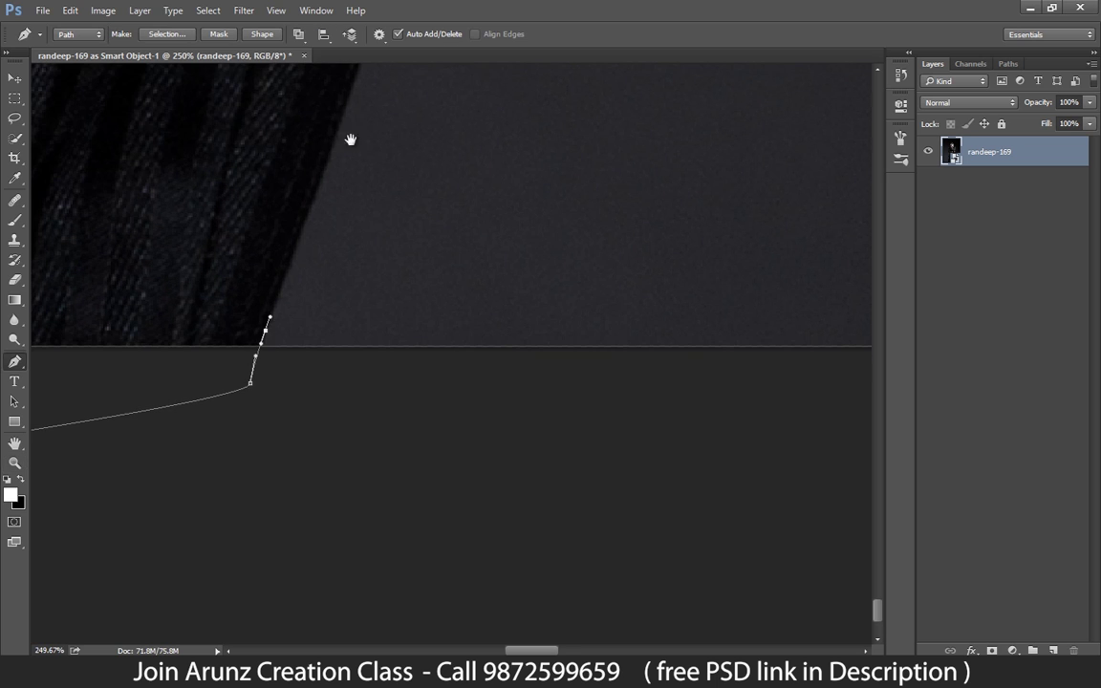
left_click_drag(349, 139, 304, 375)
left_click_drag(381, 123, 330, 494)
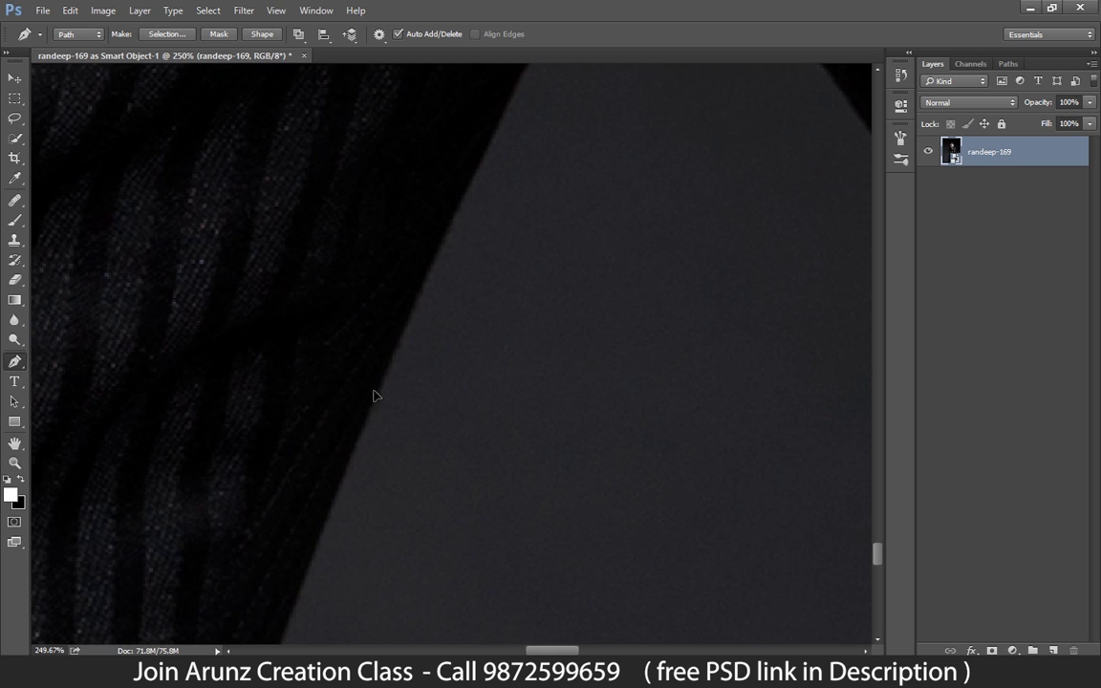
scroll(444, 444, "up", 5)
left_click_drag(490, 466, 563, 425)
Step: Trace the path down the right leg's inner edge to a point below the image border
left_click_drag(686, 518, 530, 511)
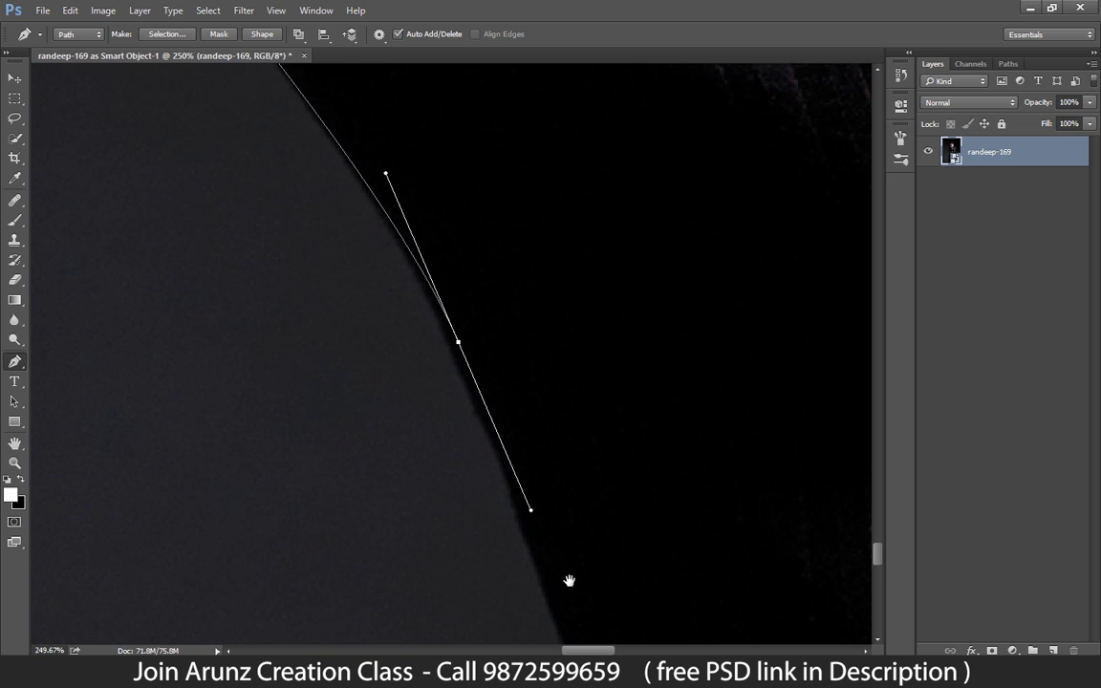
left_click_drag(569, 581, 394, 59)
left_click_drag(434, 250, 466, 370)
left_click_drag(503, 435, 406, 82)
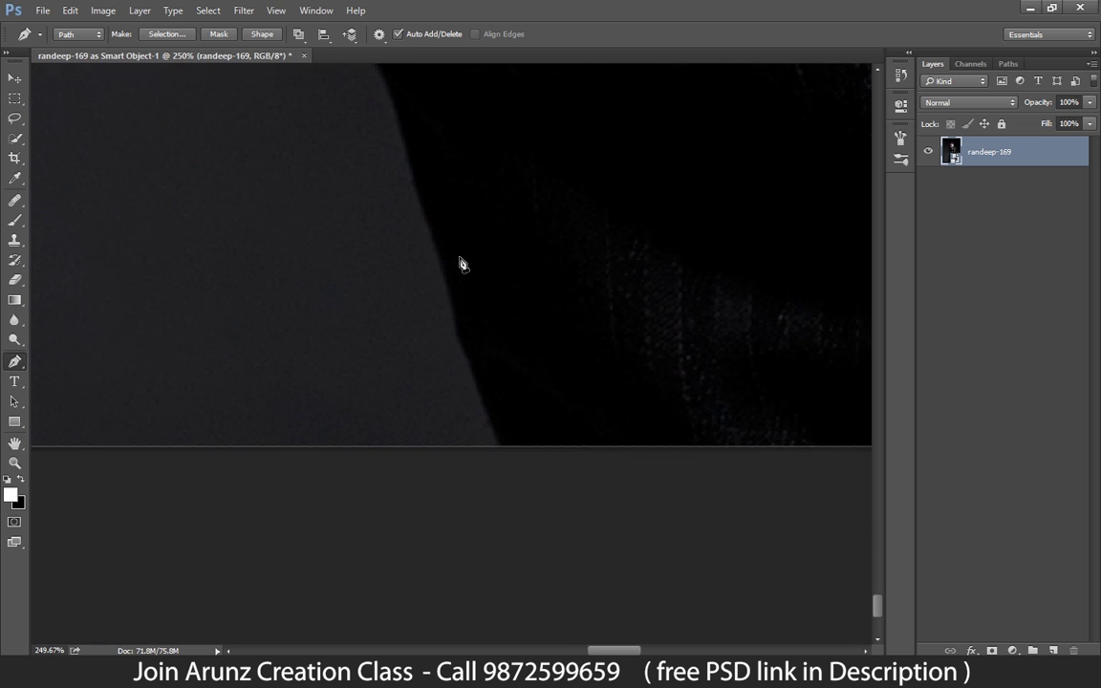
left_click_drag(496, 418, 540, 511)
left_click(563, 565)
Step: Carry the path under the right leg and trace up the lower part of its outer edge
left_click_drag(741, 580, 125, 497)
left_click_drag(793, 544, 281, 426)
left_click_drag(228, 335, 352, 470)
left_click_drag(279, 490, 277, 398)
left_click_drag(237, 341, 211, 248)
left_click_drag(232, 131, 243, 349)
left_click_drag(218, 117, 268, 538)
Step: Trace the path up the right thigh's outer edge and around the bulging trouser fabric to the jacket hem
left_click_drag(240, 443, 222, 302)
left_click_drag(213, 181, 299, 559)
left_click_drag(295, 490, 278, 322)
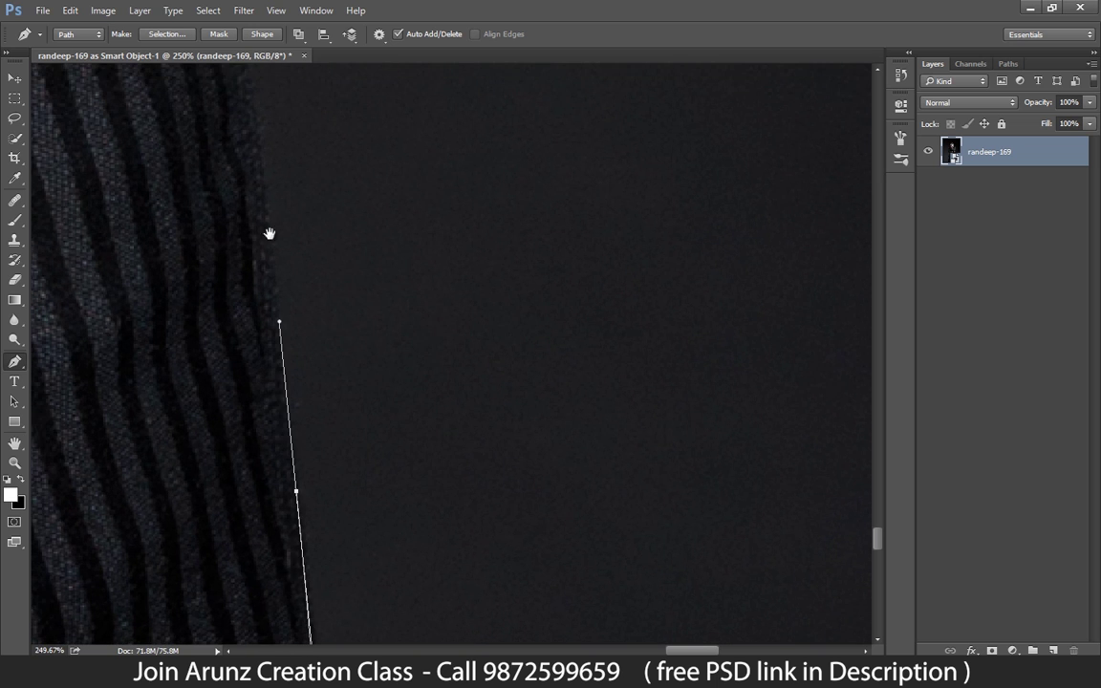
left_click_drag(270, 234, 378, 500)
left_click_drag(358, 437, 344, 382)
left_click_drag(332, 212, 395, 501)
left_click_drag(309, 308, 256, 197)
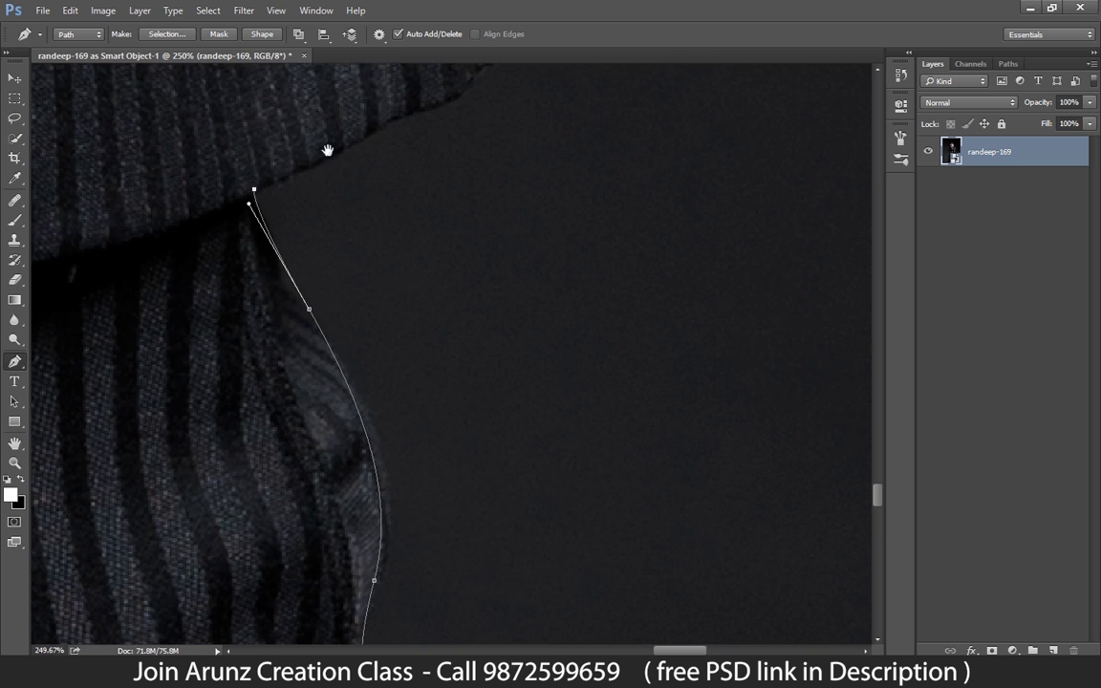
Step: Trace the path around the jacket's right hem corner and up its side edge
left_click_drag(328, 150, 361, 356)
left_click_drag(397, 320, 450, 270)
left_click_drag(405, 99, 512, 610)
left_click_drag(425, 314, 373, 195)
left_click_drag(355, 143, 482, 560)
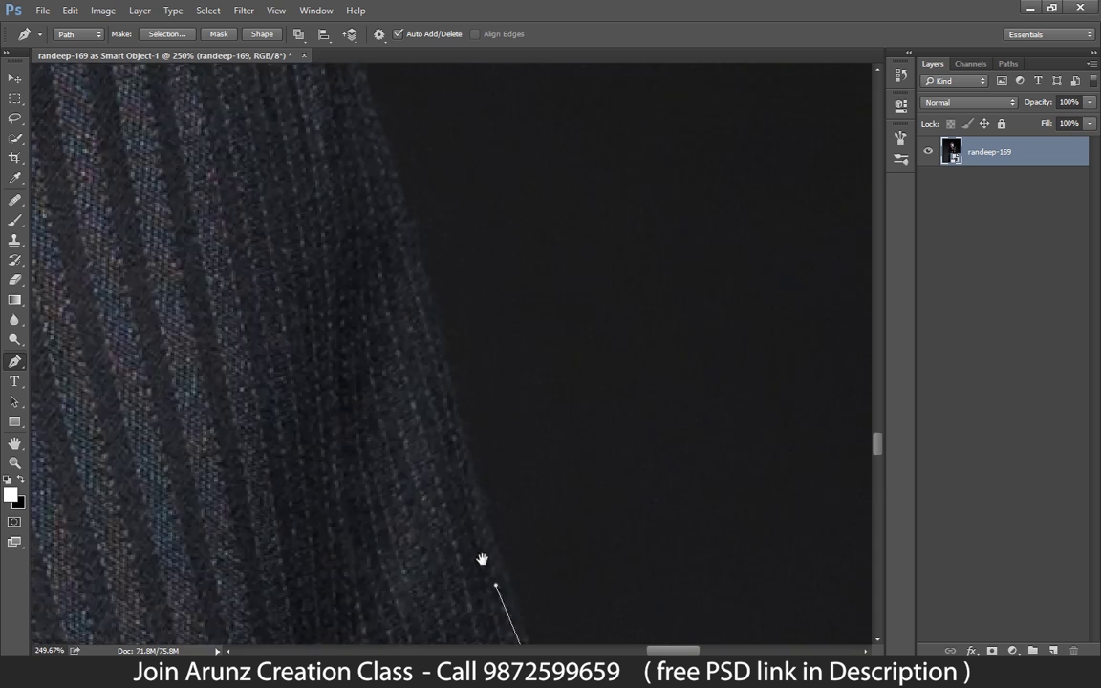
left_click_drag(455, 391, 434, 293)
Step: Trace the path around the pocket flap on the jacket's right side with closely spaced anchor points
left_click_drag(404, 245, 424, 314)
left_click(429, 355)
left_click(421, 336)
left_click_drag(423, 295, 419, 290)
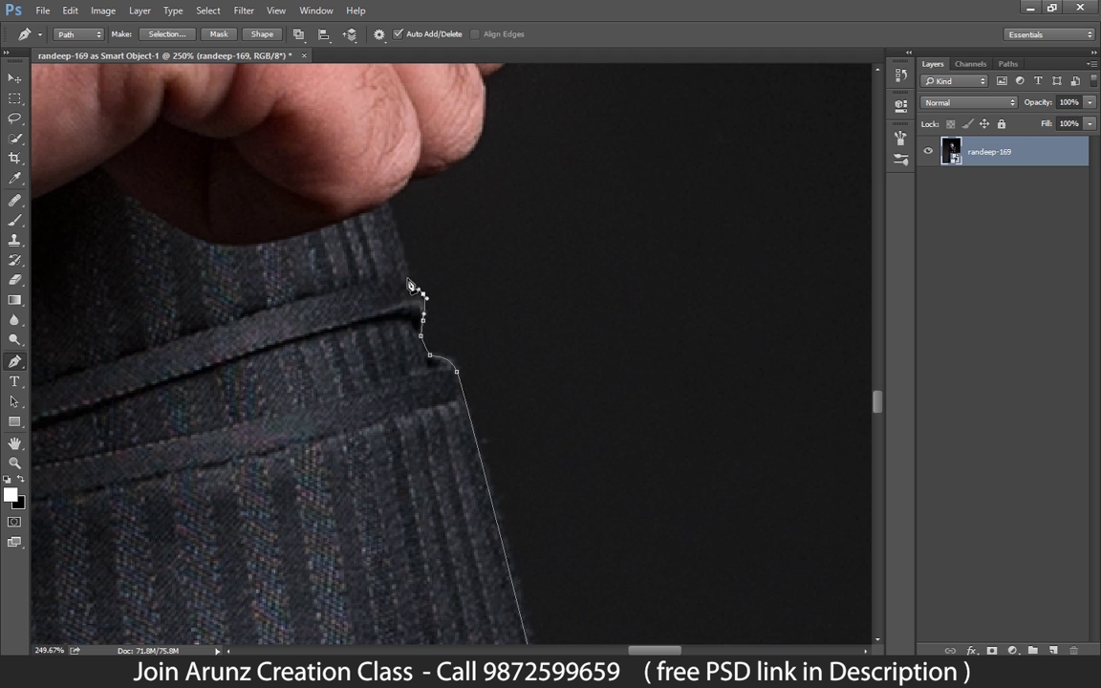
left_click(406, 274)
Step: Trace the path from the jacket edge onto the fist and around its two lower fingers
left_click_drag(391, 217, 411, 438)
left_click_drag(465, 413, 478, 349)
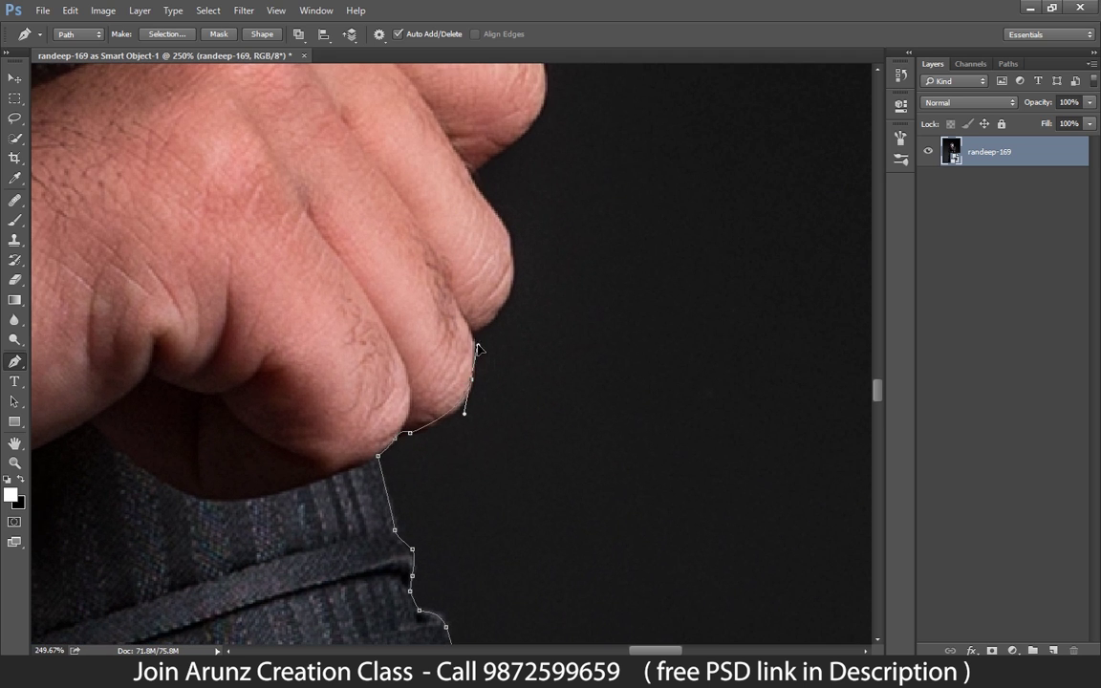
left_click_drag(507, 274, 486, 342)
left_click_drag(448, 296, 453, 304)
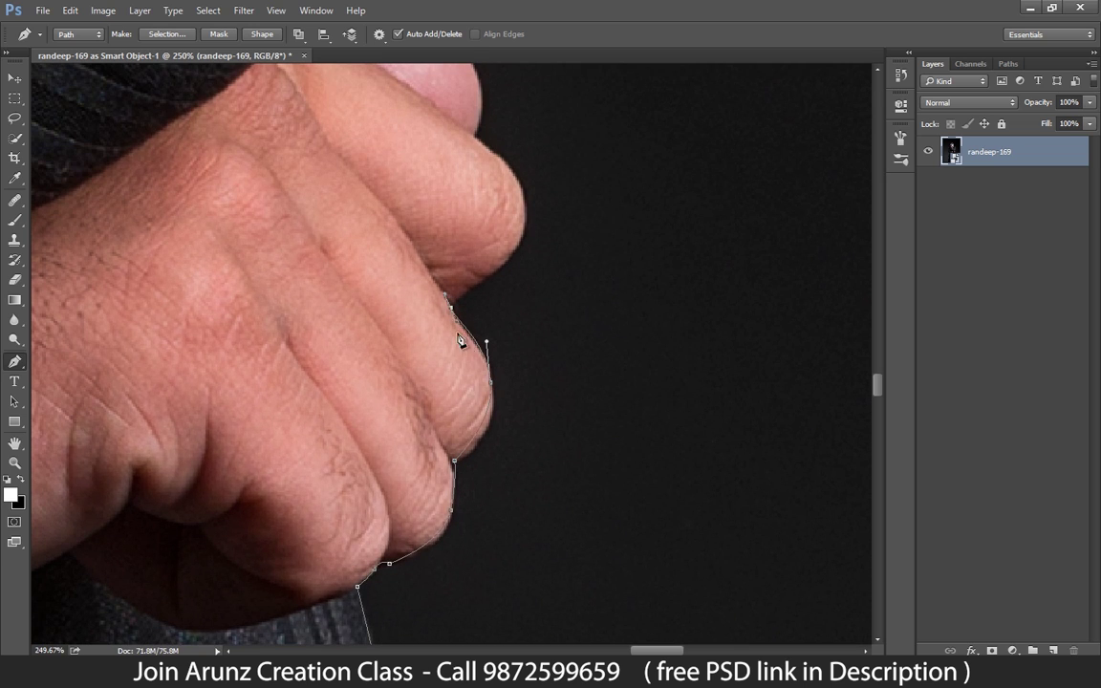
Step: Undo the last anchor, retrace the path around the fist's third finger, and continue onto the curve of the uppermost finger
key("ctrl+alt+z")
left_click_drag(488, 387, 482, 343)
left_click(474, 346)
scroll(482, 399, "up", 5)
left_click_drag(486, 371, 486, 327)
left_click(486, 372, "alt")
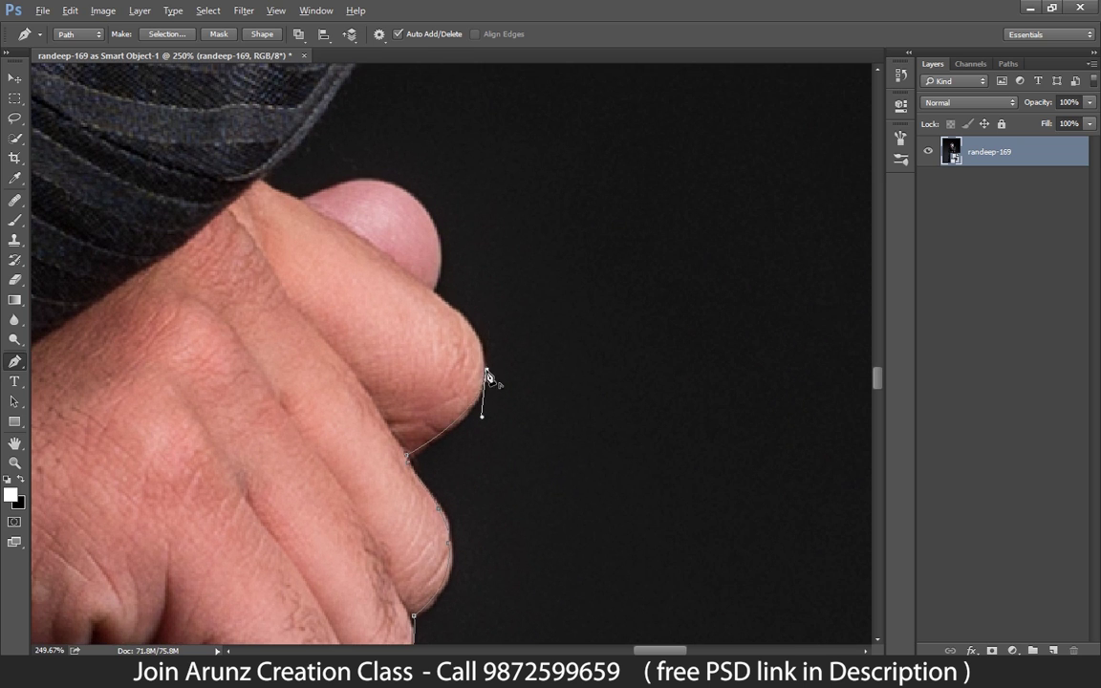
Step: Trace the path over the uppermost finger and around the thumb tip to the sleeve's lower edge
left_click_drag(500, 413, 528, 528)
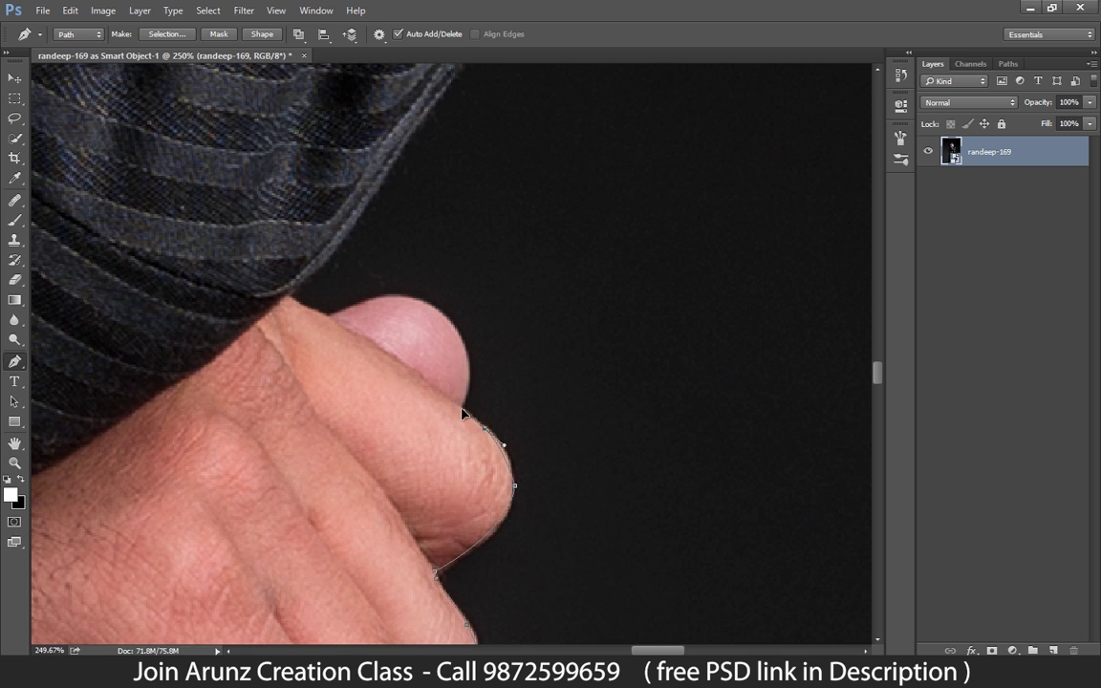
left_click(463, 409)
left_click_drag(468, 340, 477, 477)
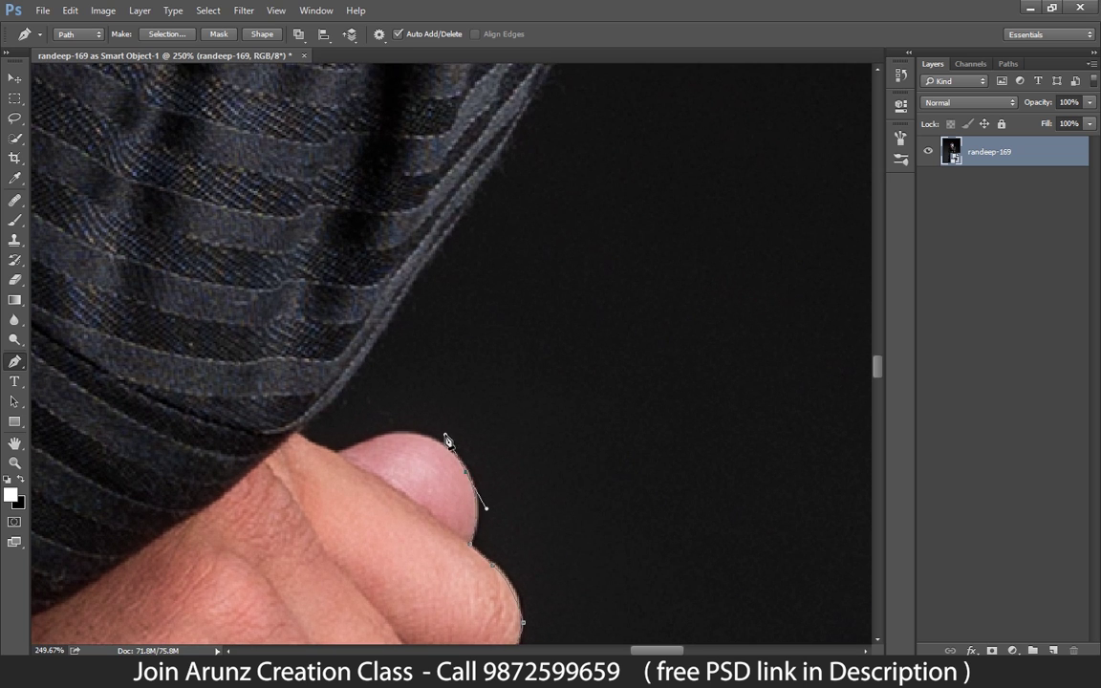
left_click(340, 453)
left_click_drag(328, 400, 271, 589)
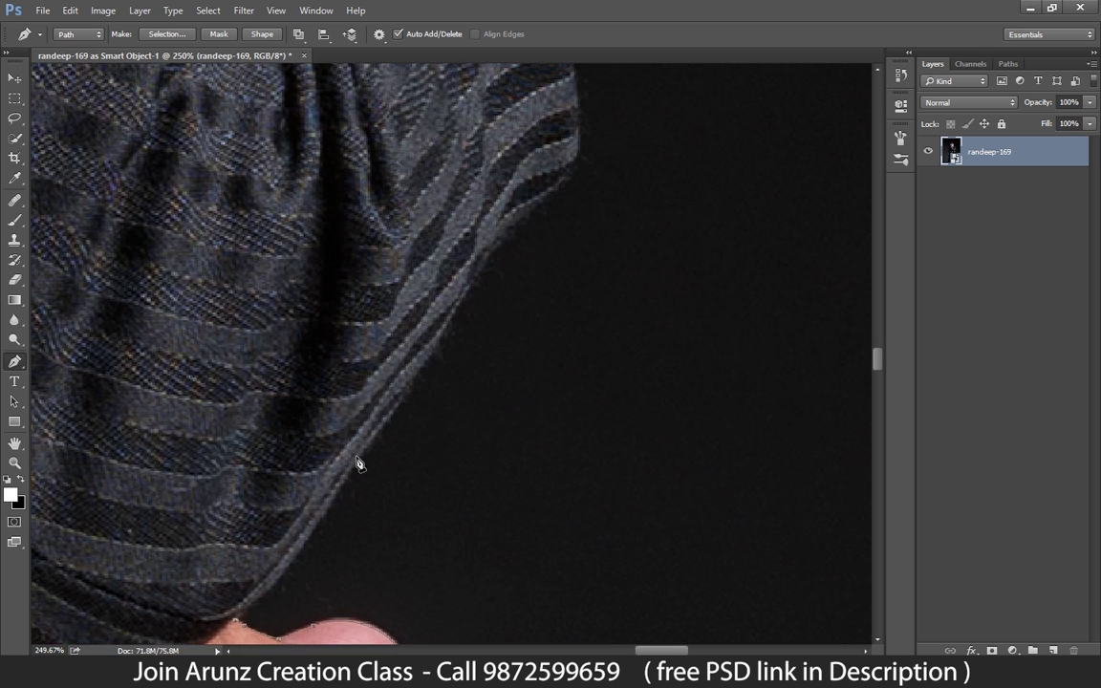
Step: Trace the path up the outer edge of the forearm sleeve and around the elbow bend with curved anchor points
left_click_drag(393, 409, 422, 369)
left_click_drag(532, 221, 466, 466)
left_click_drag(461, 370, 450, 309)
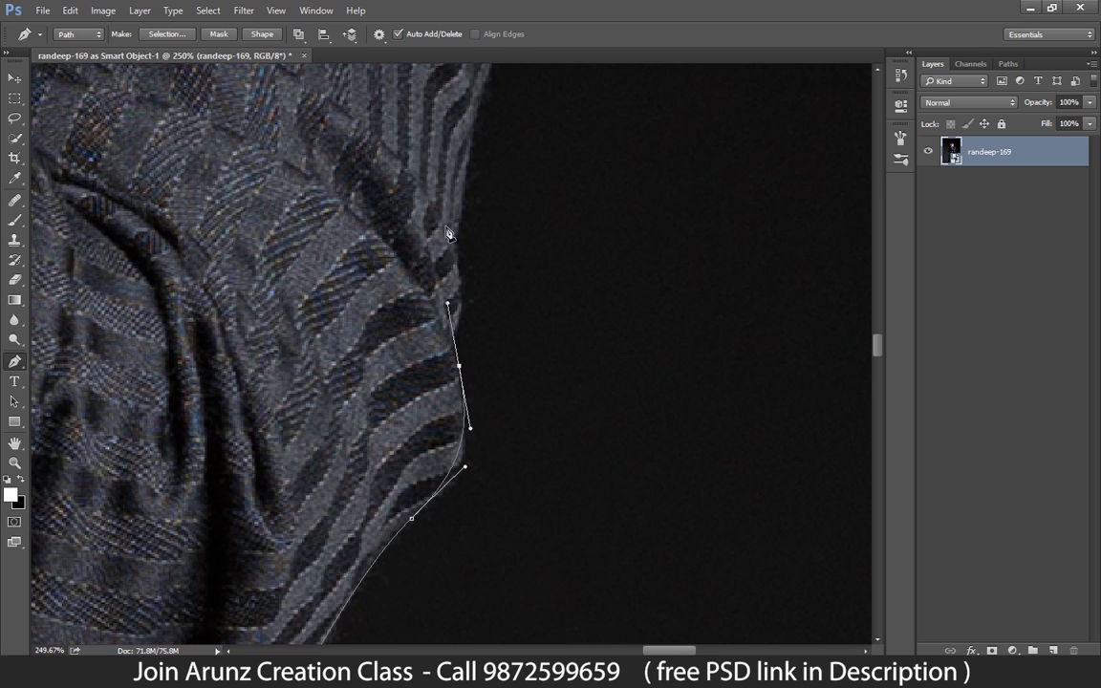
left_click_drag(456, 202, 445, 561)
left_click_drag(472, 492, 493, 425)
left_click_drag(485, 324, 487, 255)
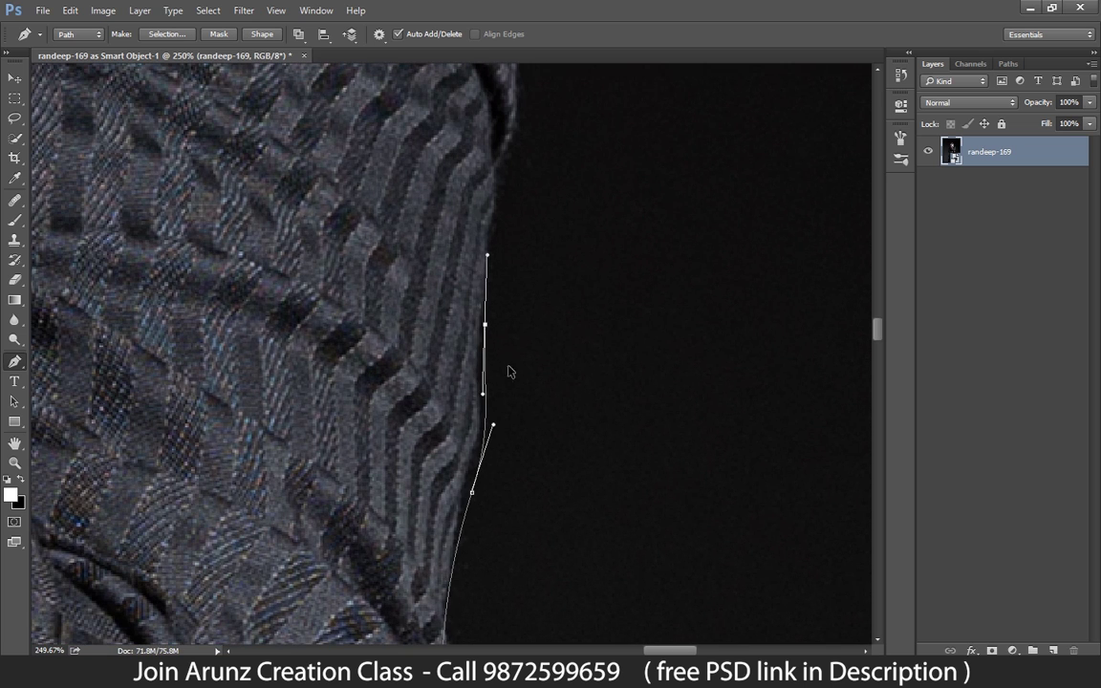
Step: Undo the last sleeve anchors and retrace the path up the outer edge of the upper arm
key("ctrl+alt+z")
key("ctrl+alt+z")
left_click_drag(473, 444, 488, 409)
left_click_drag(477, 289, 487, 209)
left_click_drag(483, 129, 456, 469)
left_click_drag(513, 197, 474, 647)
left_click_drag(451, 513, 438, 360)
Step: Trace the path around the shoulder corner and along the top of the jacket shoulder towards the collar
left_click_drag(443, 272, 470, 447)
left_click_drag(405, 422, 417, 564)
left_click_drag(352, 502, 298, 483)
left_click_drag(212, 457, 541, 540)
left_click_drag(304, 480, 622, 547)
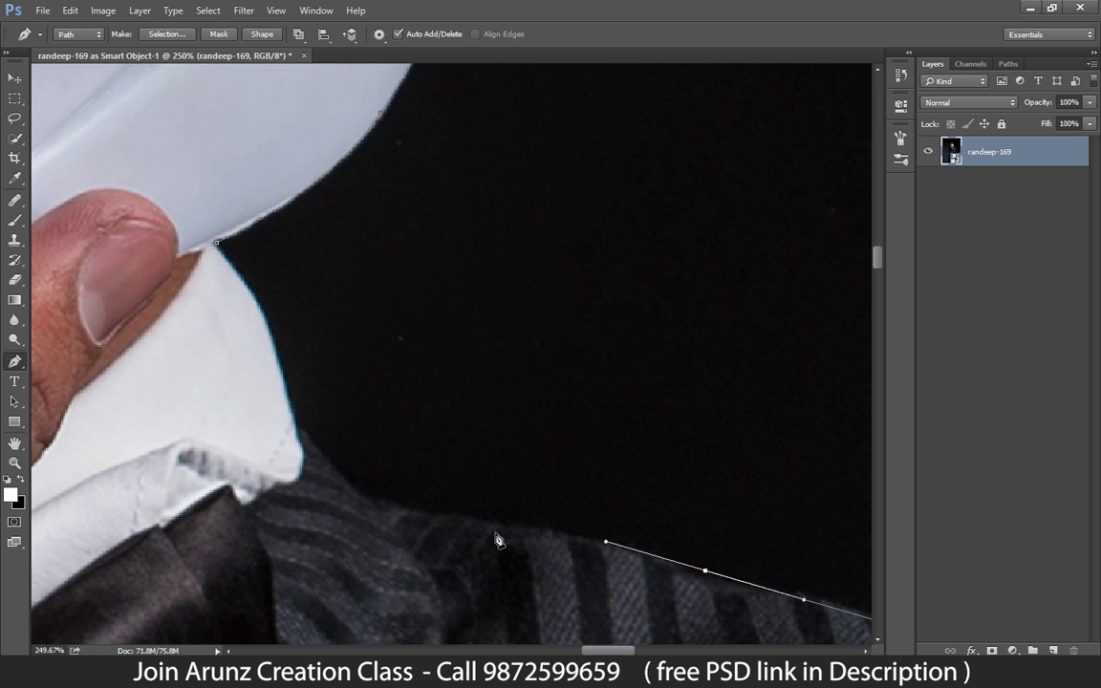
Step: Trace the path from the jacket lapel up the white shirt collar to the mask's lower edge, undoing the misplaced anchors
left_click_drag(433, 513, 401, 507)
left_click_drag(325, 459, 294, 423)
left_click_drag(275, 312, 295, 444)
left_click(299, 444)
key("ctrl+alt+z")
key("ctrl+alt+z")
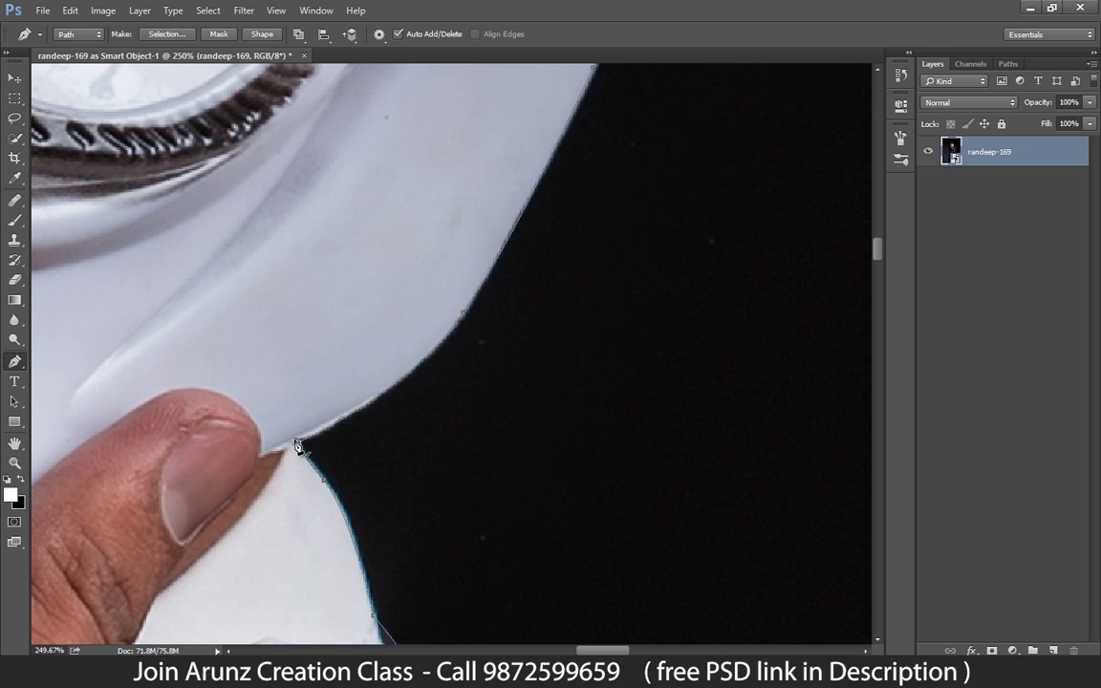
scroll(424, 310, "down", 1)
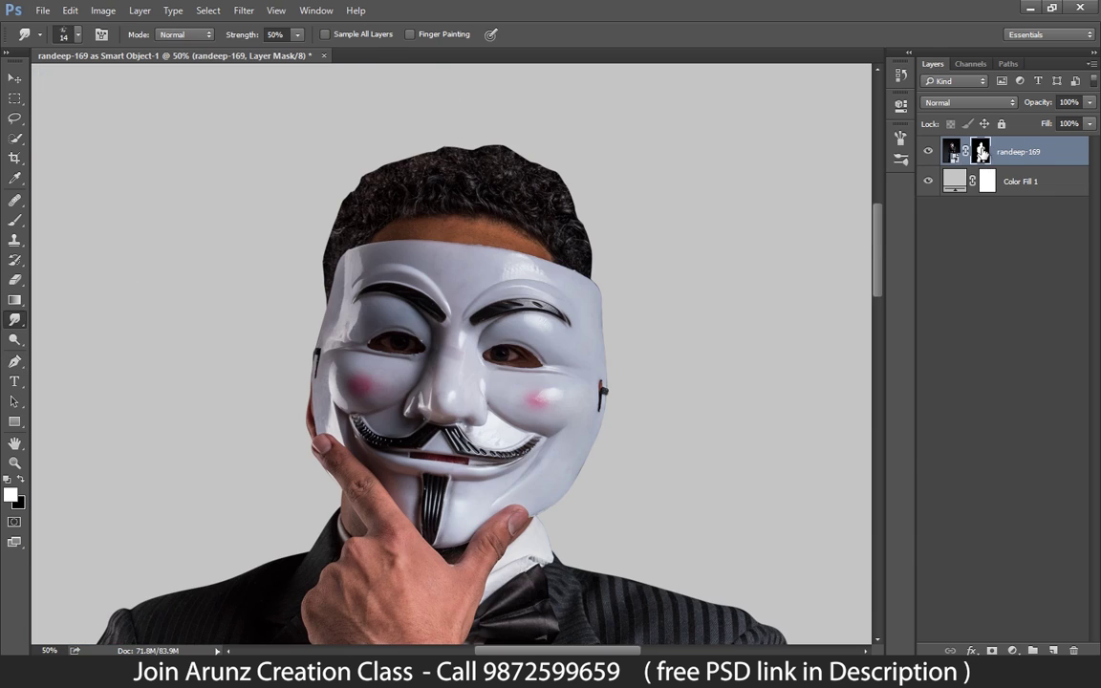
right_click(980, 153)
left_click(1046, 157)
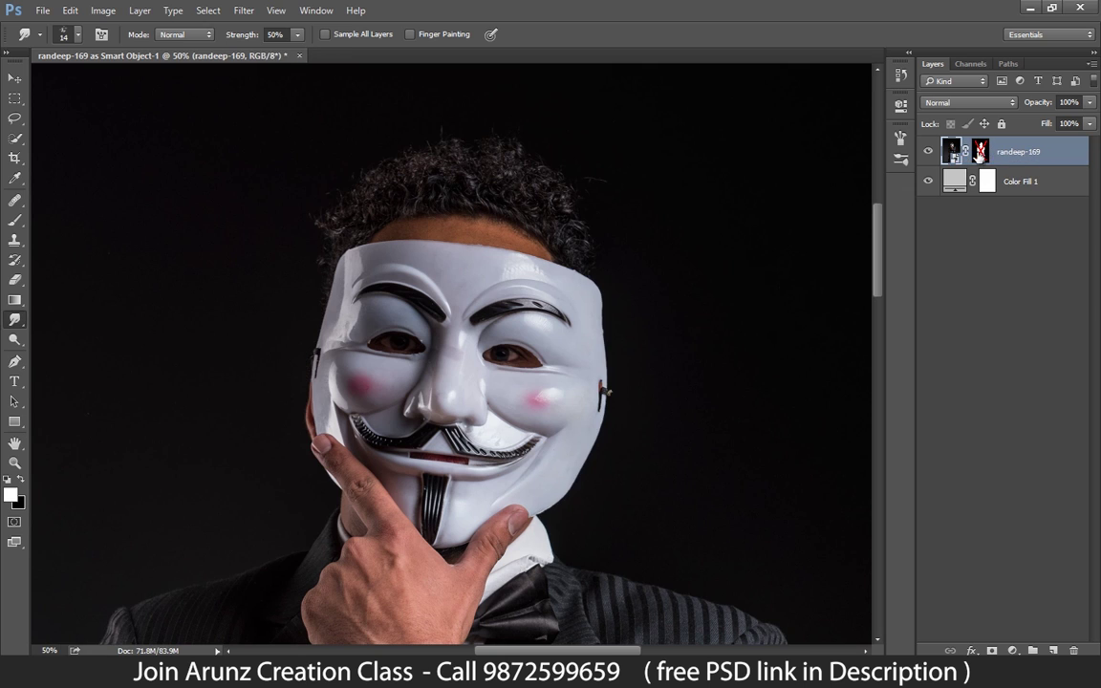
right_click(982, 152)
left_click(1056, 149)
Step: Rasterize the masked man's layer and apply its layer mask
right_click(1057, 153)
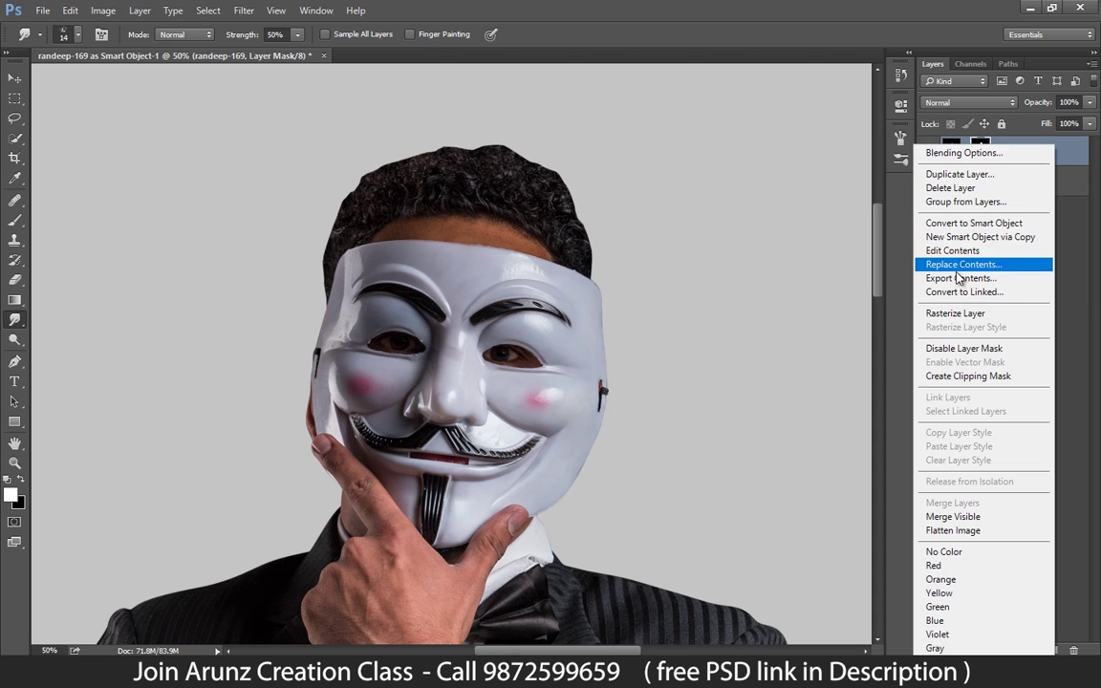
left_click(967, 312)
right_click(980, 155)
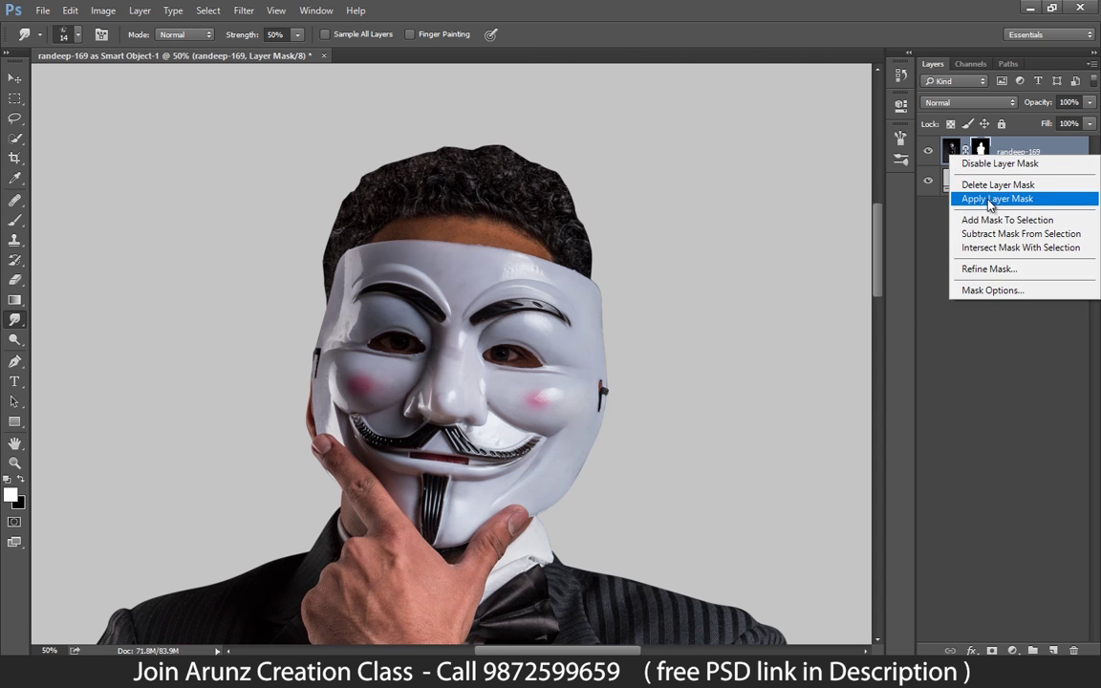
left_click(994, 199)
key("v")
key("ctrl+0")
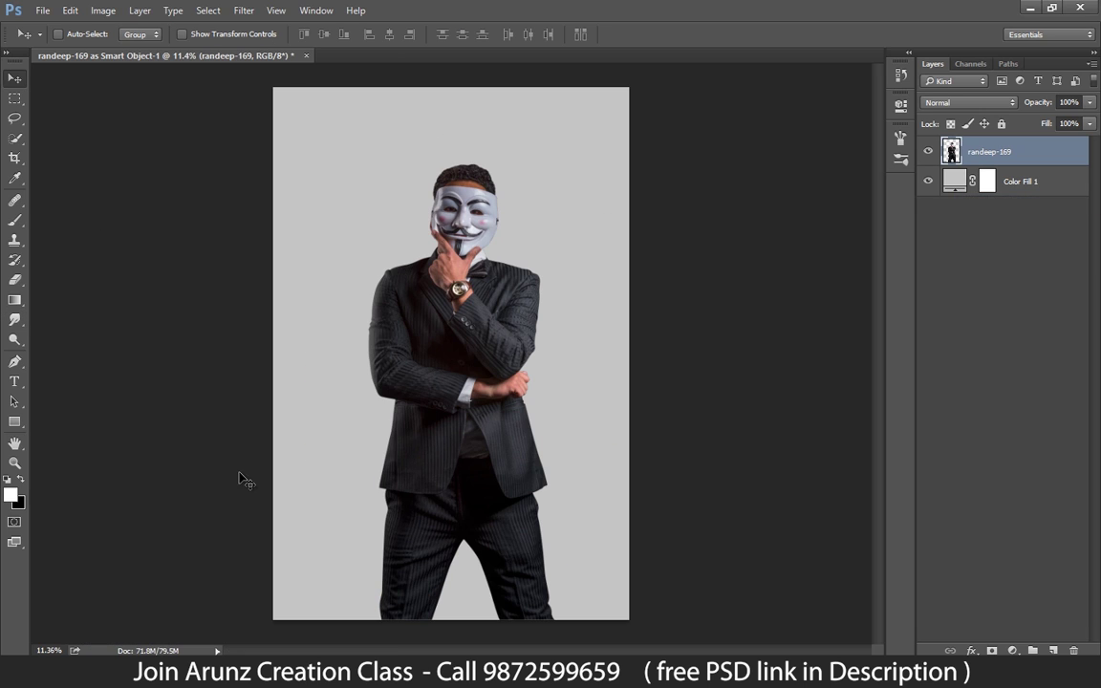
Step: Switch to File Explorer and place the pripyat___16 corridor photo from folder 14.9 into the Photoshop document, tilted about -4.85°
key("alt+Tab")
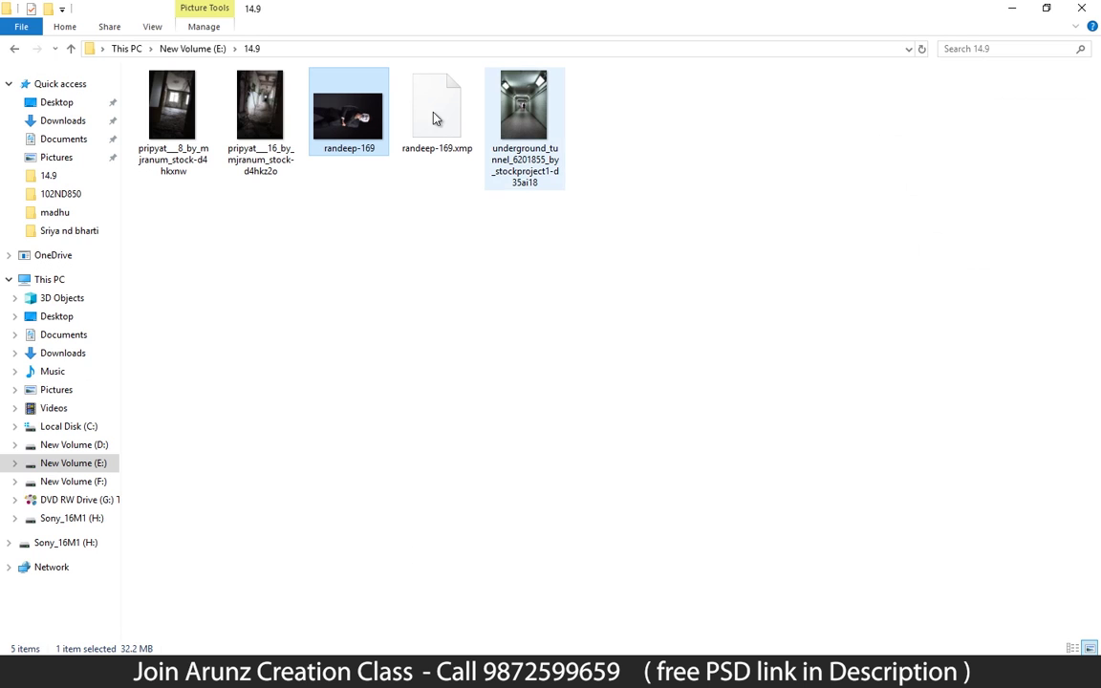
left_click(253, 110)
left_click_drag(232, 112, 497, 439)
left_click_drag(645, 272, 525, 316)
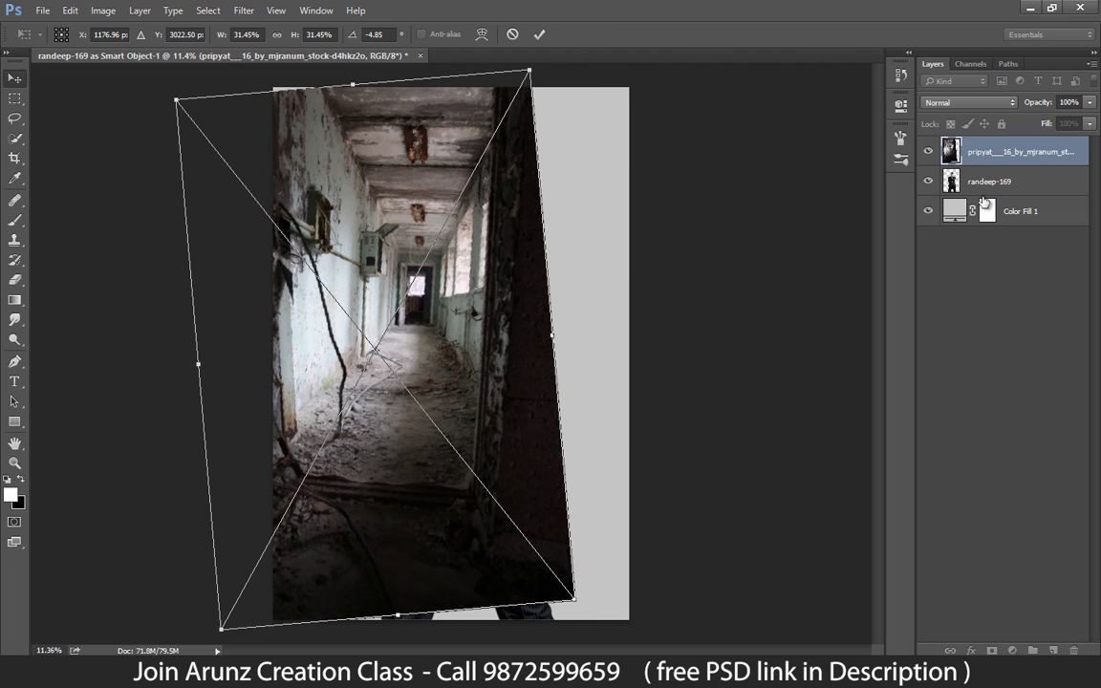
Step: Commit the corridor photo and move its layer below the masked man, then mirror, enlarge and tilt it about 8°
key("Return")
left_click_drag(999, 152, 1024, 194)
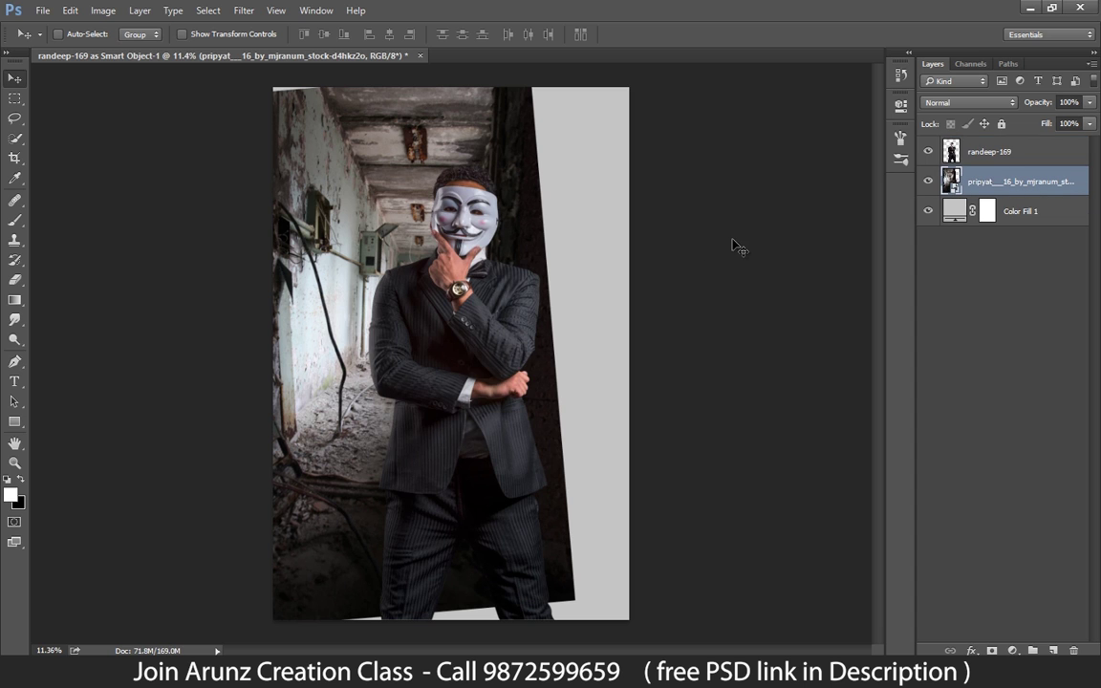
key("ctrl+t")
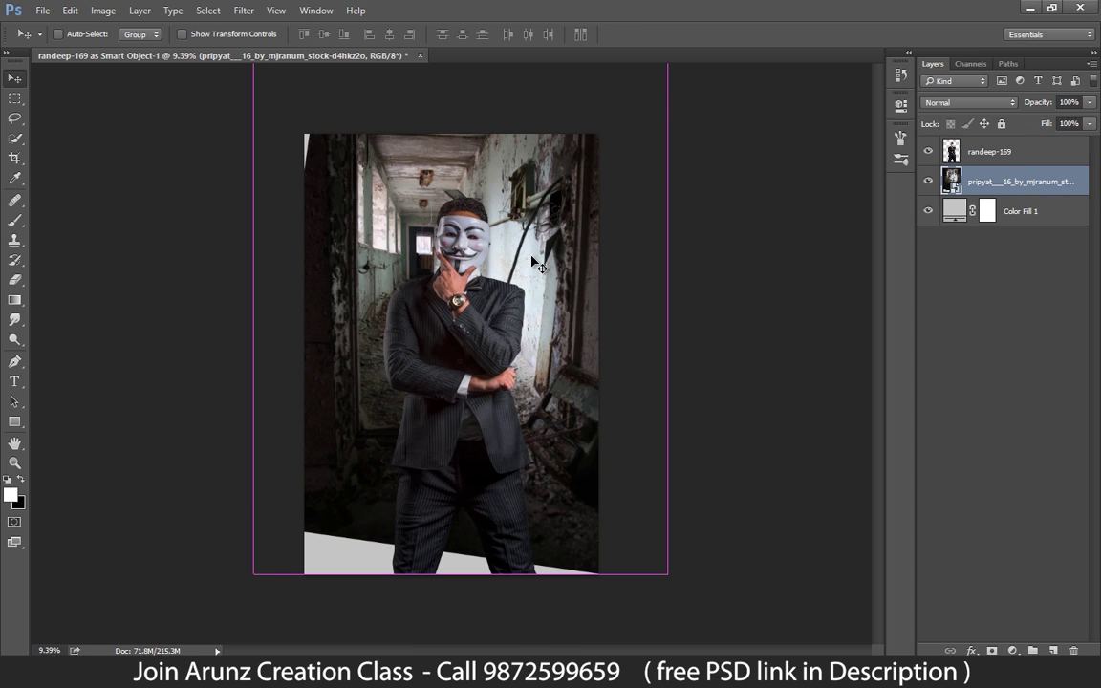
Step: Duplicate the corridor layer, flip the copy horizontally, and stretch its width to about 48.7%
key("ctrl+j")
key("ctrl+t")
right_click(556, 295)
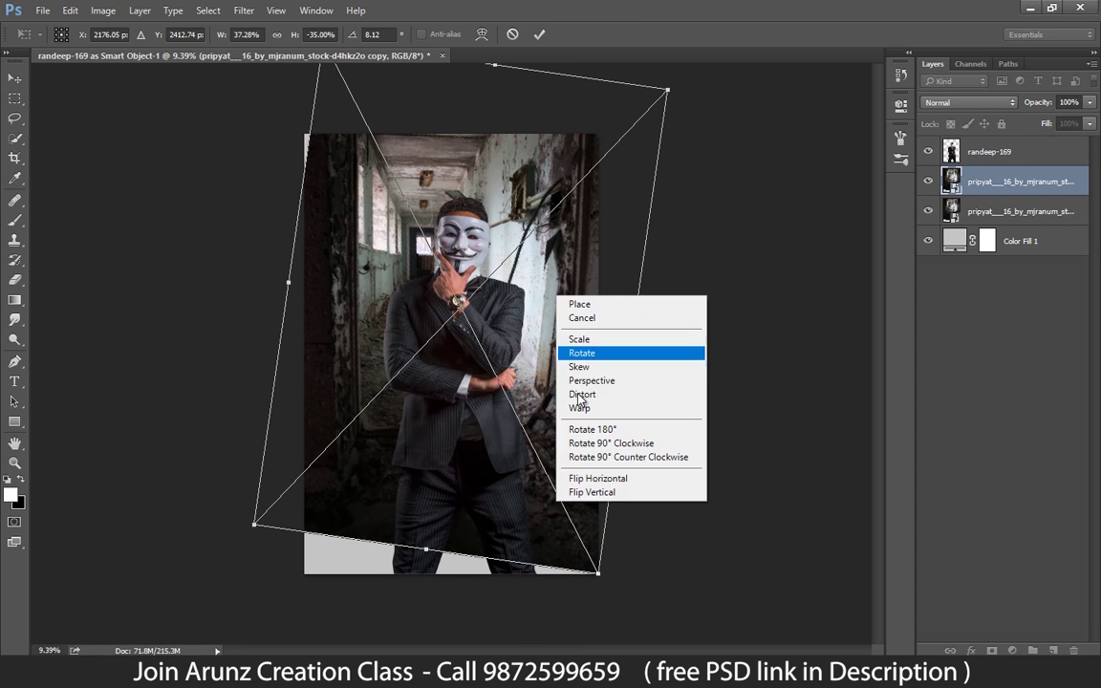
left_click(598, 478)
left_click_drag(586, 355, 590, 381)
left_click_drag(284, 355, 179, 342)
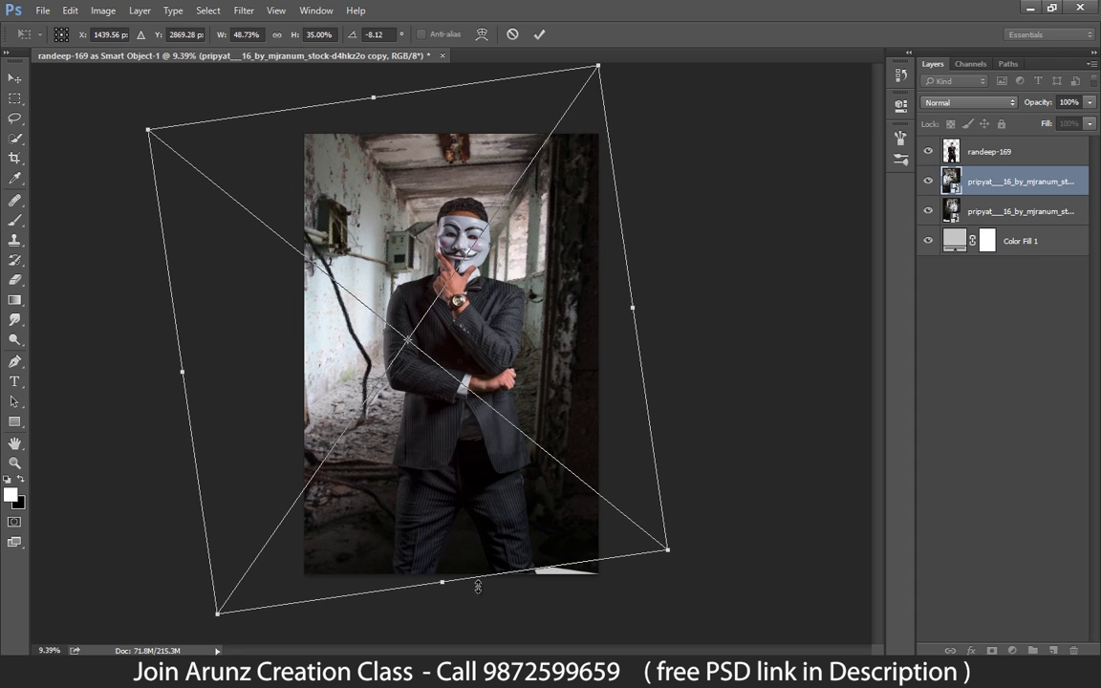
Step: Adjust the corridor copy to about 53.5% width, 36.7% height and -5.2° rotation so it fills the canvas
left_click_drag(442, 587, 457, 604)
left_click_drag(540, 449, 569, 453)
left_click_drag(743, 379, 740, 396)
left_click_drag(635, 409, 621, 392)
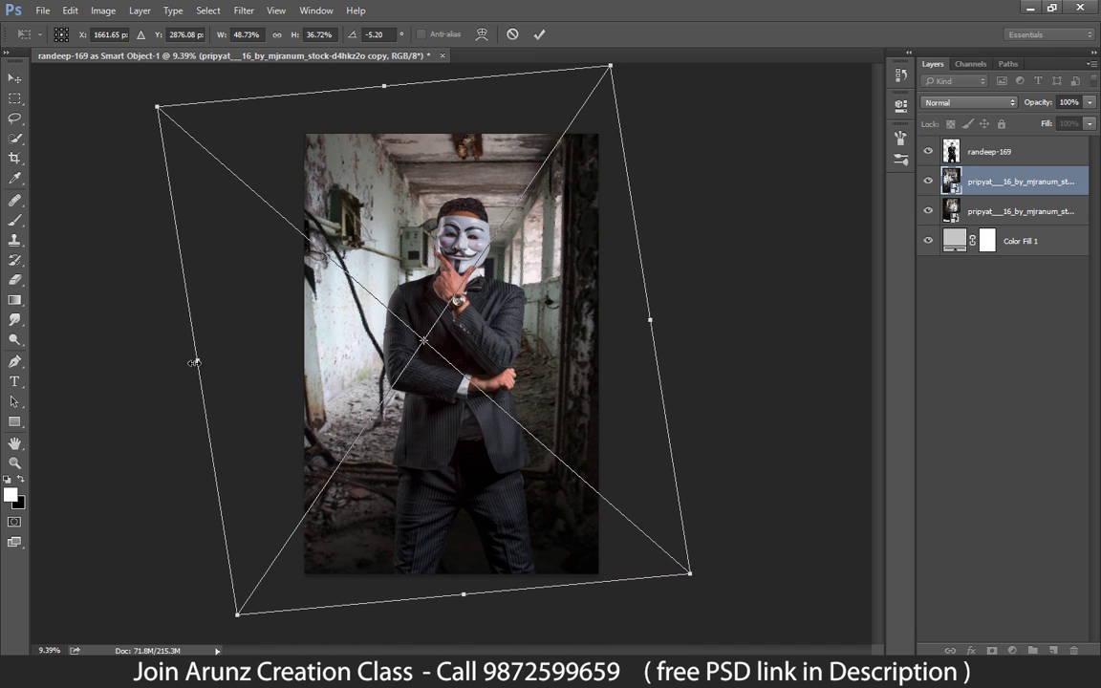
left_click_drag(194, 362, 152, 363)
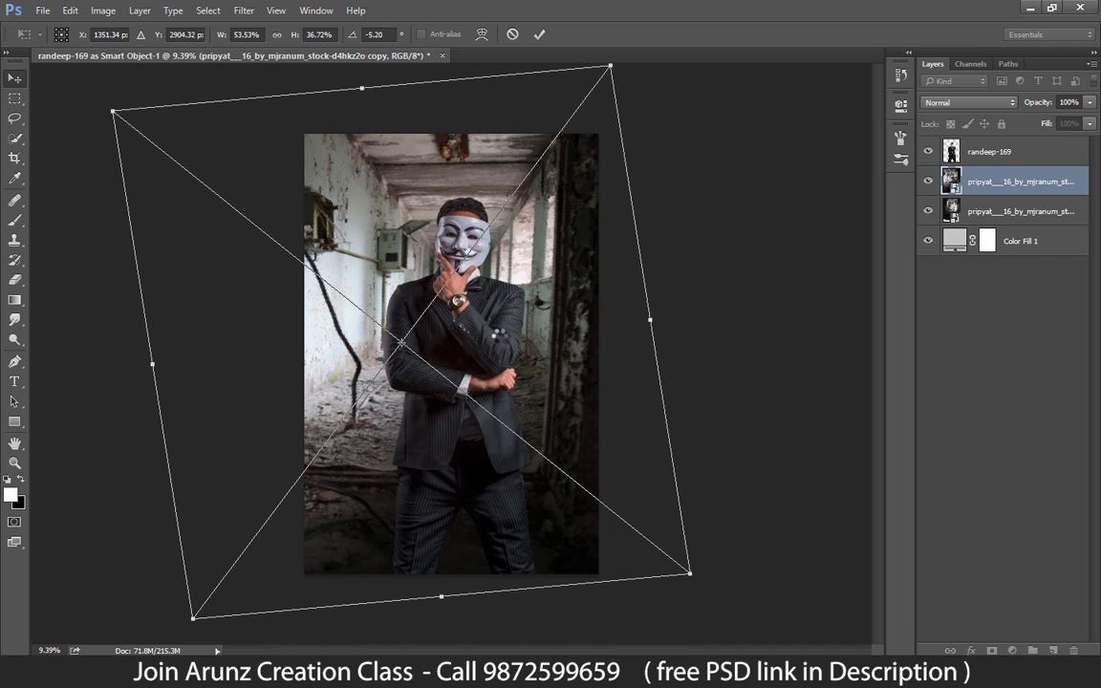
key("Return")
Step: Add a black layer mask to the corridor copy and try a radial gradient on it from the canvas centre
left_click(991, 651, "alt")
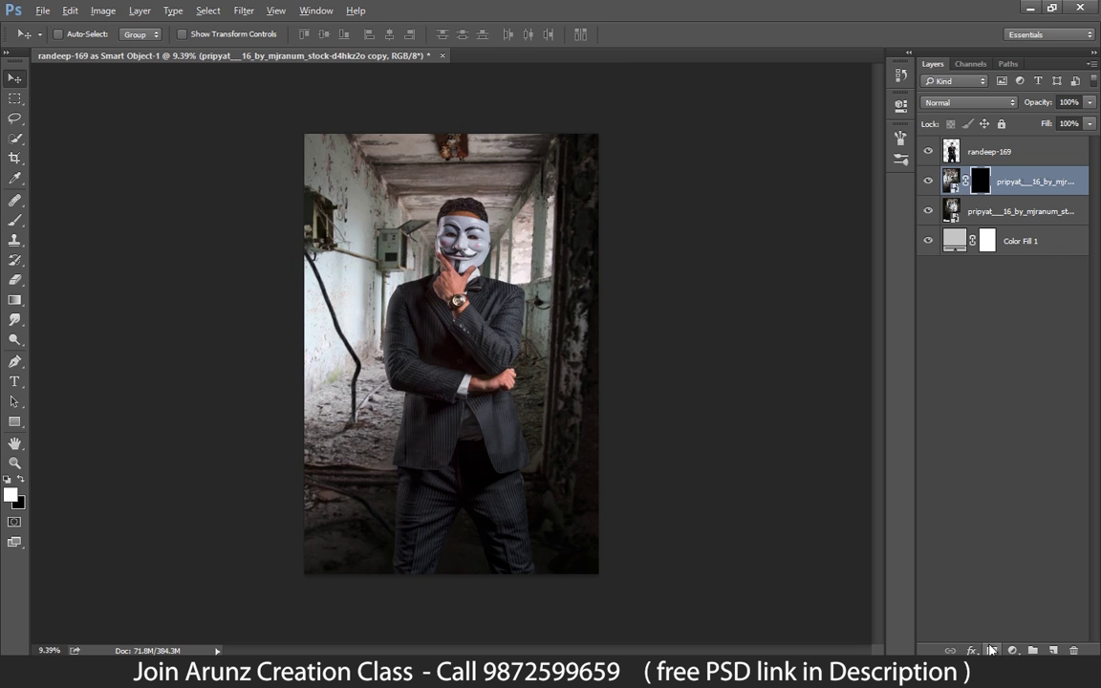
left_click(14, 300)
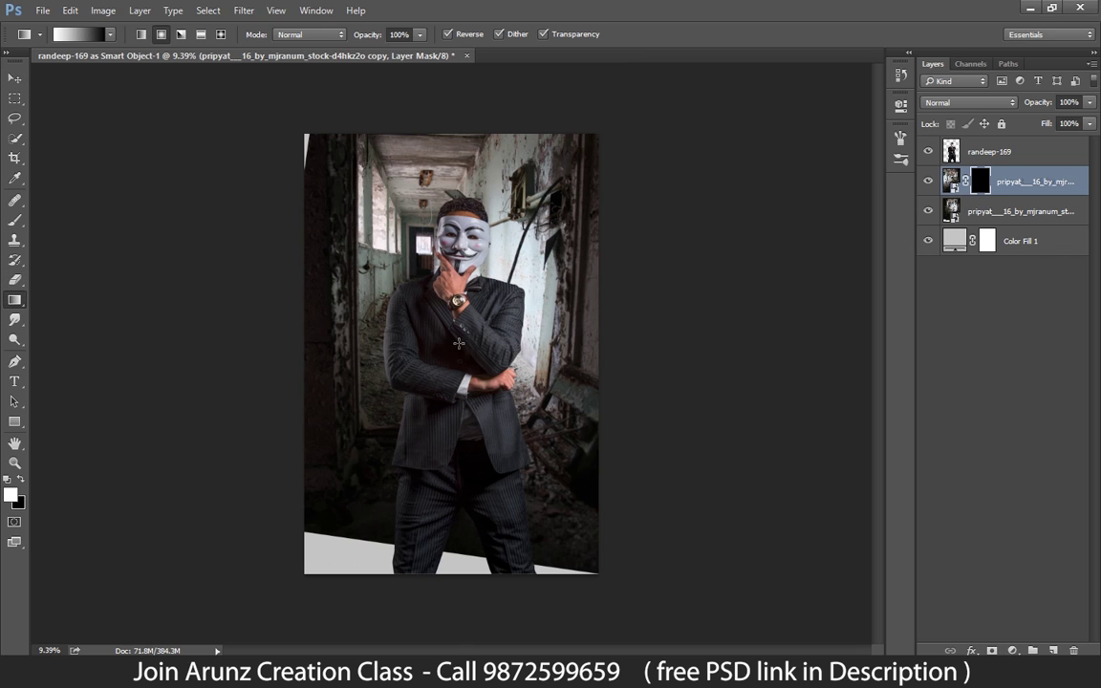
mouse_move(450, 363)
left_mouse_down()
mouse_move(564, 358)
mouse_move(459, 330)
left_mouse_up()
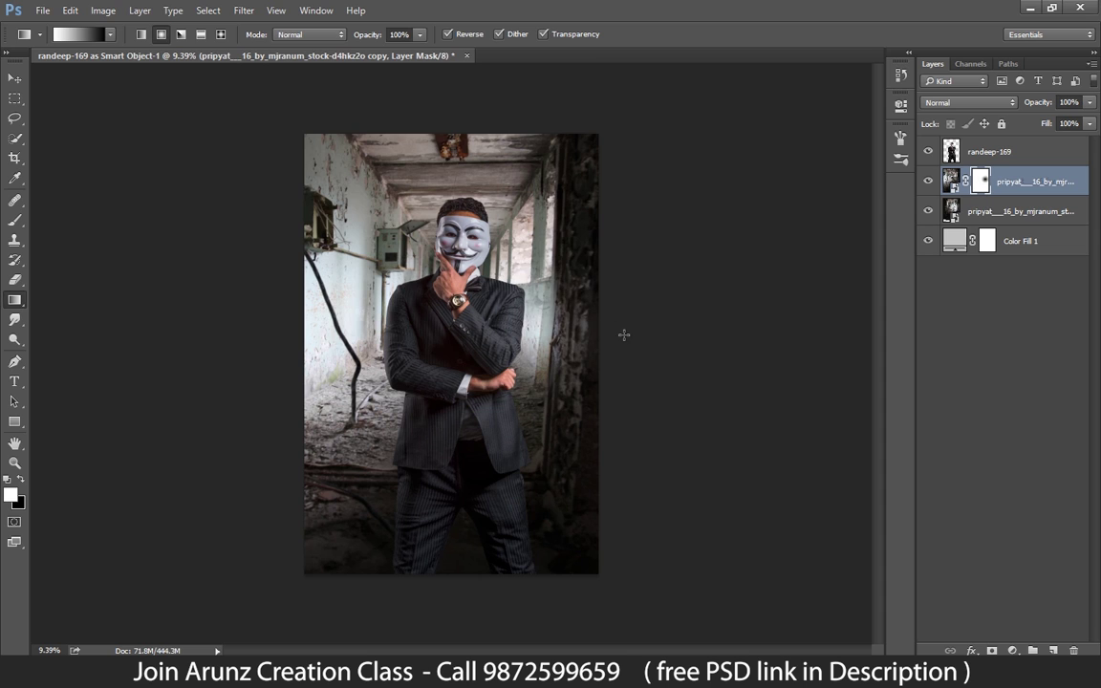
Step: Draw a short horizontal linear gradient with Reverse off across the mask's middle to blend the two mirrored corridor halves
left_click_drag(554, 279, 426, 279)
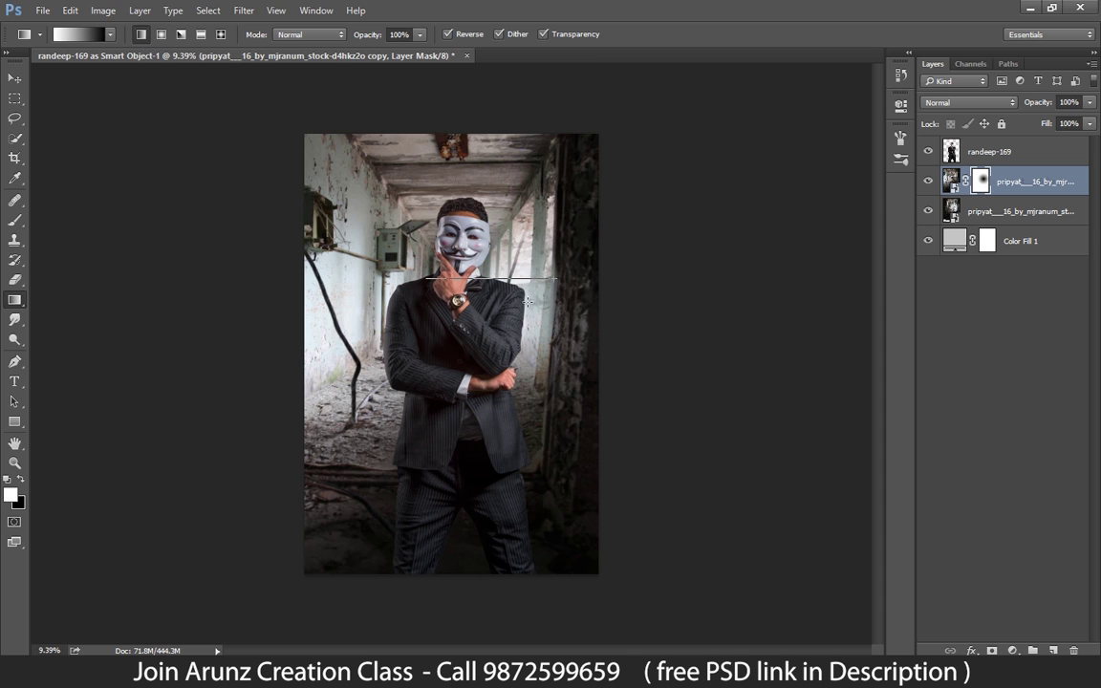
left_click(448, 34)
mouse_move(372, 307)
left_mouse_down()
mouse_move(540, 307)
mouse_move(512, 312)
left_mouse_up()
left_click_drag(479, 294, 438, 287)
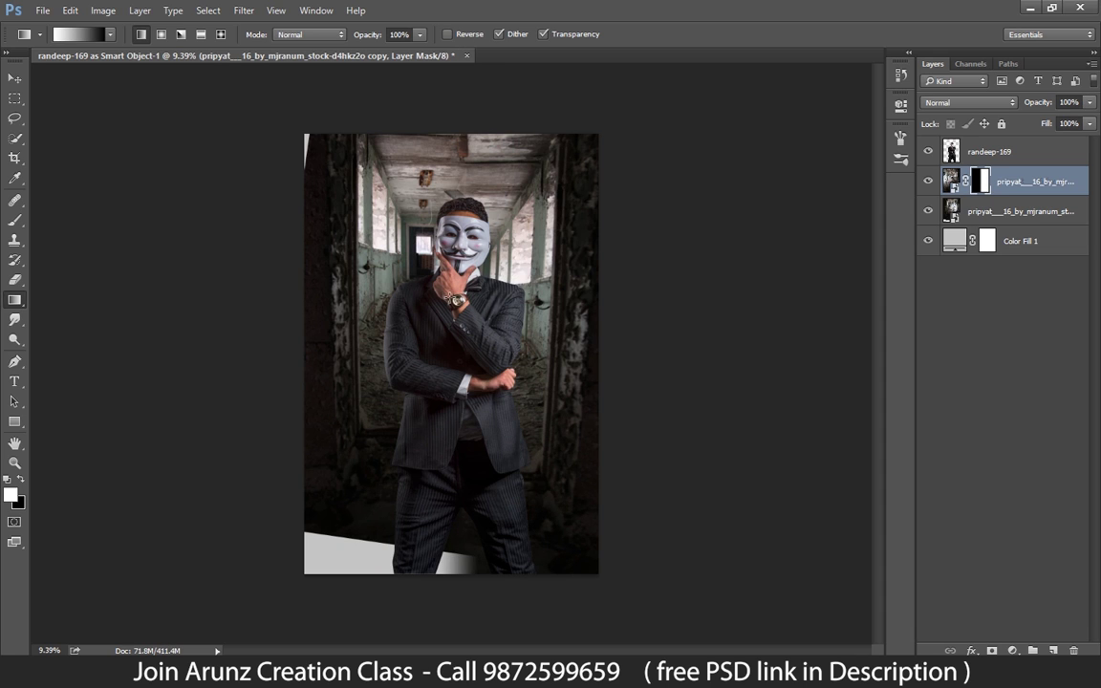
Step: Scale the masked corridor copy to about 89% height and shift it slightly left and down to align both halves
key("ctrl+t")
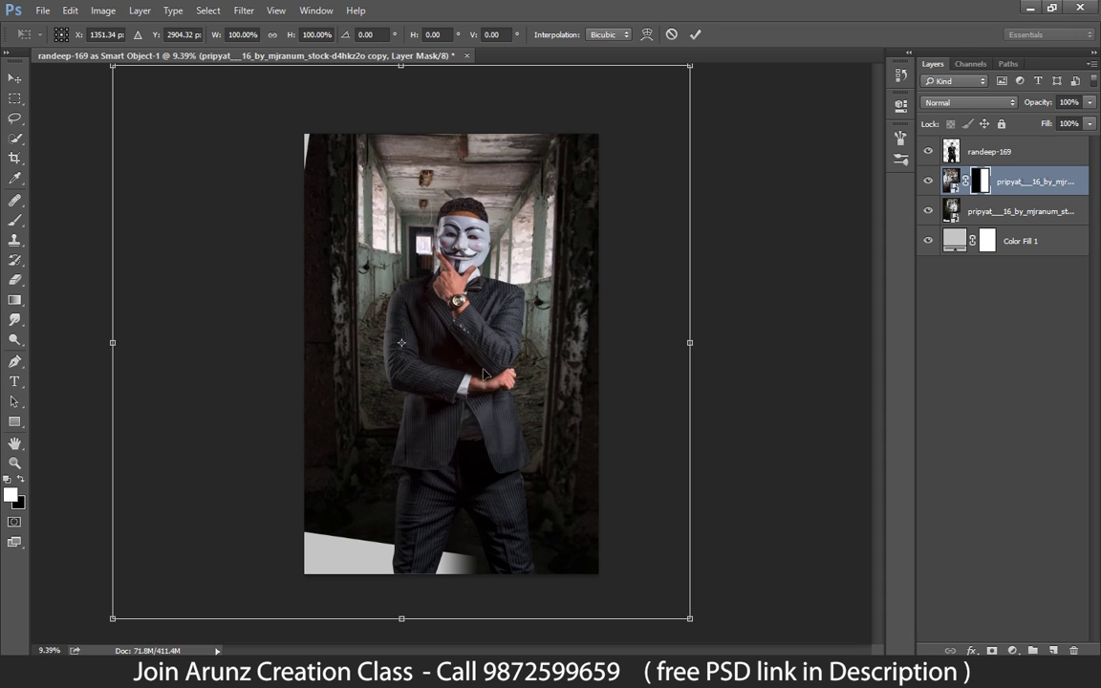
left_click_drag(406, 611, 405, 562)
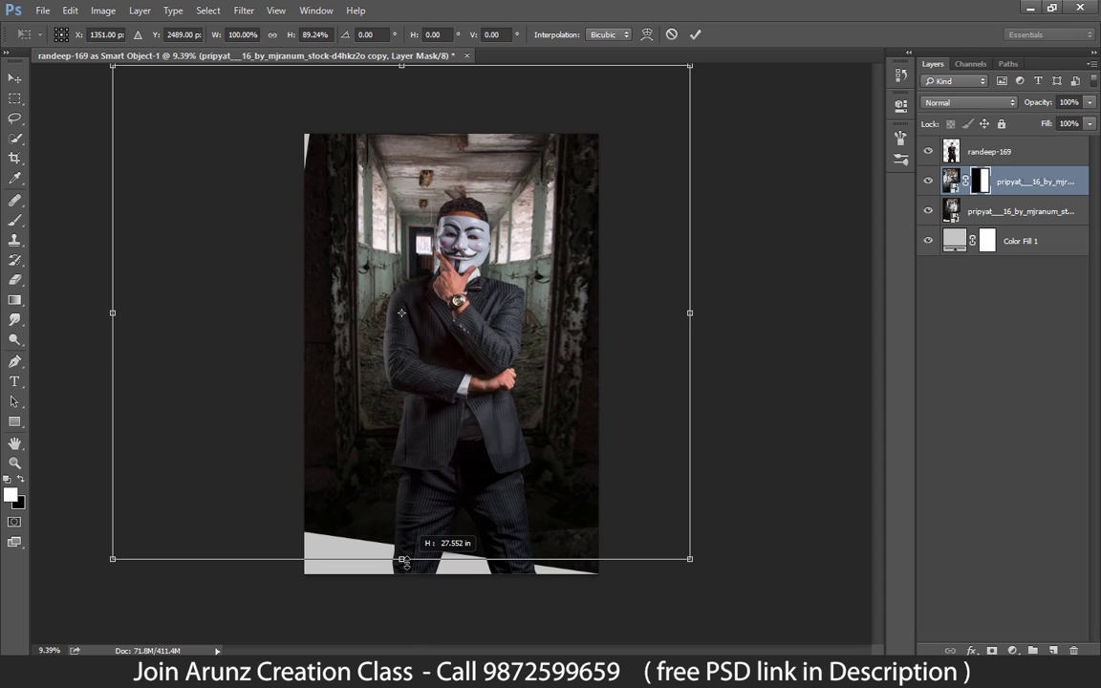
left_click_drag(616, 400, 549, 400)
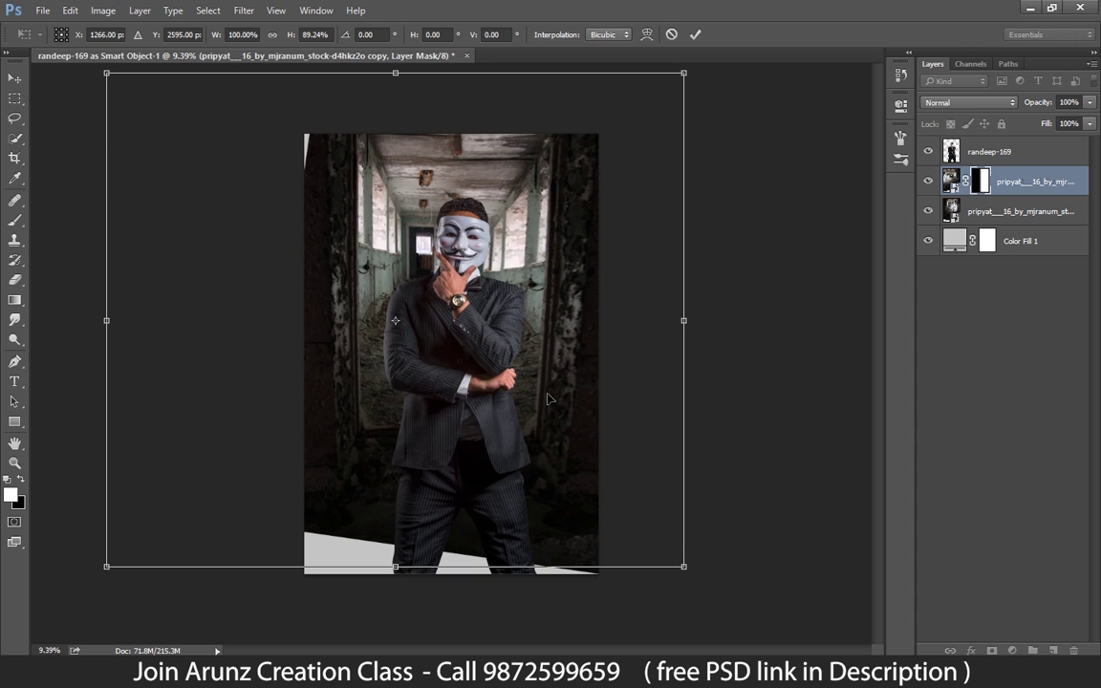
key("g")
key("Return")
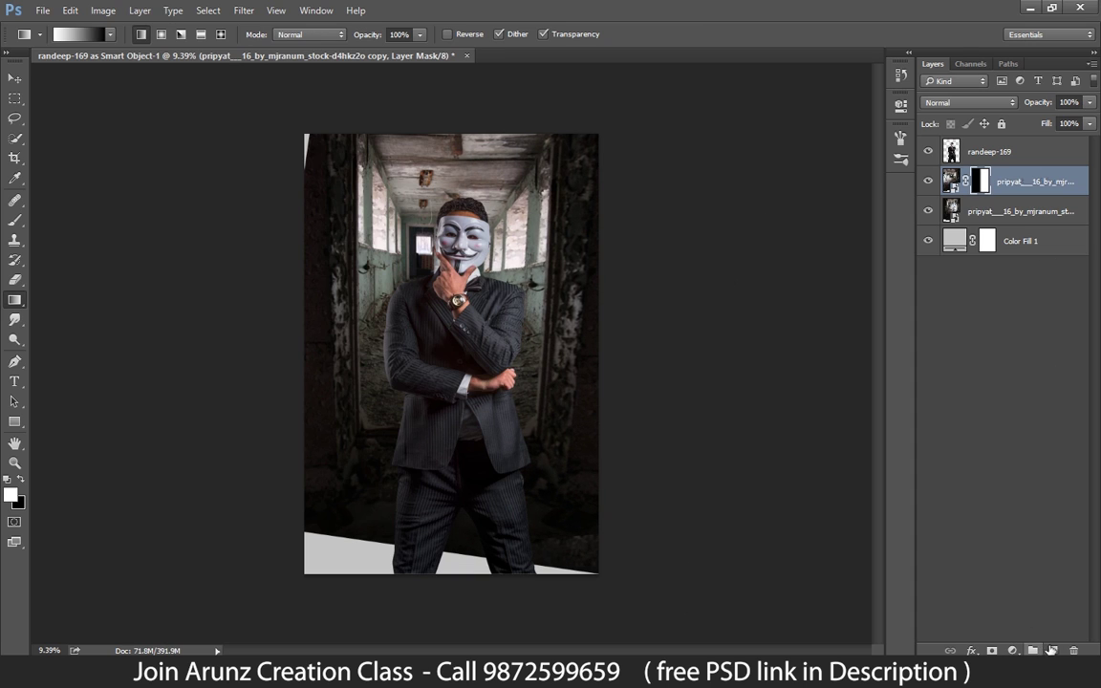
Step: Create a new empty layer above the corridor layers, hide the masked man's layer, and activate the Clone Stamp tool
key("ctrl+shift+alt+n")
scroll(472, 148, "up", 2)
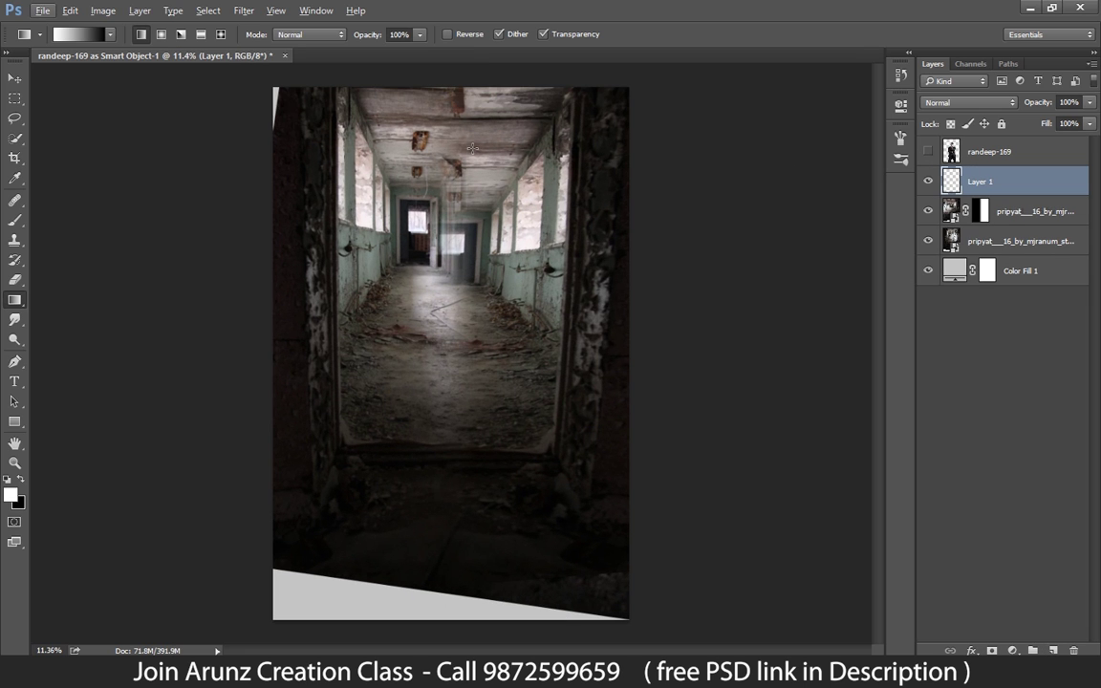
left_click(14, 240)
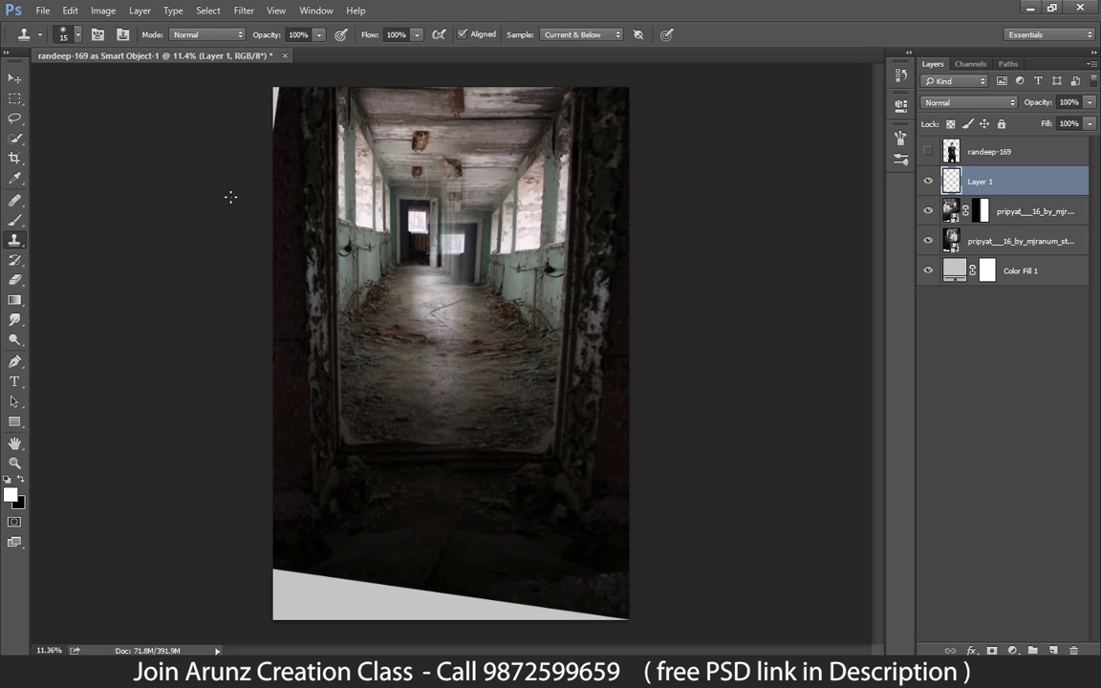
Step: Enlarge the Clone Stamp brush to 400 and clone over the rusty patch at the front of the corridor ceiling
scroll(466, 105, "up", 1)
scroll(465, 105, "up", 1)
scroll(509, 278, "up", 1)
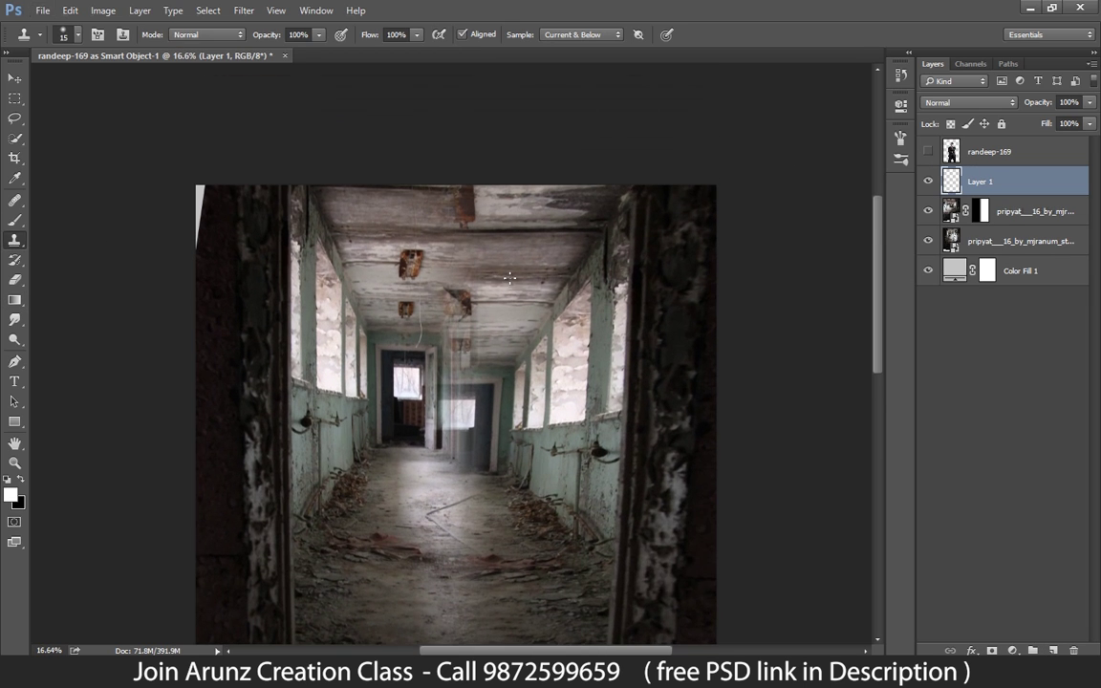
key("bracketright")
key("bracketright")
key("bracketright")
key("bracketright")
key("bracketright")
key("bracketright")
key("bracketright")
mouse_move(458, 214)
left_mouse_down()
mouse_move(429, 209)
mouse_move(465, 205)
left_mouse_up()
left_click(466, 192, "alt")
left_click(495, 190)
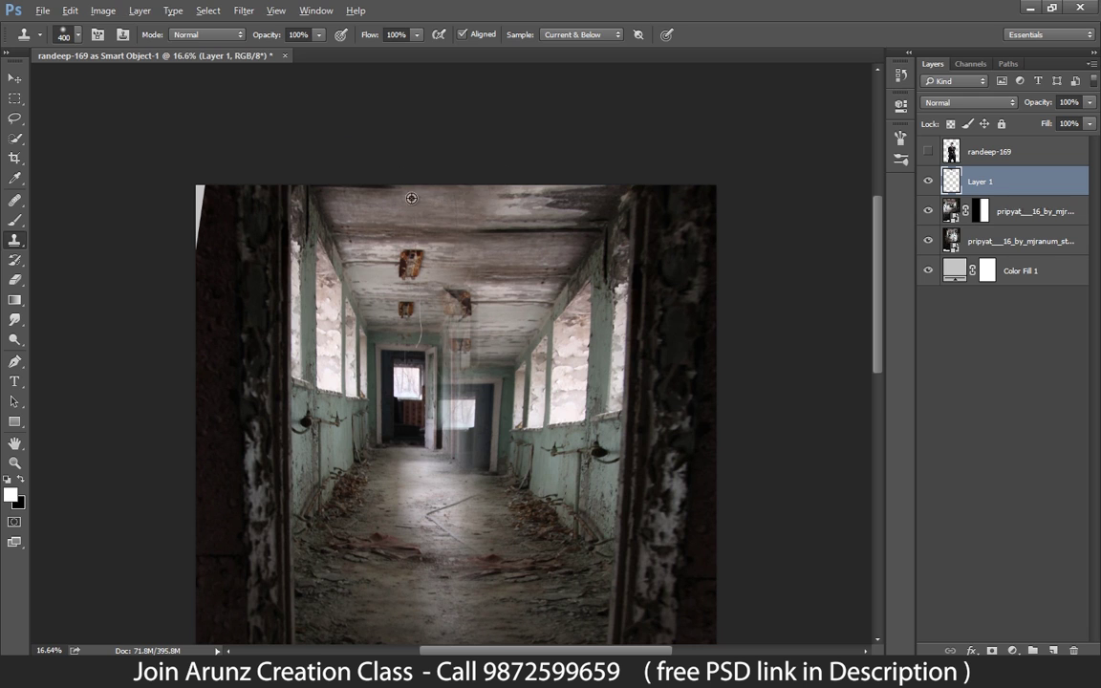
Step: Clone over the remaining rusty patches along the corridor ceiling and show the masked man's layer again
left_click(412, 197, "alt")
left_click_drag(399, 187, 359, 188)
left_click(459, 265, "alt")
mouse_move(413, 264)
left_mouse_down()
mouse_move(451, 253)
mouse_move(431, 254)
mouse_move(480, 277)
mouse_move(406, 271)
mouse_move(444, 282)
mouse_move(469, 306)
mouse_move(402, 302)
left_mouse_up()
left_click(388, 271, "alt")
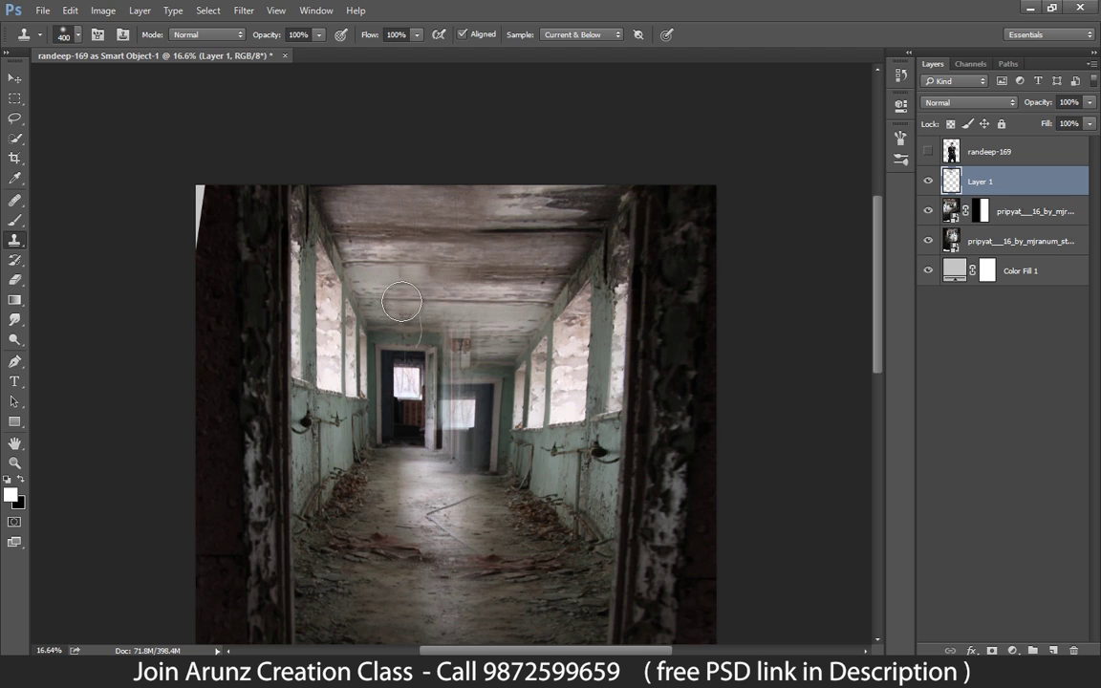
left_click(487, 345, "alt")
left_click_drag(464, 343, 449, 342)
left_click_drag(523, 330, 528, 315)
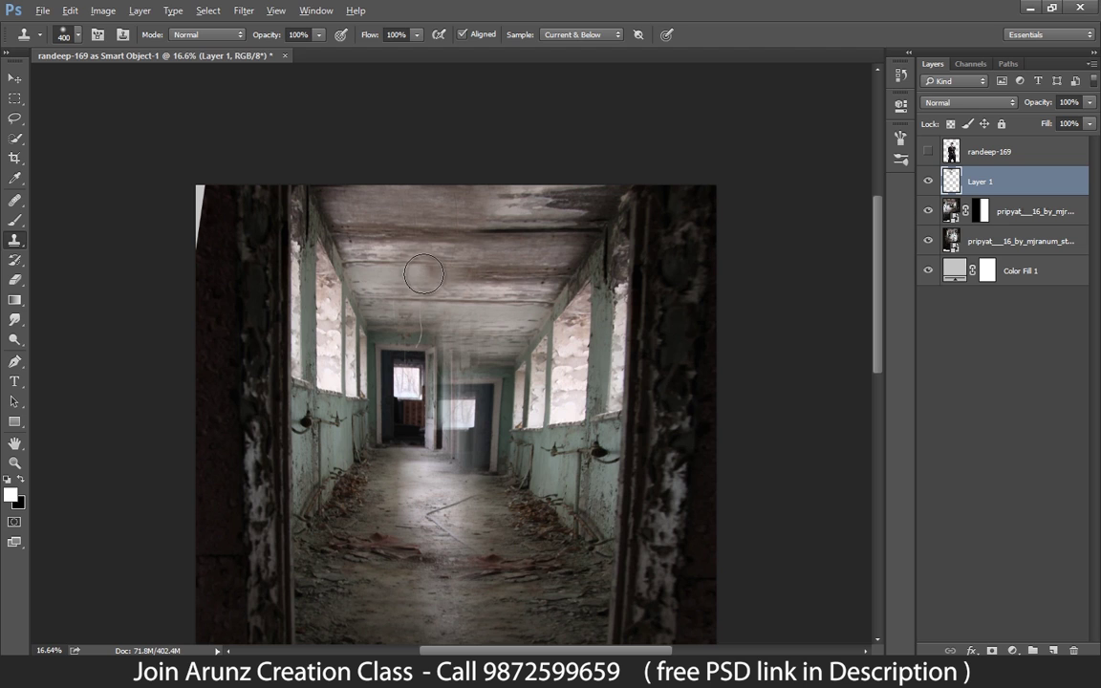
left_click(927, 151)
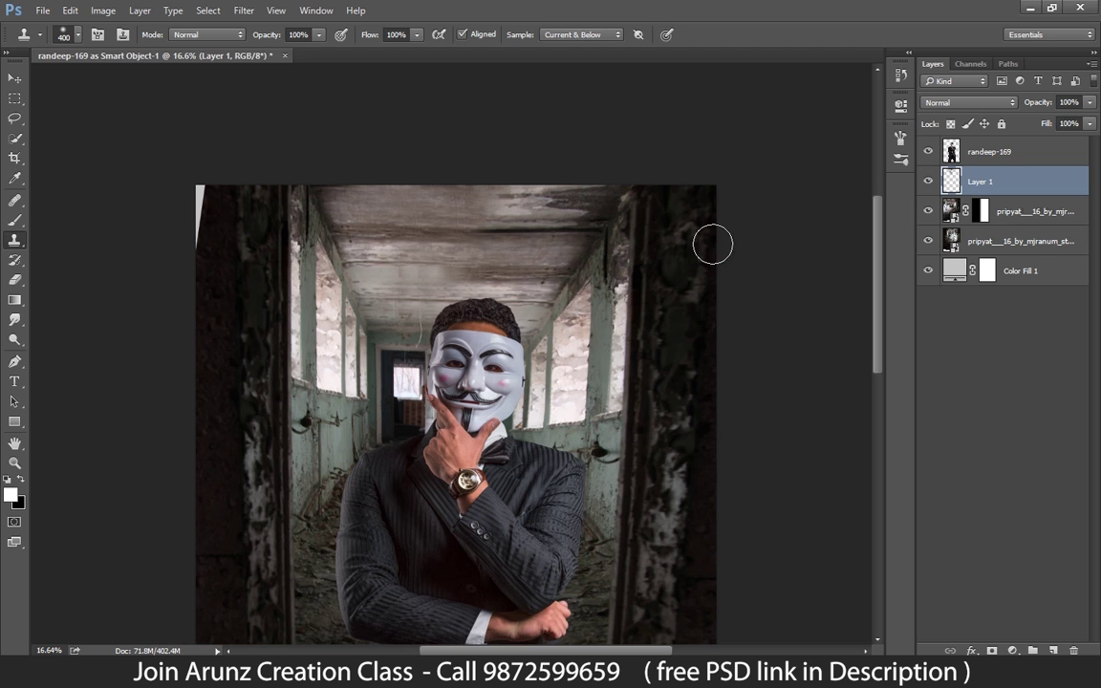
Step: Try to clone across the ceiling just above the masked man's head
left_click(474, 277, "alt")
mouse_move(441, 276)
left_mouse_down()
mouse_move(425, 277)
mouse_move(520, 277)
left_mouse_up()
left_click(394, 250, "alt")
key("ctrl+z")
Step: Merge the cloned layer and both corridor layers into a single layer
key("ctrl+minus")
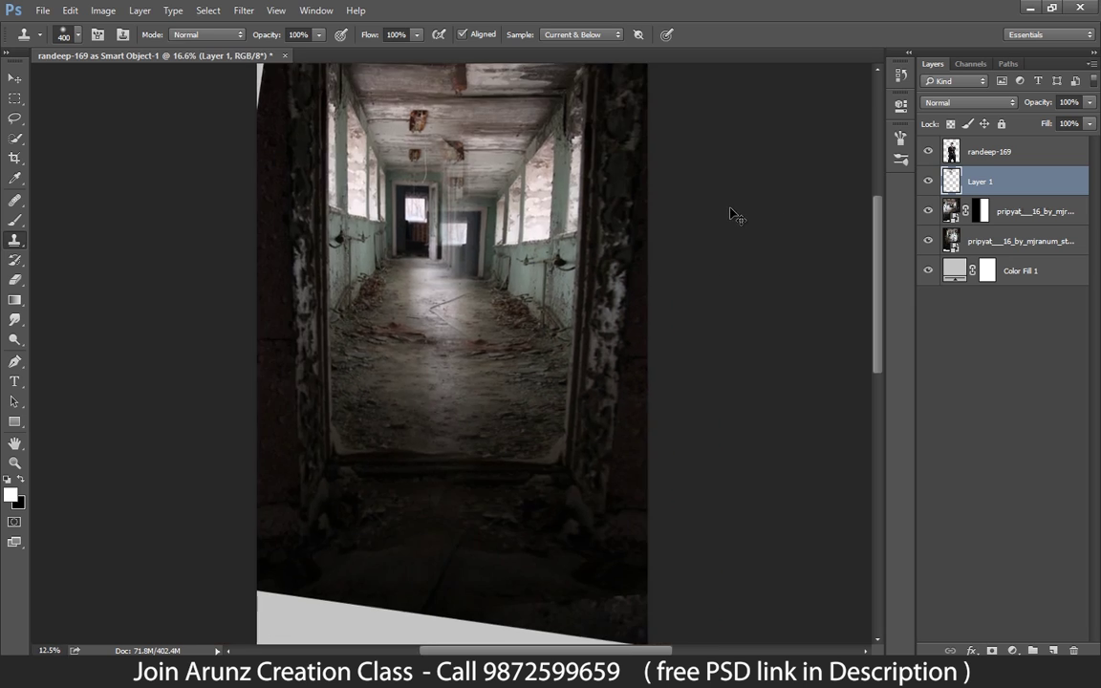
left_click(1020, 217)
left_click(1021, 240, "shift")
left_click(1027, 184, "ctrl")
key("ctrl+e")
Step: Scale the merged corridor layer to about 104.5% and reposition it behind the masked man
key("ctrl+t")
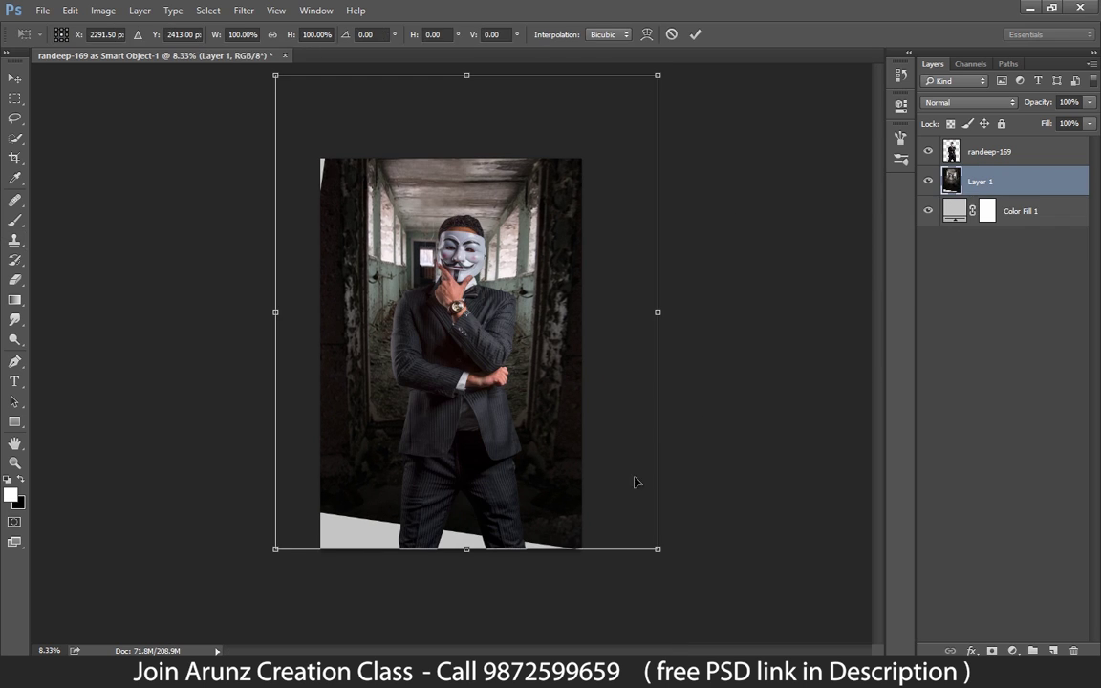
left_click_drag(656, 553, 676, 570)
left_click_drag(631, 418, 618, 393)
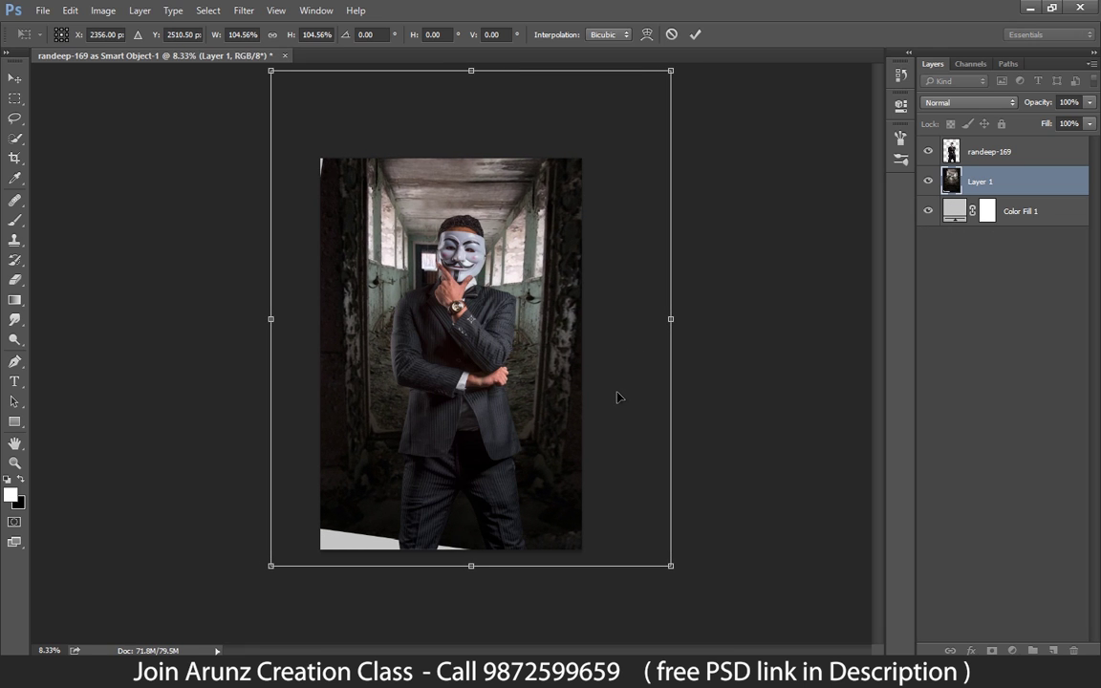
key("Return")
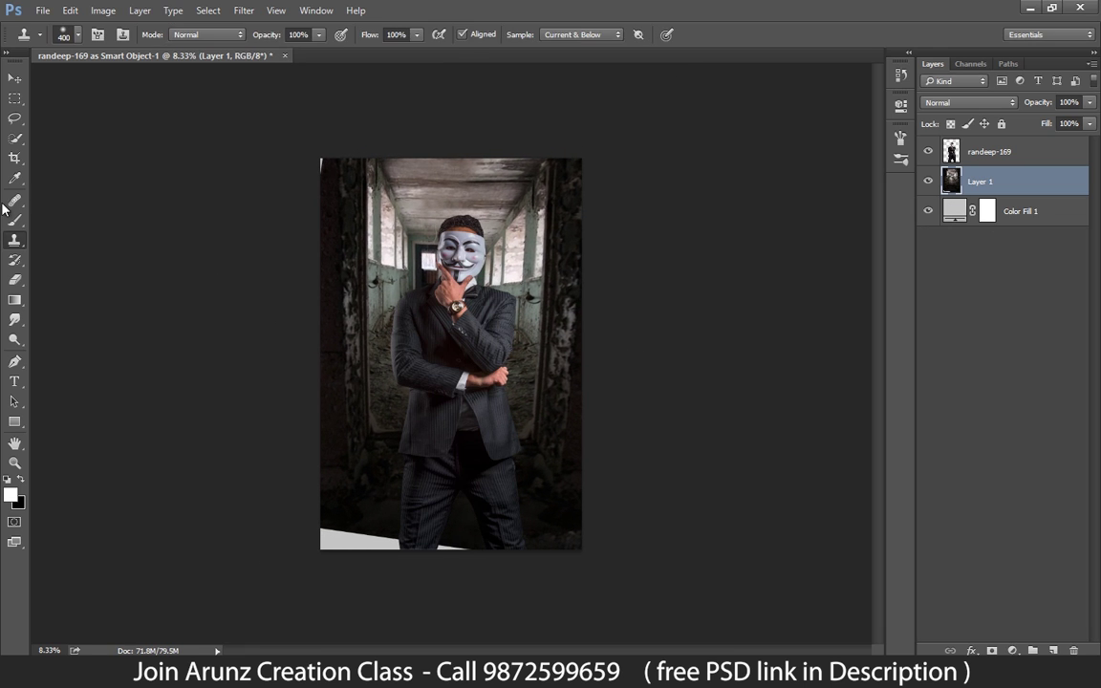
Step: Clone dark wall and floor texture over the blank upper-left corner and the blank wedge along the image's bottom edge
left_click(330, 212, "alt")
left_click_drag(319, 182, 317, 171)
left_click(383, 503, "alt")
mouse_move(336, 527)
left_mouse_down()
mouse_move(316, 561)
mouse_move(407, 544)
mouse_move(352, 536)
mouse_move(524, 544)
left_mouse_up()
Step: Scale the masked man to about 110% and move him slightly down so his legs run off the bottom edge
left_click(1031, 153)
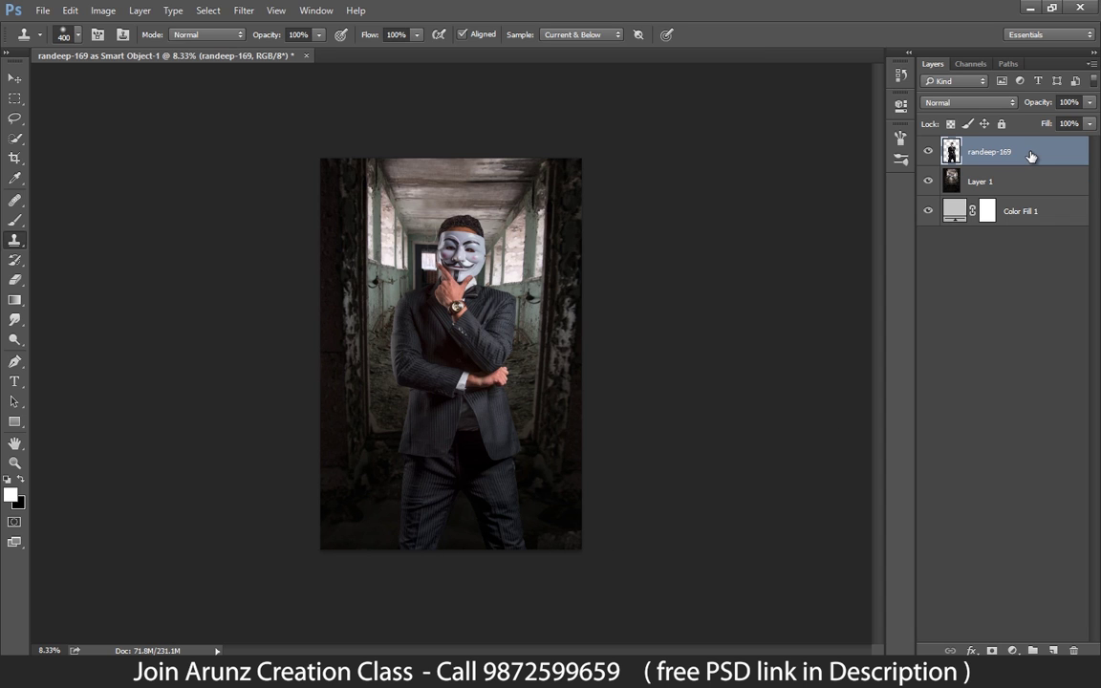
key("ctrl+t")
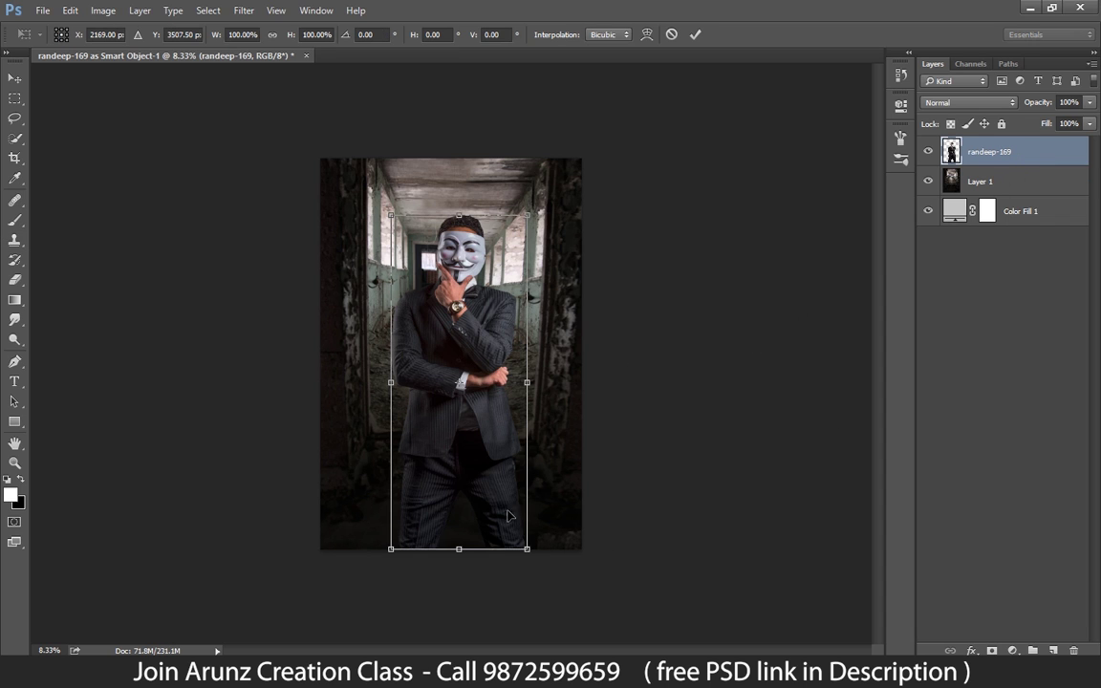
left_click_drag(528, 548, 541, 570)
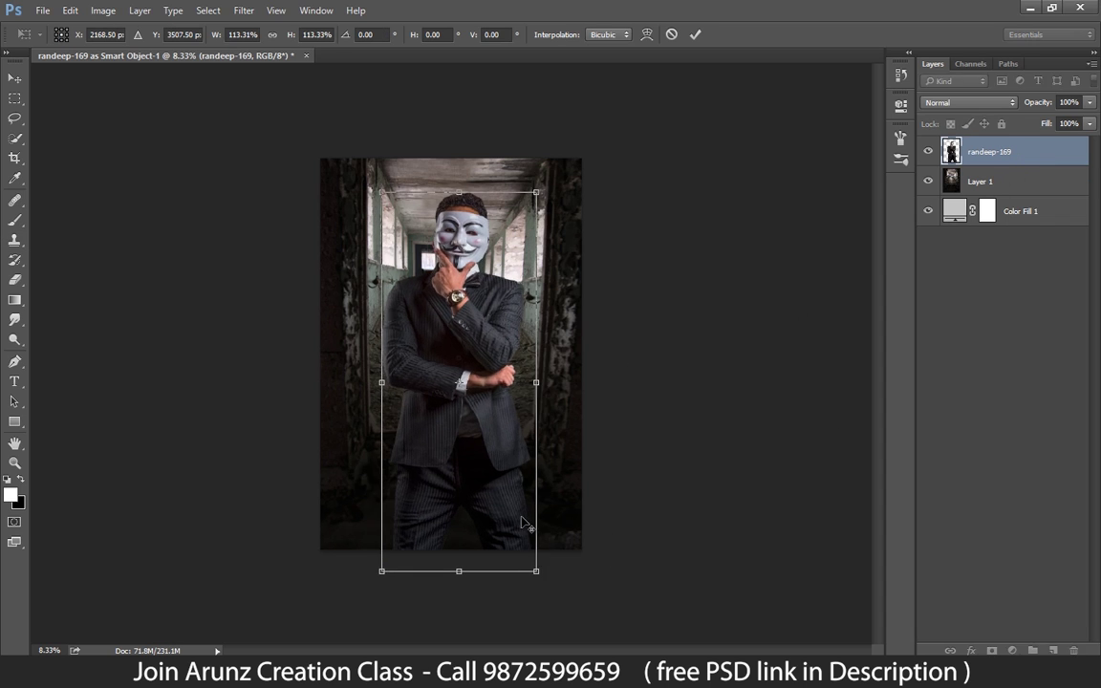
left_click_drag(477, 432, 490, 453)
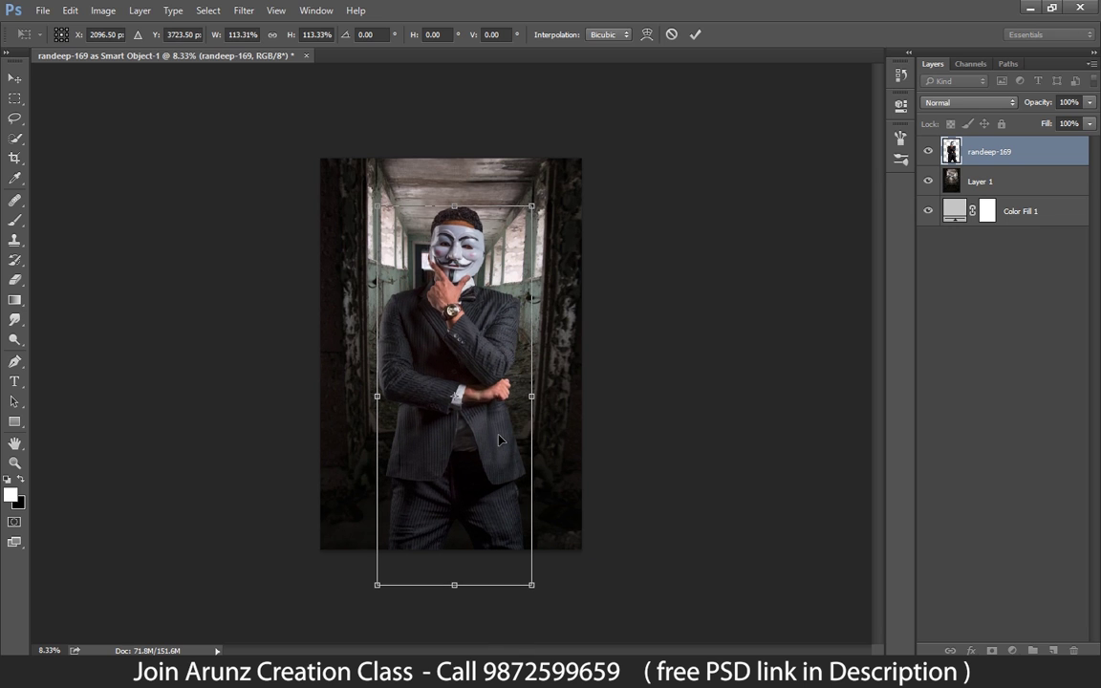
left_click_drag(532, 208, 533, 213)
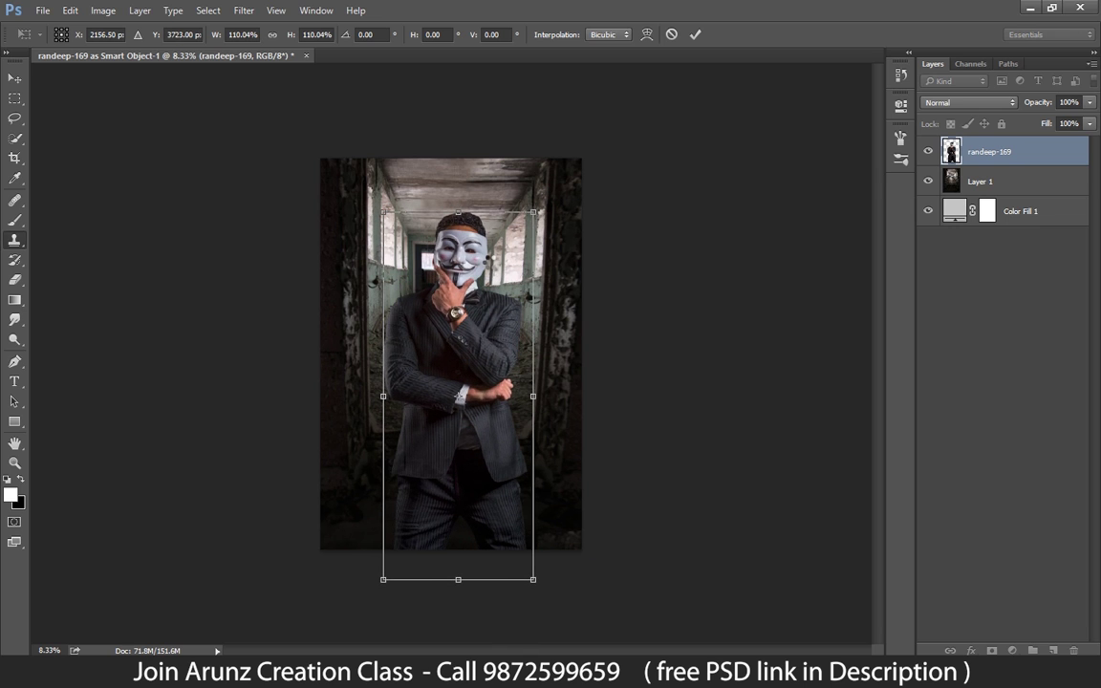
key("Return")
scroll(499, 374, "up", 3)
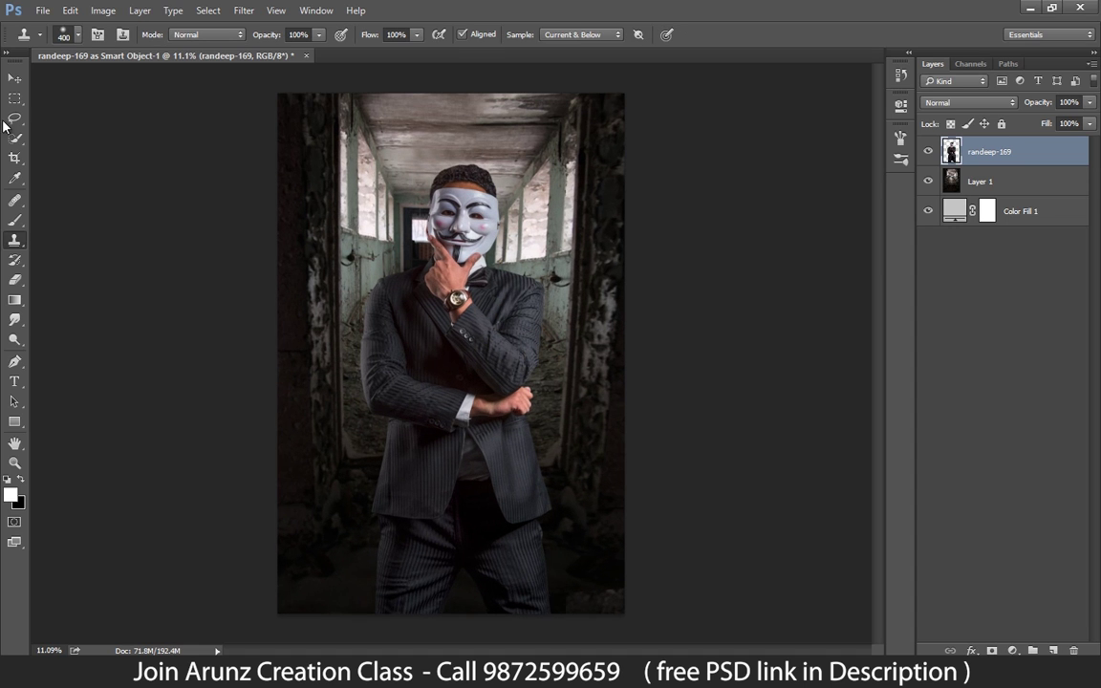
left_click(14, 77)
scroll(417, 153, "up", 1)
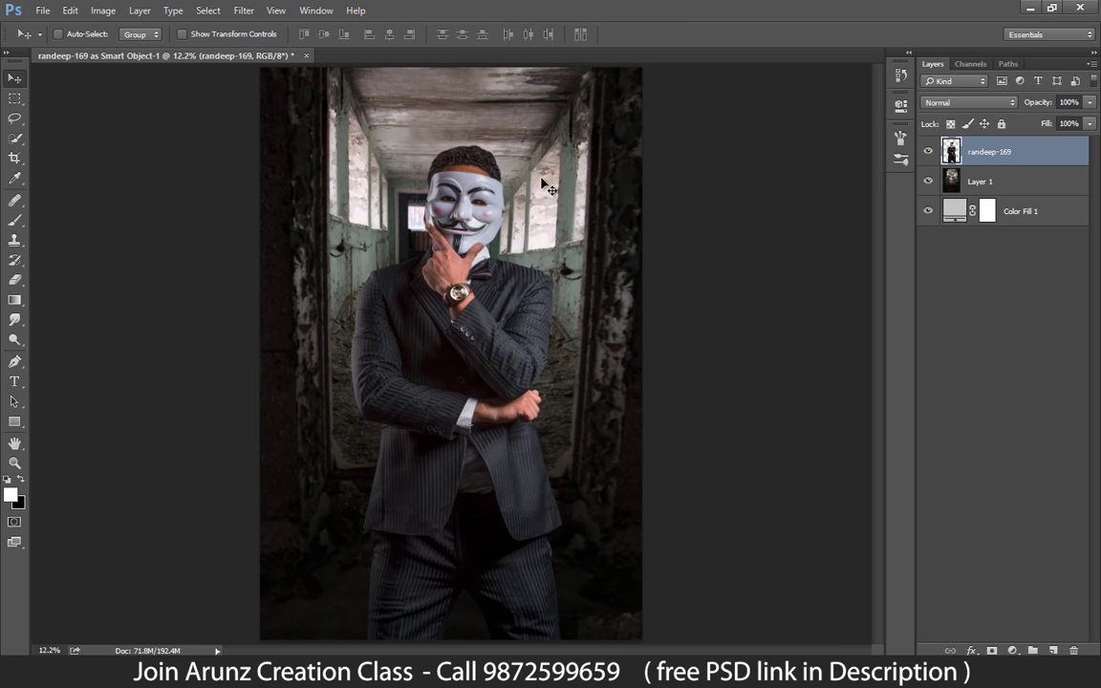
scroll(541, 178, "down", 1)
left_click(1015, 187)
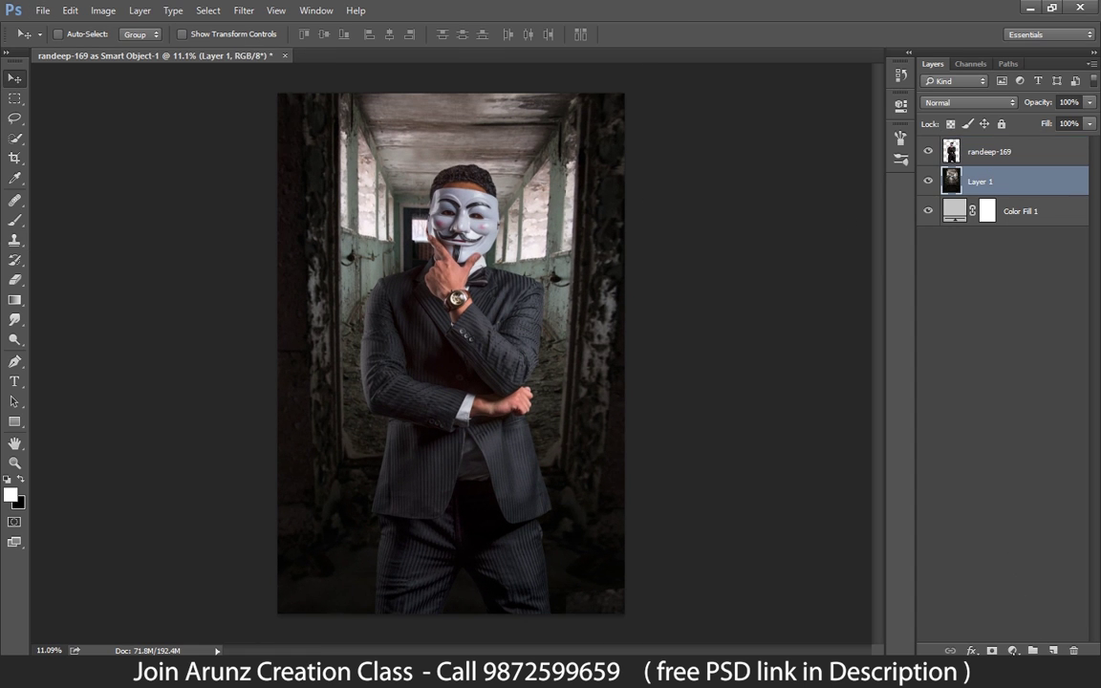
left_click(1013, 651)
left_click(1036, 186)
left_click(1052, 650)
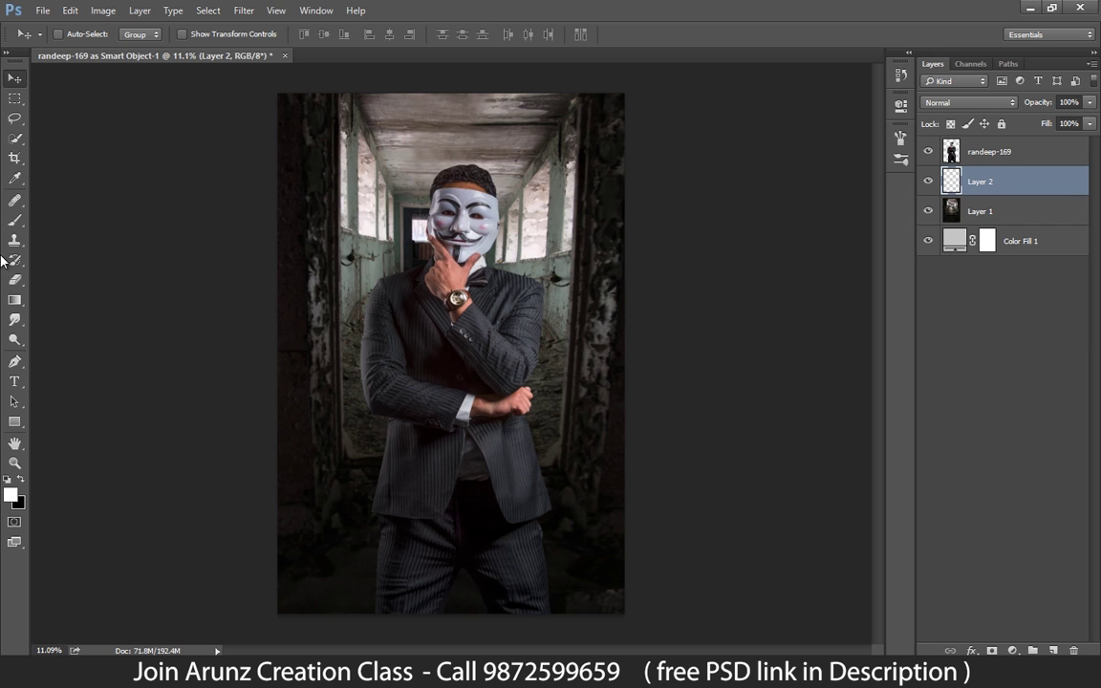
left_click(15, 220)
key("ctrl+z")
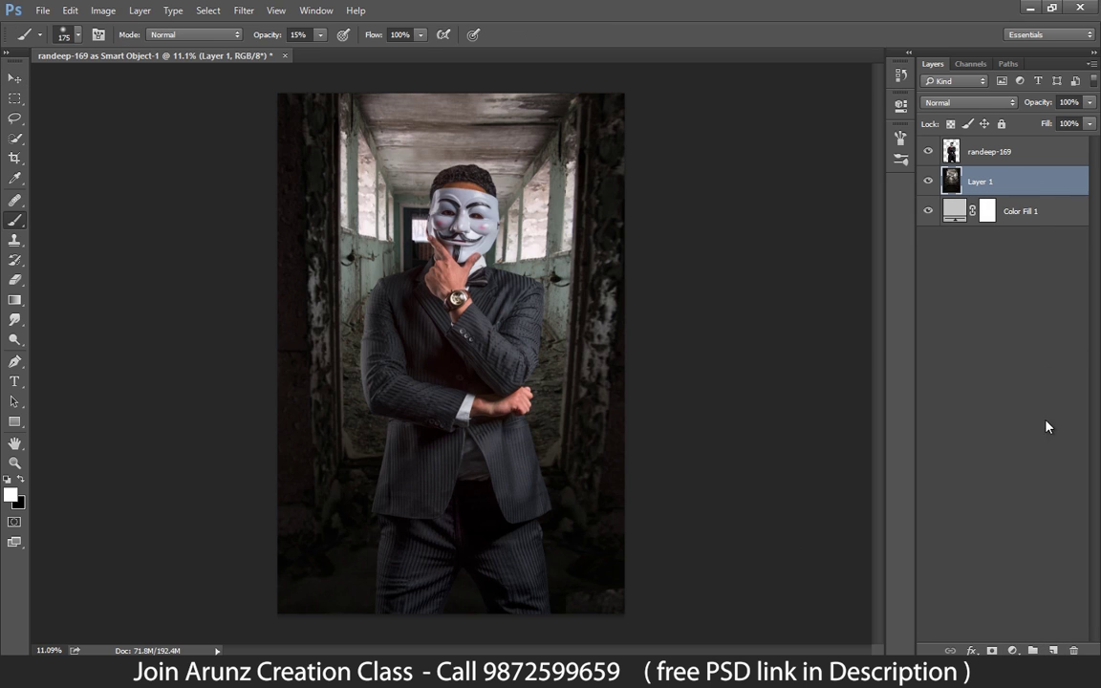
left_click(1014, 650)
left_click(1019, 562)
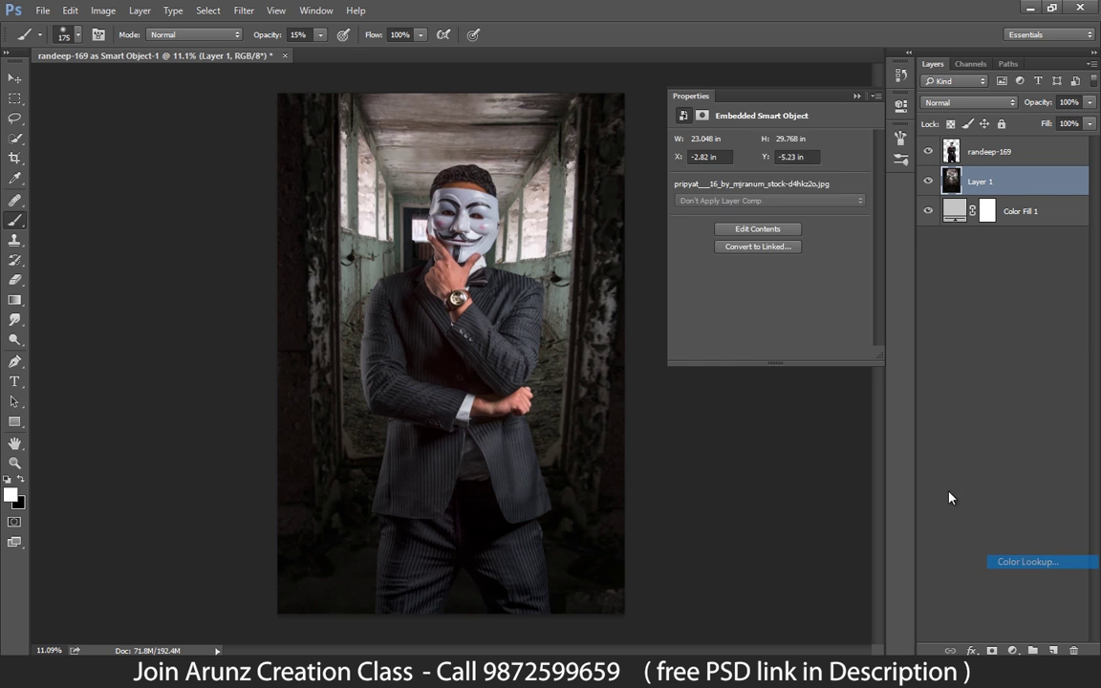
left_click(800, 144)
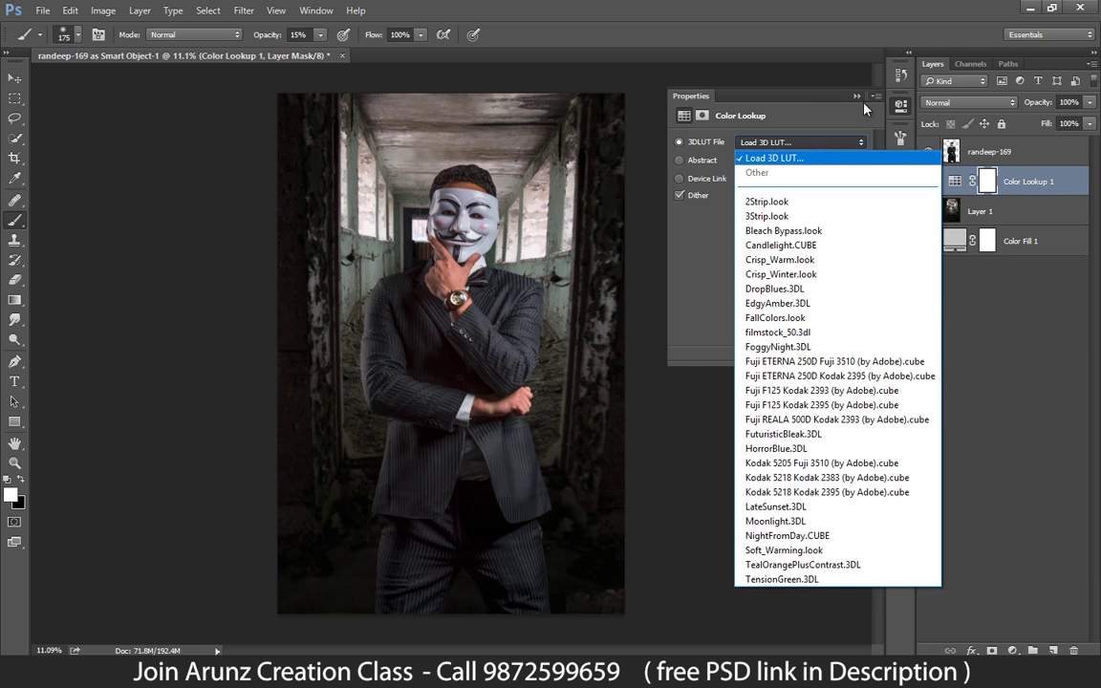
left_click(861, 100)
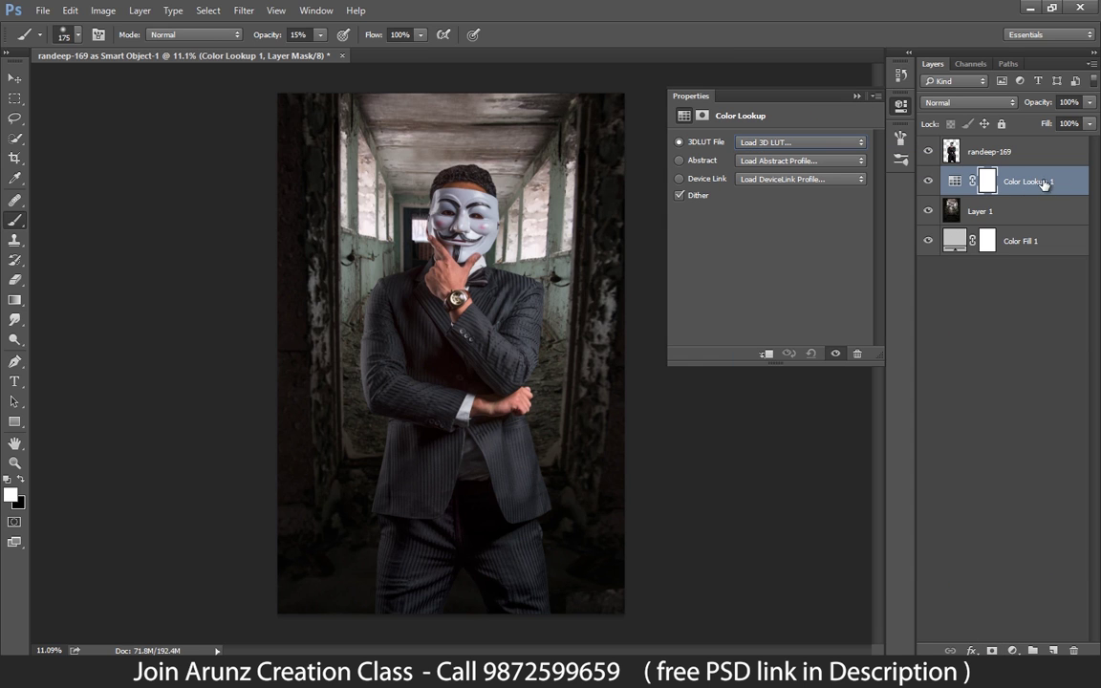
left_click_drag(1044, 185, 1073, 651)
Step: Add a Brightness/Contrast adjustment above the corridor layer with brightness set to -60
left_click(1013, 651)
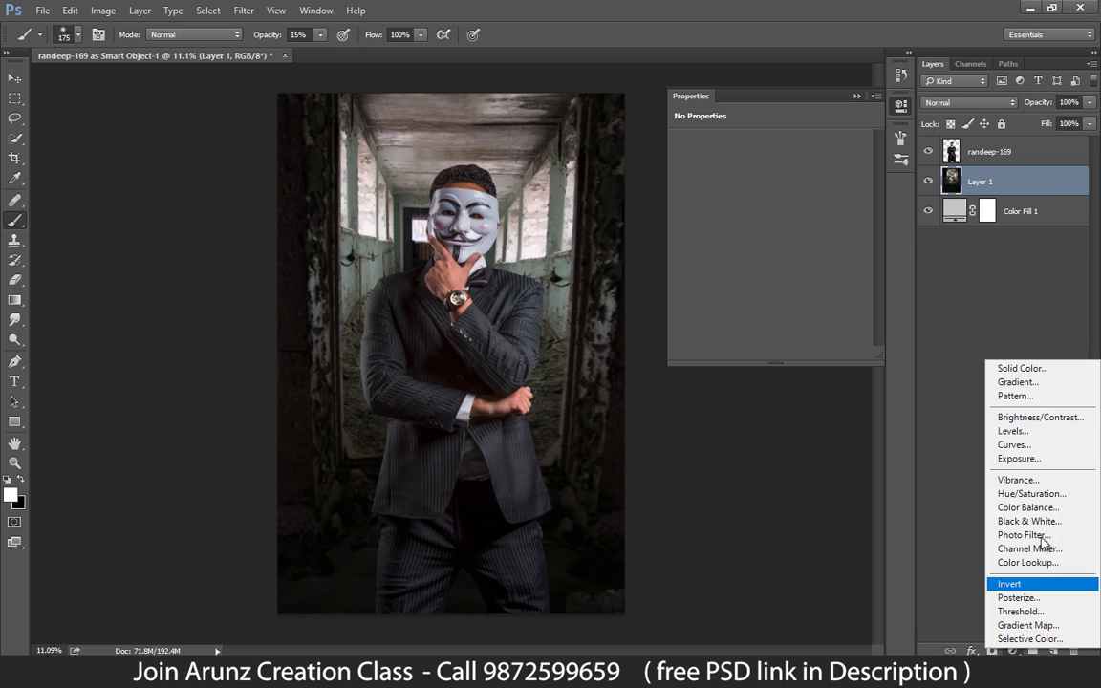
left_click(1038, 416)
left_click_drag(767, 187, 734, 187)
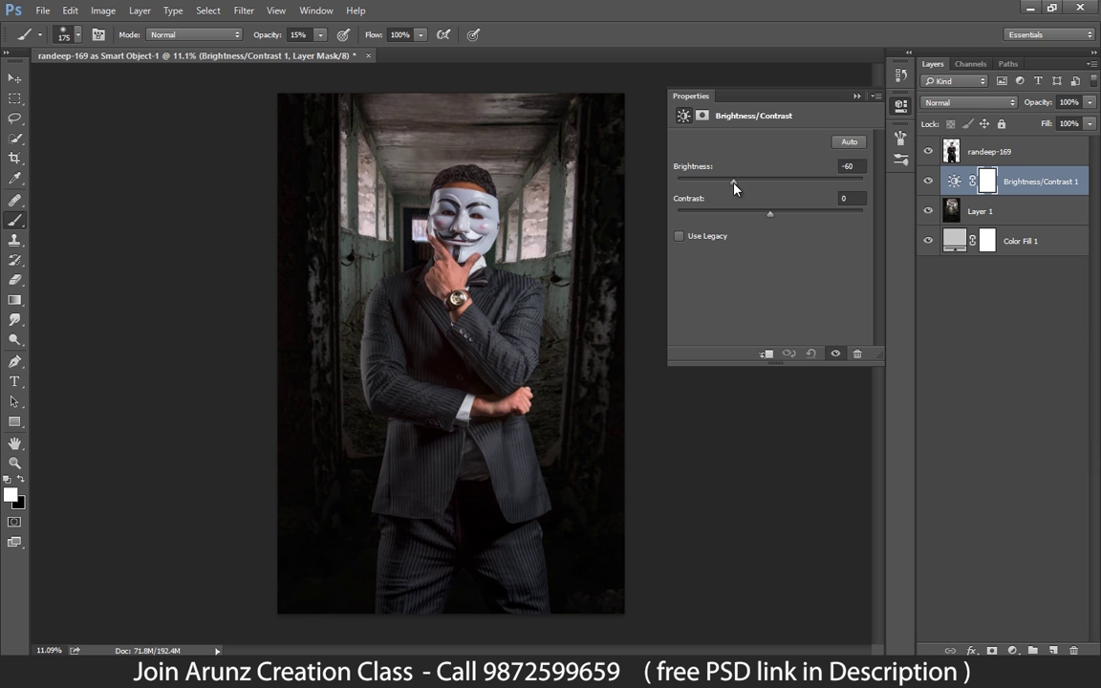
left_click(856, 94)
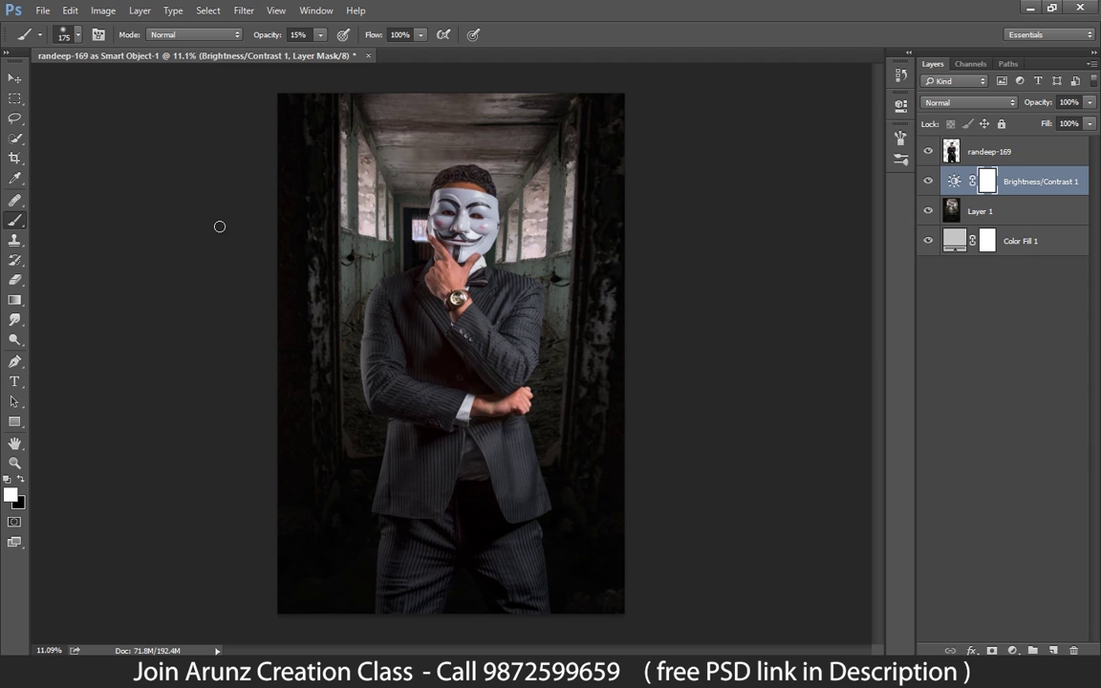
Step: Paint the Brightness/Contrast mask with a large black brush at 15% opacity to lighten the corridor on both sides of the head
key("x")
left_click(78, 36)
left_click(79, 36)
key("bracketright")
key("bracketright")
key("bracketright")
key("bracketright")
key("bracketright")
key("bracketright")
key("bracketright")
key("bracketright")
key("bracketright")
key("bracketright")
key("bracketright")
key("bracketright")
key("bracketright")
key("bracketright")
key("bracketright")
key("bracketright")
key("bracketright")
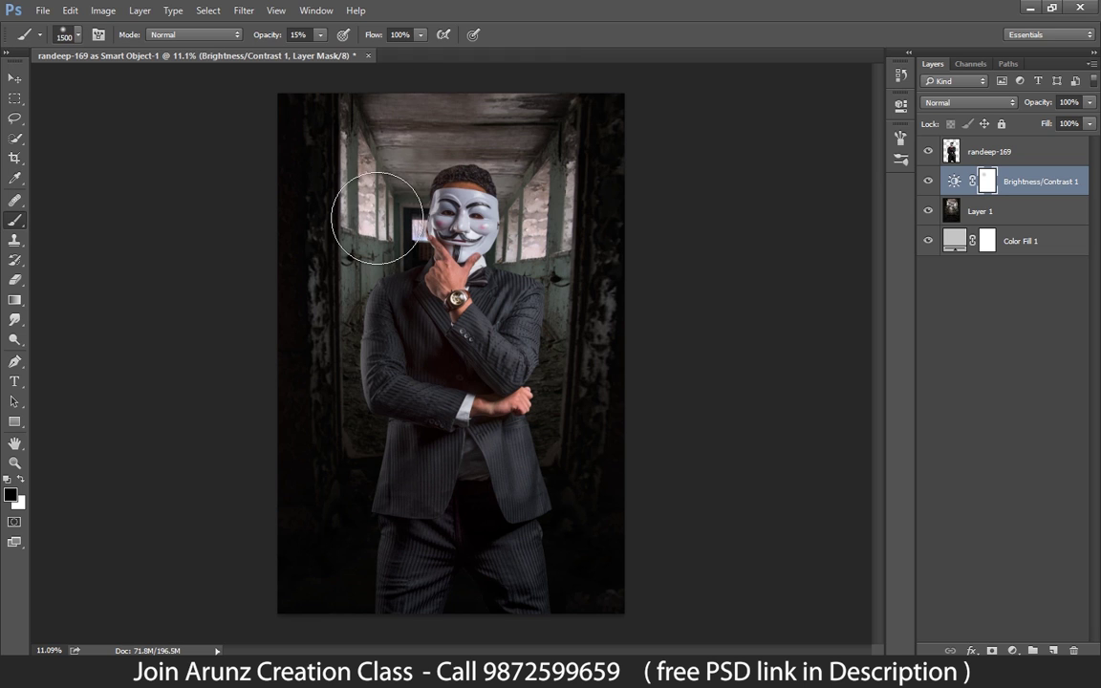
left_click(482, 246)
left_click(553, 260)
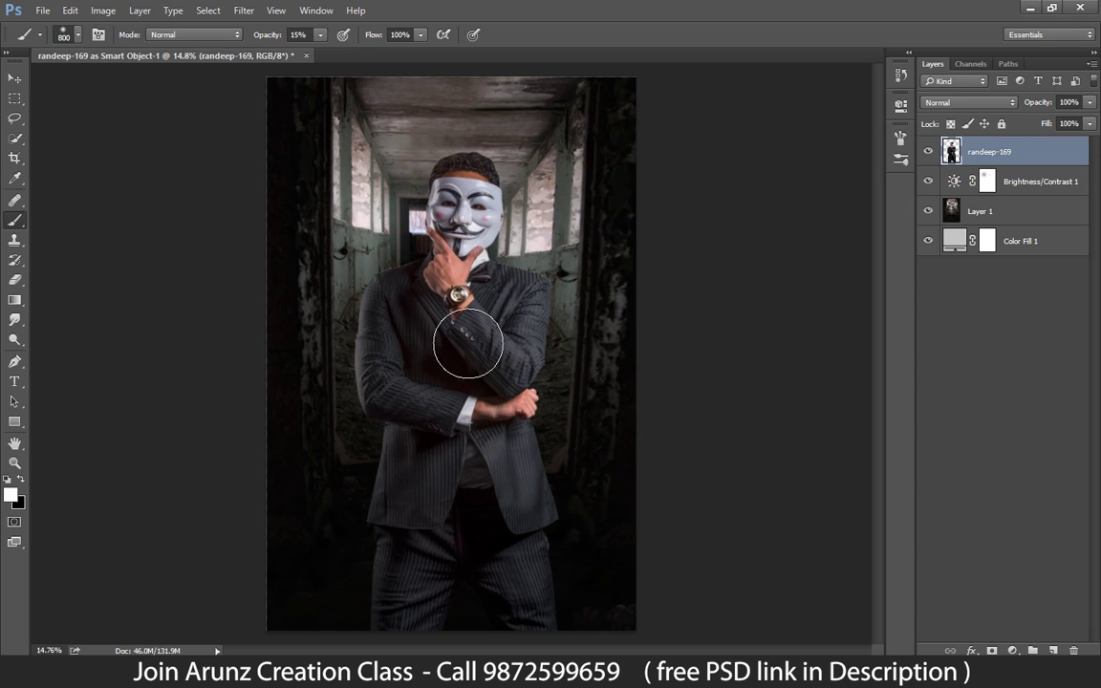
left_click(986, 182)
key("x")
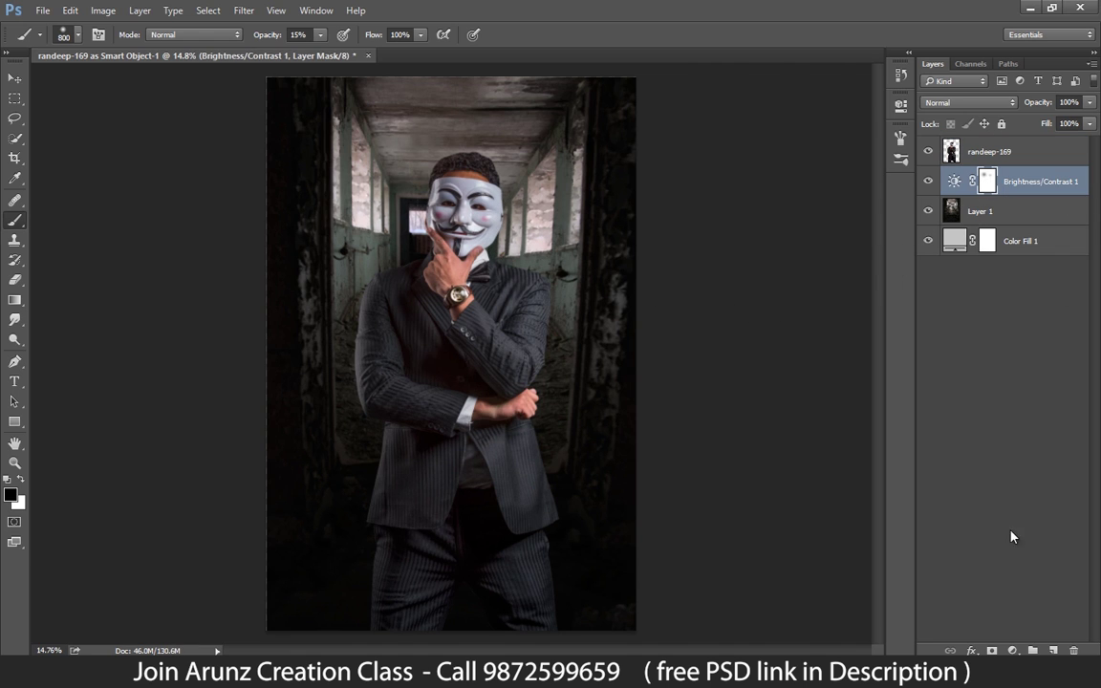
Step: Add a Color Lookup adjustment beneath the masked man's layer using the TealOrangePlusContrast.3DL file
left_click(1012, 651)
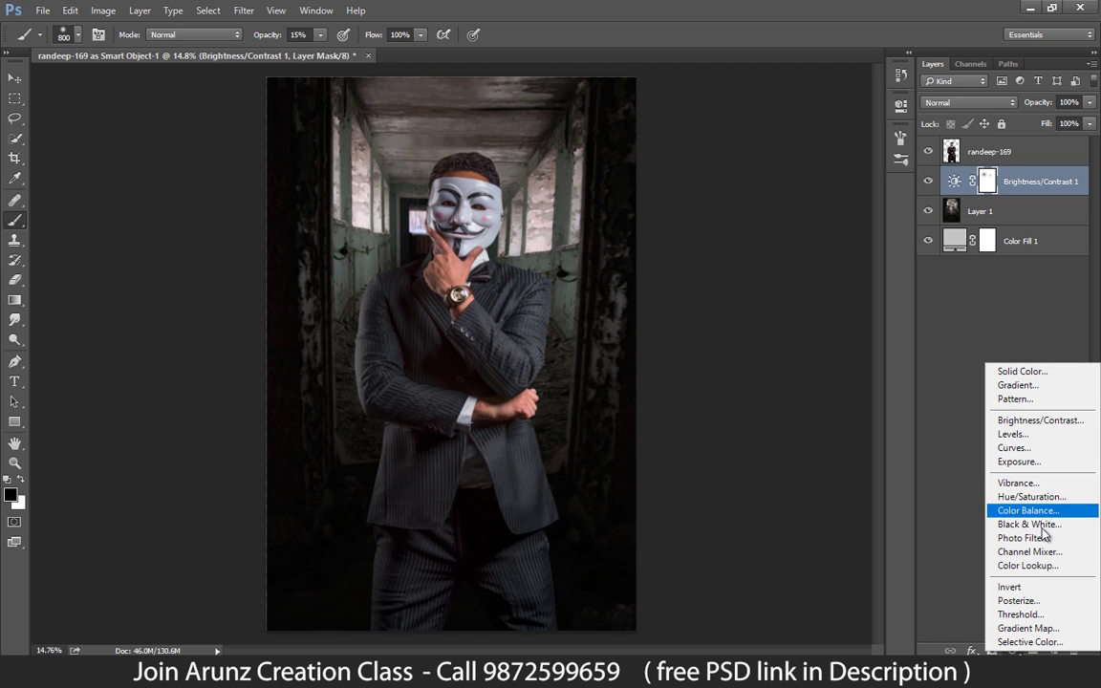
left_click(1032, 565)
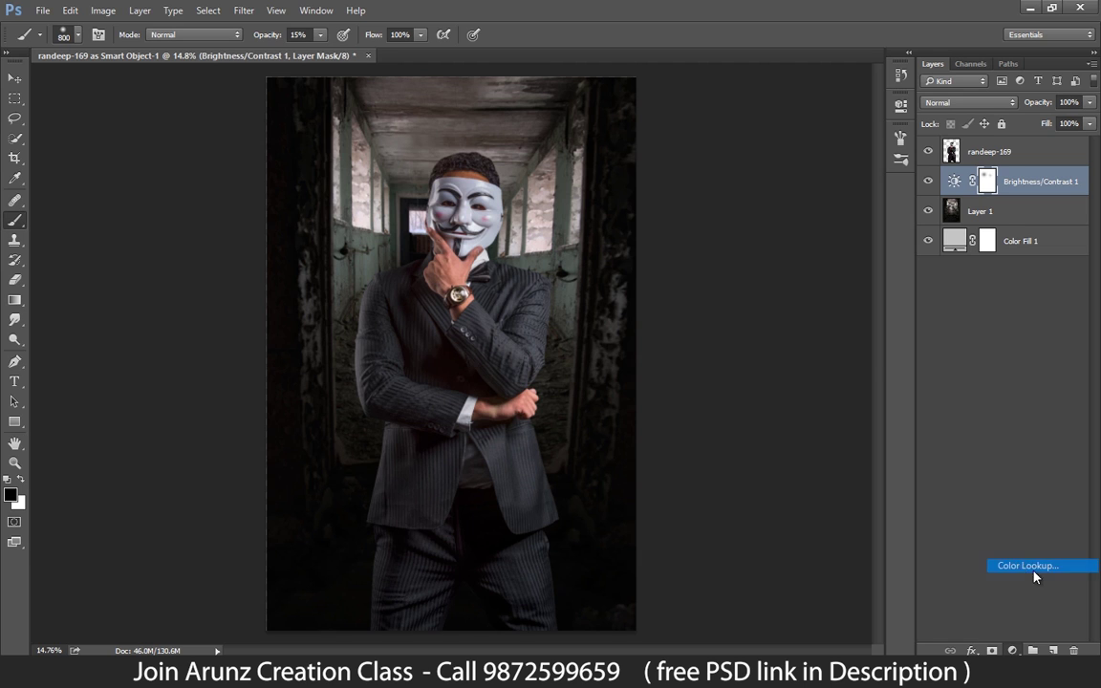
left_click(800, 142)
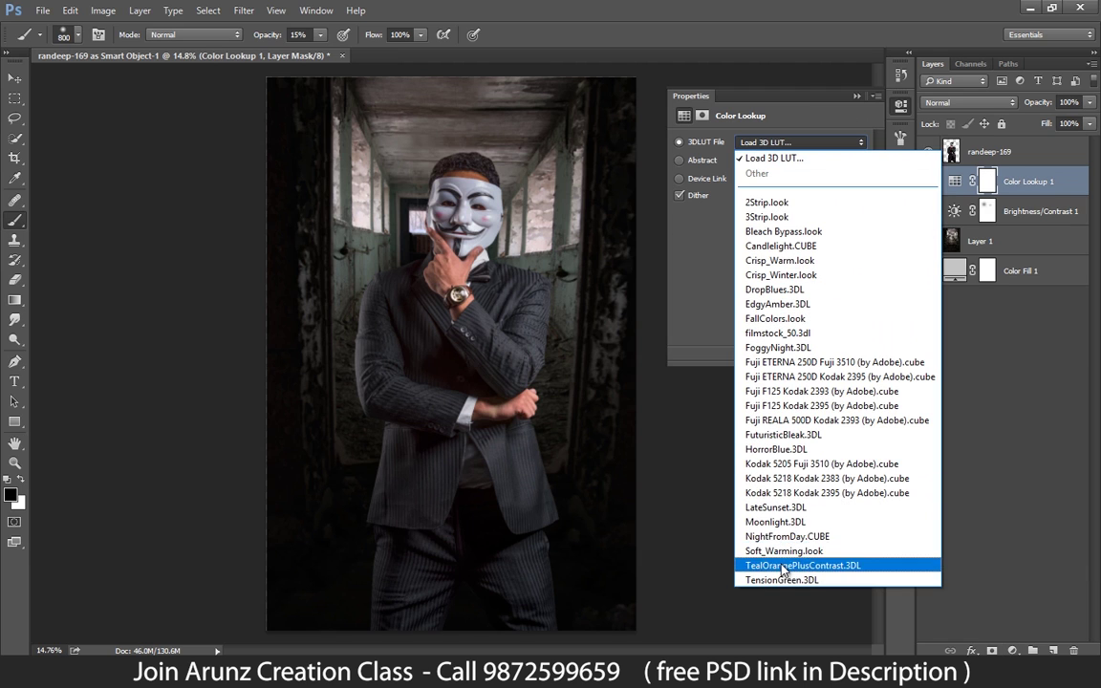
left_click(841, 563)
left_click(856, 97)
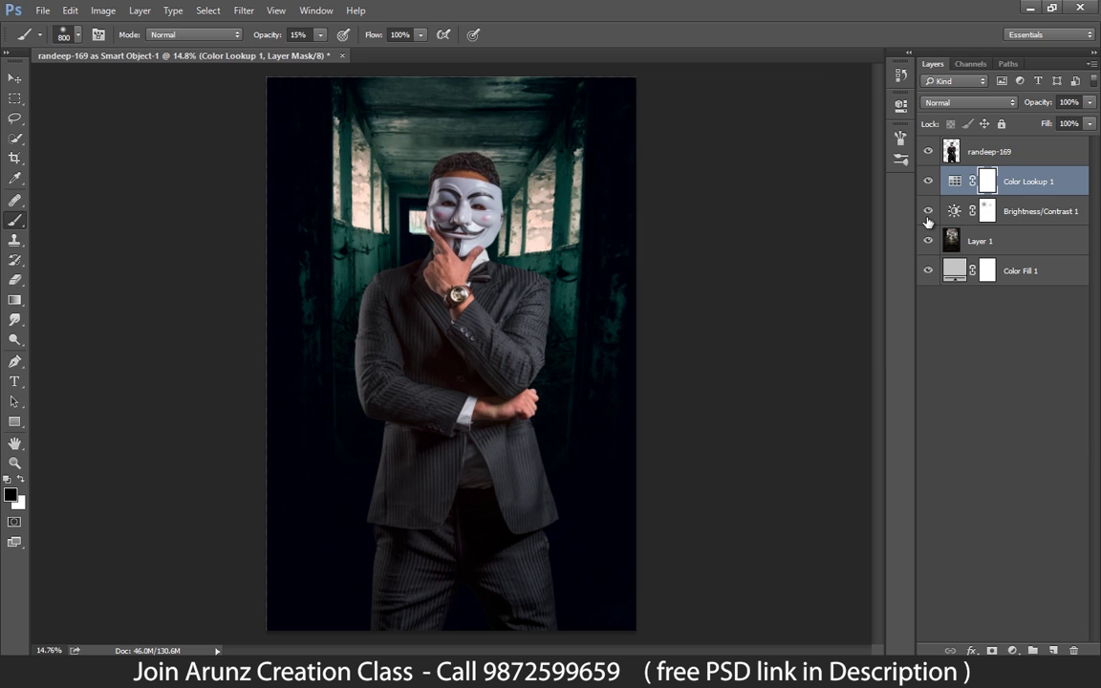
Step: Compare the corridor without the Brightness/Contrast adjustment, reduce that adjustment's contrast, and delete it
left_click(926, 211)
left_click(926, 211)
left_click(953, 211)
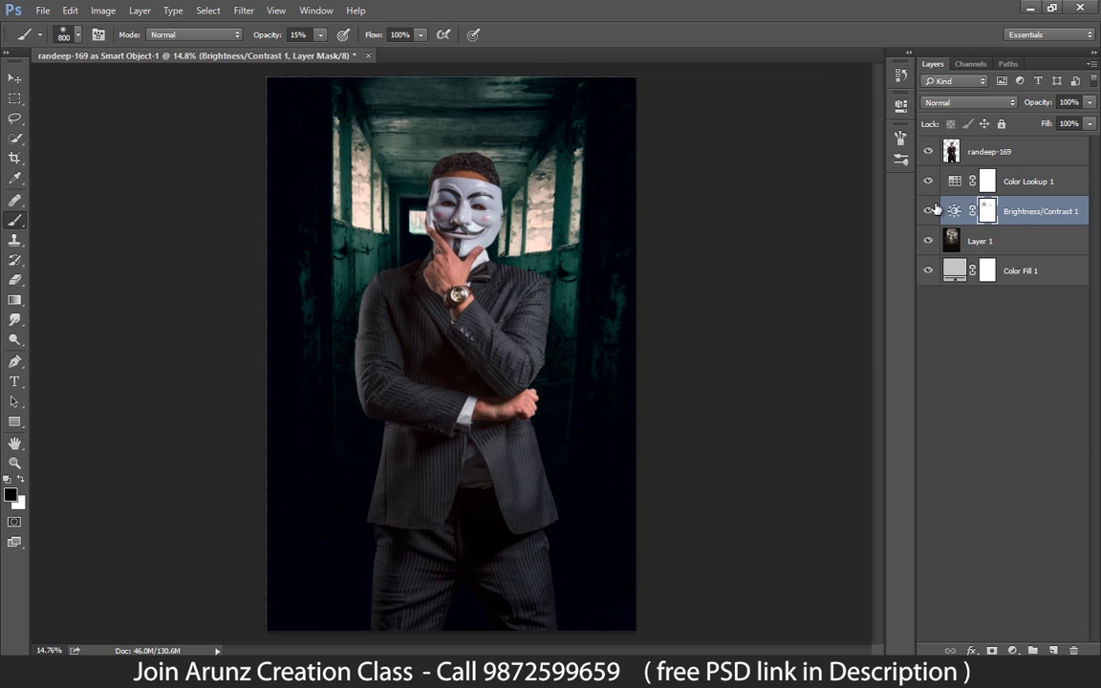
double_click(954, 211)
left_click_drag(768, 214, 719, 215)
left_click(857, 95)
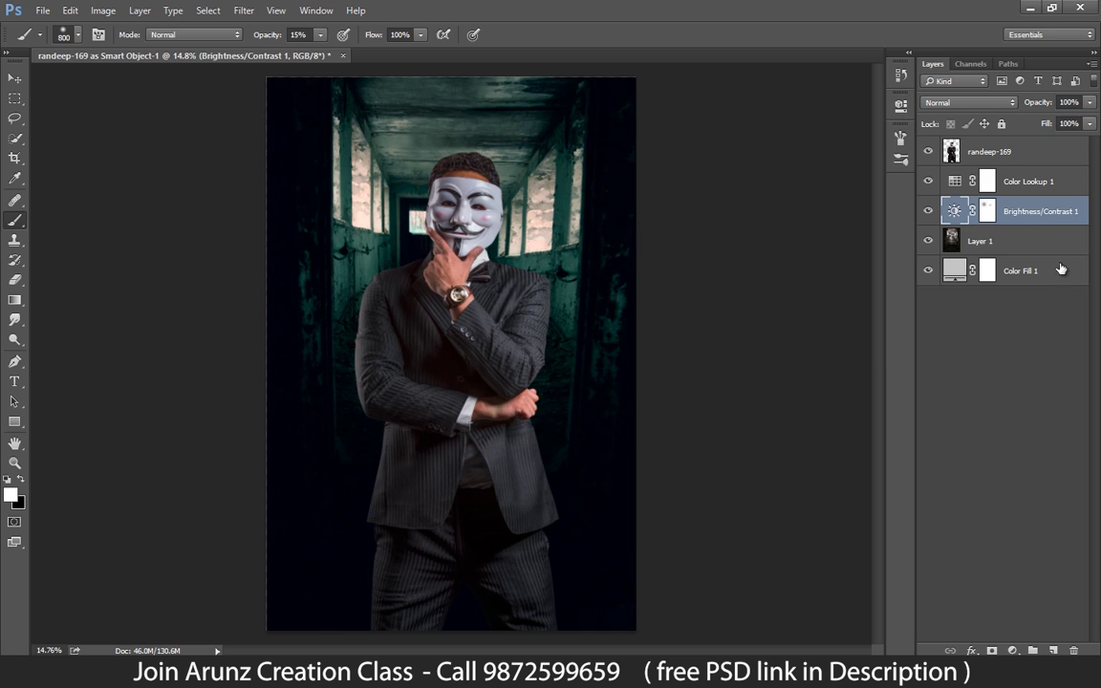
left_click_drag(1040, 211, 1073, 651)
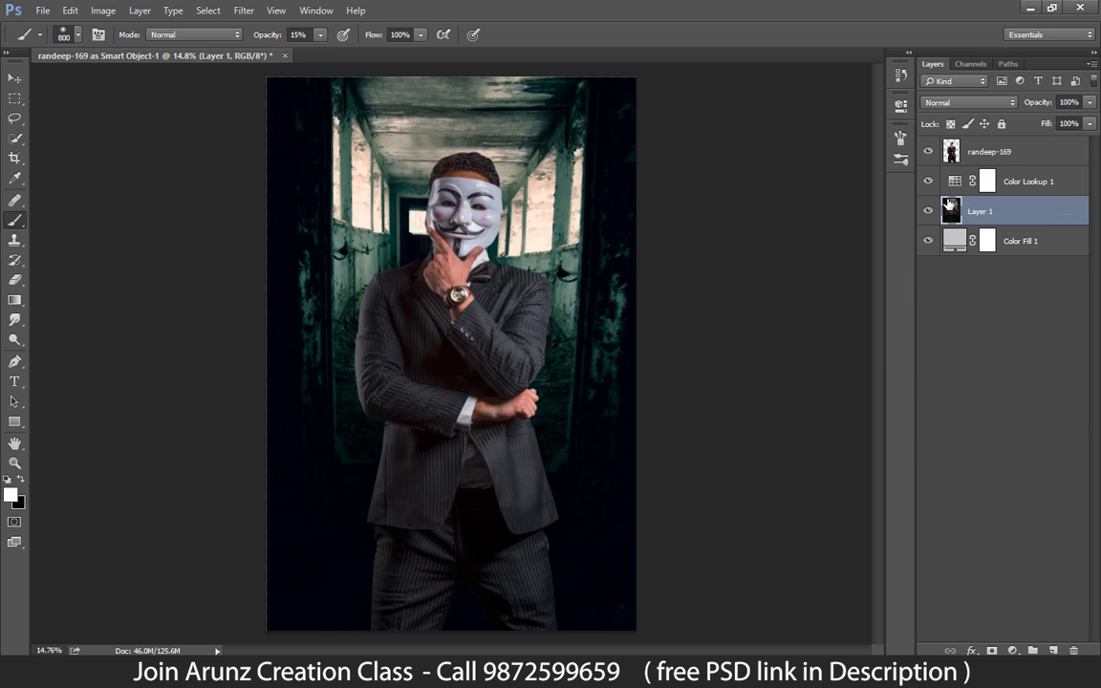
Step: Compare the corridor with and without the Color Lookup adjustment and lower its layer opacity to 71%
left_click(929, 182)
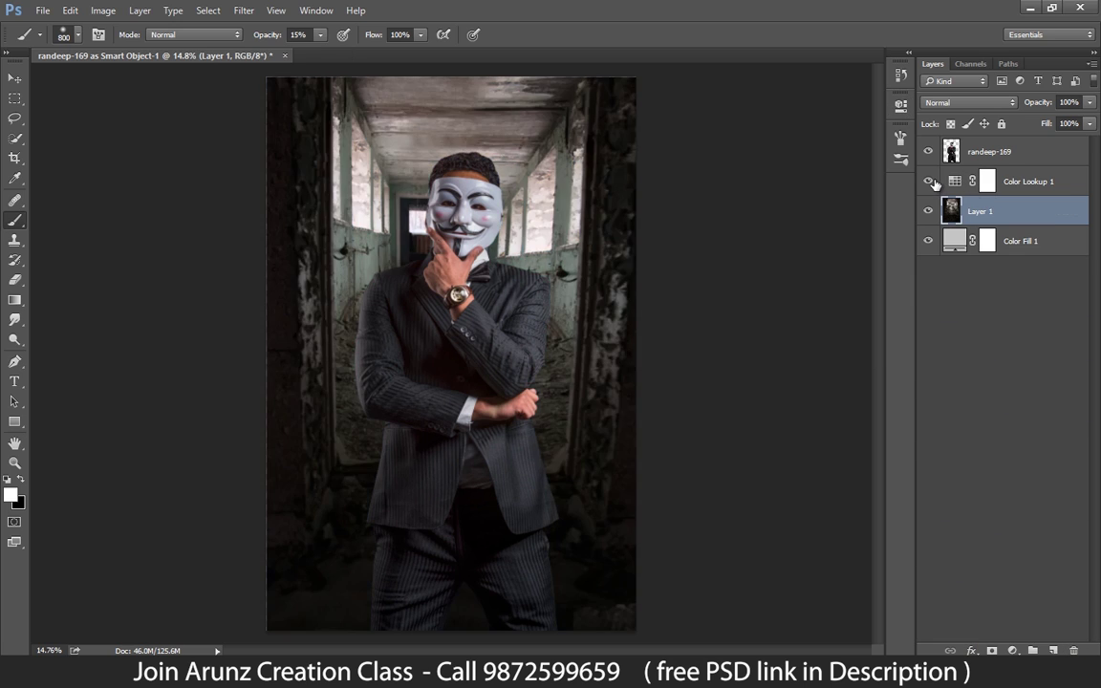
left_click(929, 182)
left_click(965, 182)
left_click(1089, 103)
left_click_drag(1087, 122, 1068, 125)
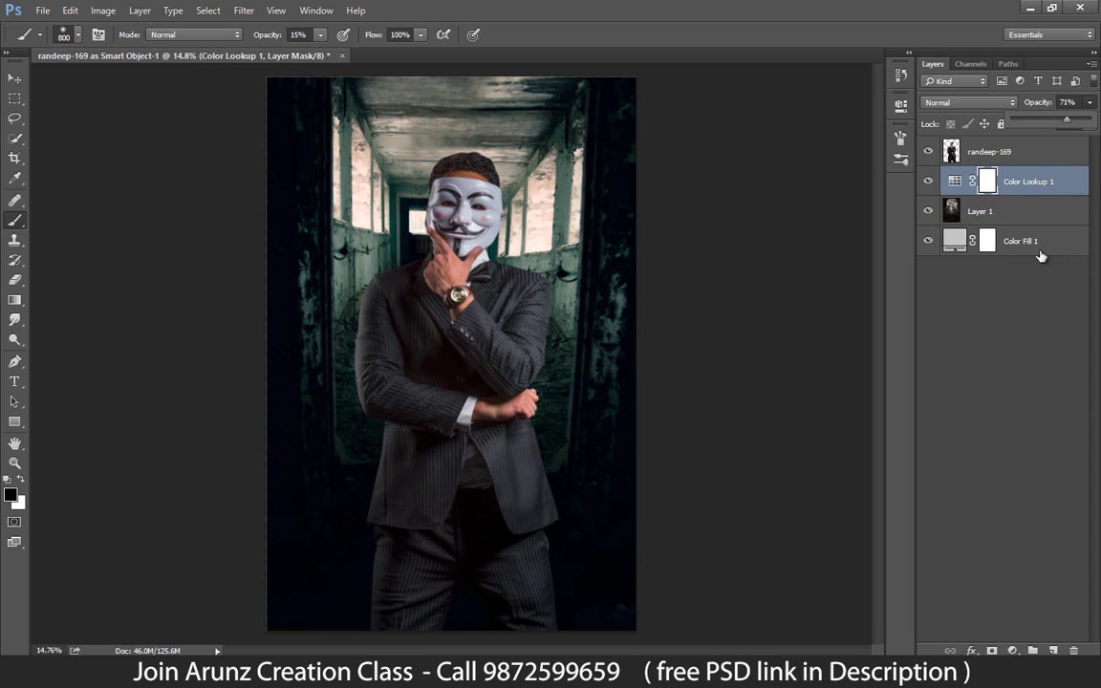
Step: Add a Curves adjustment above the Color Lookup, lower its midtones, raise its black point, and reduce the layer's opacity to 84%
left_click(1012, 650)
left_click(1036, 448)
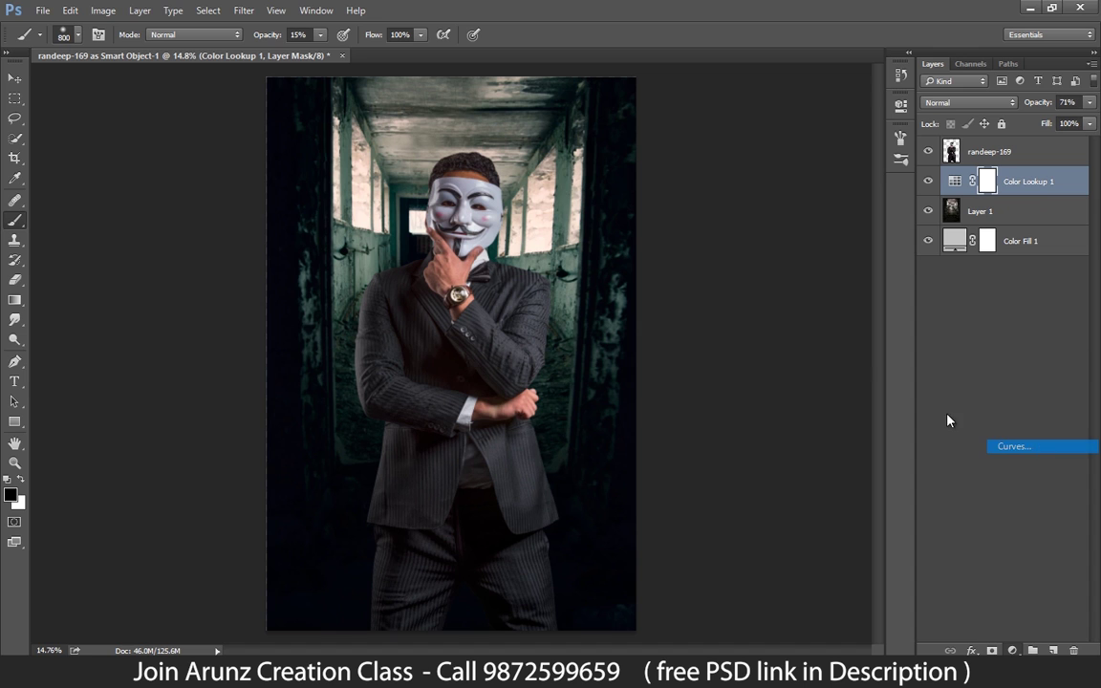
left_click_drag(792, 248, 774, 289)
left_click_drag(707, 328, 707, 302)
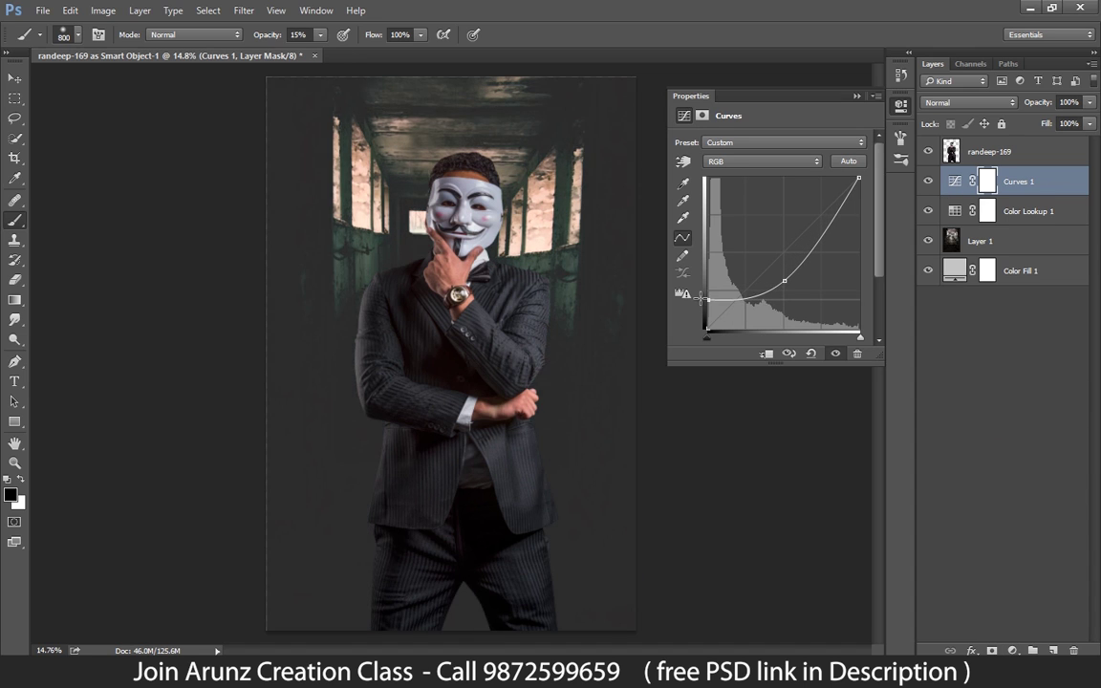
mouse_move(790, 285)
left_mouse_down()
mouse_move(788, 274)
mouse_move(784, 287)
left_mouse_up()
left_click(856, 97)
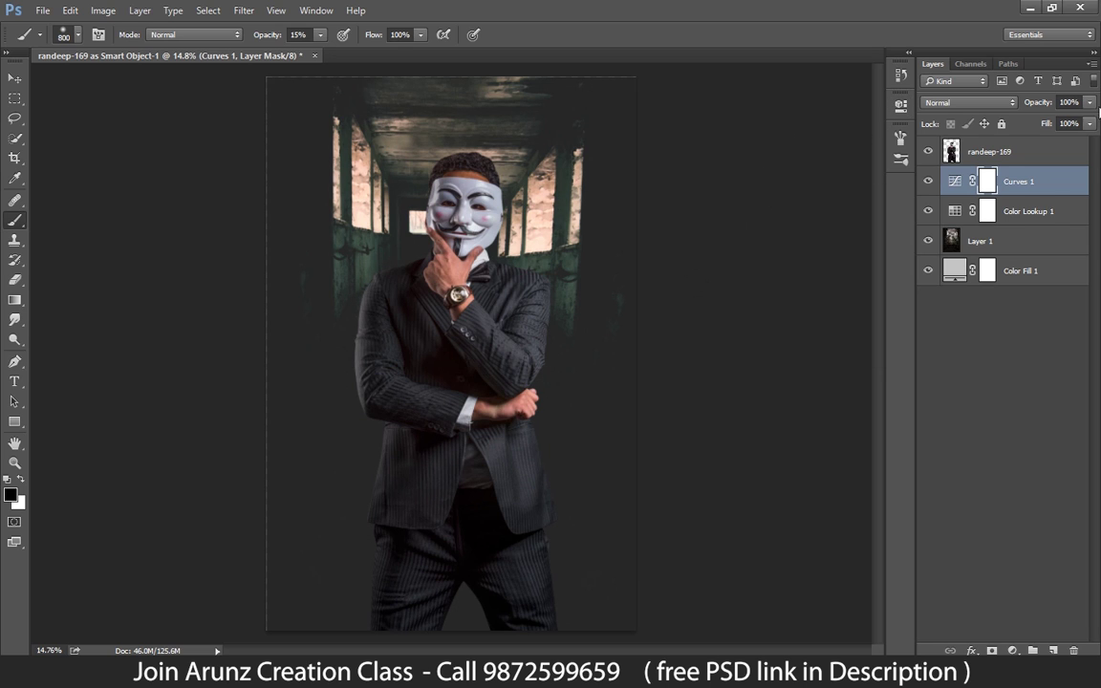
left_click(1090, 103)
left_click_drag(1088, 122, 1076, 122)
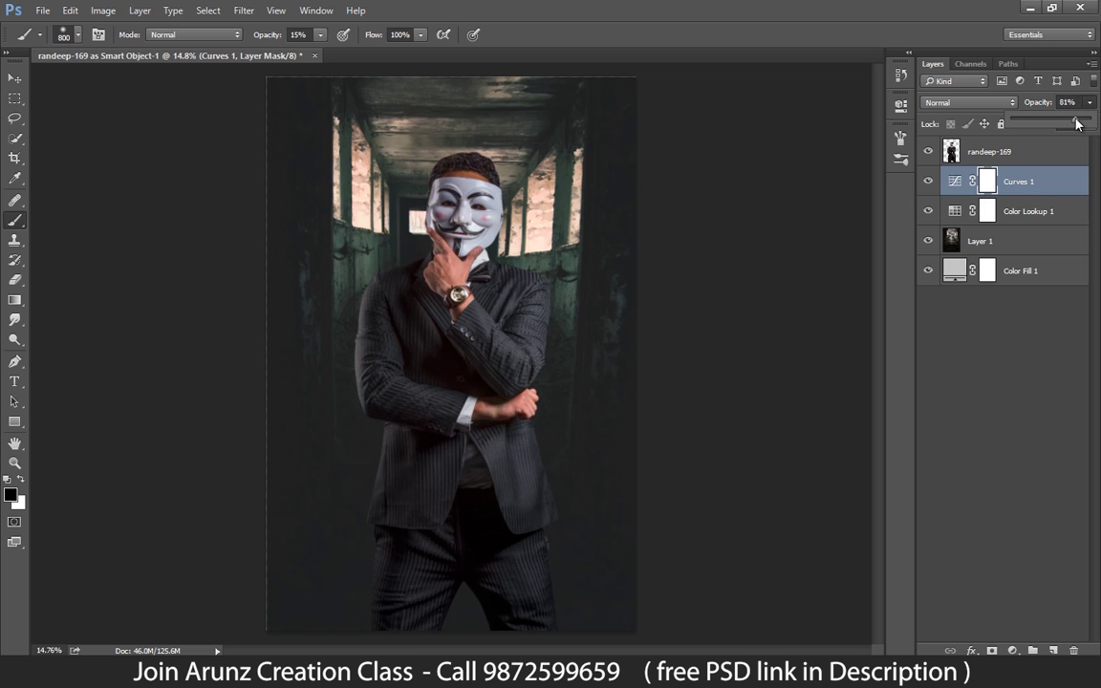
Step: Raise the black point of the corridor Curves adjustment's Green channel and fine-tune its midtones to tint the shadows green
double_click(954, 182)
left_click(760, 161)
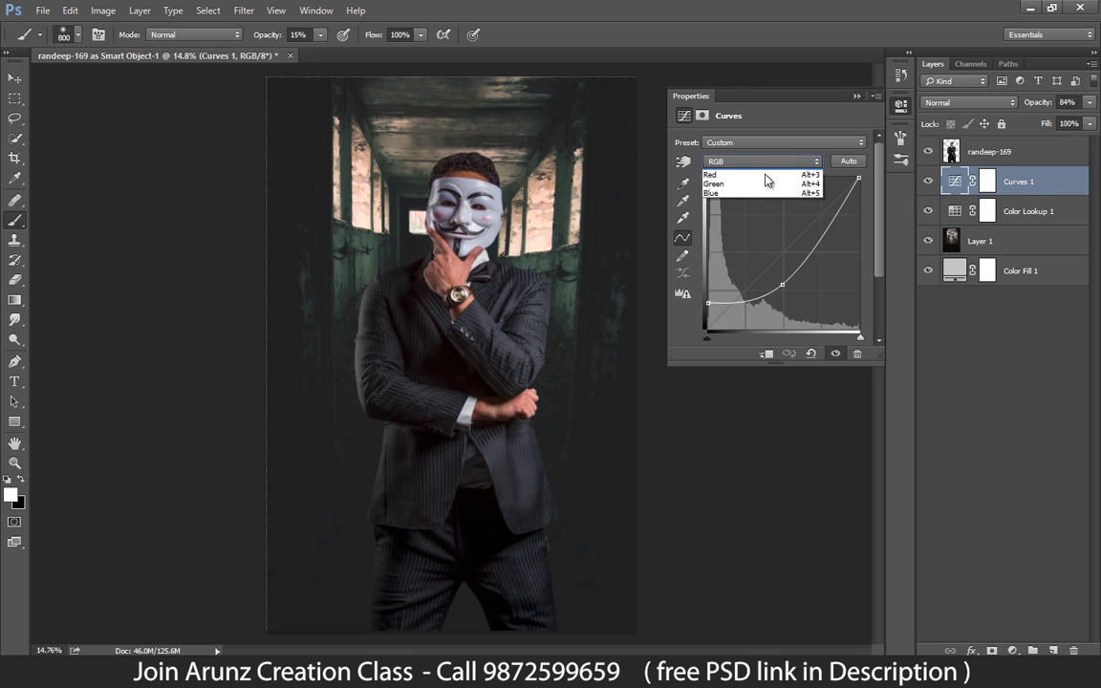
left_click(735, 193)
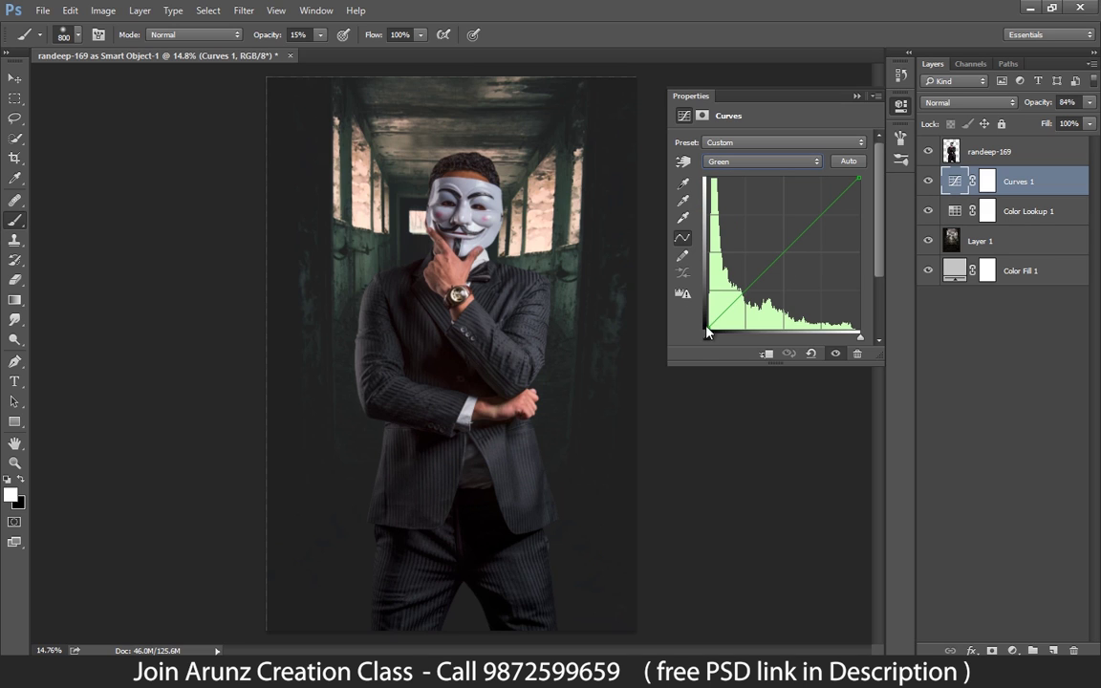
mouse_move(708, 332)
left_mouse_down()
mouse_move(706, 294)
mouse_move(704, 317)
left_mouse_up()
mouse_move(861, 179)
left_mouse_down()
mouse_move(861, 195)
mouse_move(862, 172)
left_mouse_up()
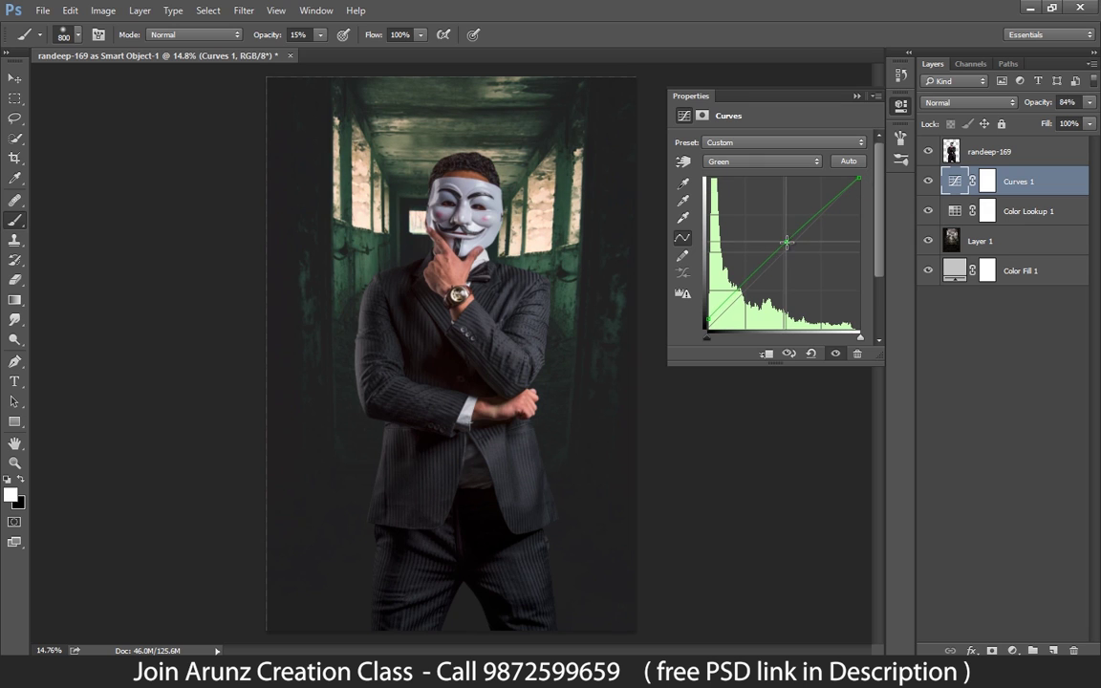
left_click_drag(787, 242, 786, 246)
left_click(856, 96)
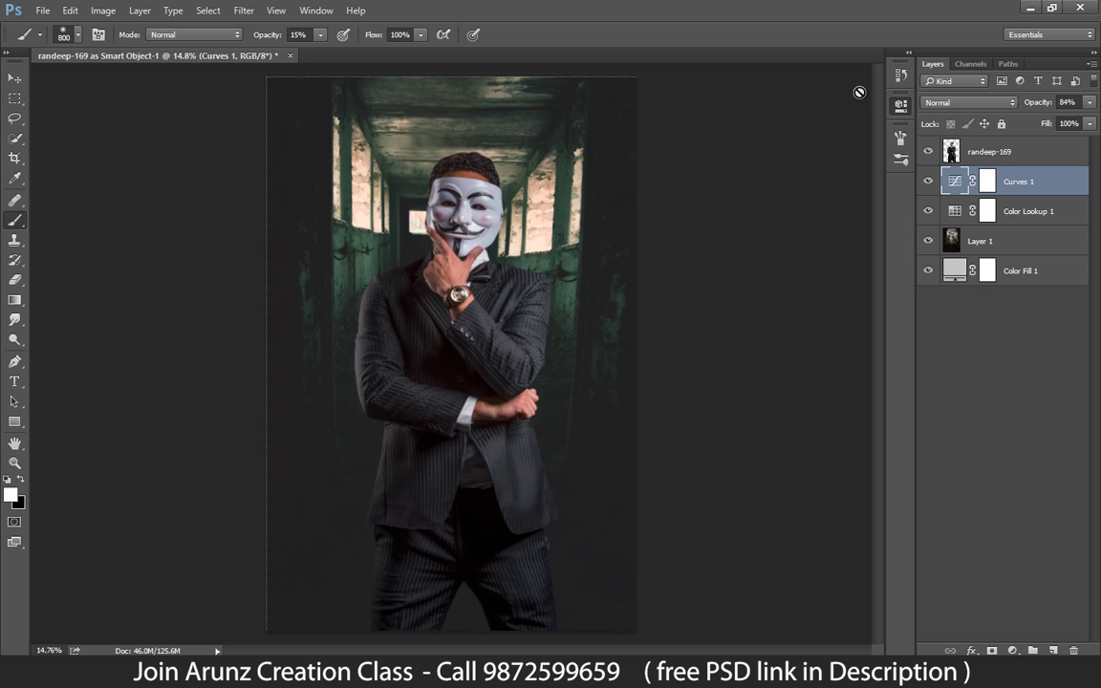
Step: Add a Curves adjustment above the masked man's layer, lowering the midtones and slightly raising the black point
left_click(1003, 151)
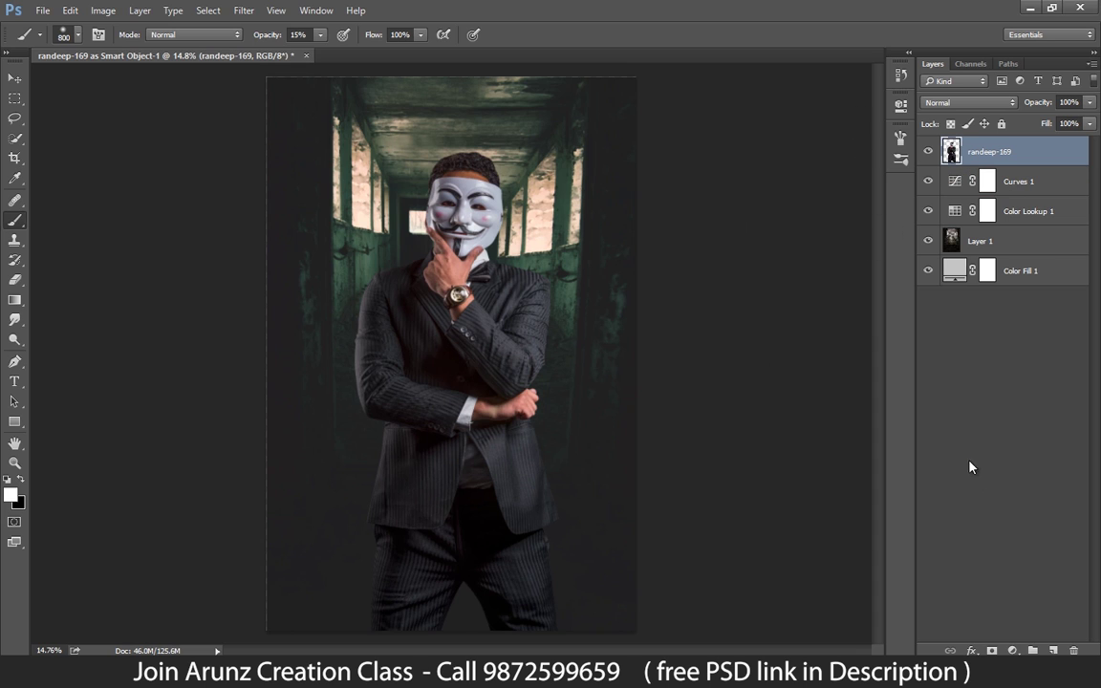
left_click(1009, 650)
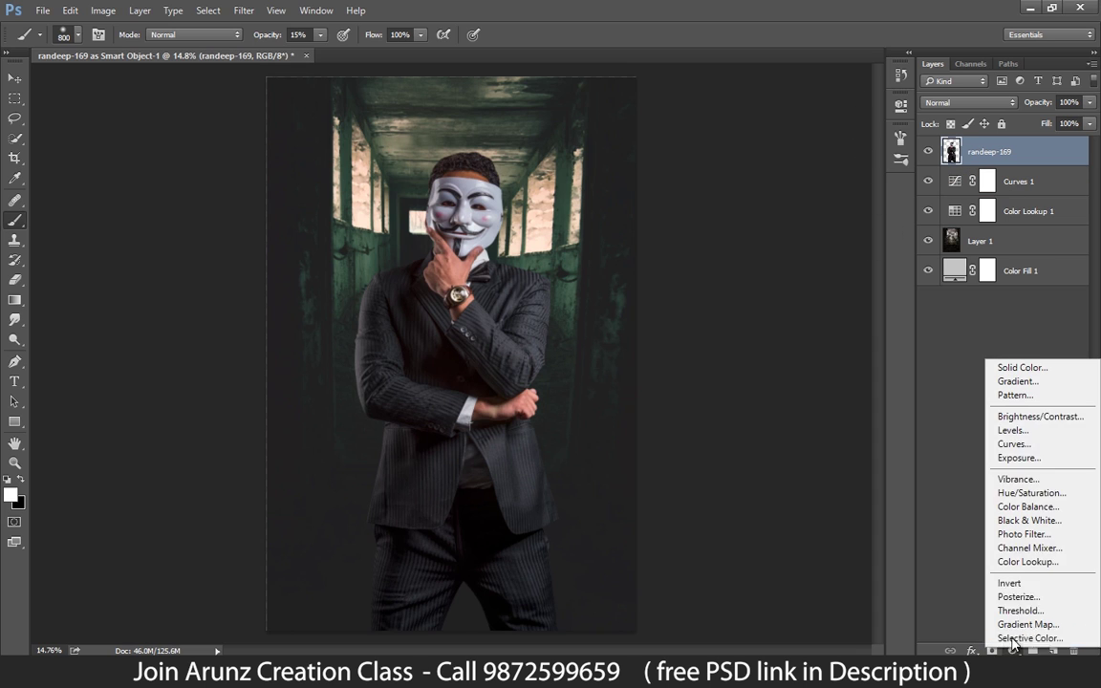
left_click(1048, 451)
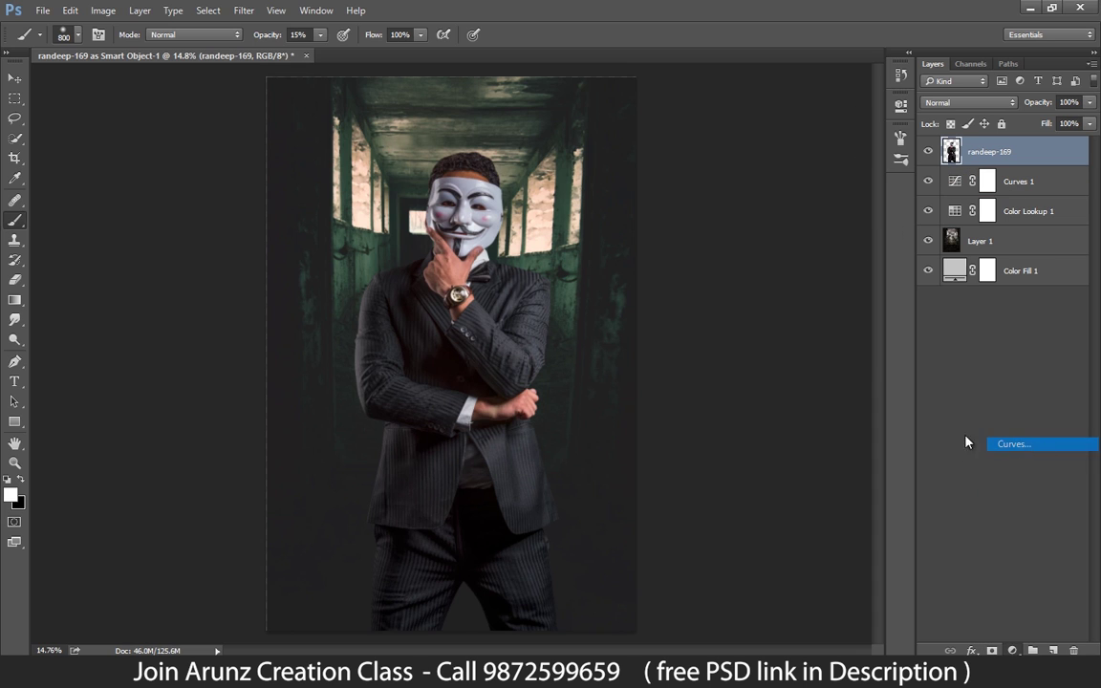
left_click_drag(784, 254, 785, 277)
left_click_drag(707, 327, 705, 316)
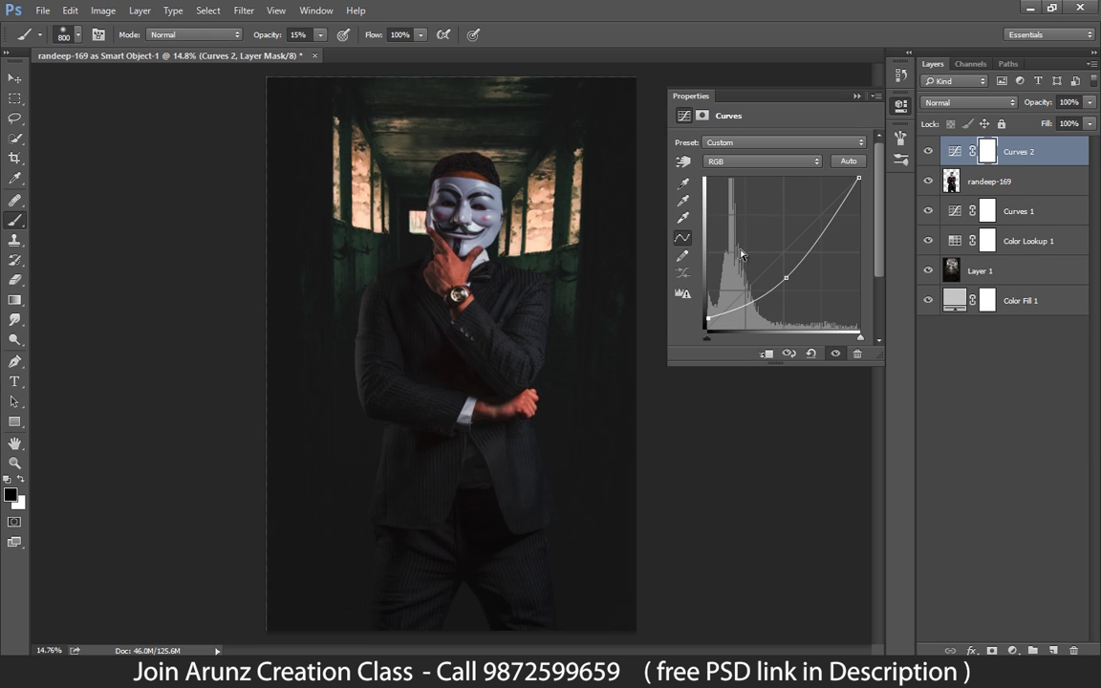
left_click(899, 105)
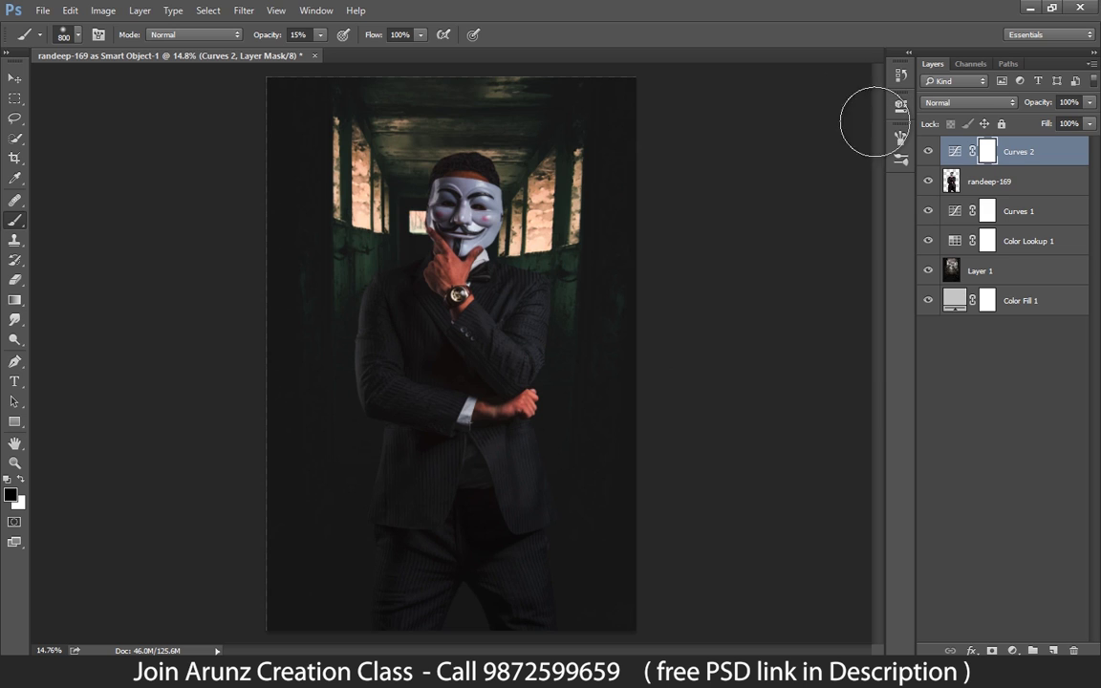
Step: Clip the upper Curves adjustment to the masked man's layer and raise its black point further for a faded look
left_click(1030, 167, "alt")
double_click(967, 151)
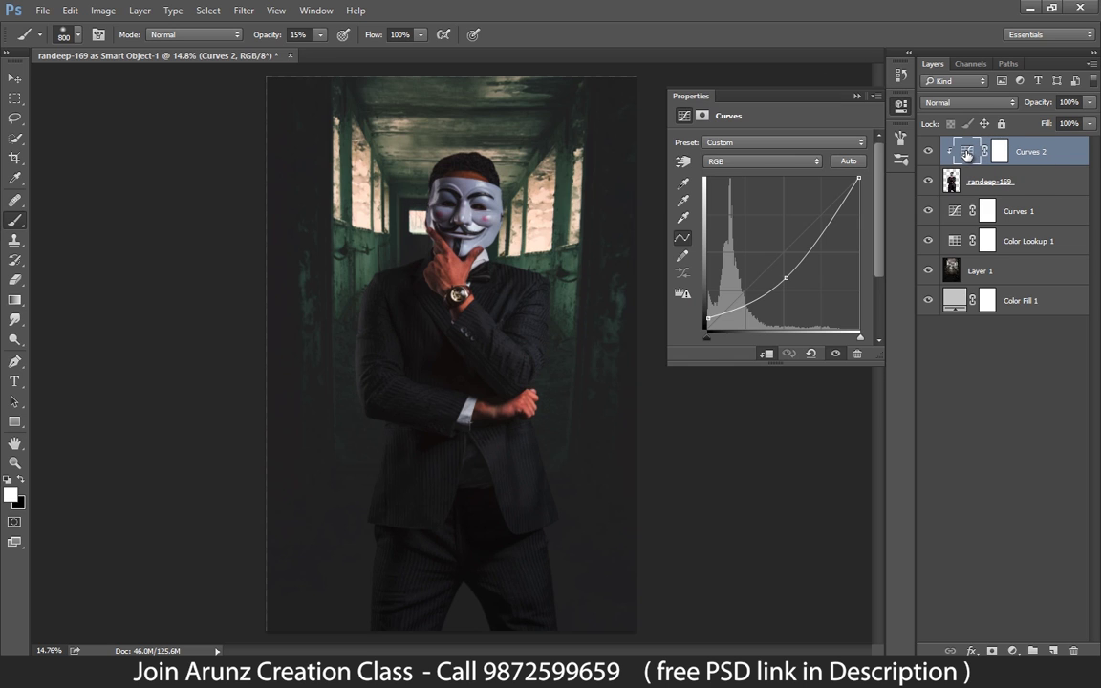
mouse_move(706, 315)
left_mouse_down()
mouse_move(633, 273)
mouse_move(701, 306)
left_mouse_up()
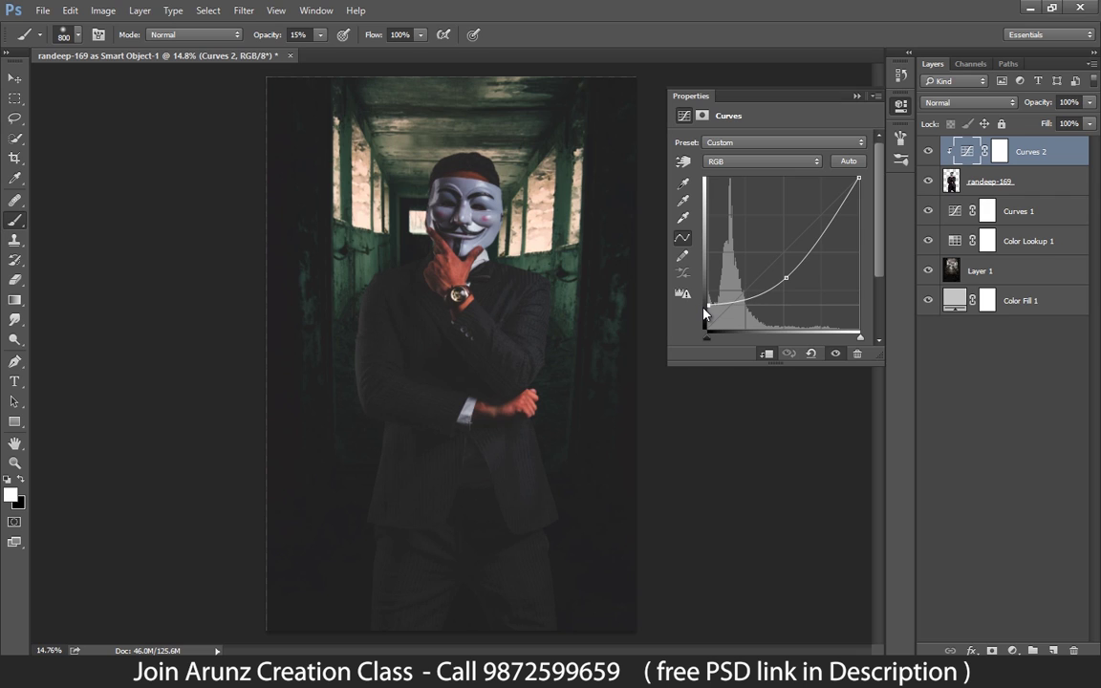
left_click(856, 94)
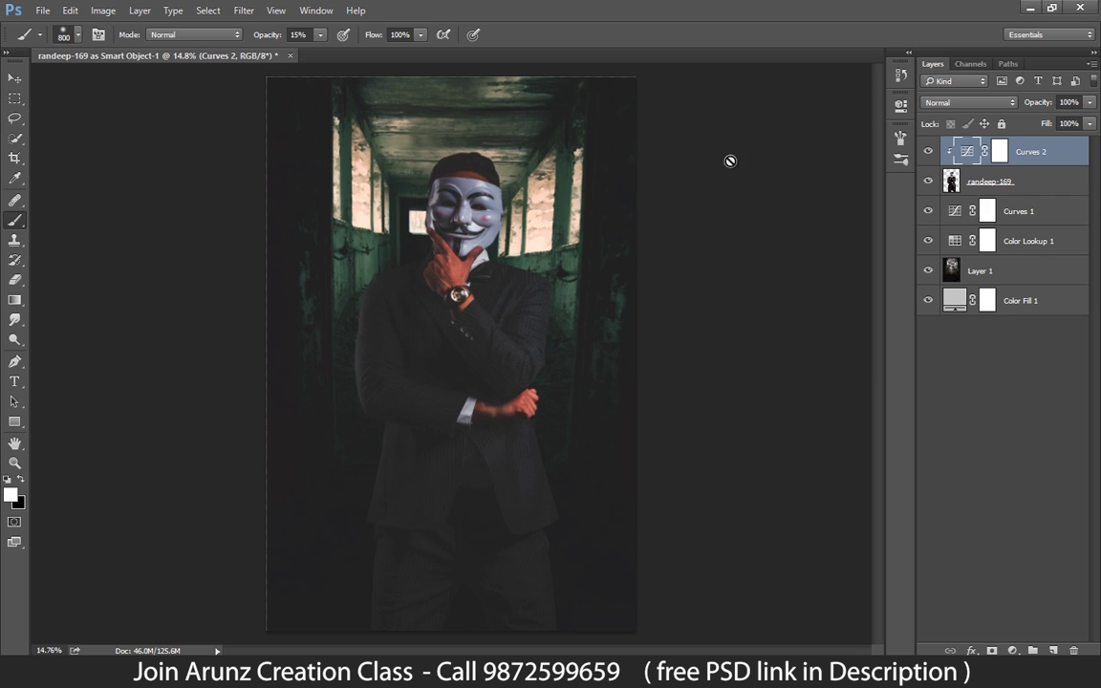
Step: Fill the clipped Curves mask with a radial black-to-white gradient from the masked face outward, so only the lower body stays darkened
left_click(15, 299)
left_click(1000, 155)
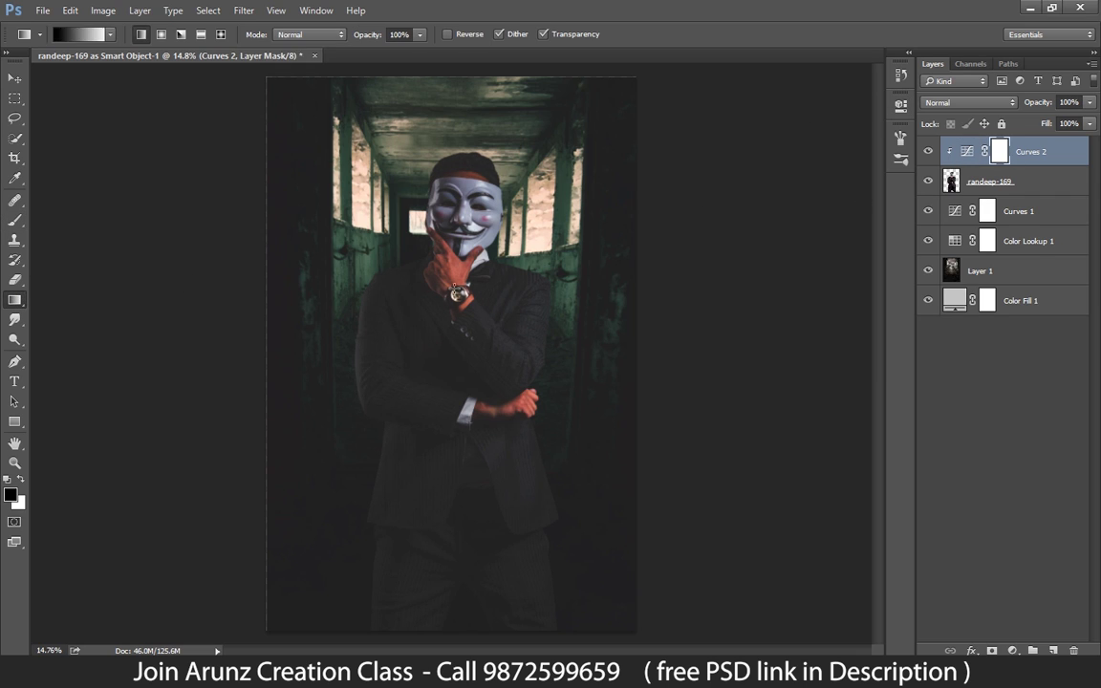
left_click_drag(362, 444, 390, 491)
left_click(161, 35)
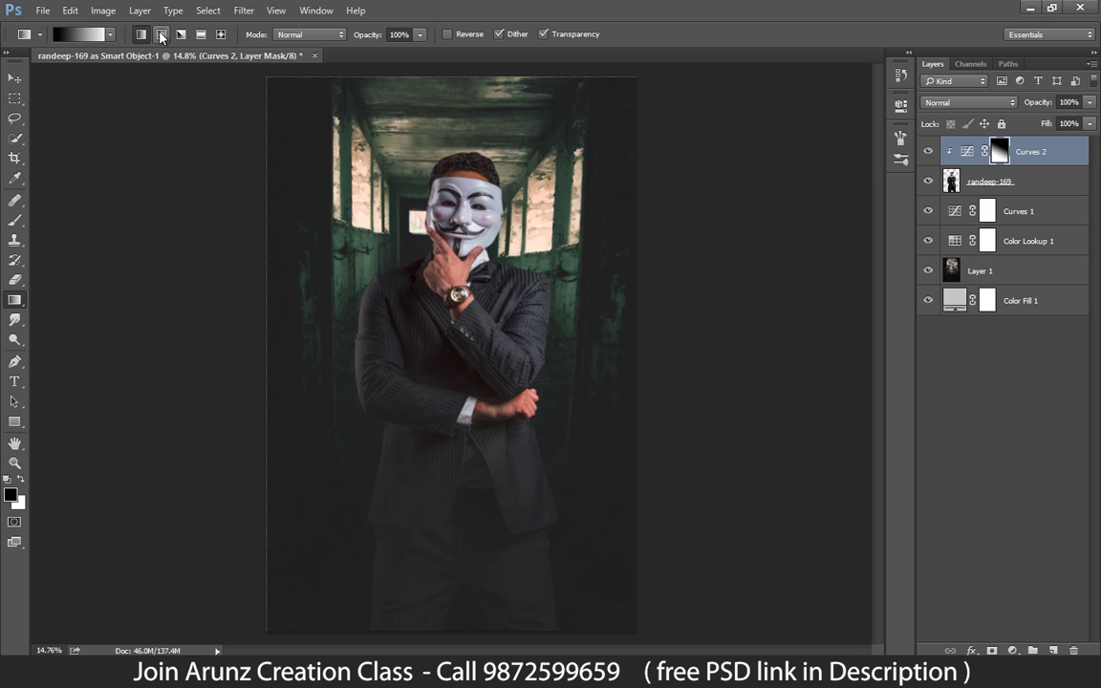
left_click_drag(406, 243, 288, 583)
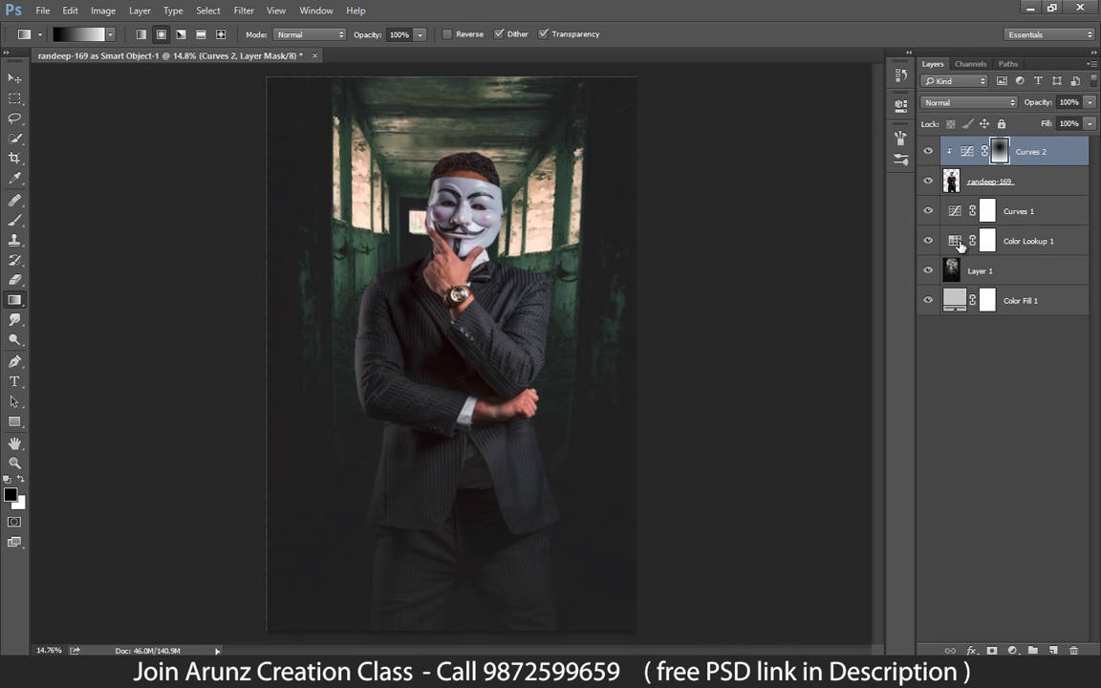
Step: Add a Color Balance adjustment, shift its Highlights slightly toward yellow, and clip it to the masked man's layer
left_click(1012, 650)
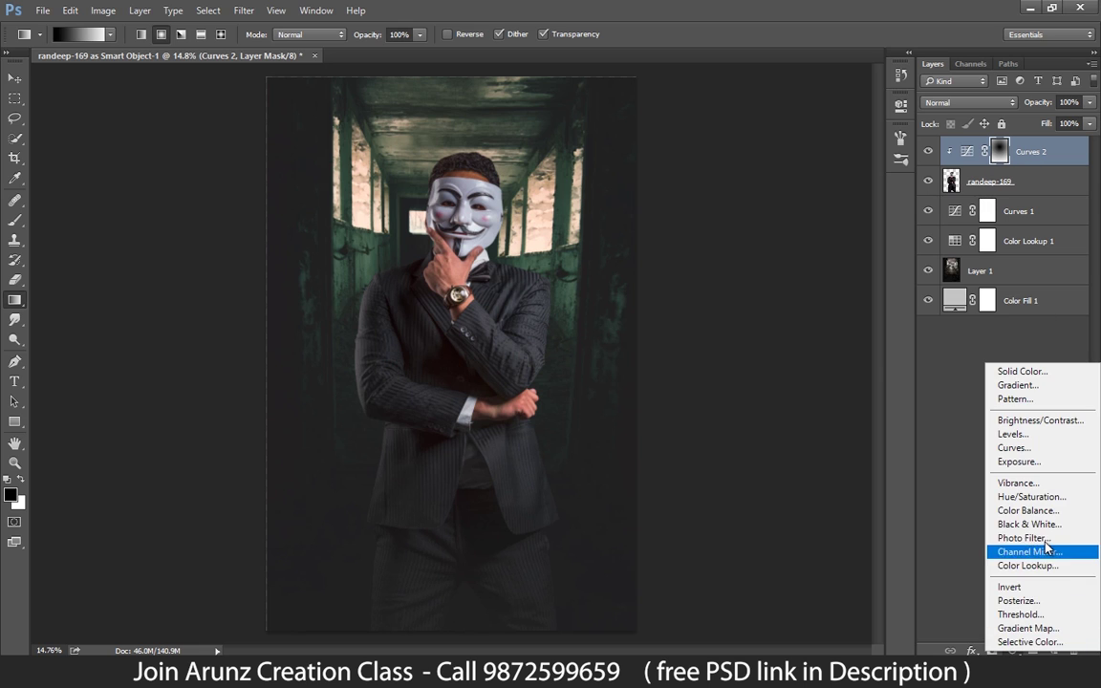
left_click(931, 521)
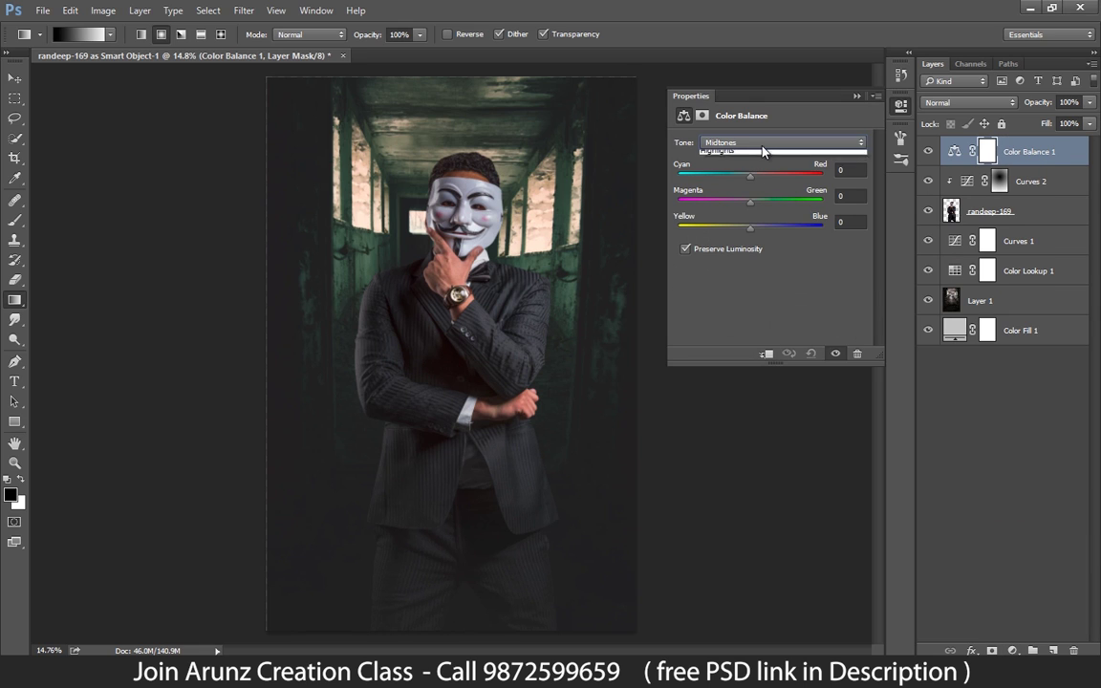
left_click(763, 144)
left_click(727, 161)
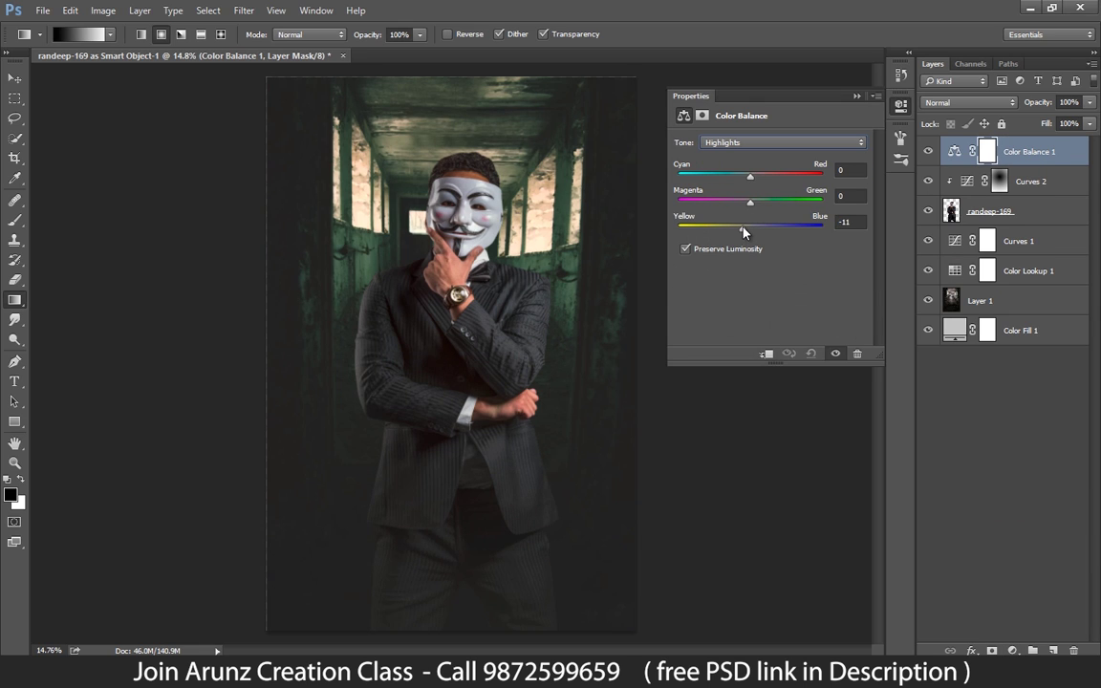
mouse_move(750, 181)
left_mouse_down()
mouse_move(765, 184)
mouse_move(749, 187)
left_mouse_up()
left_click(856, 98)
left_click(1036, 165, "alt")
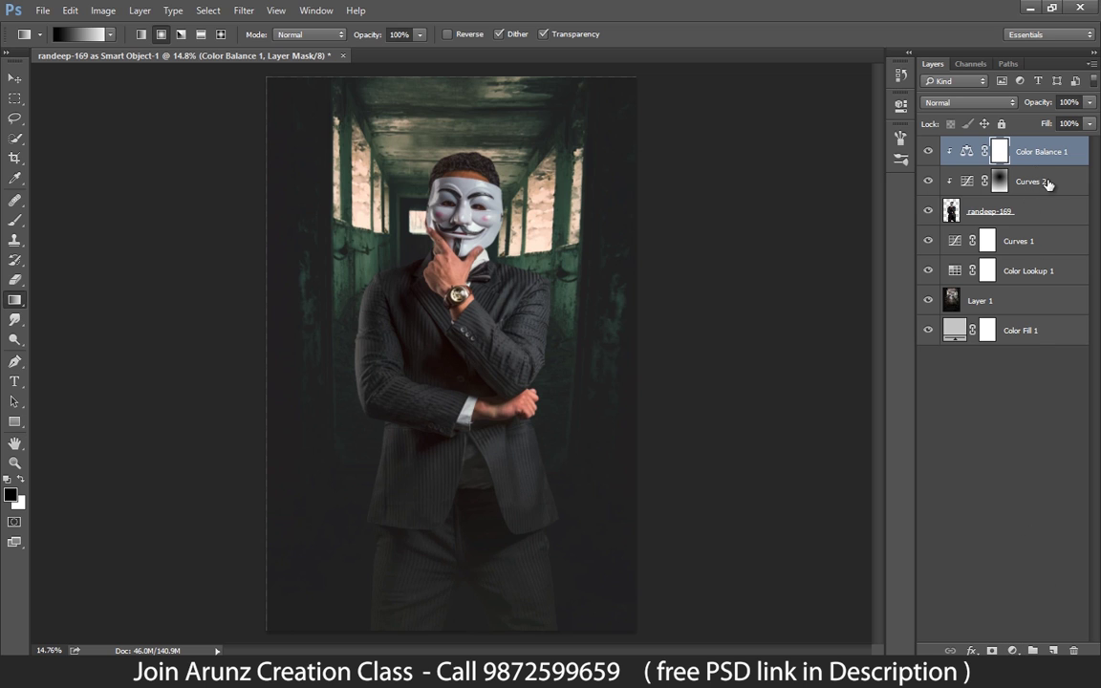
Step: Add a clipped Selective Color adjustment directly above the masked man's layer and fine-tune its Blacks
left_click(1049, 214)
left_click(1012, 651)
left_click(1020, 632)
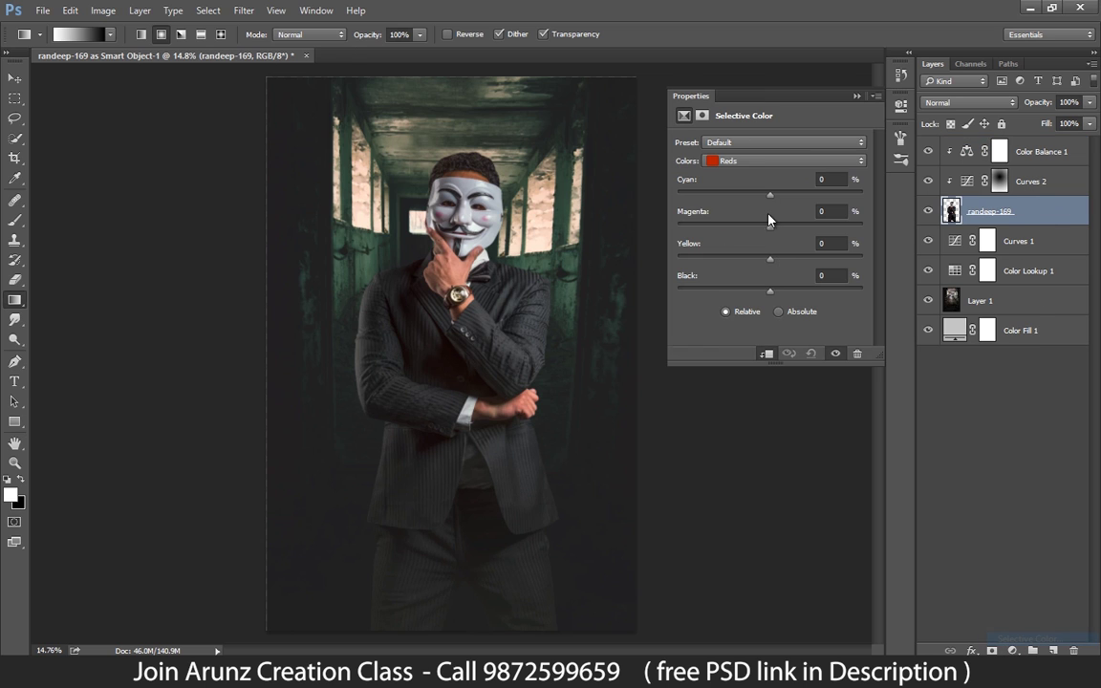
left_click(785, 161)
left_click(767, 278)
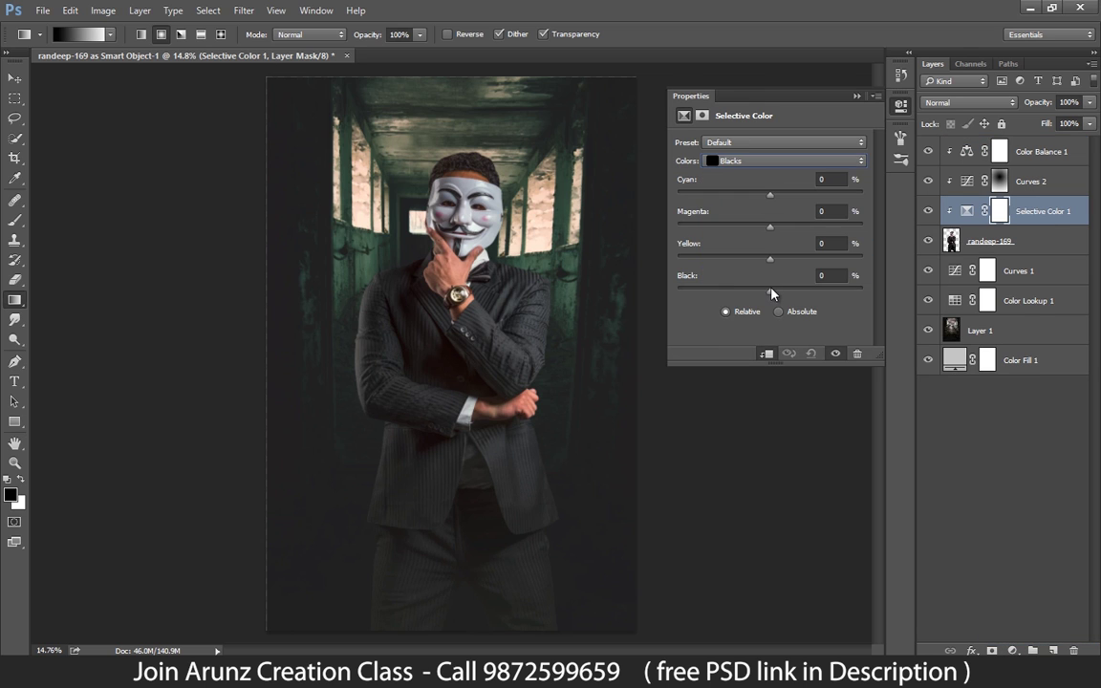
left_click_drag(772, 293, 771, 229)
left_click(856, 96)
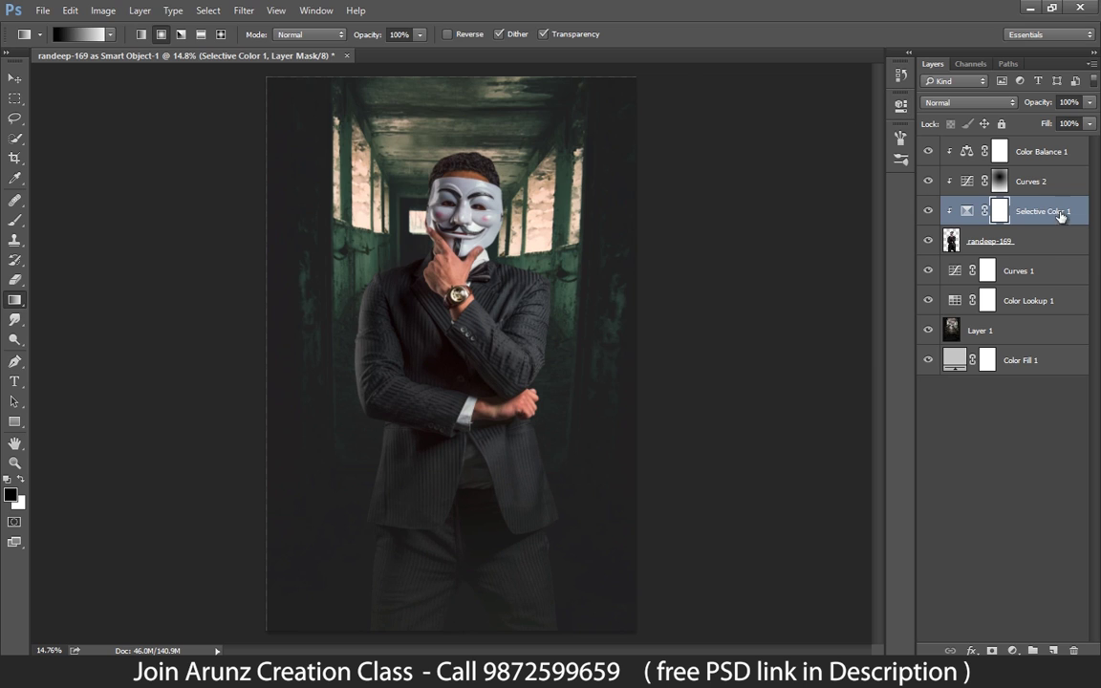
Step: Add a second clipped Selective Color adjustment directly above the masked man's layer and set Black to -3% for its Reds
left_click(1044, 151)
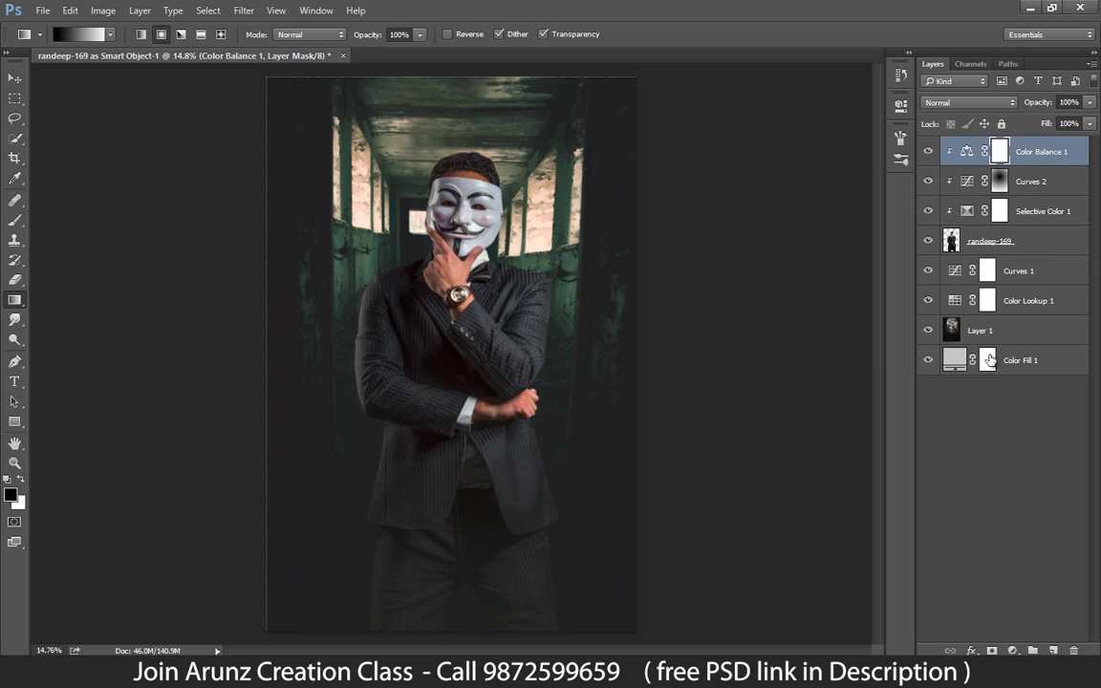
left_click(1006, 247)
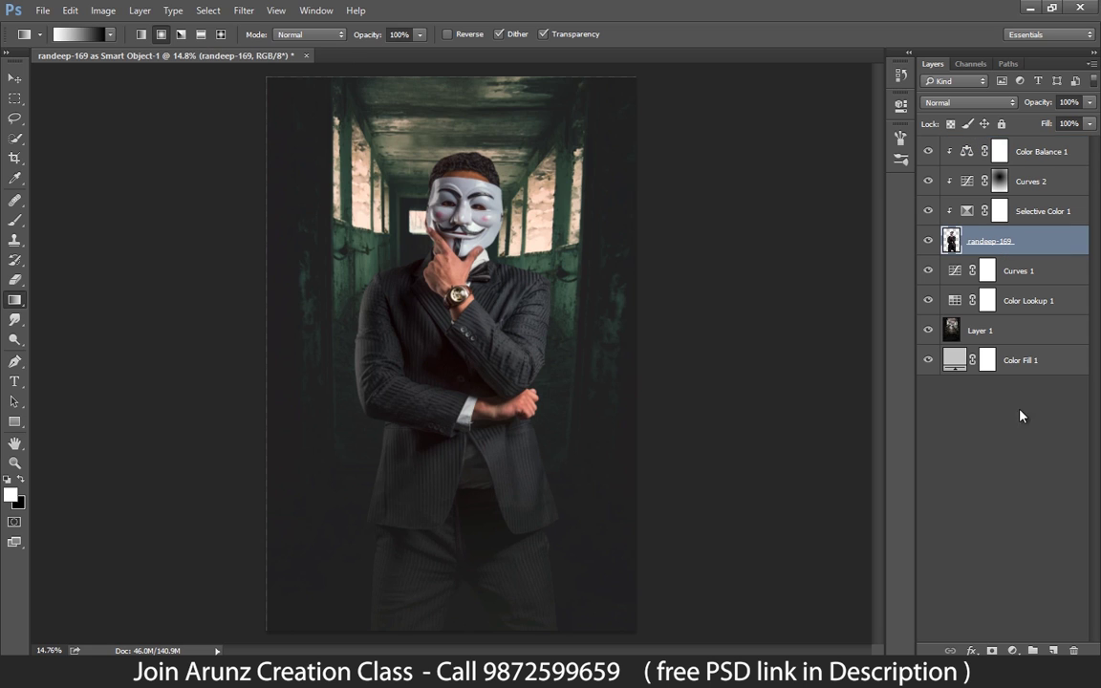
left_click(1015, 650)
left_click(1034, 675)
left_click(791, 161)
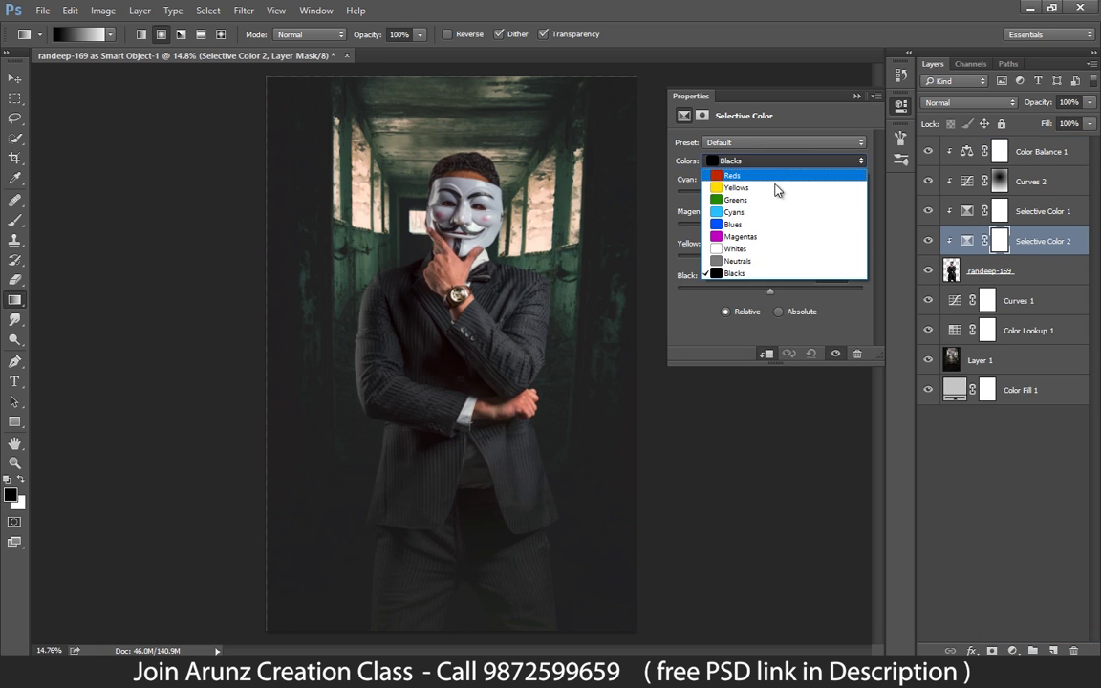
left_click(770, 176)
left_click_drag(765, 295, 754, 301)
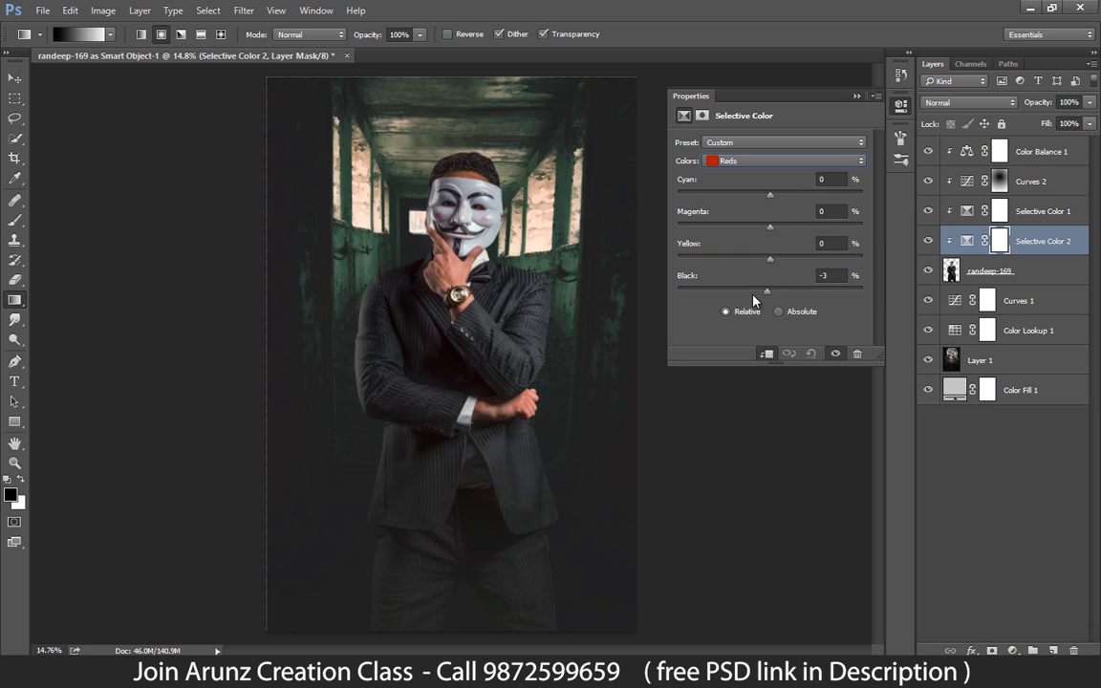
left_click(856, 97)
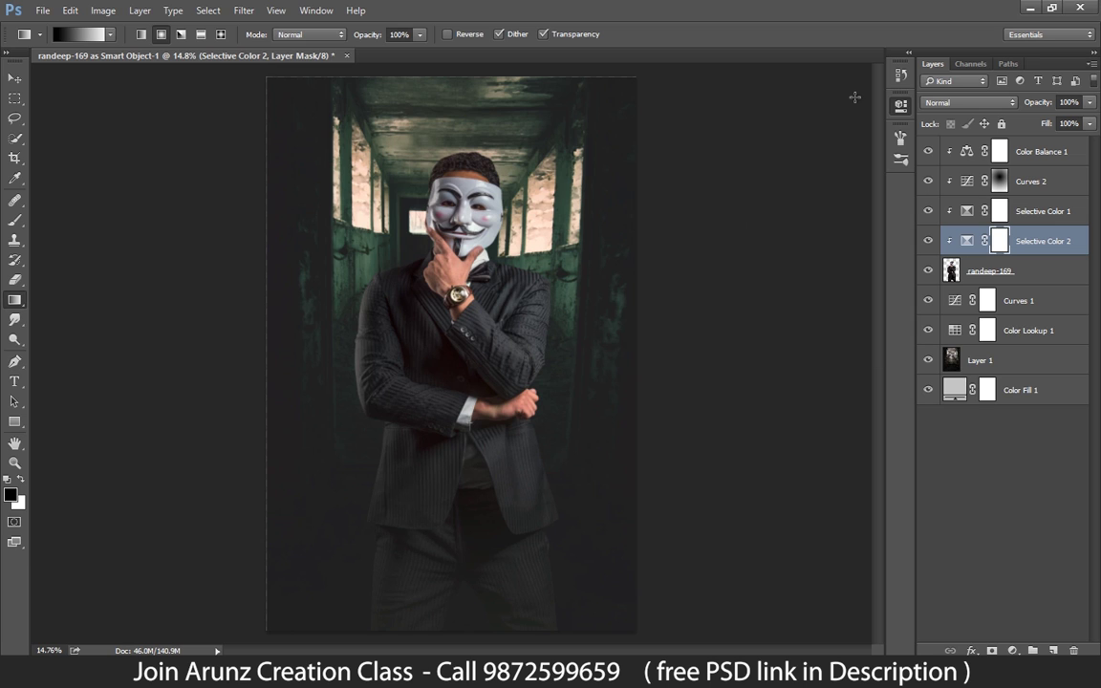
left_click(1075, 155)
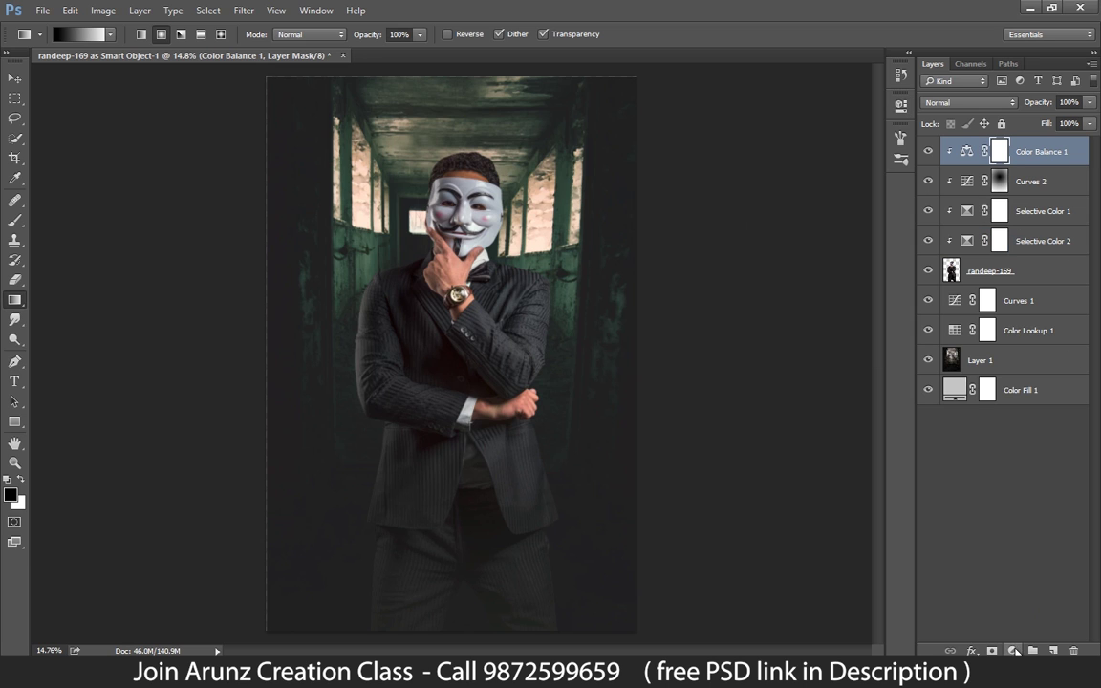
left_click(1014, 650)
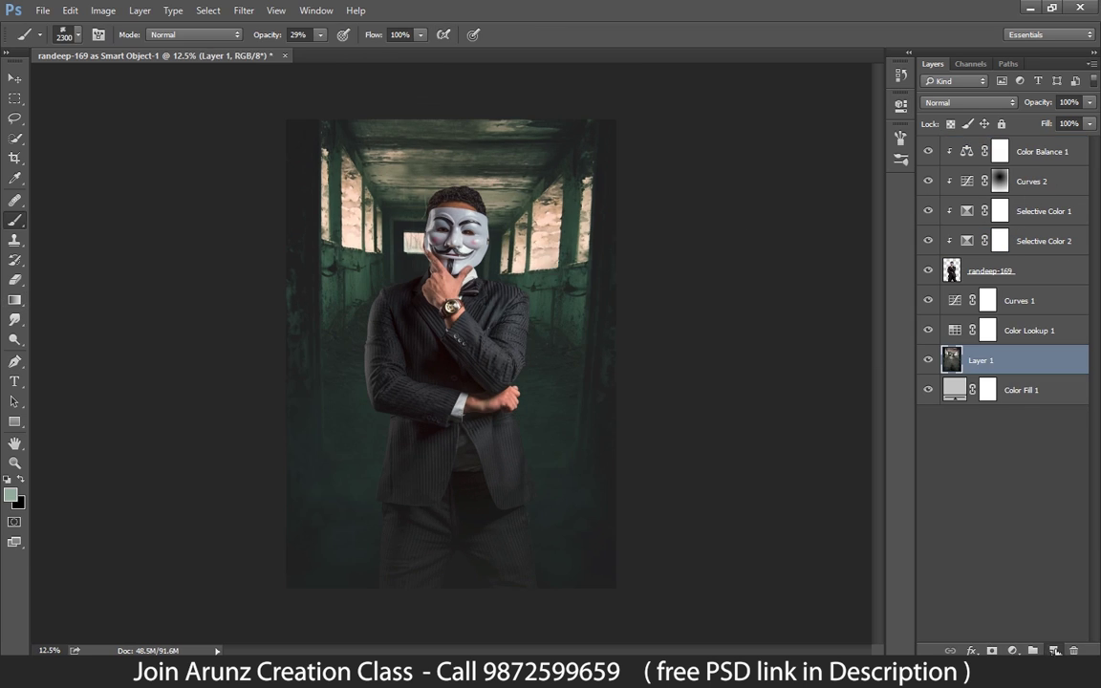
Step: Create a new layer above the corridor image and paint pale green fog behind the man with the 2300 px cloud-shaped brush at 29% opacity
key("ctrl+shift+alt+n")
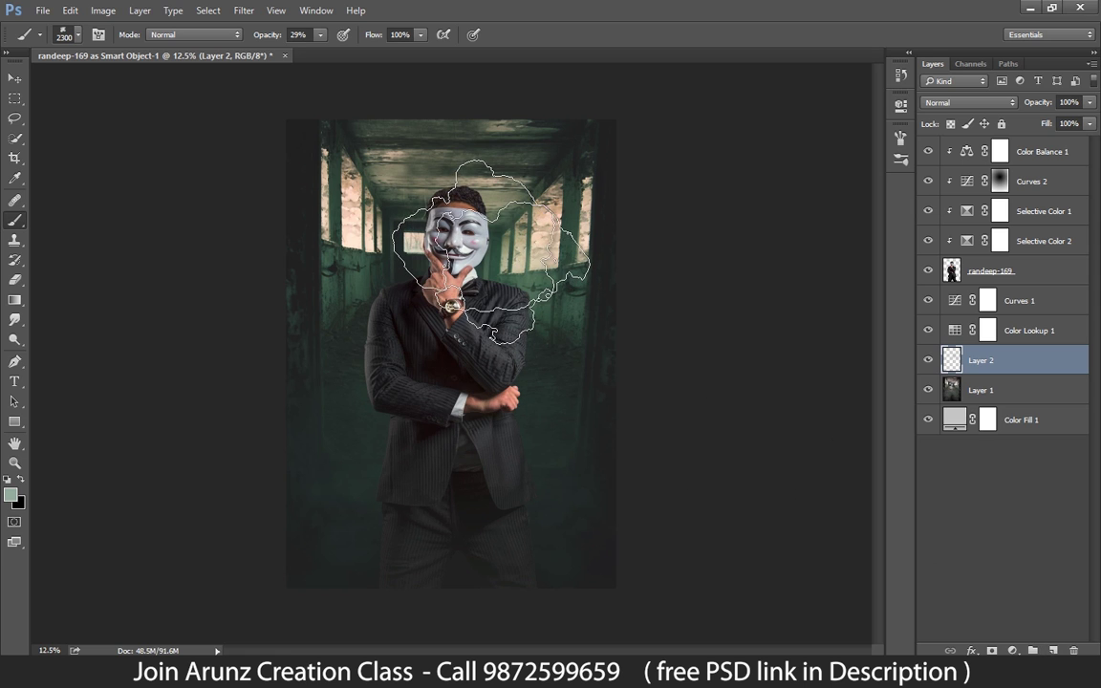
mouse_move(412, 254)
left_mouse_down()
mouse_move(398, 315)
mouse_move(443, 363)
mouse_move(518, 367)
left_mouse_up()
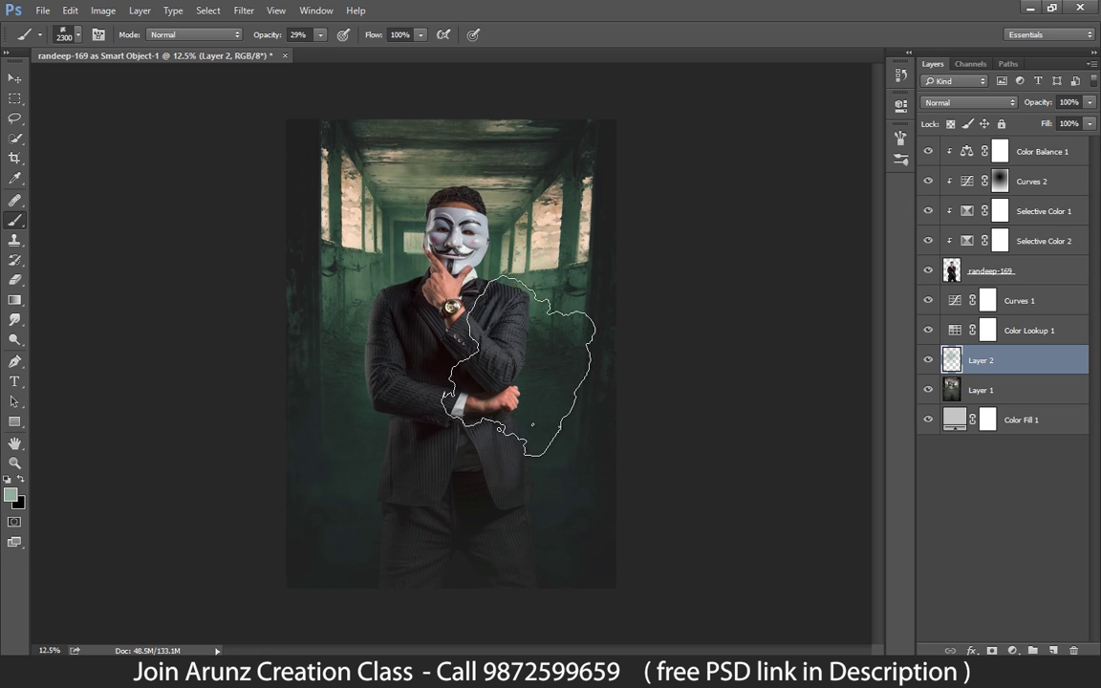
Step: Reduce the painted fog layer's Fill to 60% and add a new layer above it
left_click(1089, 124)
left_click_drag(1087, 140, 1055, 148)
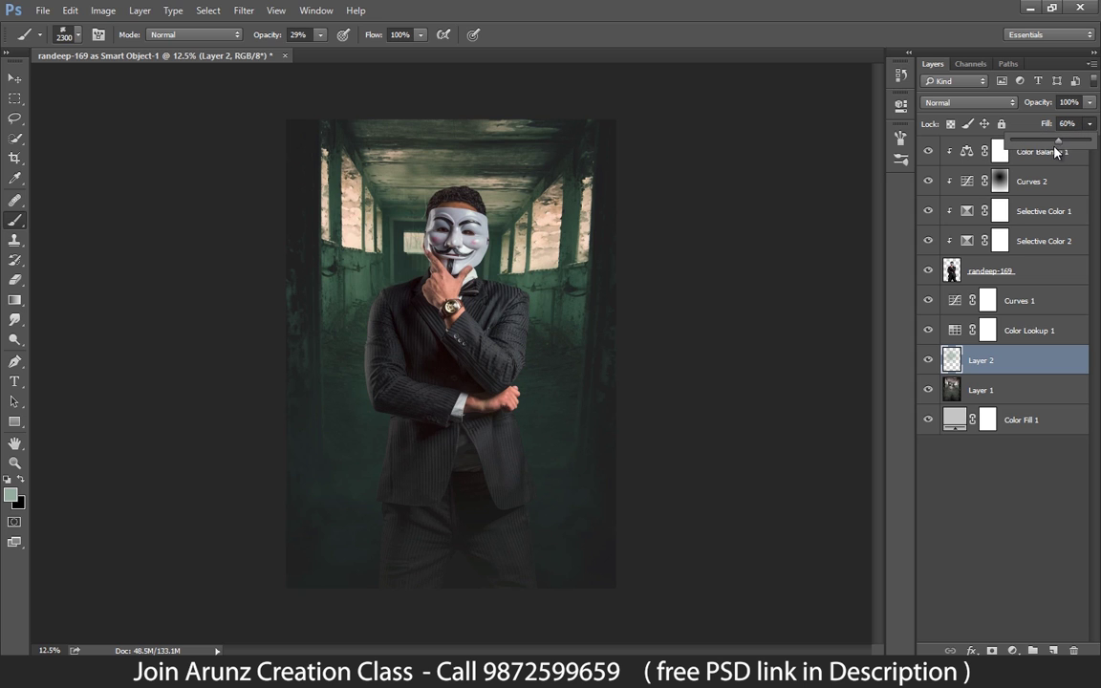
key("ctrl+shift+alt+n")
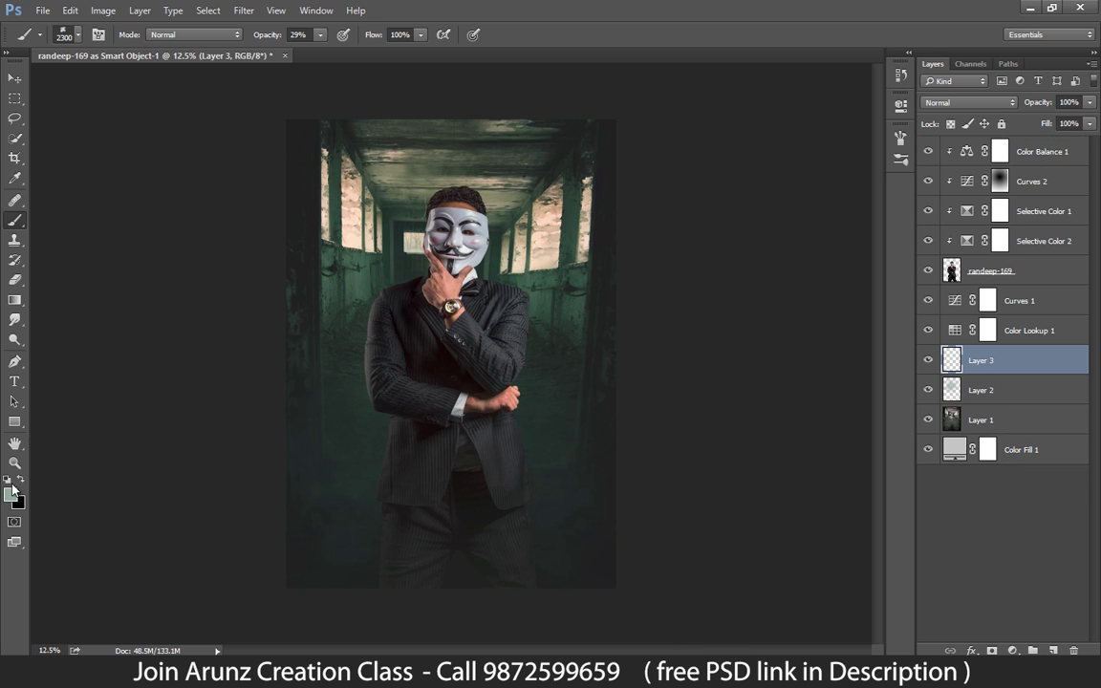
Step: Paint fog in pale green #d8f7dd on both sides of the man's waist and lower the layer's Fill to 40%
left_click(11, 492)
left_click(376, 172)
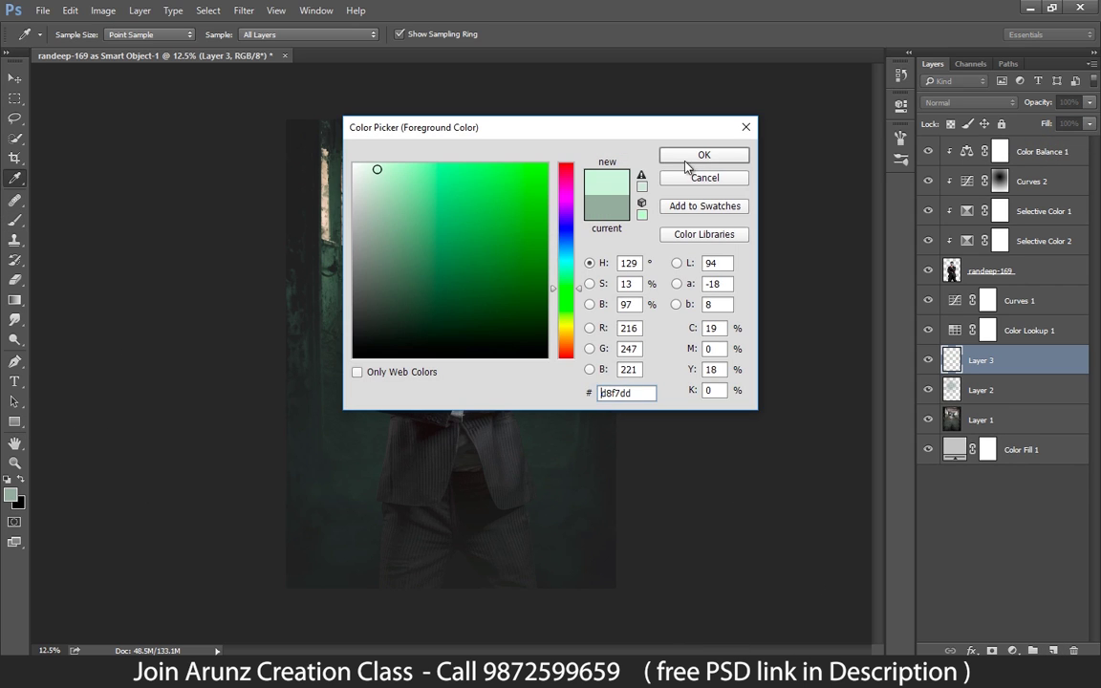
left_click(690, 156)
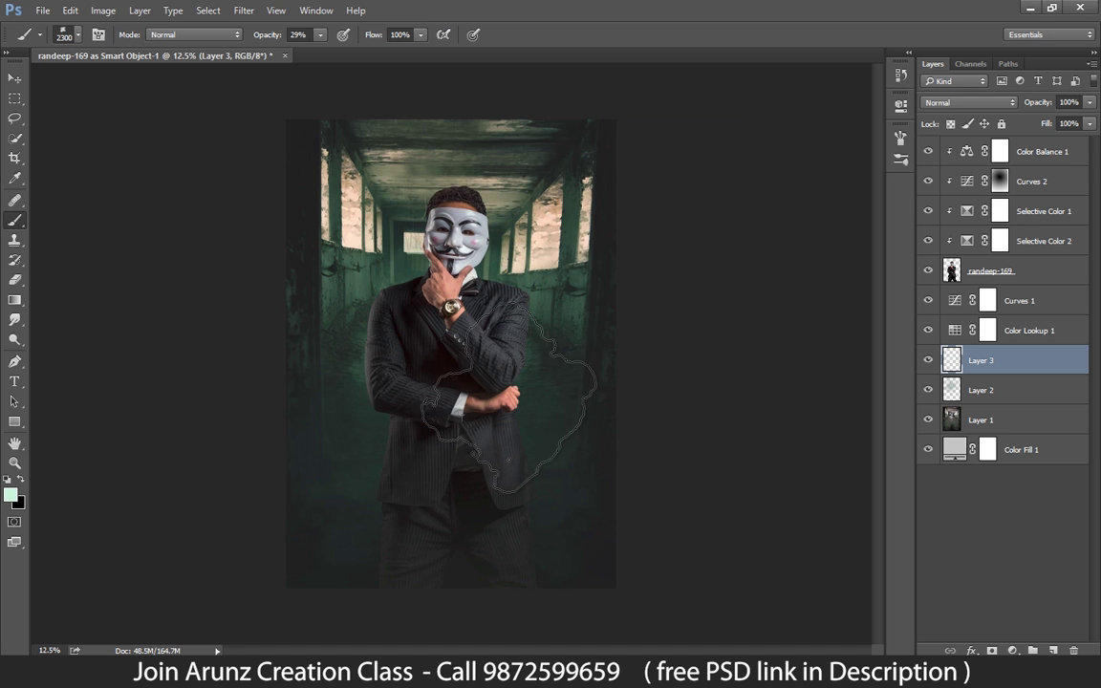
left_click(518, 430)
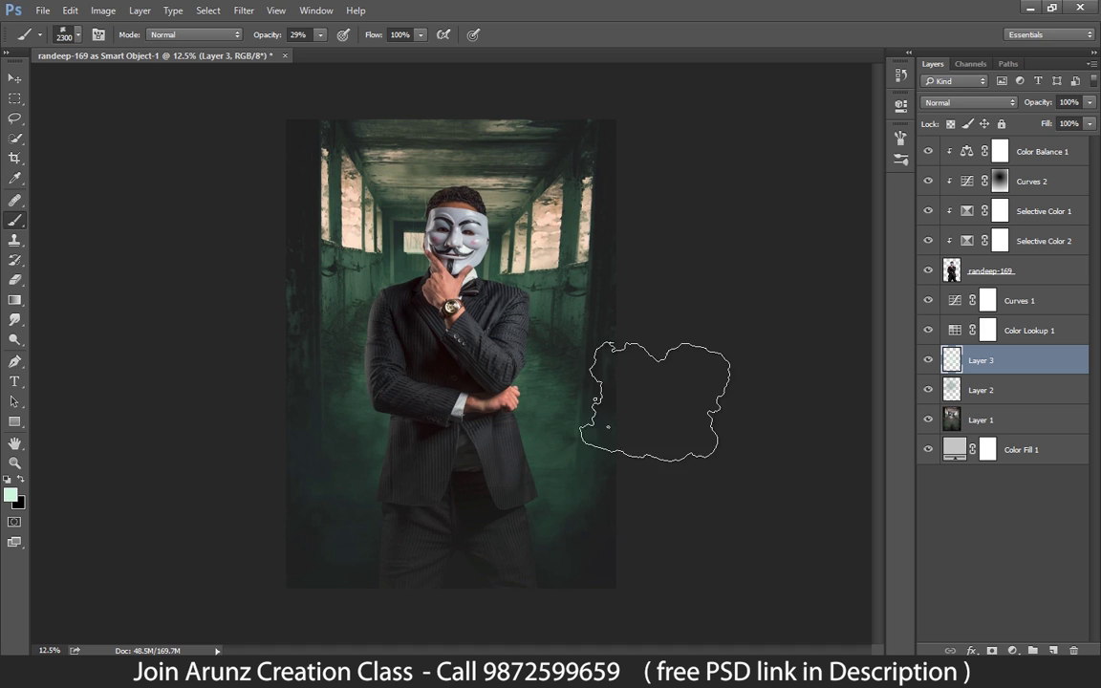
left_click(320, 411)
left_click(584, 447)
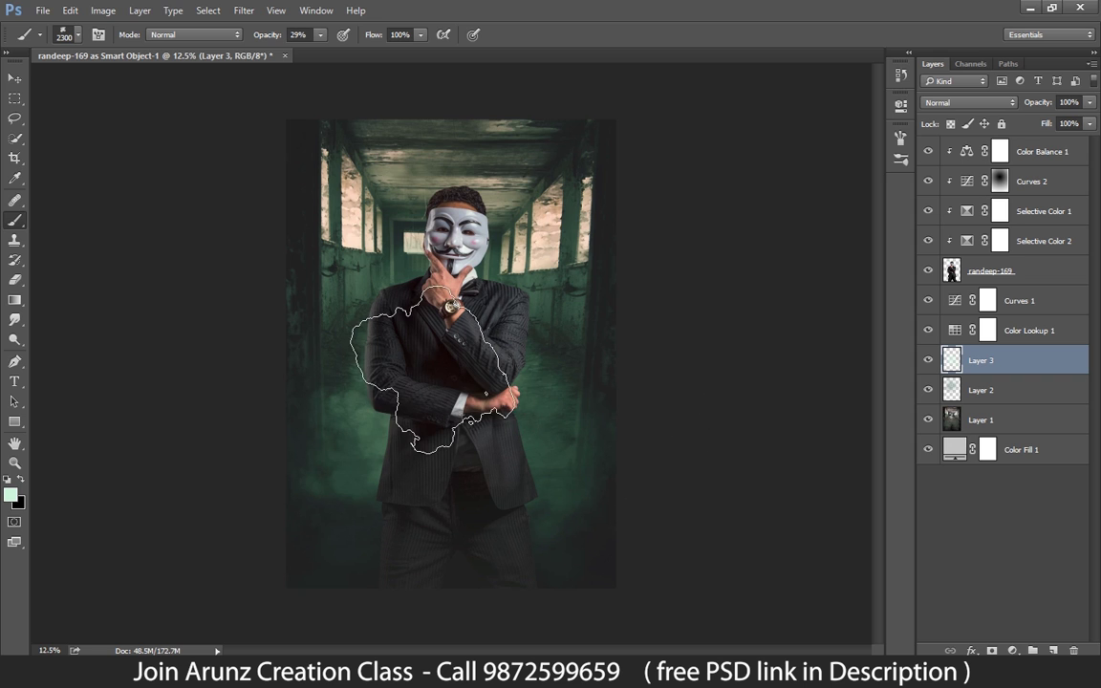
key("[")
key("[")
key("[")
key("[")
key("[")
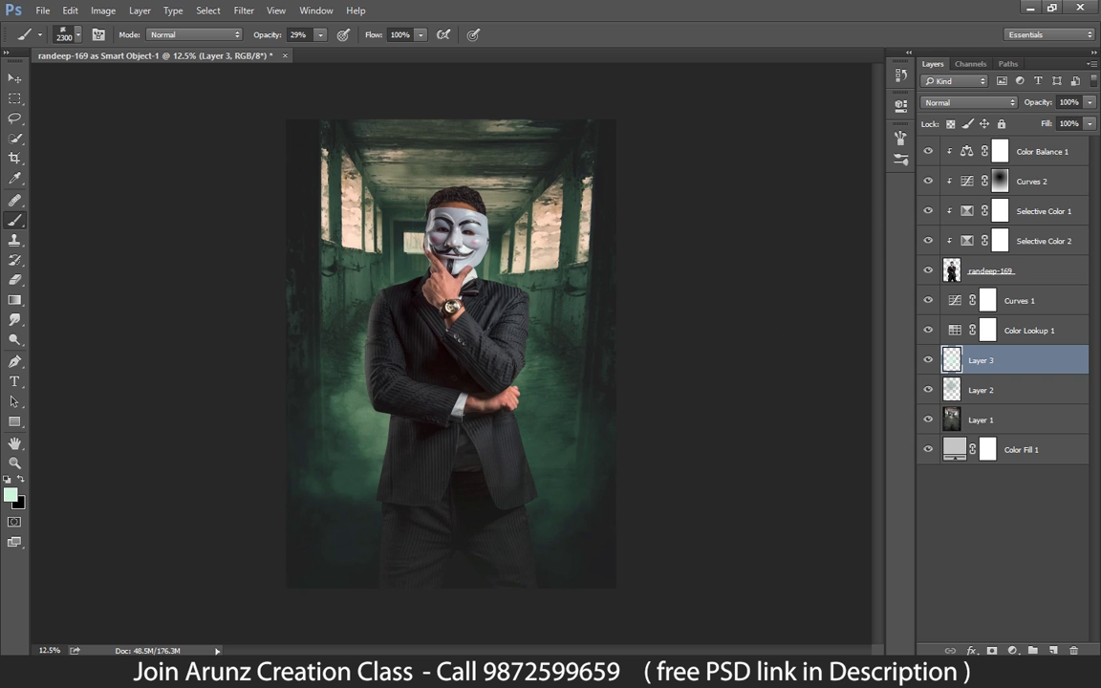
left_click_drag(1089, 123, 1039, 143)
Step: Add another layer above the fog and set the foreground colour to near-white green #f2fff4
left_click(1053, 649)
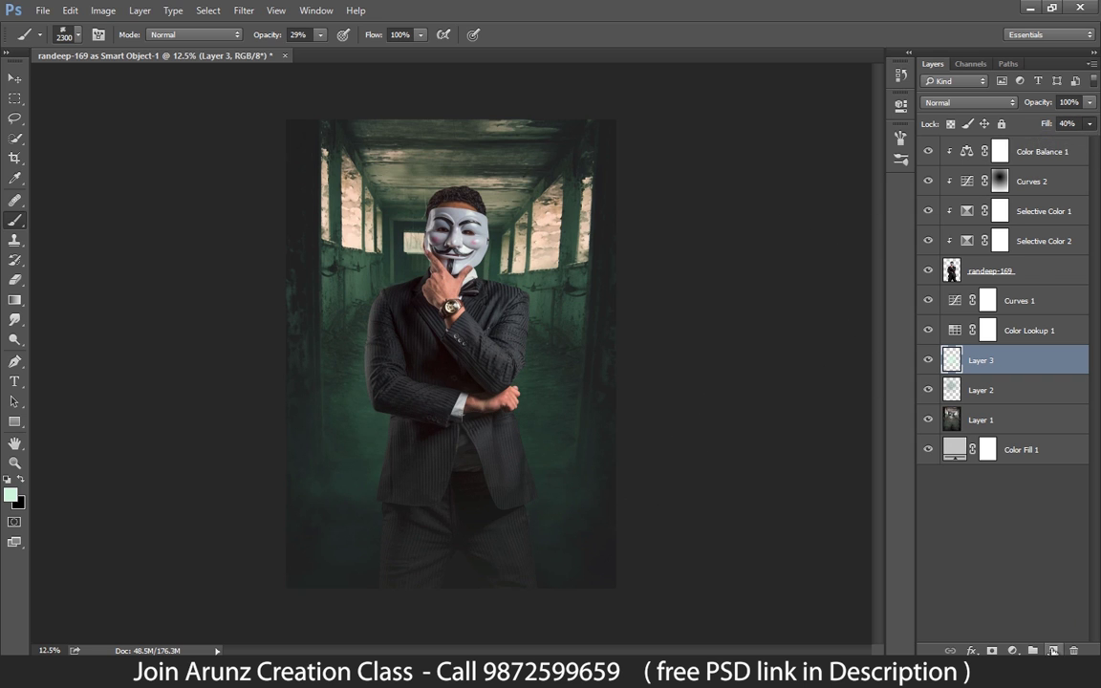
left_click(11, 495)
left_click_drag(374, 174, 363, 156)
left_click(672, 154)
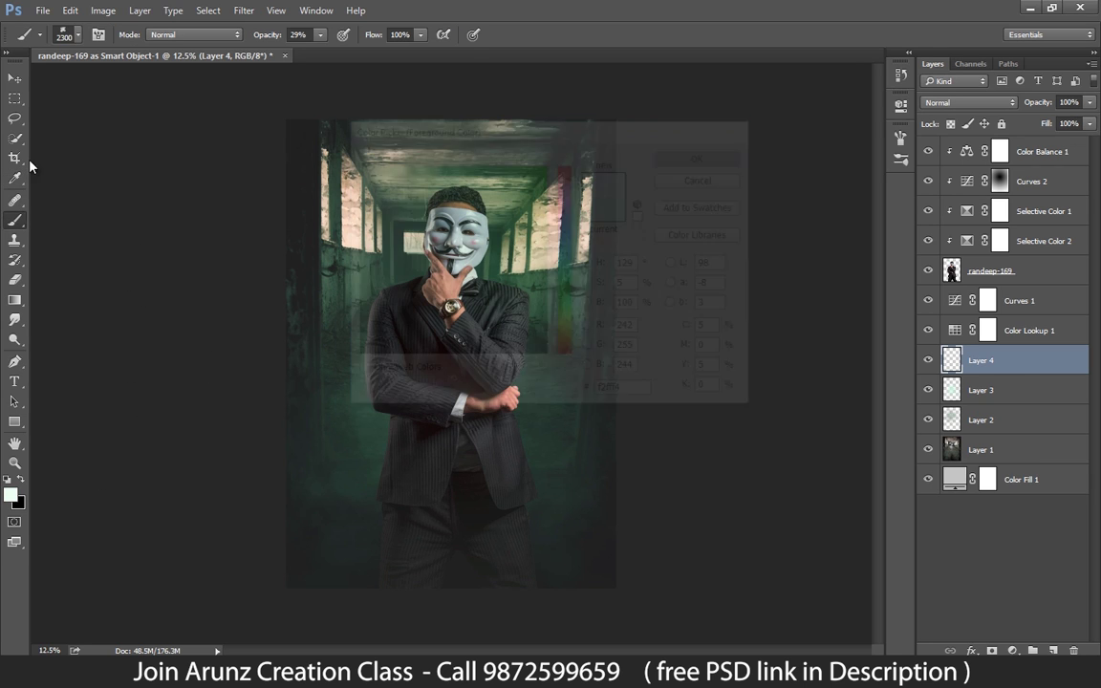
Step: Switch to a soft round brush and reduce its size to 800 px
left_click(73, 39)
left_click_drag(184, 189, 185, 211)
left_click(348, 271)
left_click(348, 271)
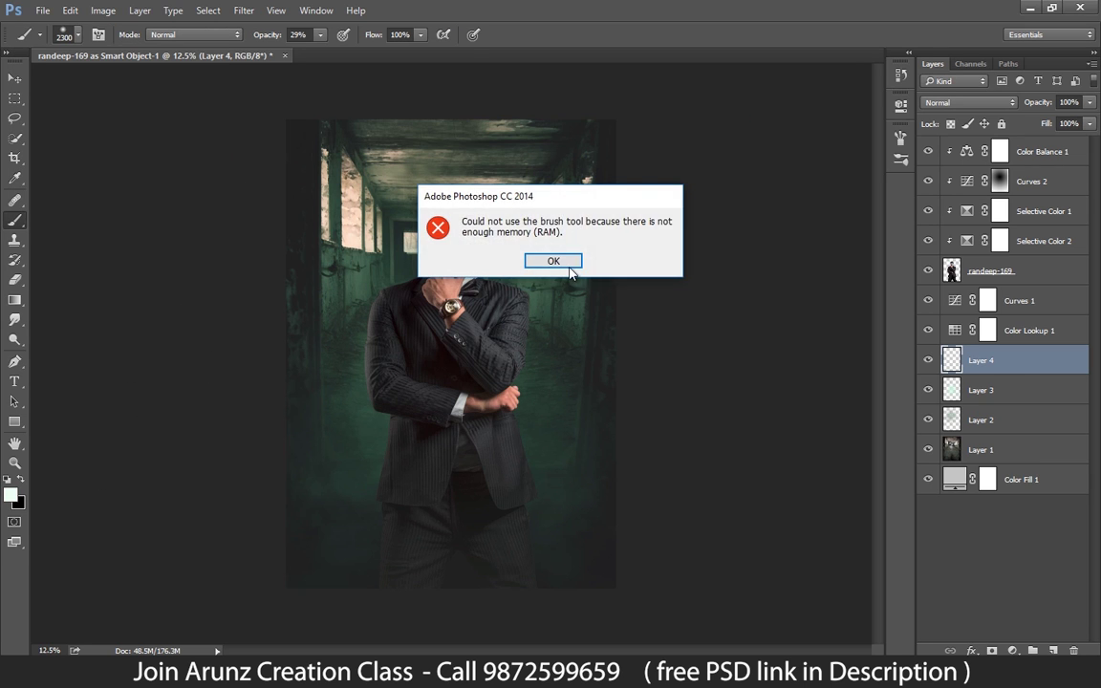
left_click(565, 262)
key("bracketleft")
key("bracketleft")
key("bracketleft")
key("bracketleft")
key("bracketleft")
key("bracketleft")
key("bracketleft")
key("bracketleft")
key("bracketleft")
key("bracketleft")
key("bracketleft")
key("bracketleft")
key("bracketleft")
key("bracketleft")
key("bracketleft")
Step: Dab a soft glow over the left windows, enlarge it with Free Transform, and dab matching glow over the right windows
left_click(366, 241)
left_click(366, 240)
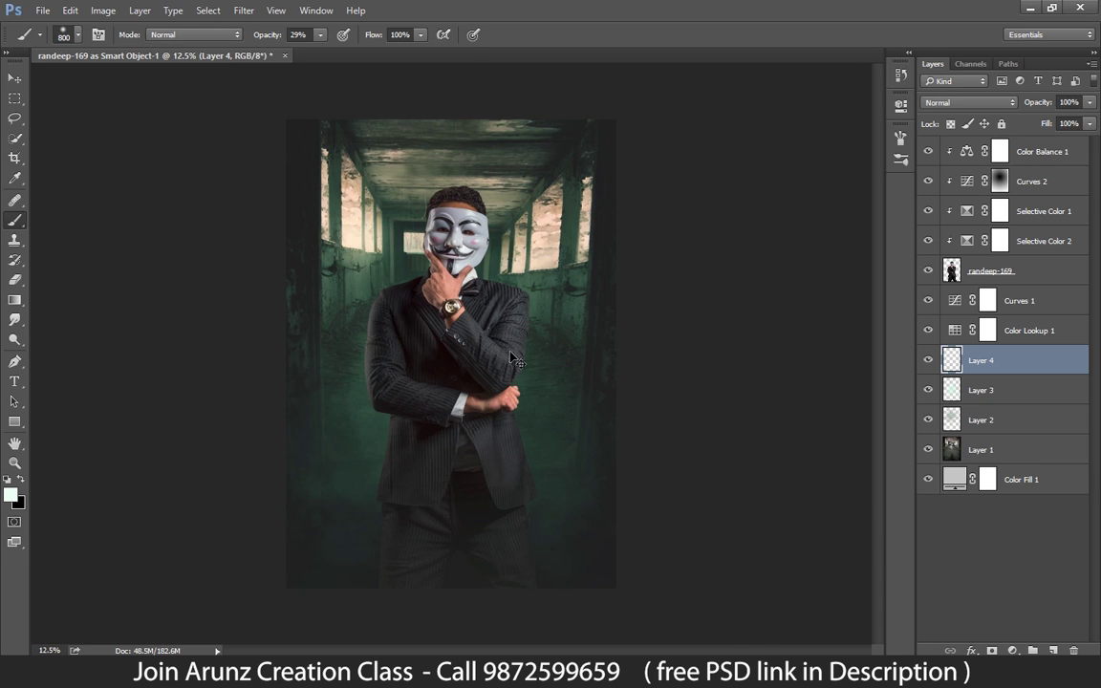
key("ctrl+t")
left_click_drag(425, 299, 508, 385)
mouse_move(462, 309)
left_mouse_down()
mouse_move(478, 318)
mouse_move(466, 317)
left_mouse_up()
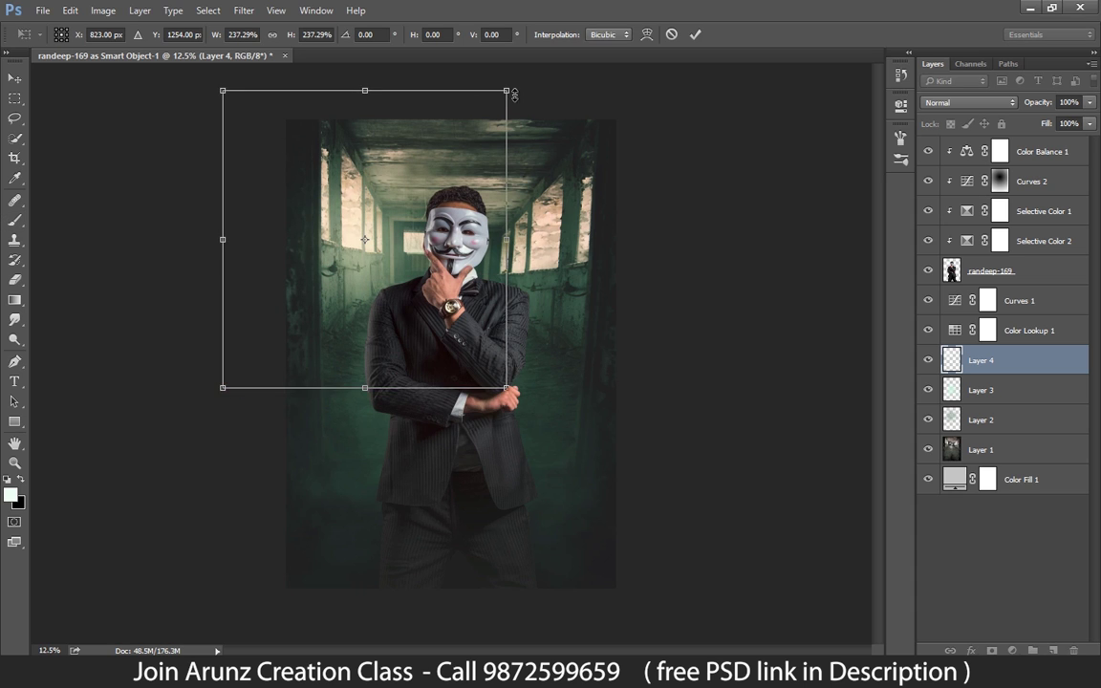
mouse_move(509, 92)
left_mouse_down()
mouse_move(456, 146)
mouse_move(473, 128)
left_mouse_up()
key("Return")
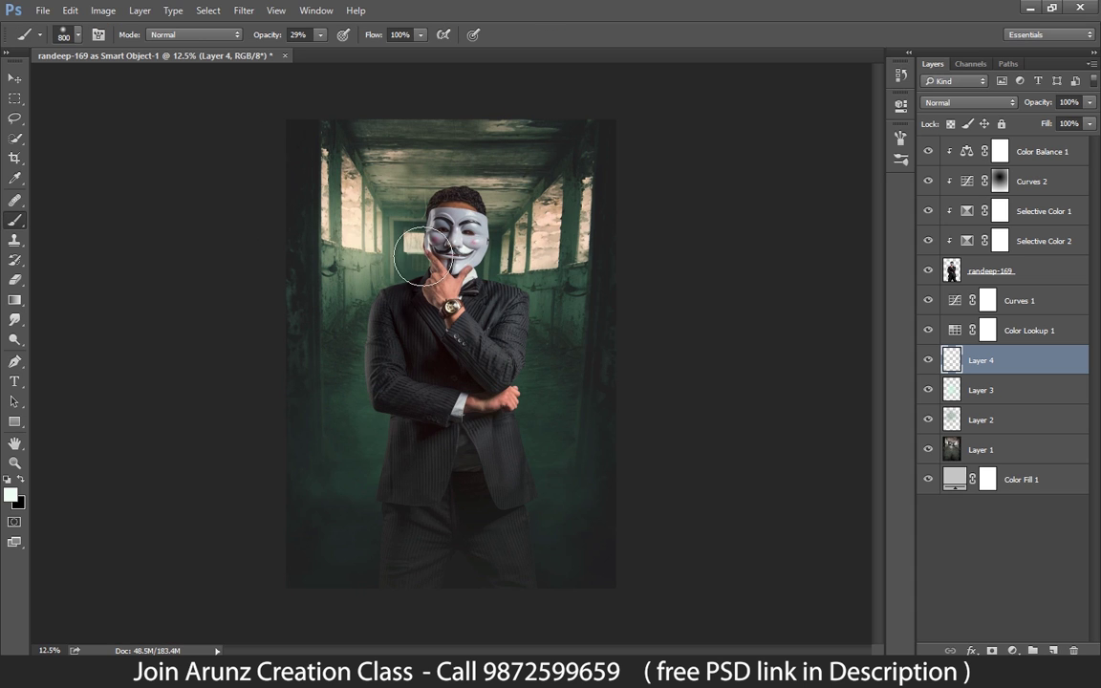
left_click(537, 257)
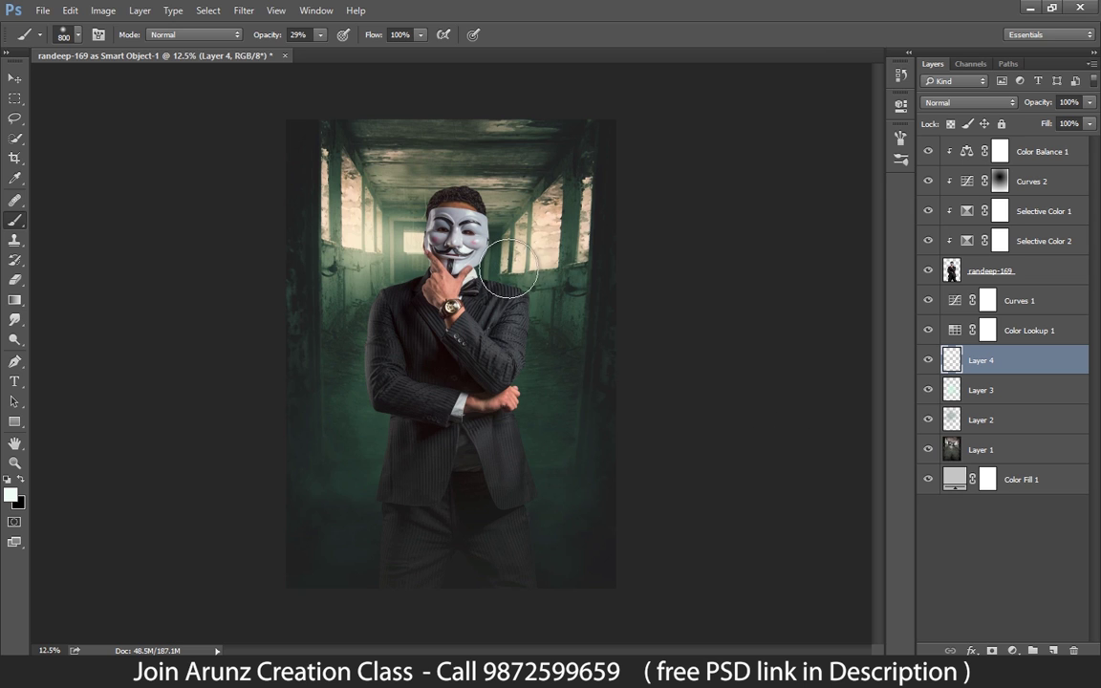
left_click(541, 223)
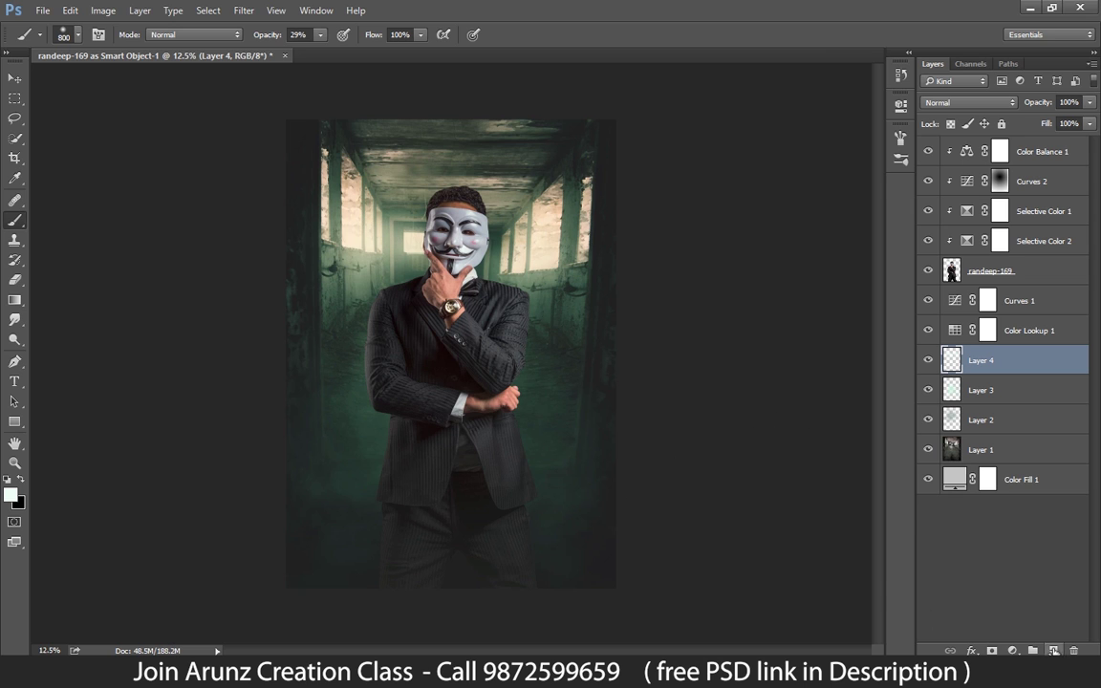
Step: Add a new layer above the window glow with the Color Dodge blend mode and 35% Fill
key("ctrl+shift+alt+n")
left_click(968, 103)
left_click(956, 216)
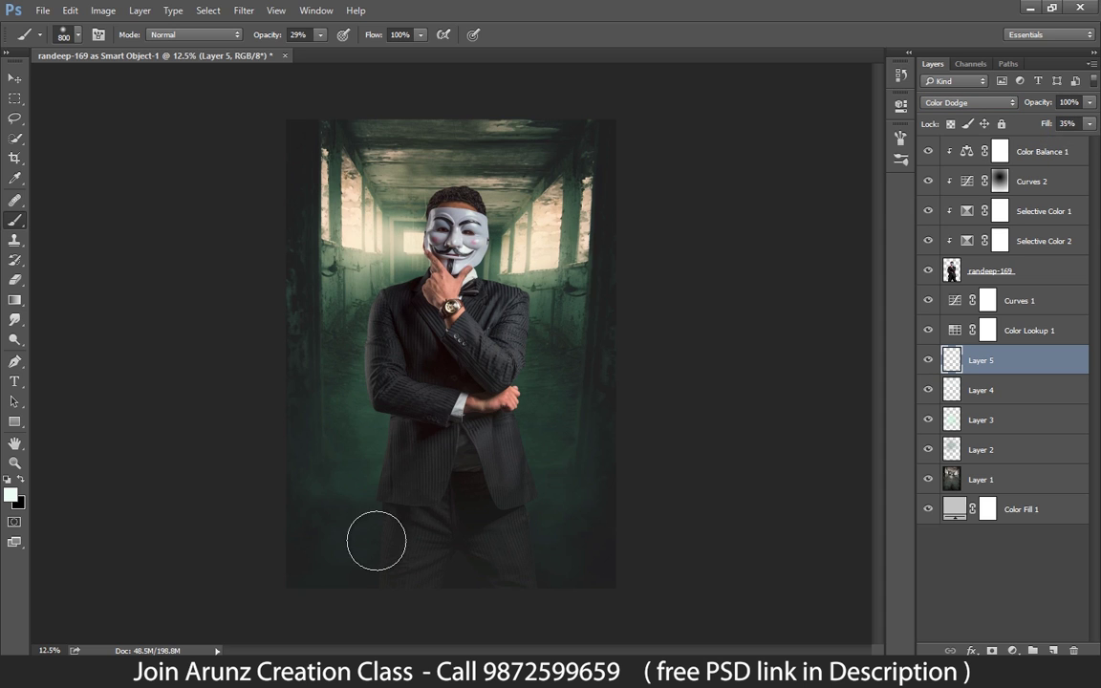
Step: Add a new layer and paint soft pale haze around the man's torso and legs with the brush enlarged to 1400 px
key("bracketright")
key("bracketright")
key("bracketright")
key("bracketright")
key("bracketright")
key("bracketright")
key("ctrl+shift+alt+n")
mouse_move(497, 392)
left_mouse_down()
mouse_move(503, 319)
mouse_move(438, 344)
mouse_move(404, 324)
mouse_move(396, 335)
mouse_move(488, 335)
mouse_move(473, 427)
mouse_move(489, 484)
mouse_move(477, 505)
mouse_move(392, 458)
mouse_move(392, 500)
mouse_move(483, 522)
left_mouse_up()
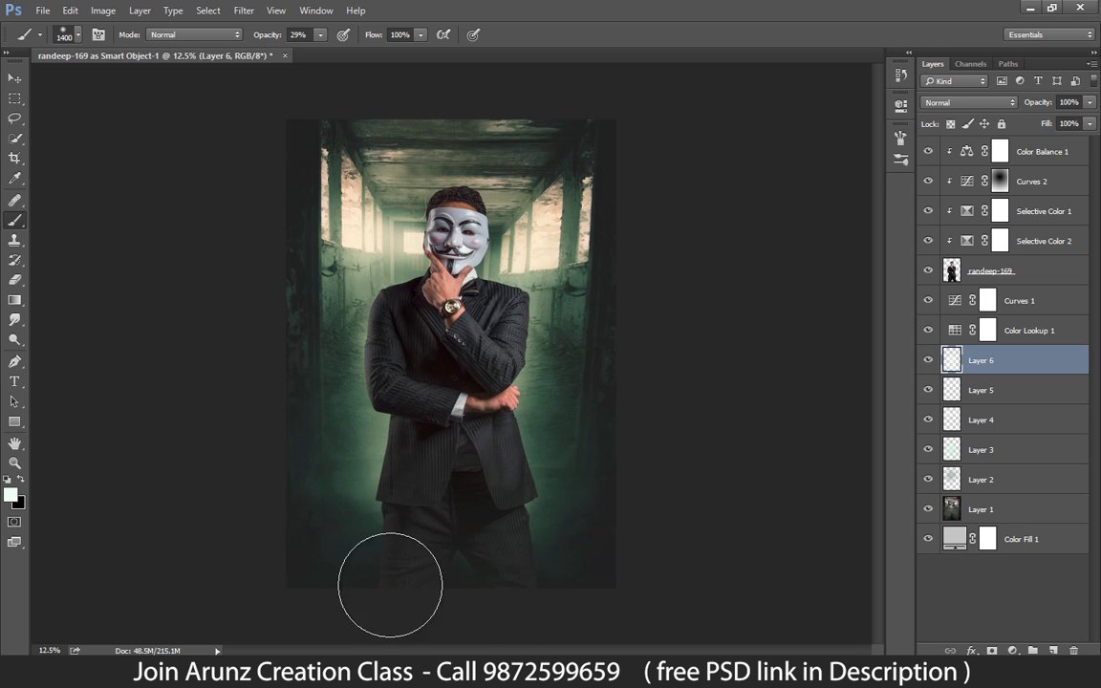
Step: Erase excess haze along the corridor's sides and lower left area with the soft Eraser sized to 1200 px
left_click(14, 279)
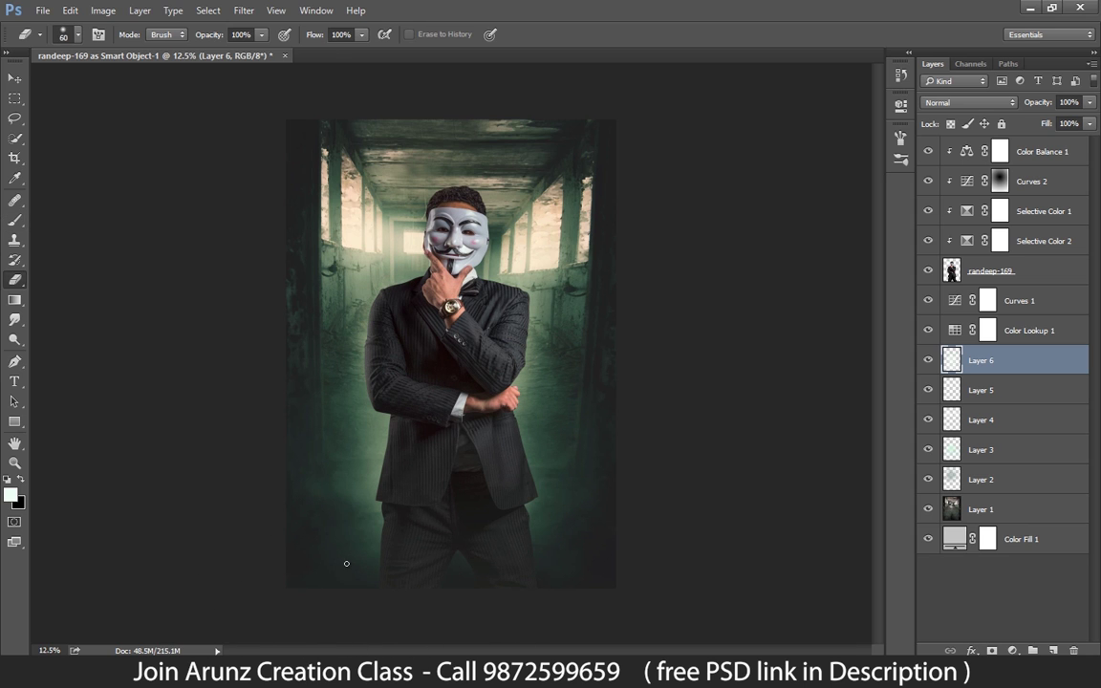
key("]")
key("]")
key("]")
key("]")
key("]")
key("]")
key("]")
key("]")
key("]")
key("]")
key("]")
key("]")
key("]")
key("]")
key("]")
key("]")
key("]")
key("]")
key("]")
key("]")
left_click(539, 269)
key("[")
key("[")
key("[")
key("[")
left_click_drag(350, 501, 330, 463)
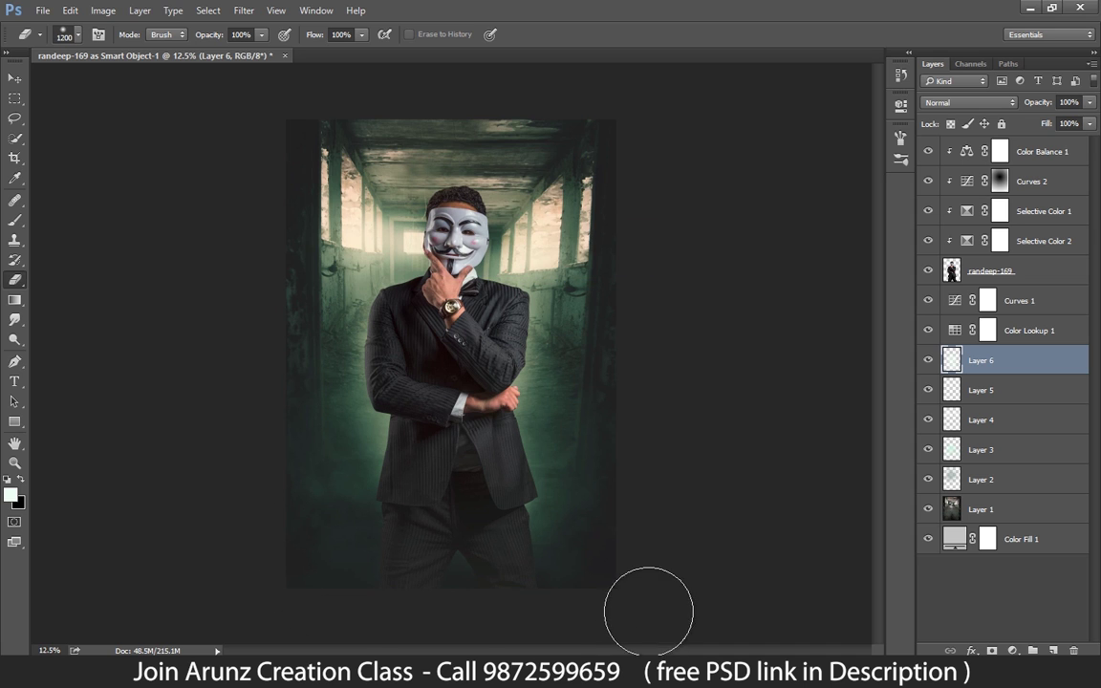
Step: Brush a little more haze beside the man's lower body and set the layer's Fill to 68%
left_click(15, 219)
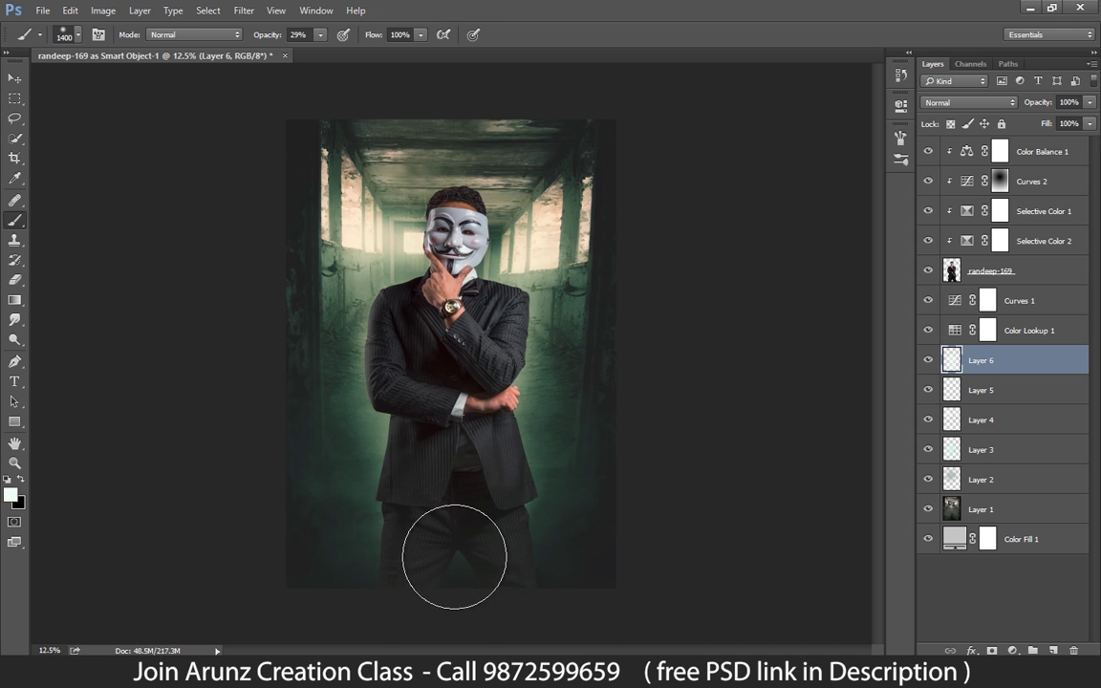
left_click(1089, 124)
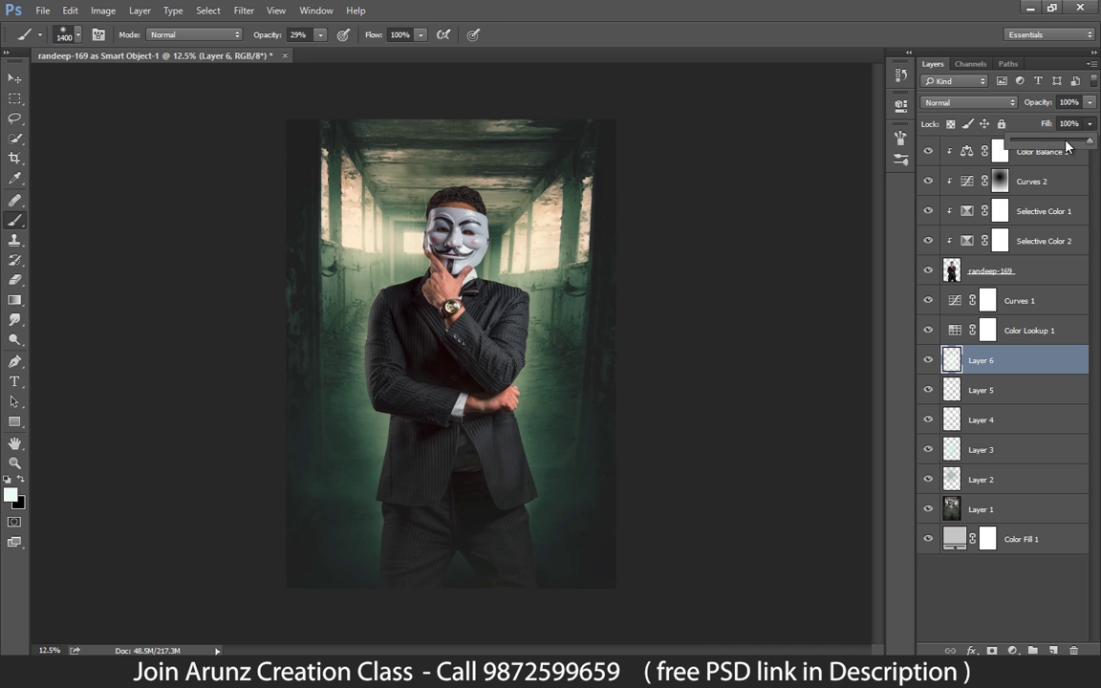
left_click(1066, 145)
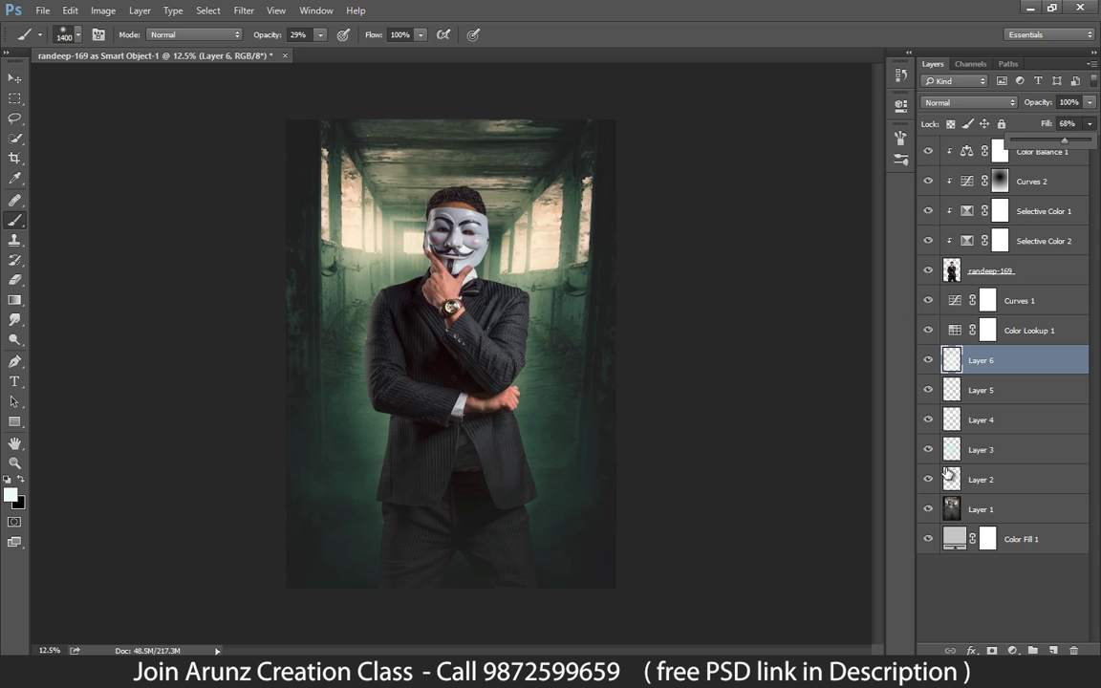
Step: Darken the ceiling on a new layer directly above the corridor image with the 1400 px brush, erasing the overspill near the windows
left_click(1054, 503)
left_click(1014, 649)
left_click(881, 457)
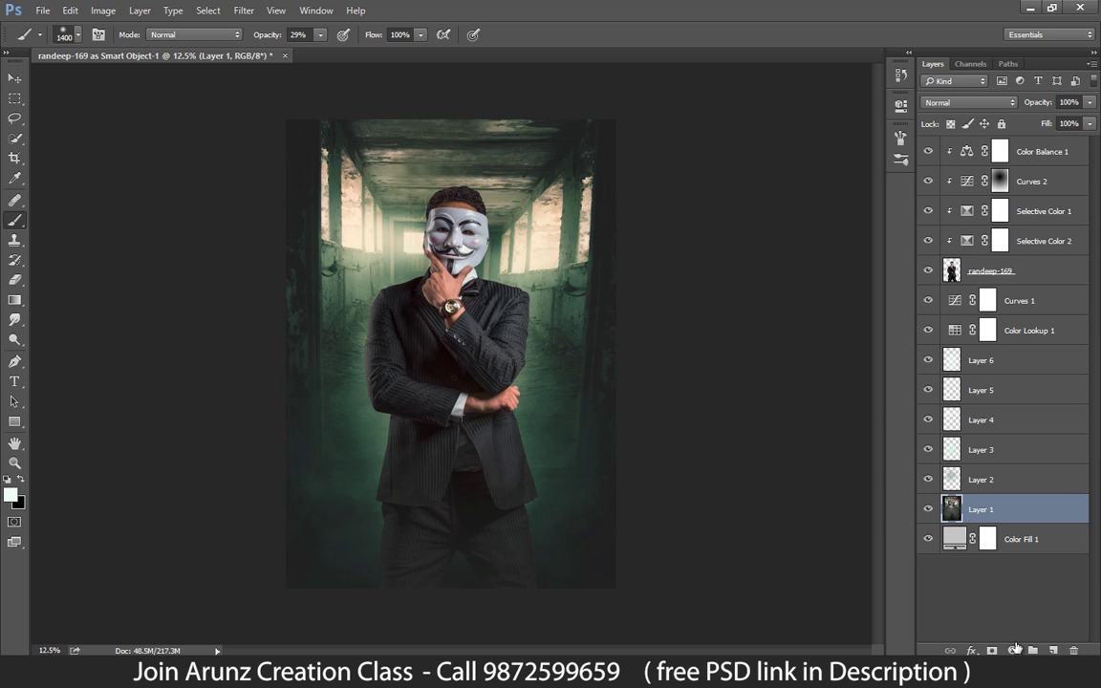
left_click(1052, 650)
key("x")
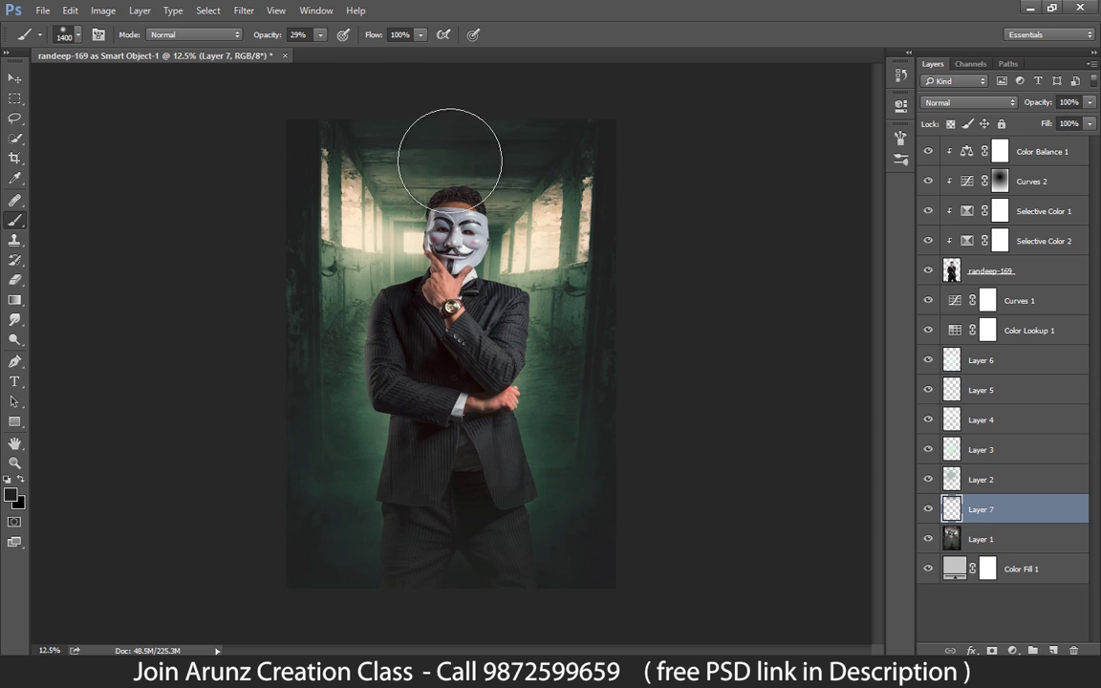
mouse_move(450, 160)
left_mouse_down()
mouse_move(489, 172)
mouse_move(559, 138)
left_mouse_up()
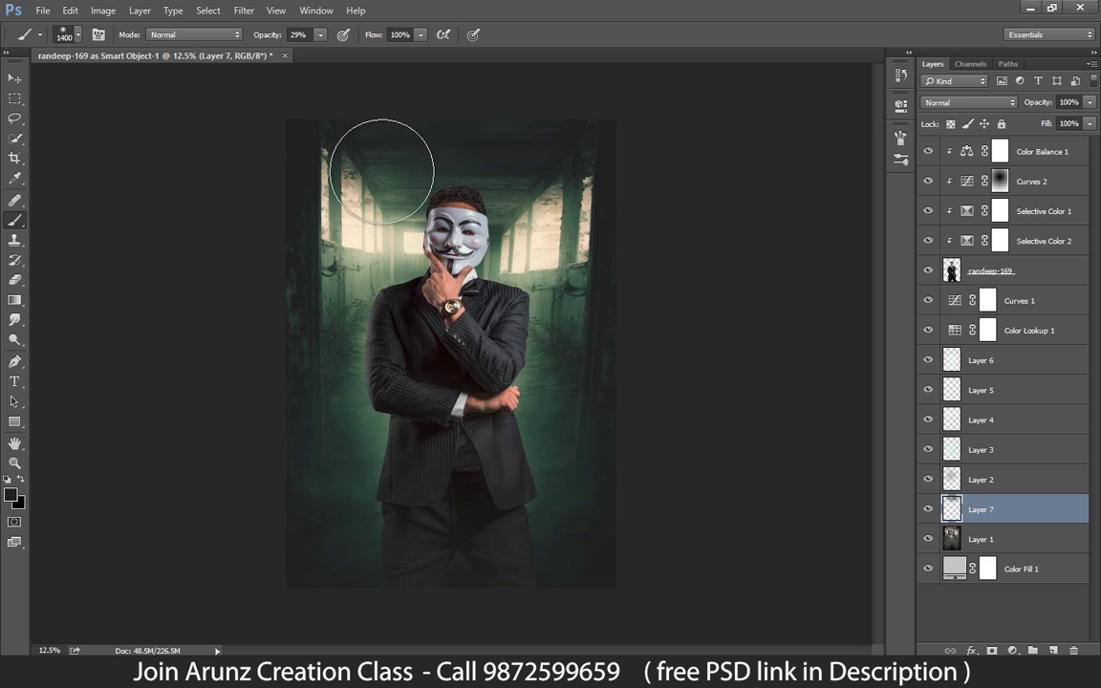
key("e")
left_click_drag(373, 172, 449, 191)
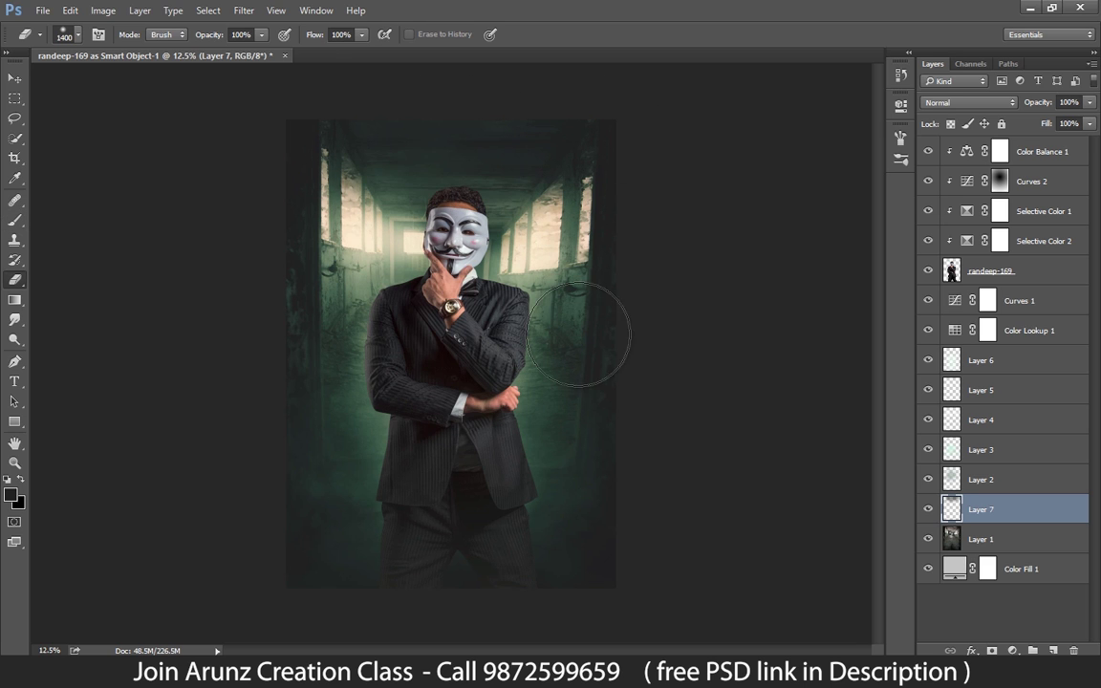
Step: Add a new layer above the ceiling shadow and set the foreground colour to a pale mint green
left_click(1052, 649)
left_click(11, 494)
left_click(319, 235)
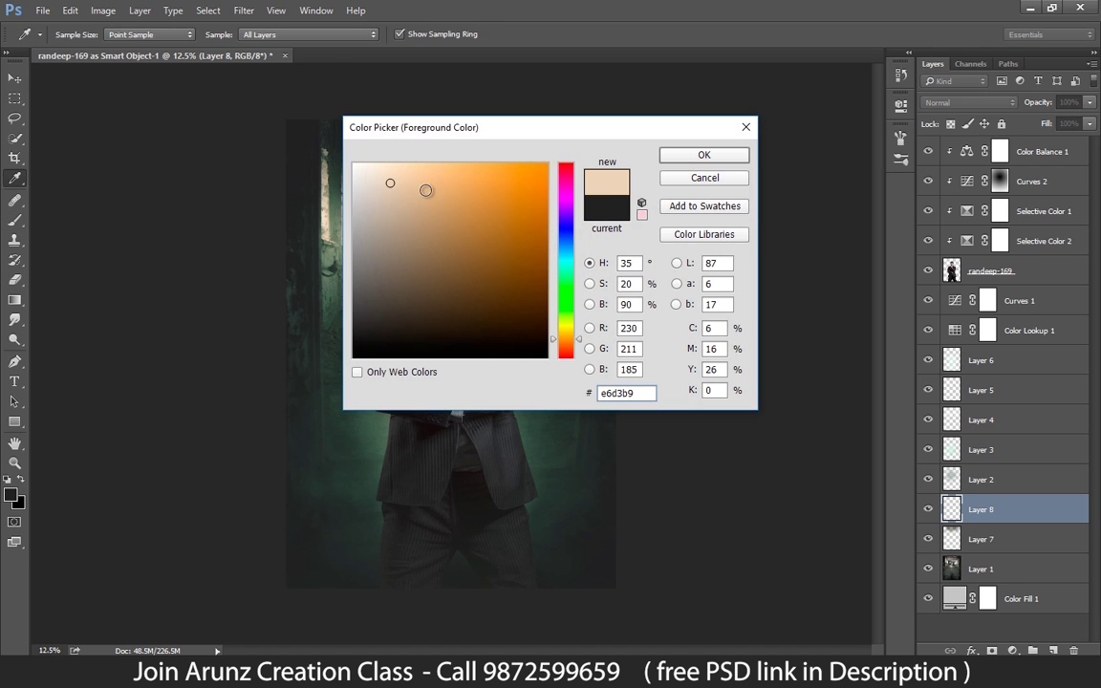
left_click(370, 163)
left_click_drag(571, 326, 571, 290)
left_click(675, 163)
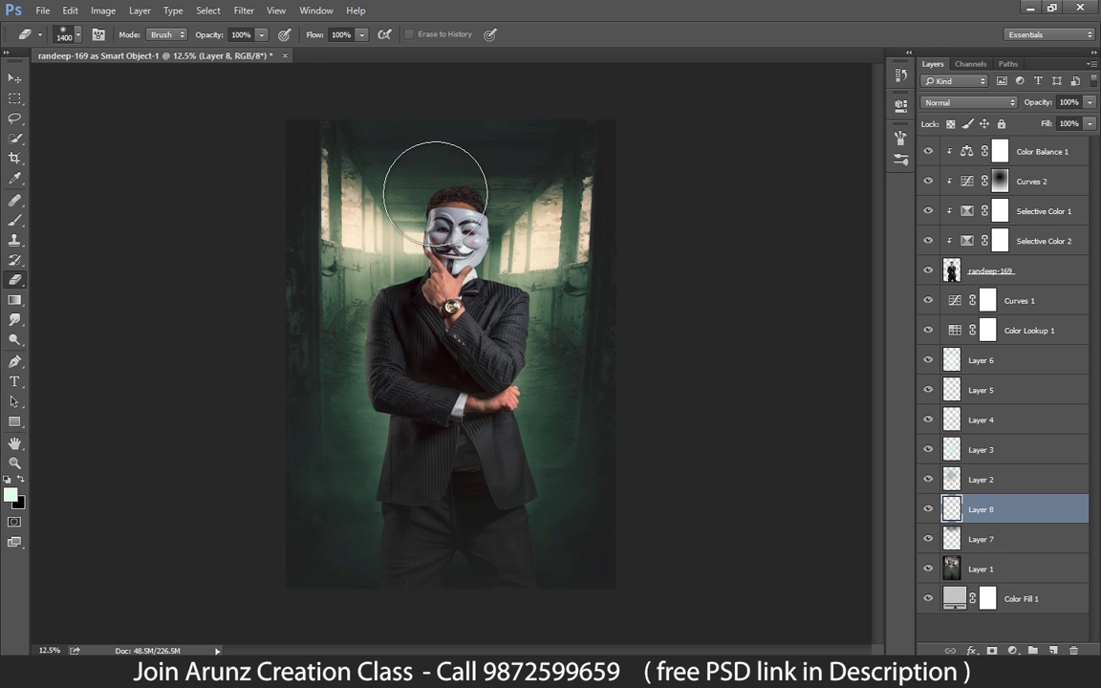
Step: Dab a soft mint glow behind the man's head and stretch it across the upper corridor with Free Transform
key("b")
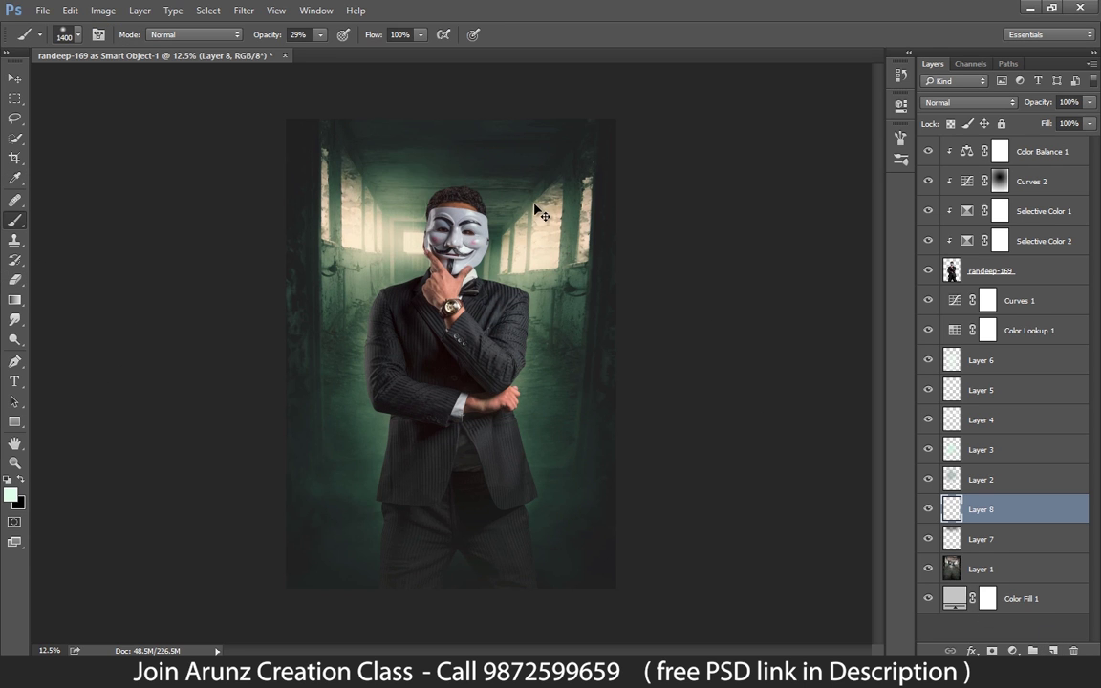
key("ctrl+t")
left_click_drag(507, 119, 562, 98)
left_click_drag(499, 179, 515, 168)
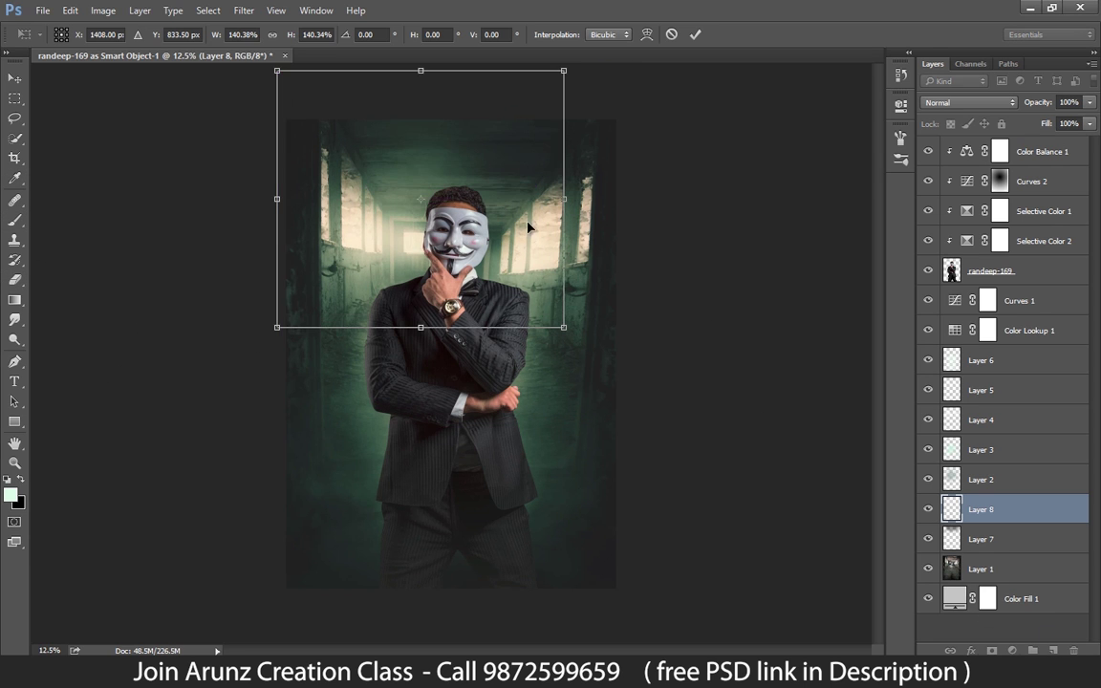
left_click_drag(564, 199, 648, 198)
left_click_drag(592, 211, 581, 210)
key("Return")
Step: Lower the mint glow layer's Fill to 75% and check the overall composition
left_click(1089, 124)
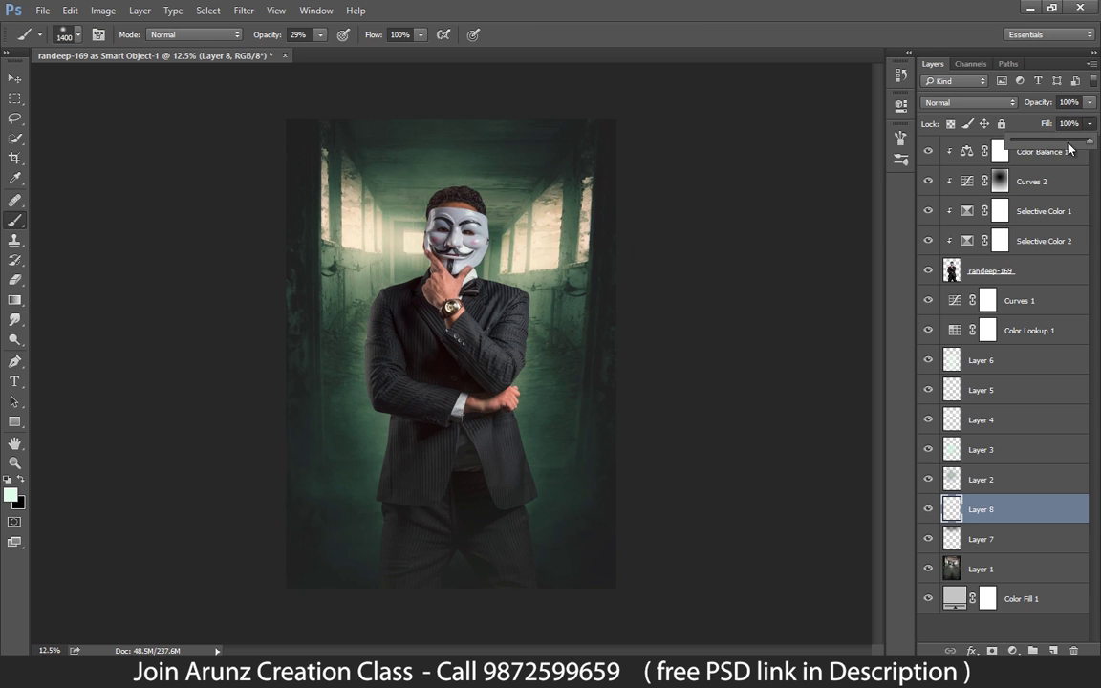
left_click_drag(1068, 145, 1066, 145)
scroll(570, 369, "down", 4)
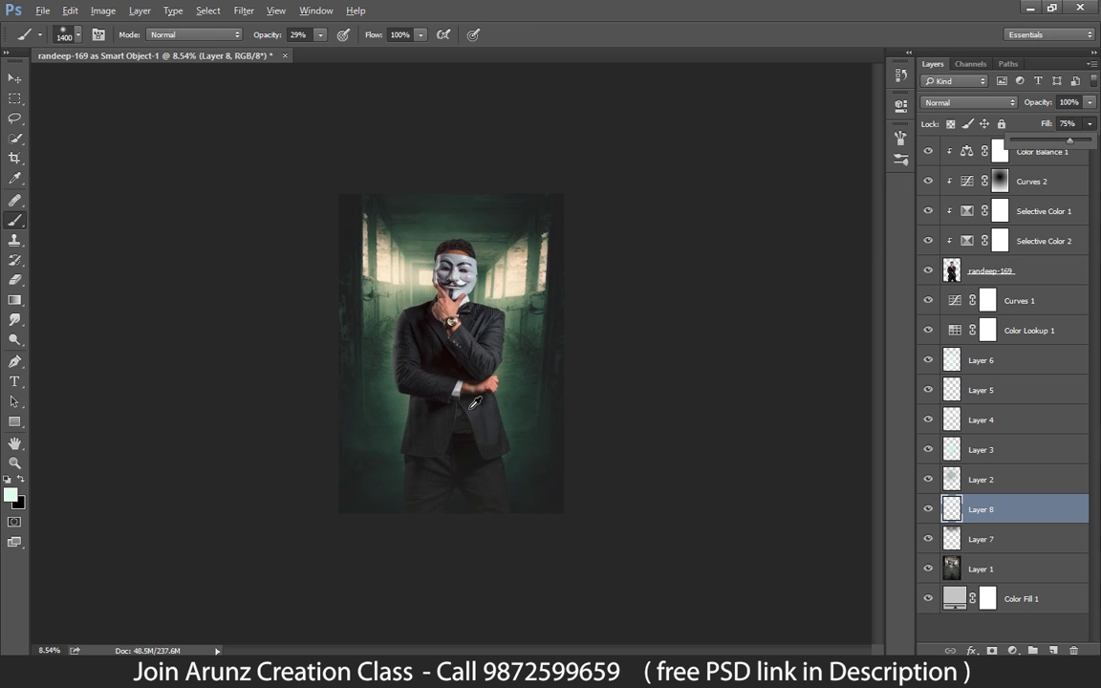
scroll(468, 401, "up", 3)
scroll(468, 401, "up", 1)
key("v")
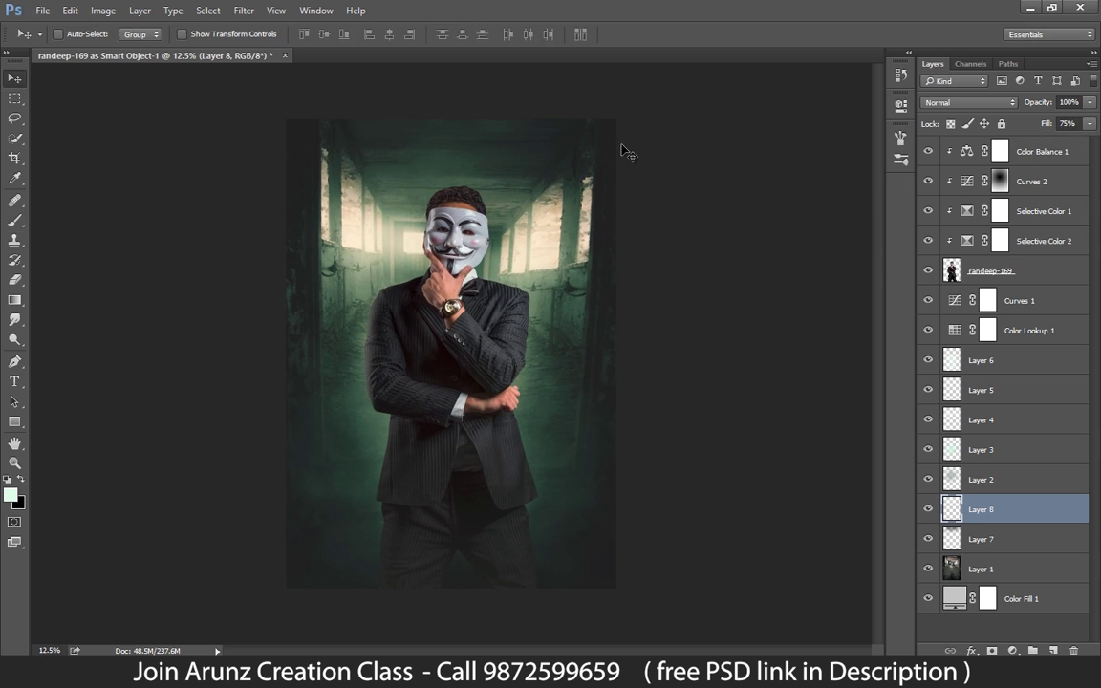
Step: Add a clipped edge-light layer directly above the masked man's layer, using Color Dodge blending and 62% Fill
left_click(1060, 155)
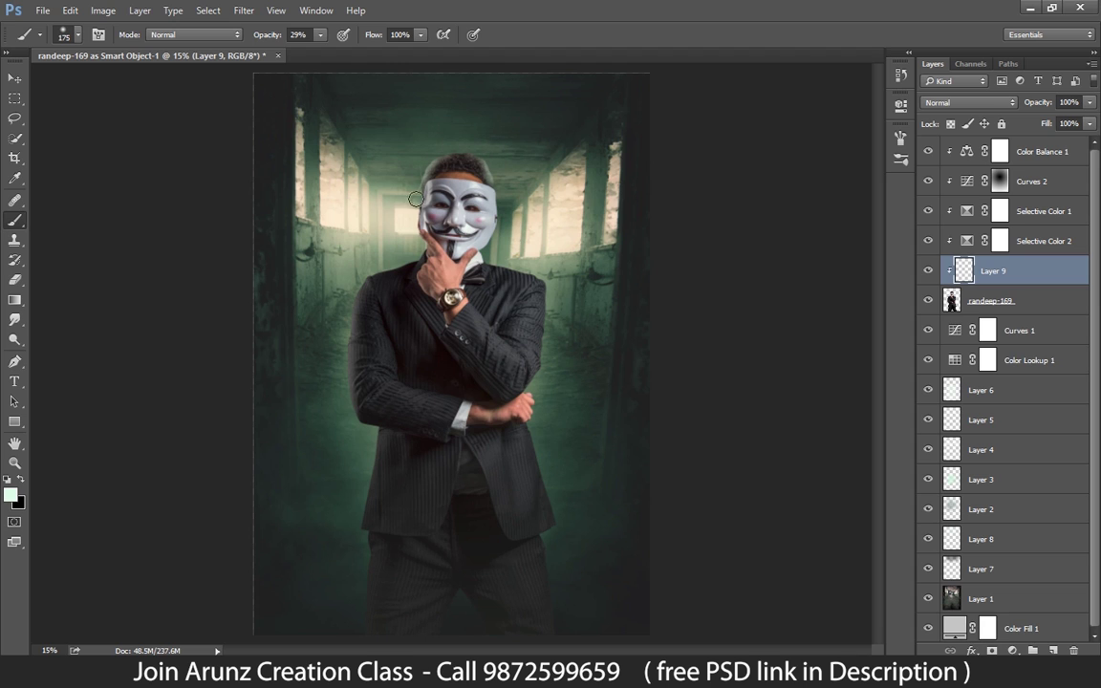
left_click(999, 103)
left_click(894, 197)
left_click(1089, 123)
mouse_move(1084, 140)
left_mouse_down()
mouse_move(1051, 141)
mouse_move(1076, 141)
left_mouse_up()
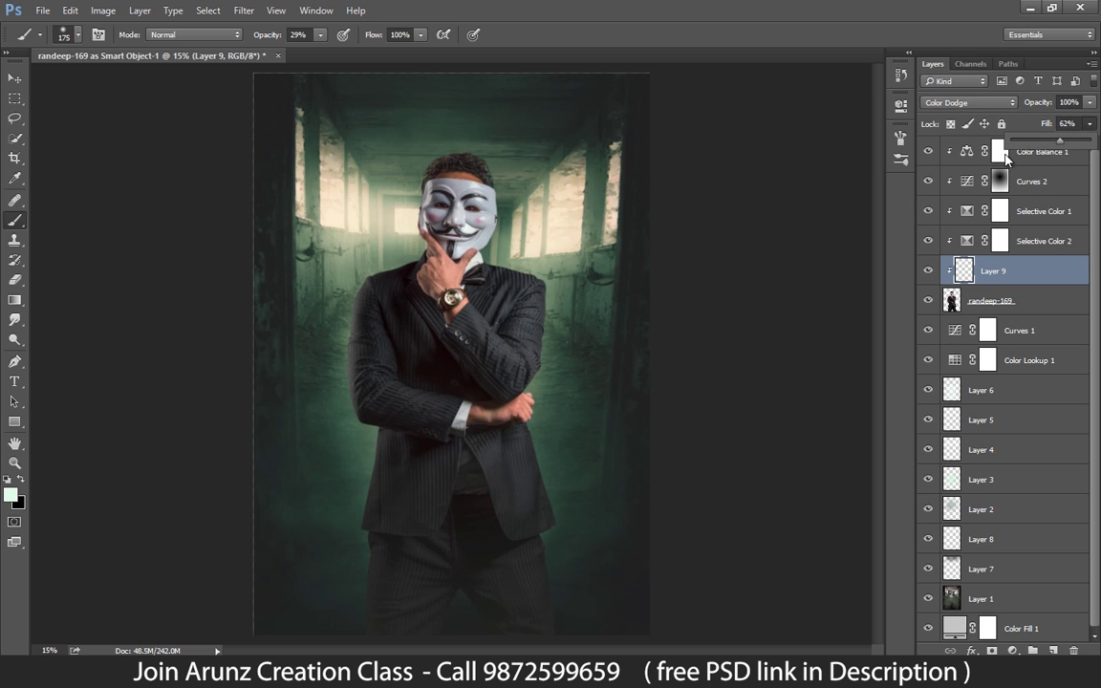
left_click(487, 158)
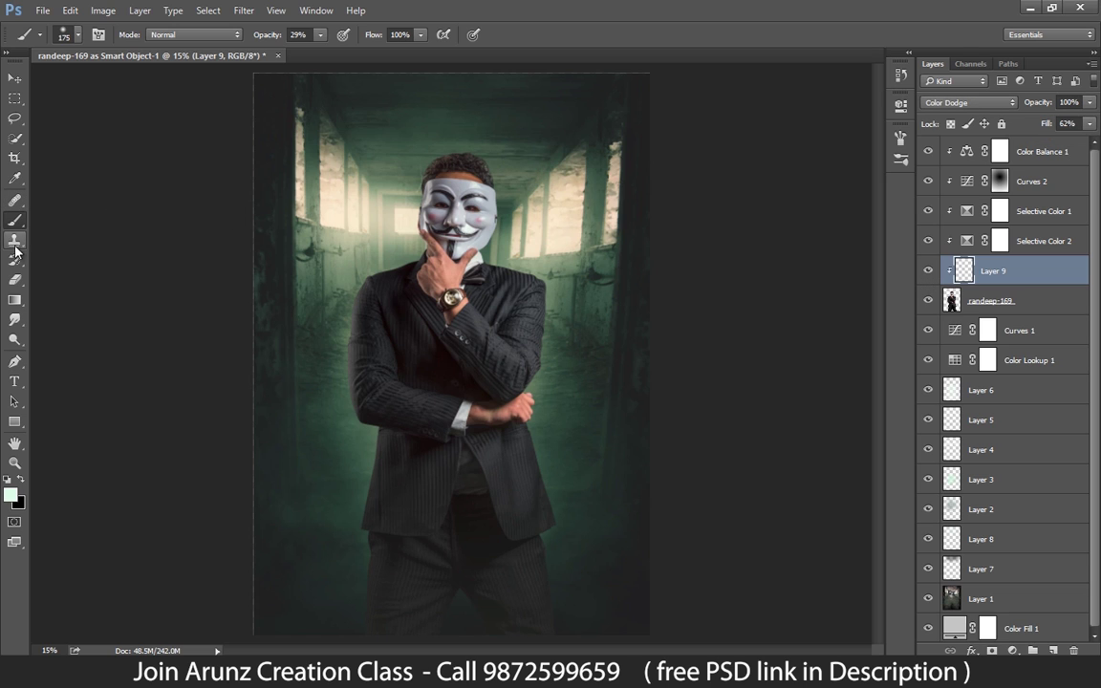
key("e")
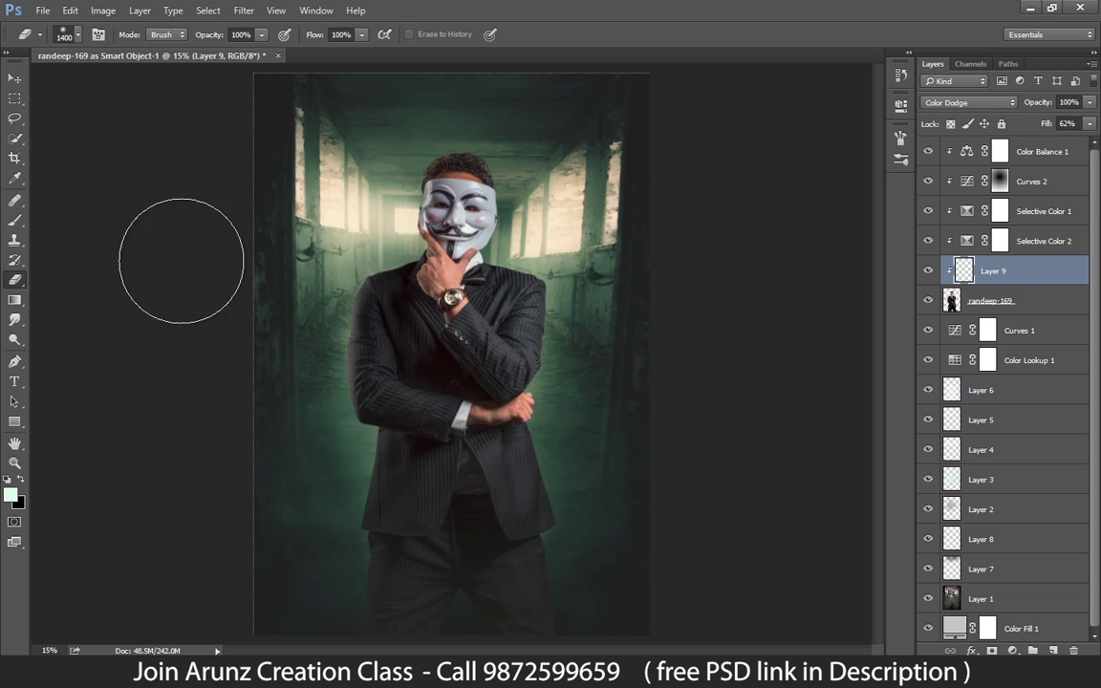
left_click(14, 219)
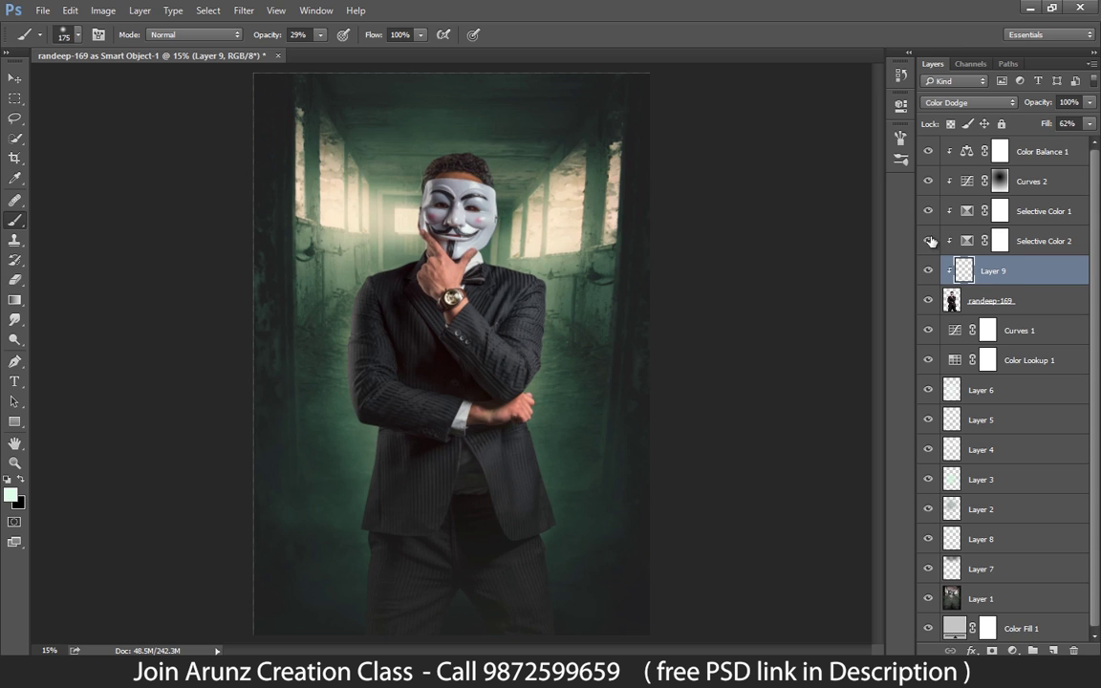
left_click(1089, 126)
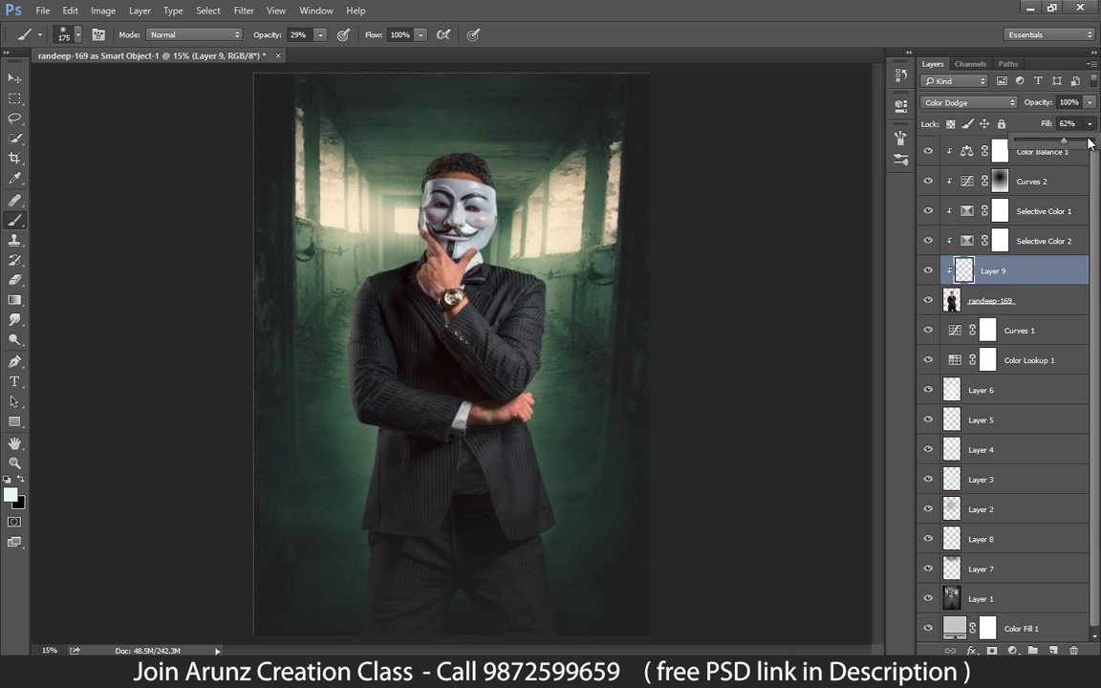
Step: Add a Curves adjustment layer above the Color Balance layer and pull its midtones strongly down
left_click(1001, 153)
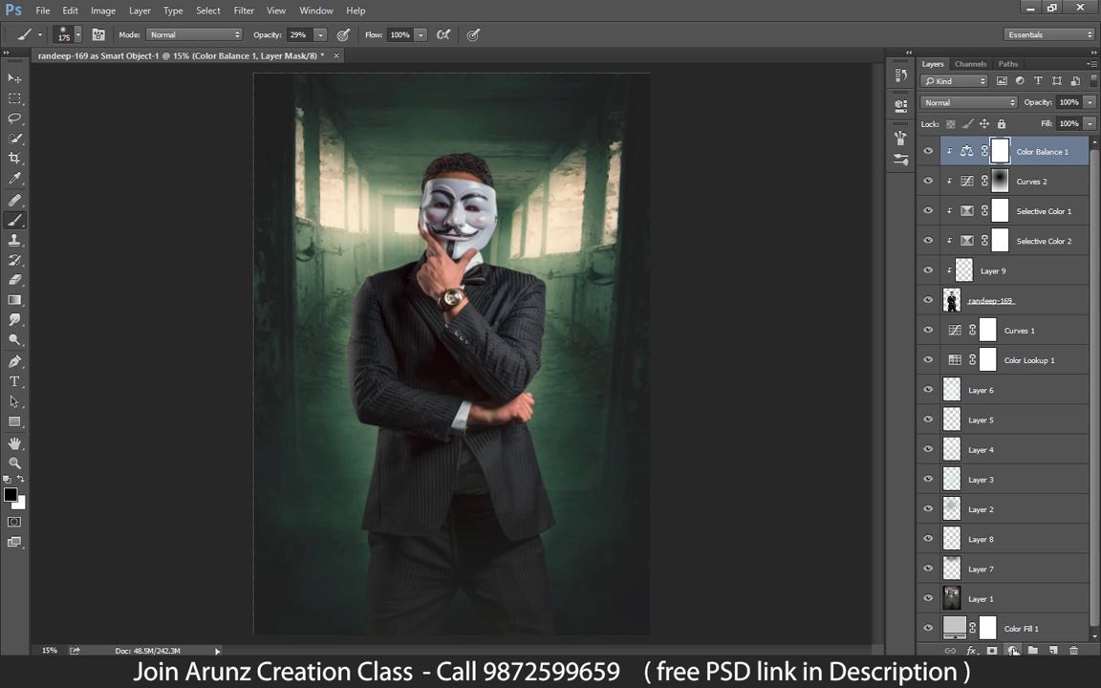
left_click(1012, 651)
left_click(1022, 448)
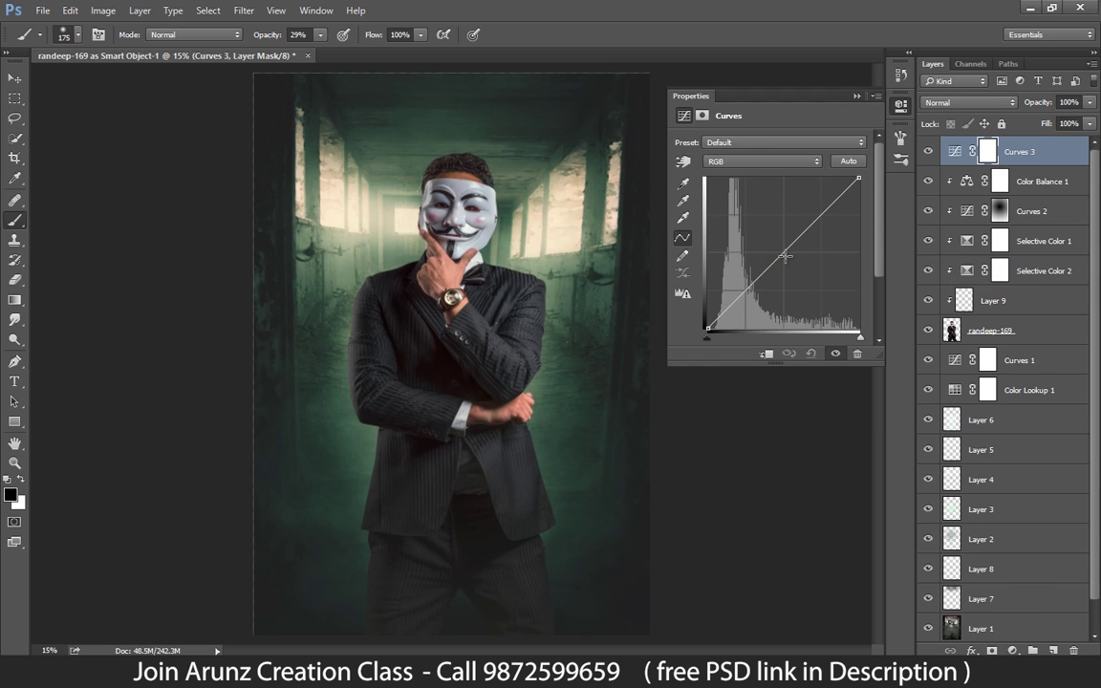
left_click_drag(782, 254, 770, 308)
left_click(856, 96)
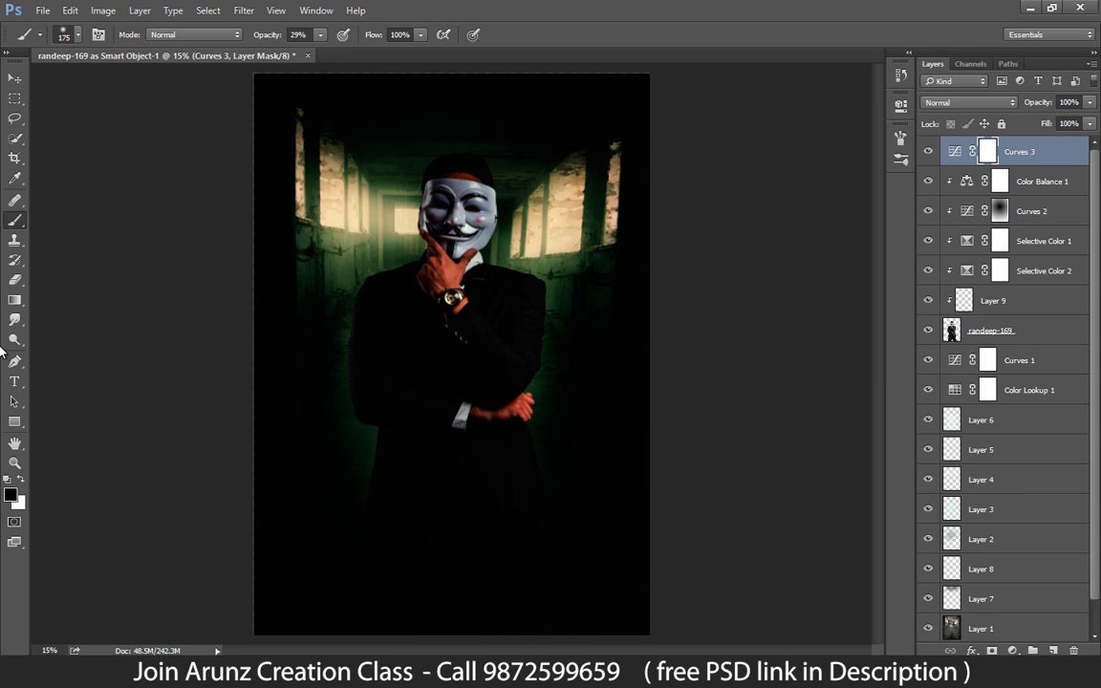
Step: Lift the black point of the new Curves layer and reshape its midtones for faded dark shadows
double_click(952, 151)
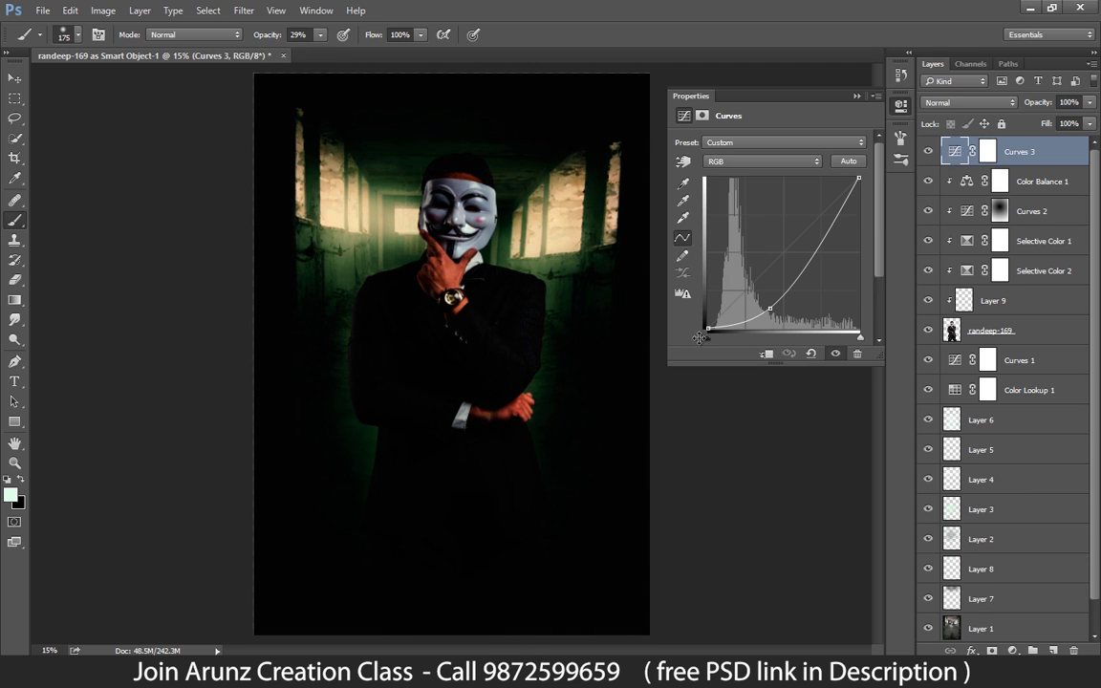
left_click_drag(711, 328, 782, 292)
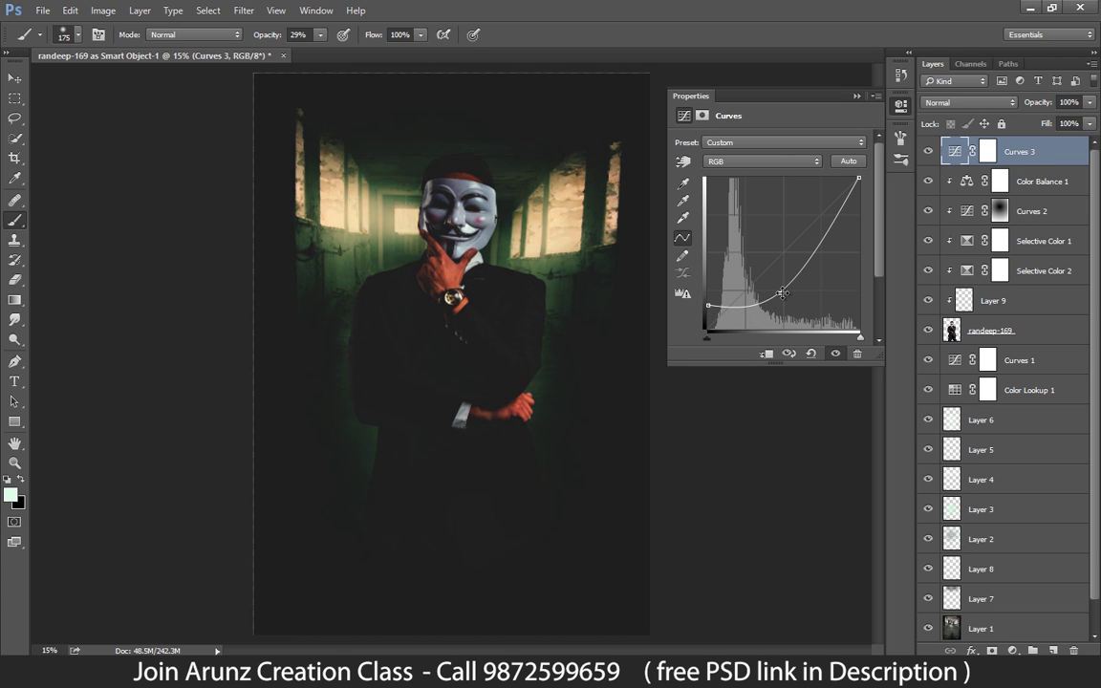
left_click(856, 99)
Step: Try fading the Curves darkening off the man with black-to-white radial gradients on its layer mask
left_click(14, 299)
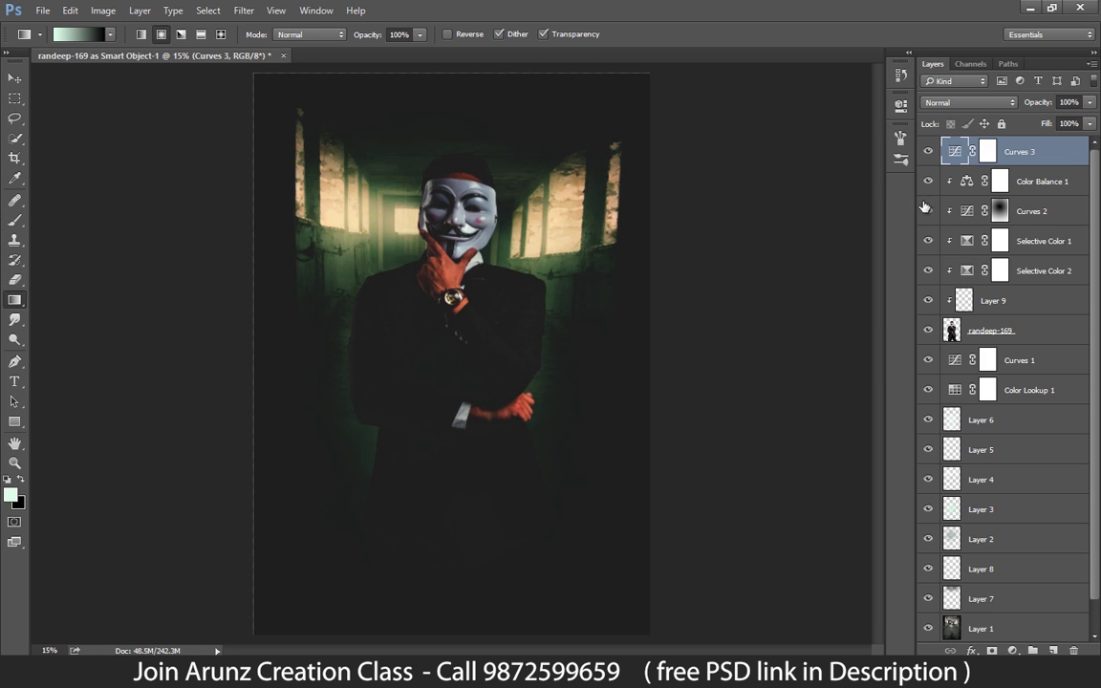
key("d")
left_click_drag(401, 224, 349, 346)
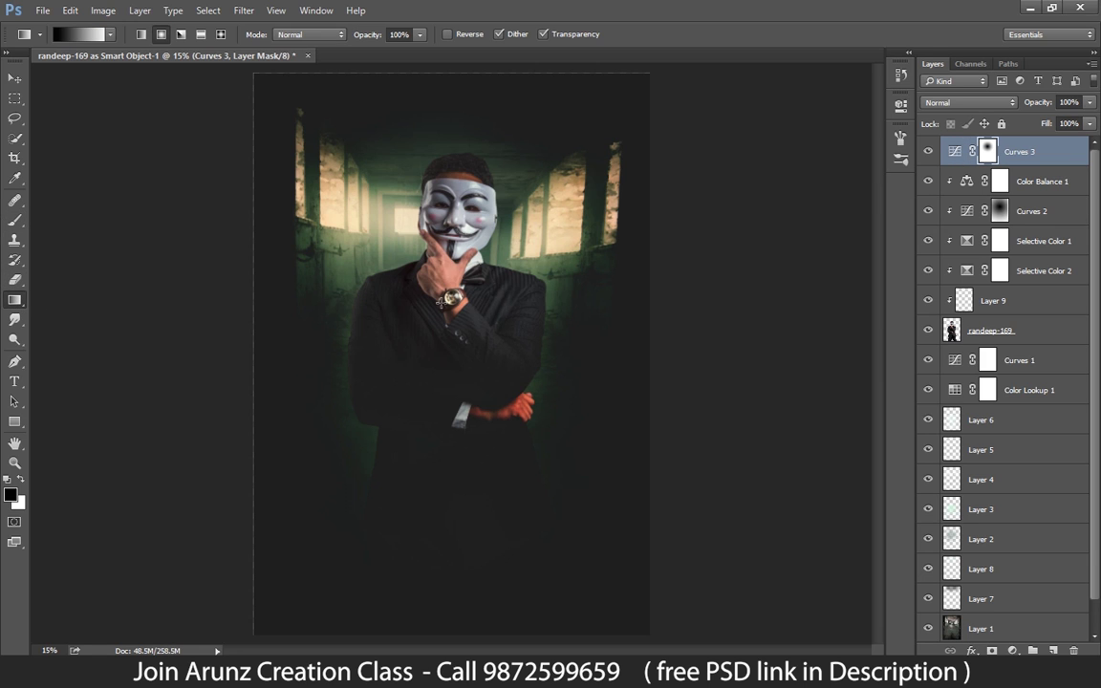
left_click_drag(406, 433, 406, 435)
left_click_drag(443, 361, 385, 482)
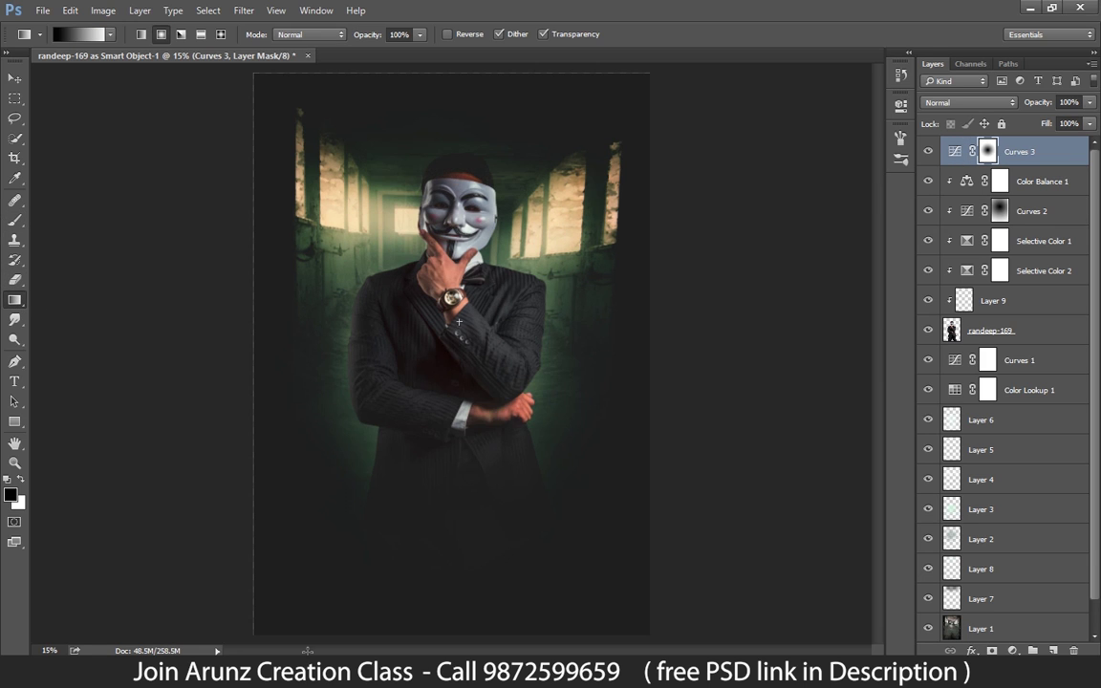
left_click_drag(458, 322, 277, 585)
left_click_drag(445, 319, 330, 658)
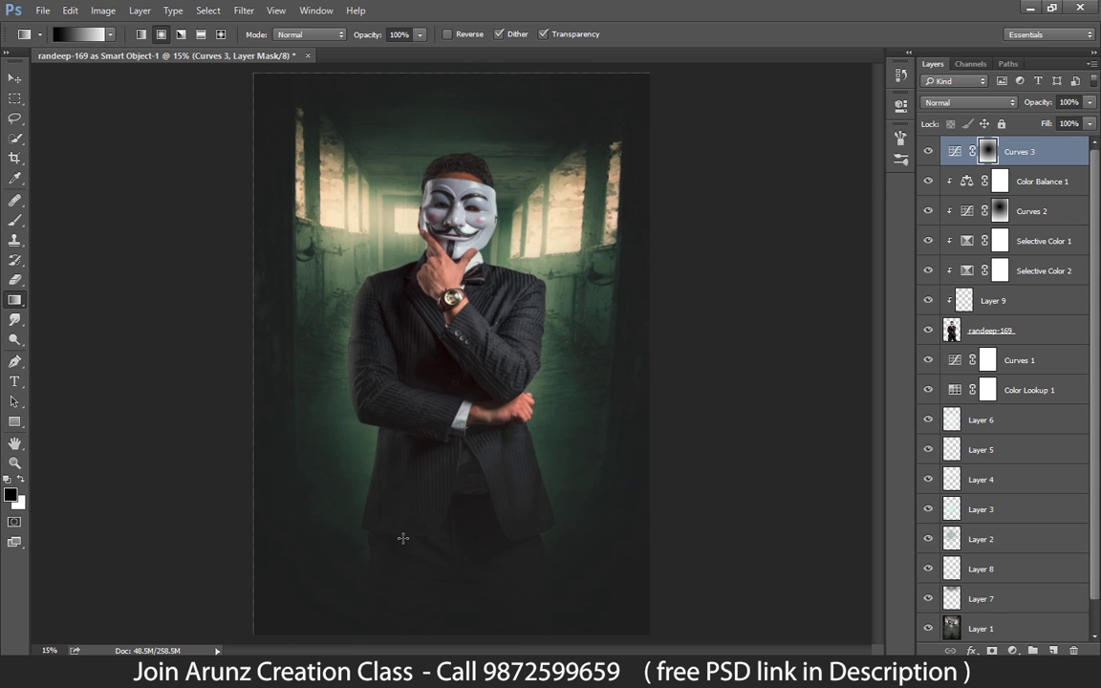
left_click_drag(428, 236, 399, 350)
left_click_drag(402, 277, 271, 580)
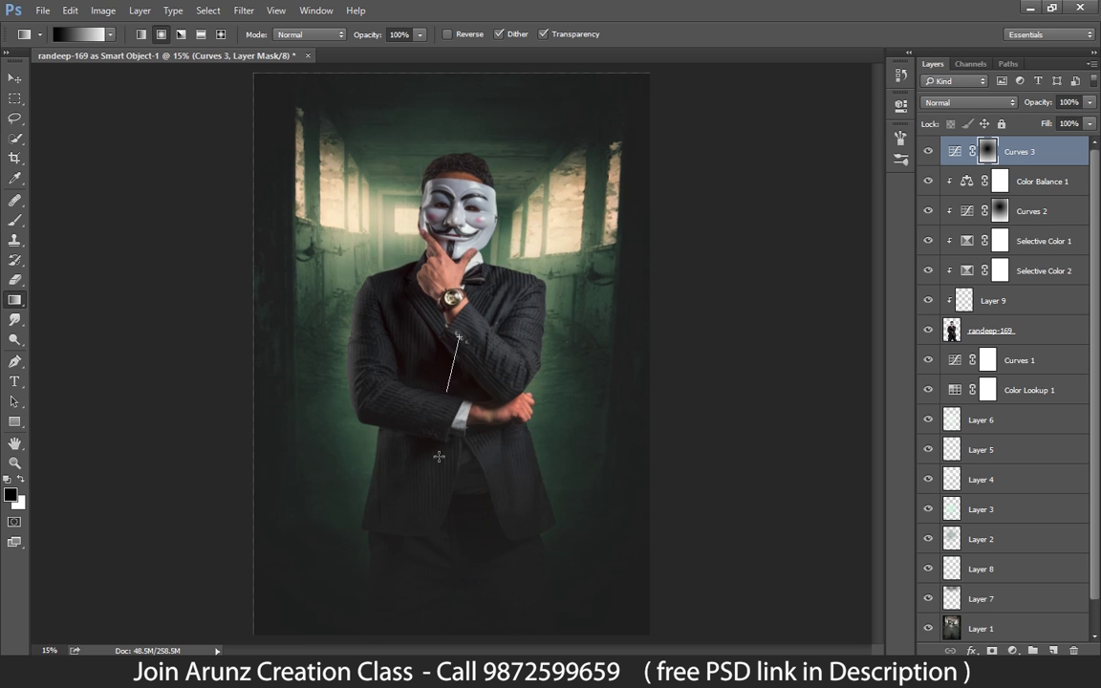
left_click_drag(438, 457, 439, 456)
left_click_drag(417, 317, 318, 561)
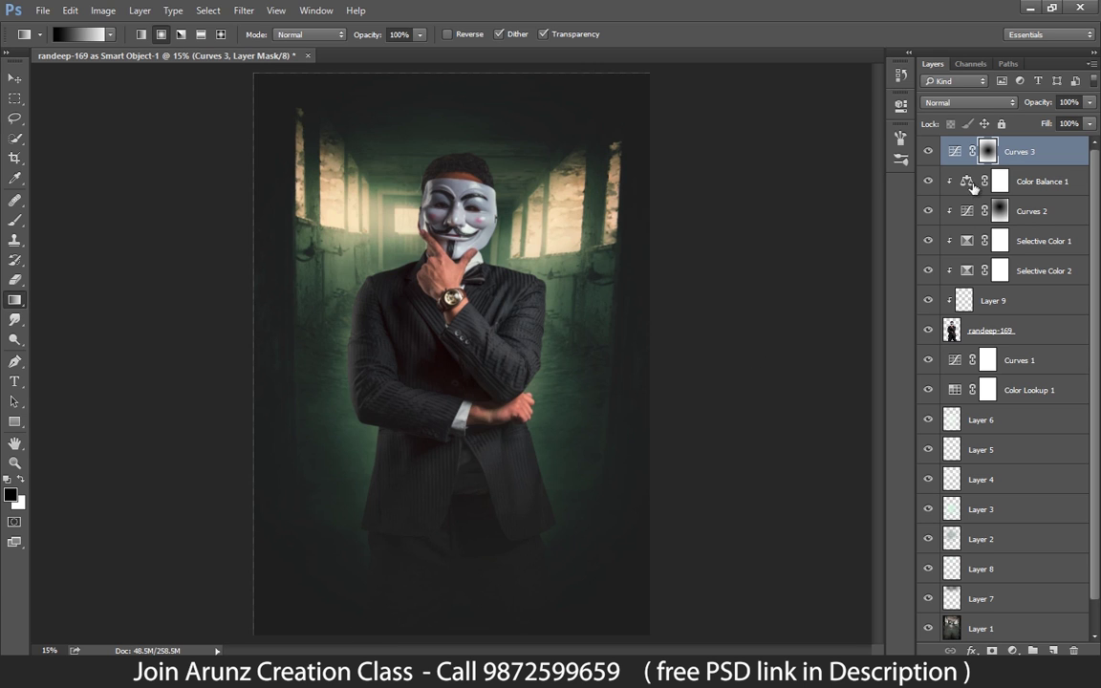
Step: Delete the mask of the top Curves layer and replace it with a new mask inverted to black
right_click(992, 151)
left_click(993, 175)
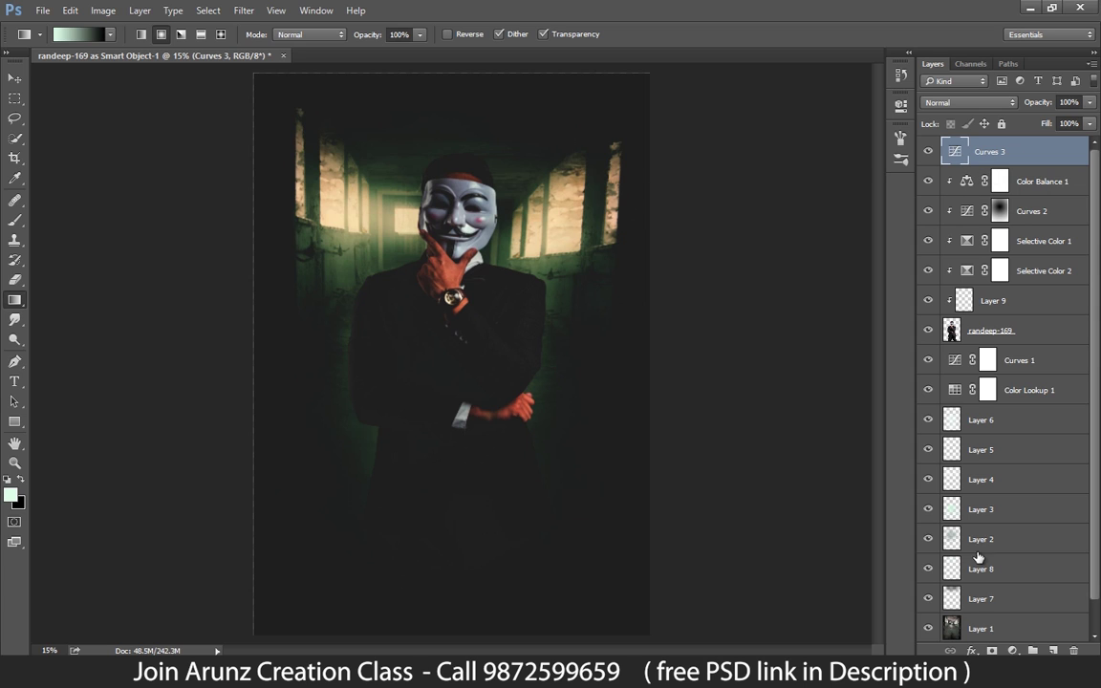
left_click(992, 650)
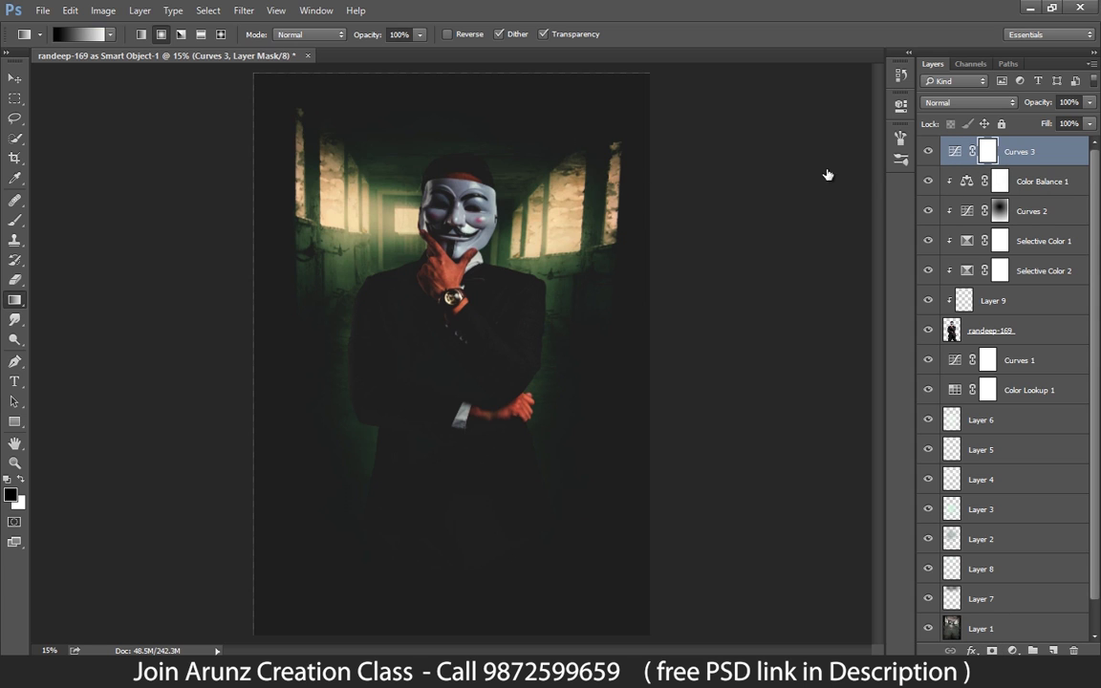
key("ctrl+i")
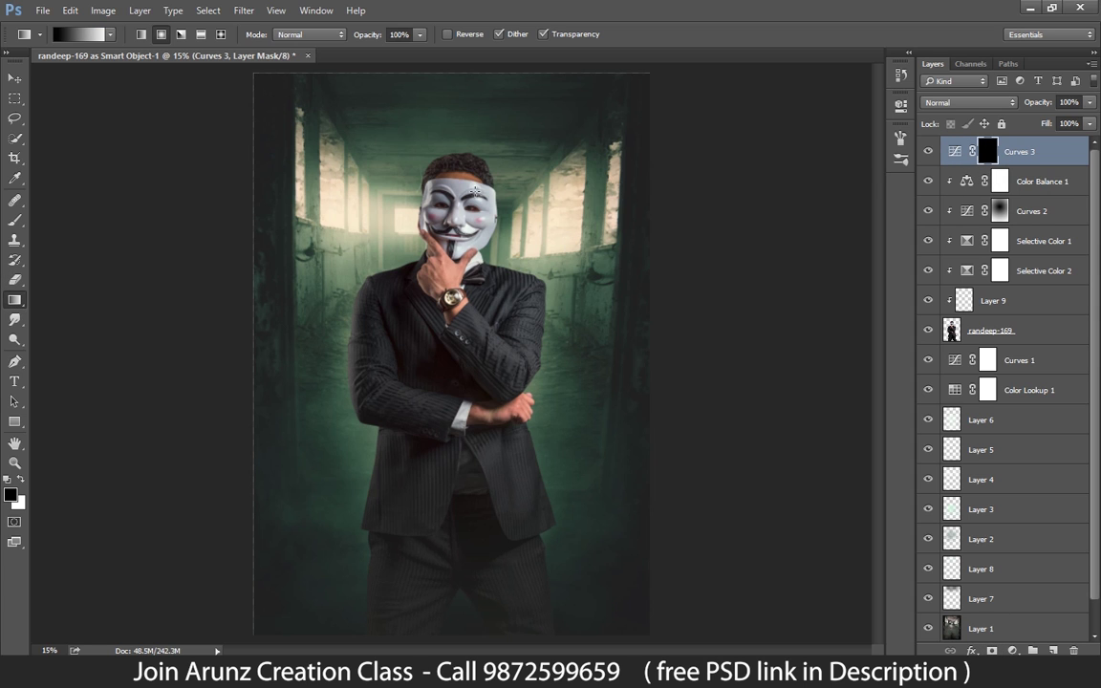
Step: Draw a black-to-white linear gradient on the Curves mask so the darkening covers only the ceiling area above the man
left_click_drag(475, 190, 485, 62)
key("ctrl+z")
left_click(140, 33)
left_click_drag(397, 353, 400, 348)
key("ctrl+z")
left_click_drag(442, 296, 449, 86)
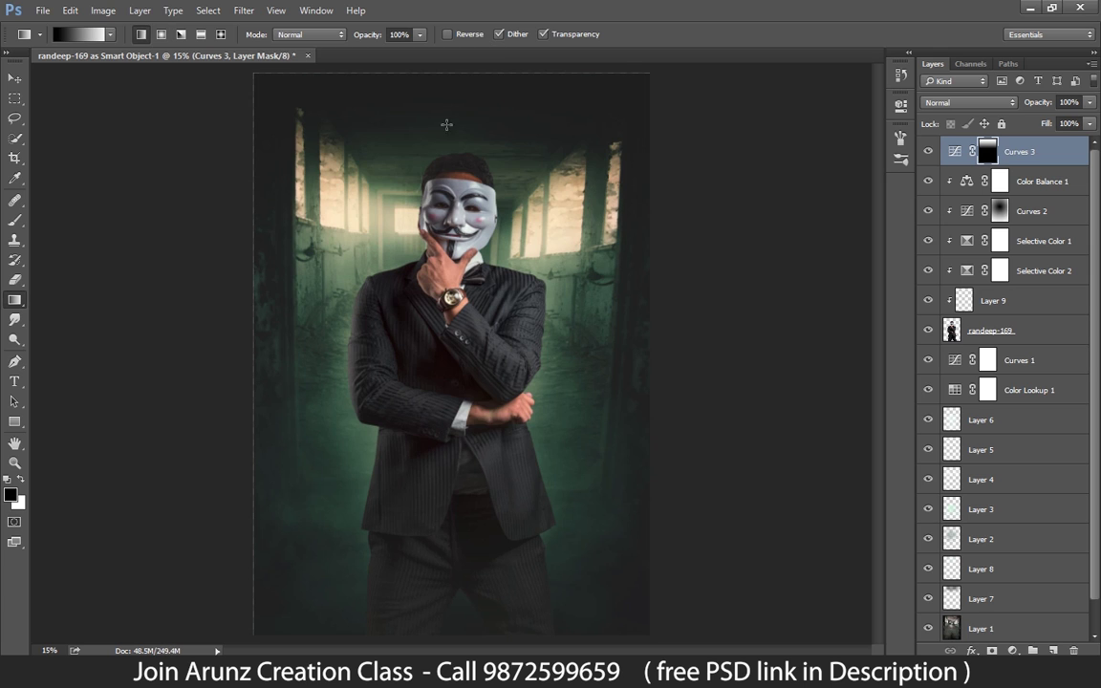
left_click_drag(456, 259, 451, 192)
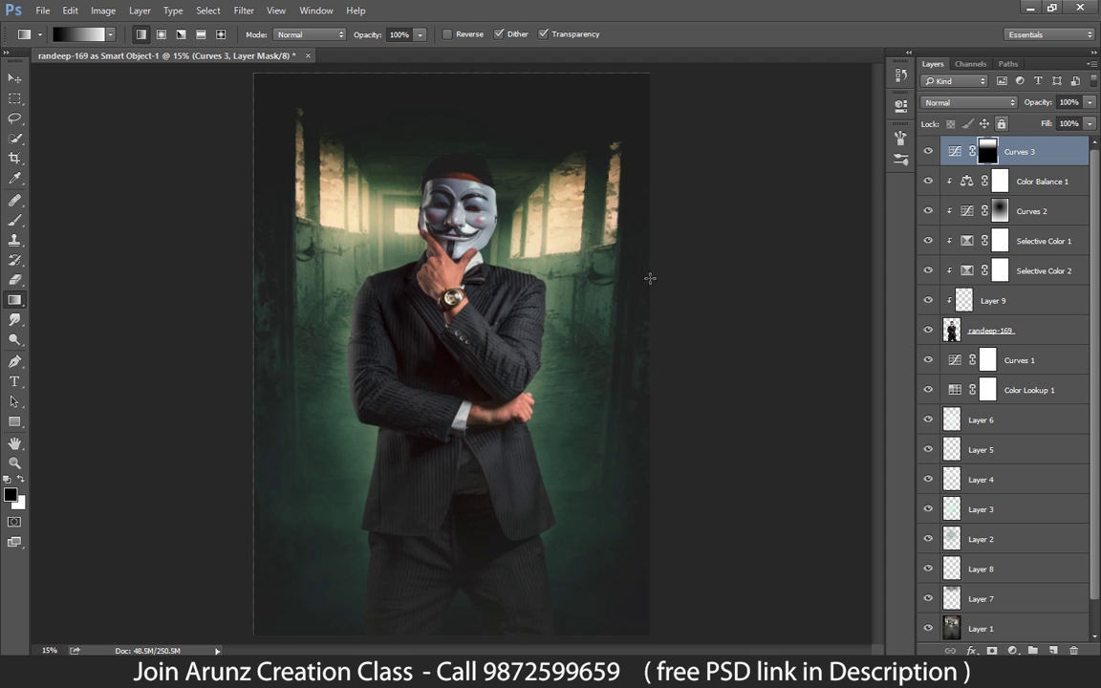
key("ctrl+z")
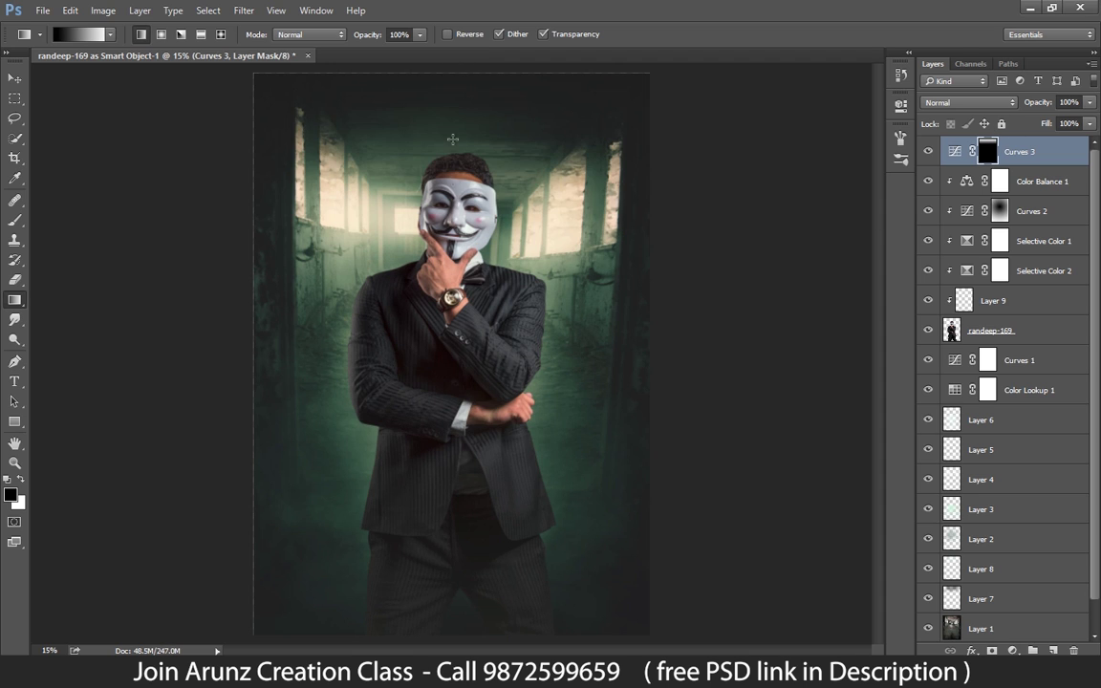
left_click_drag(461, 110, 463, 117)
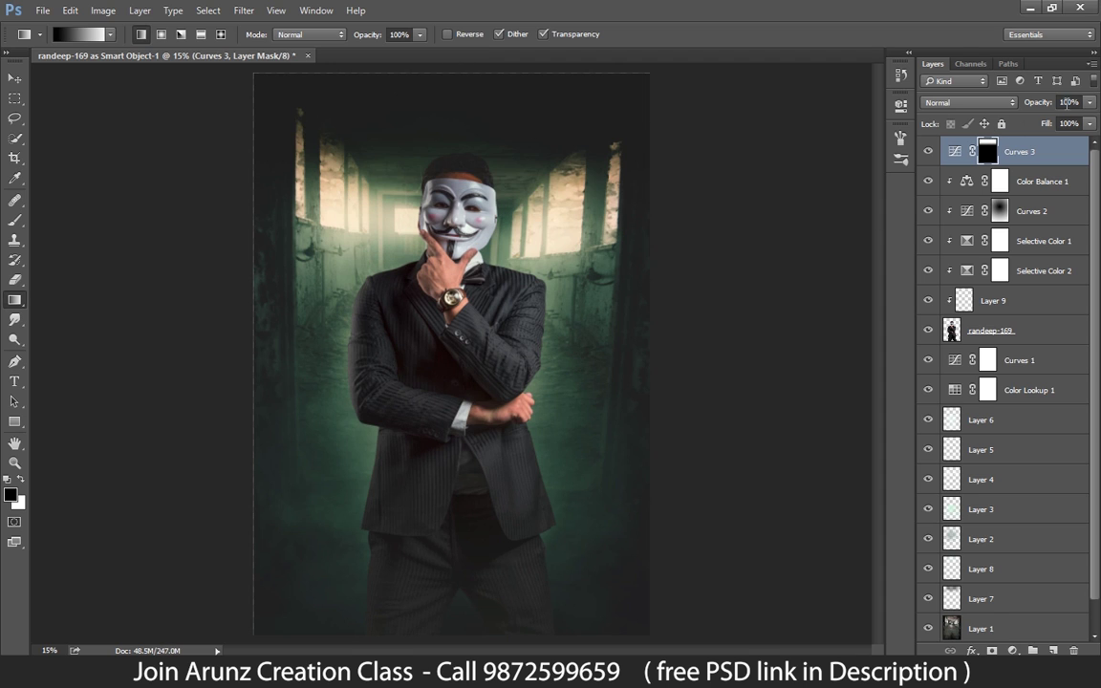
Step: Soften the top Curves layer by raising its midtones and lowering its black point, and compare the image without and with it
double_click(953, 155)
mouse_move(778, 294)
left_mouse_down()
mouse_move(782, 277)
mouse_move(777, 288)
left_mouse_up()
left_click_drag(710, 307, 703, 315)
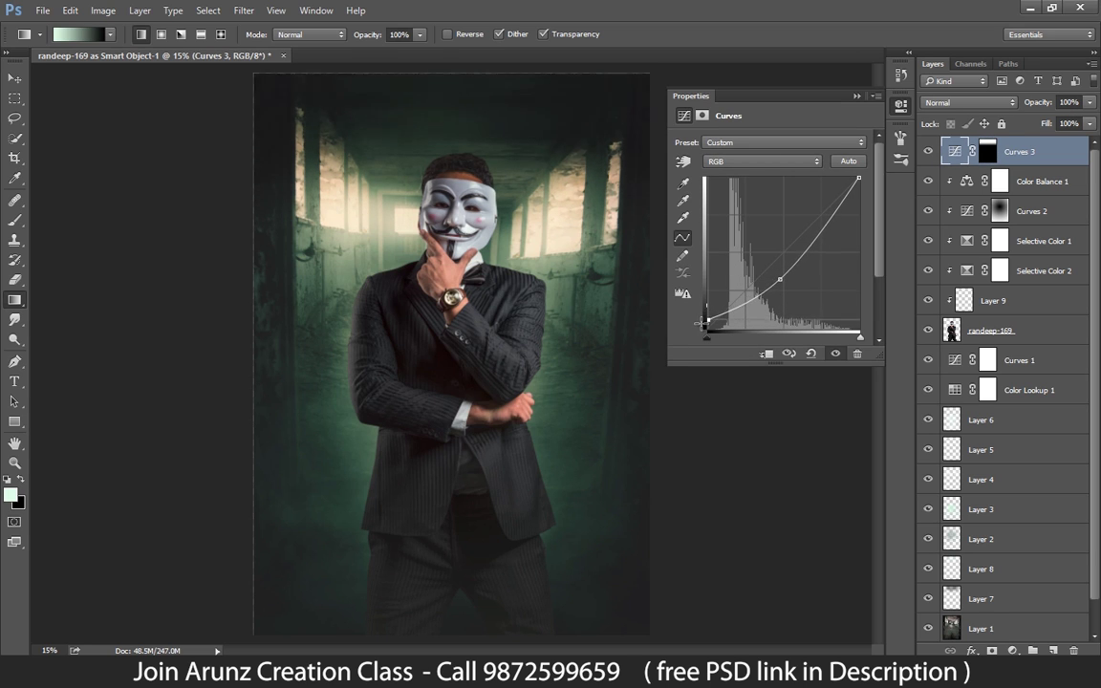
left_click_drag(780, 279, 788, 272)
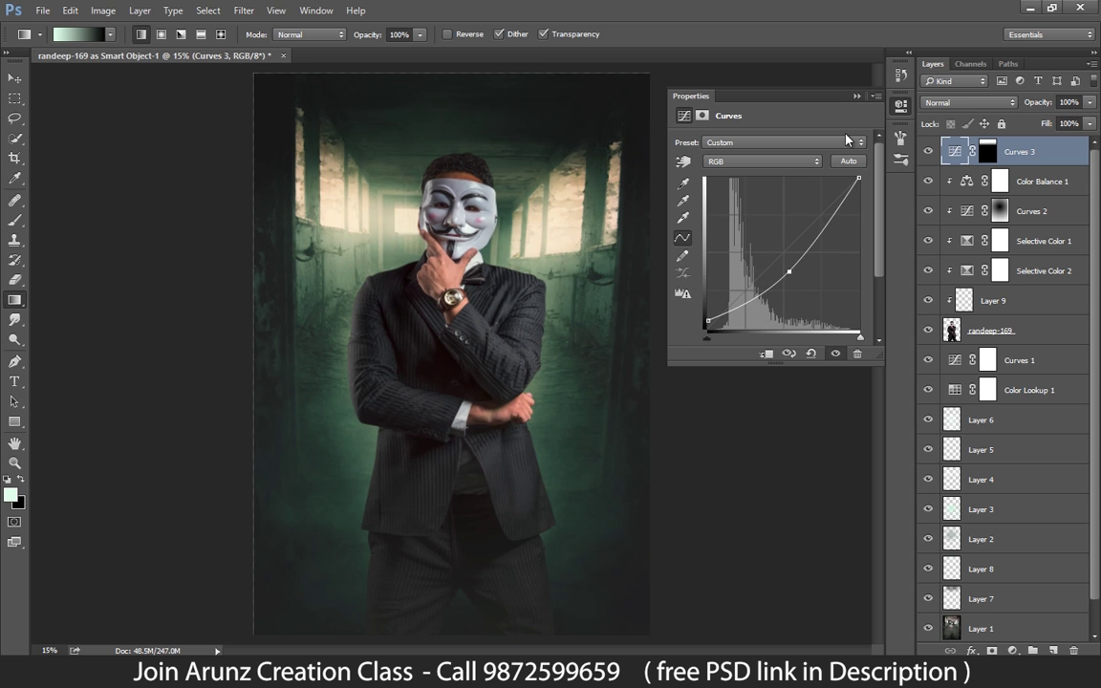
left_click(854, 97)
left_click(927, 153)
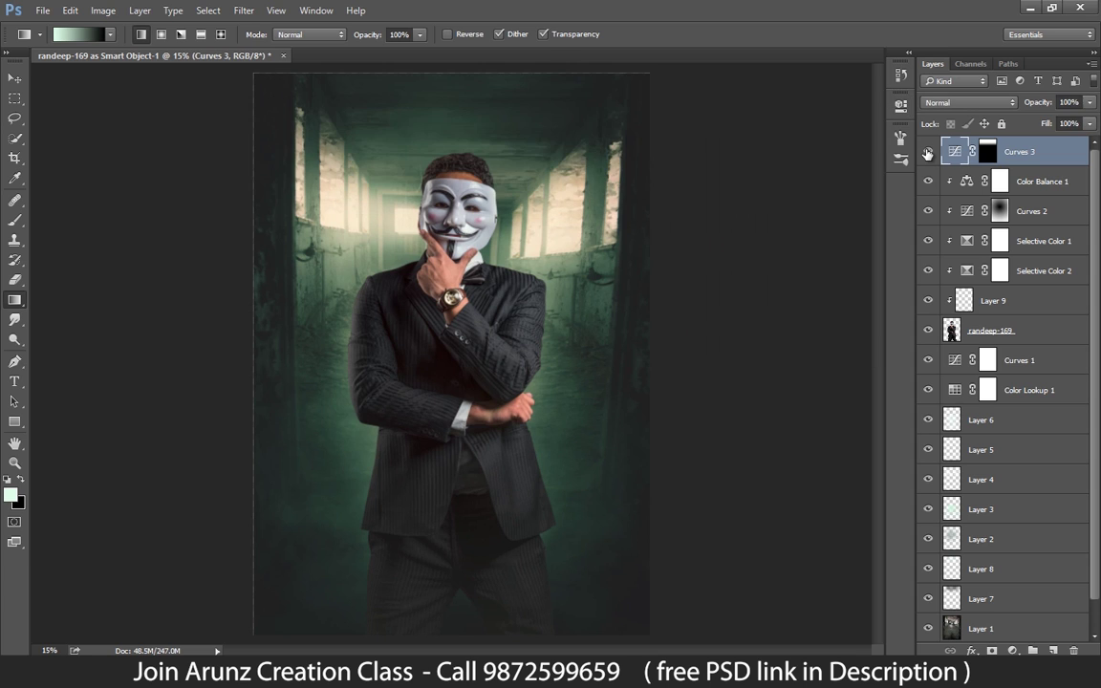
left_click(927, 153)
left_click(927, 153)
left_click(927, 152)
Step: Restore the man's head on the top Curves mask with a soft black brush enlarged to 900 px at 29% opacity
left_click(15, 221)
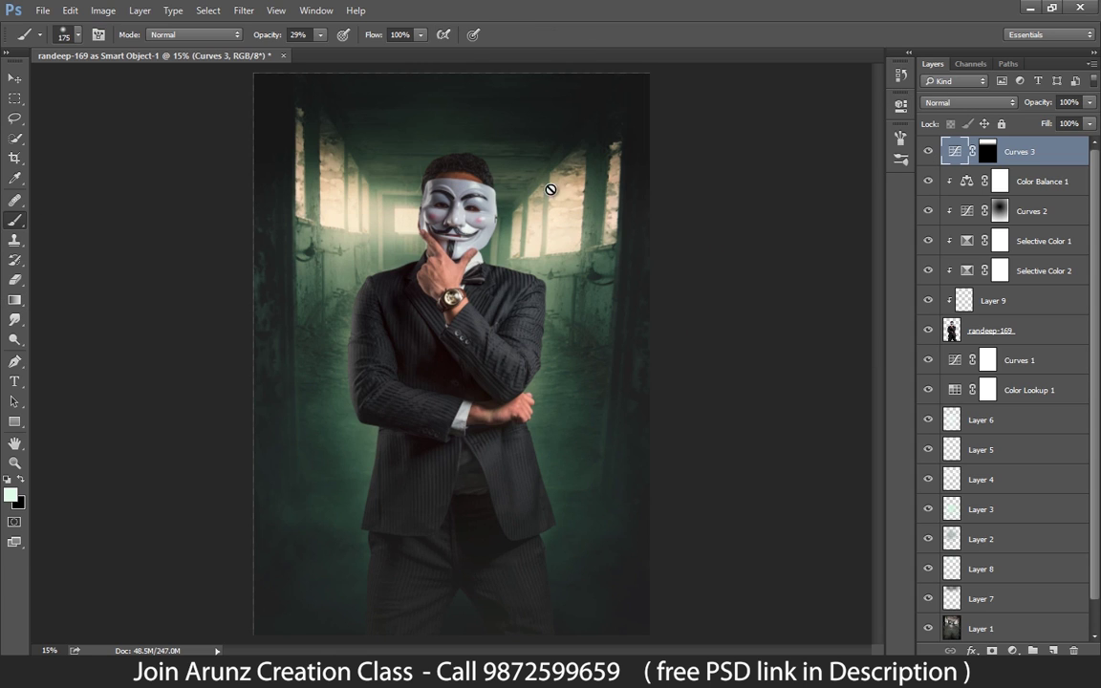
left_click(987, 153)
key("x")
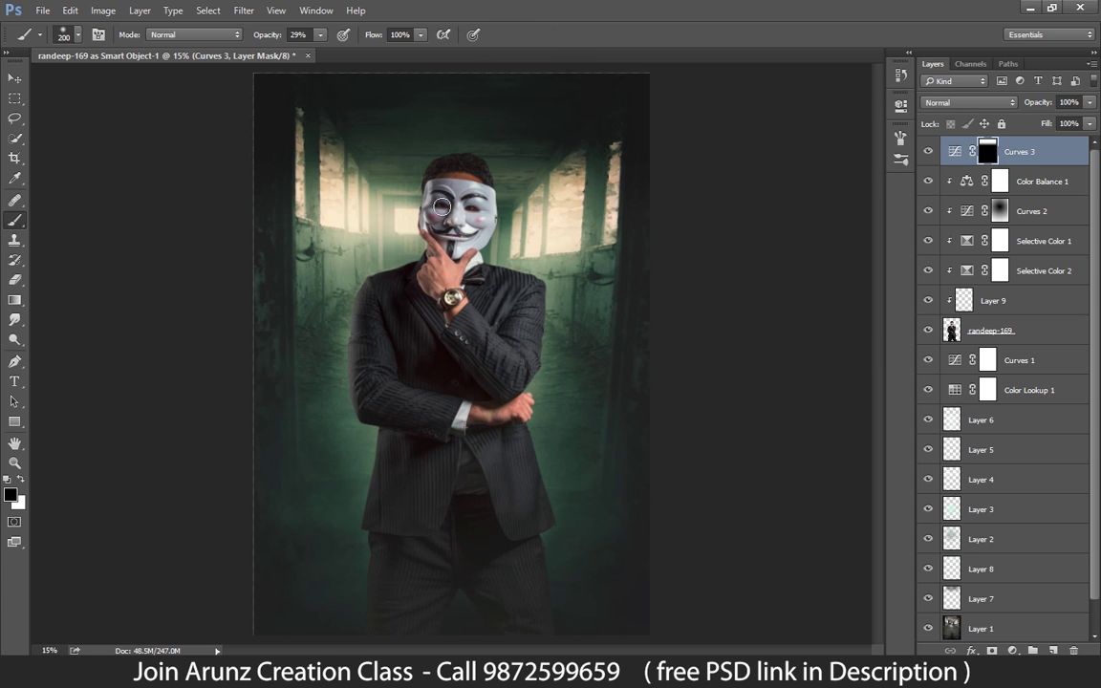
key("bracketright")
key("bracketright")
key("bracketright")
key("bracketright")
key("bracketright")
key("bracketright")
key("bracketright")
key("bracketright")
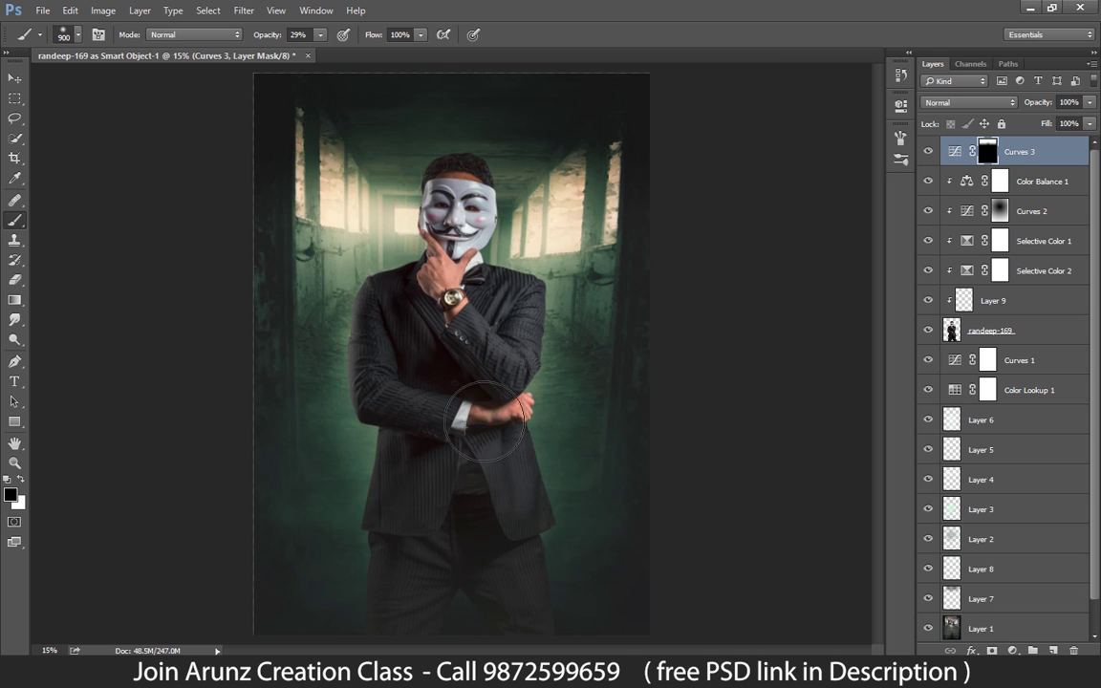
scroll(668, 382, "down", 2, "alt")
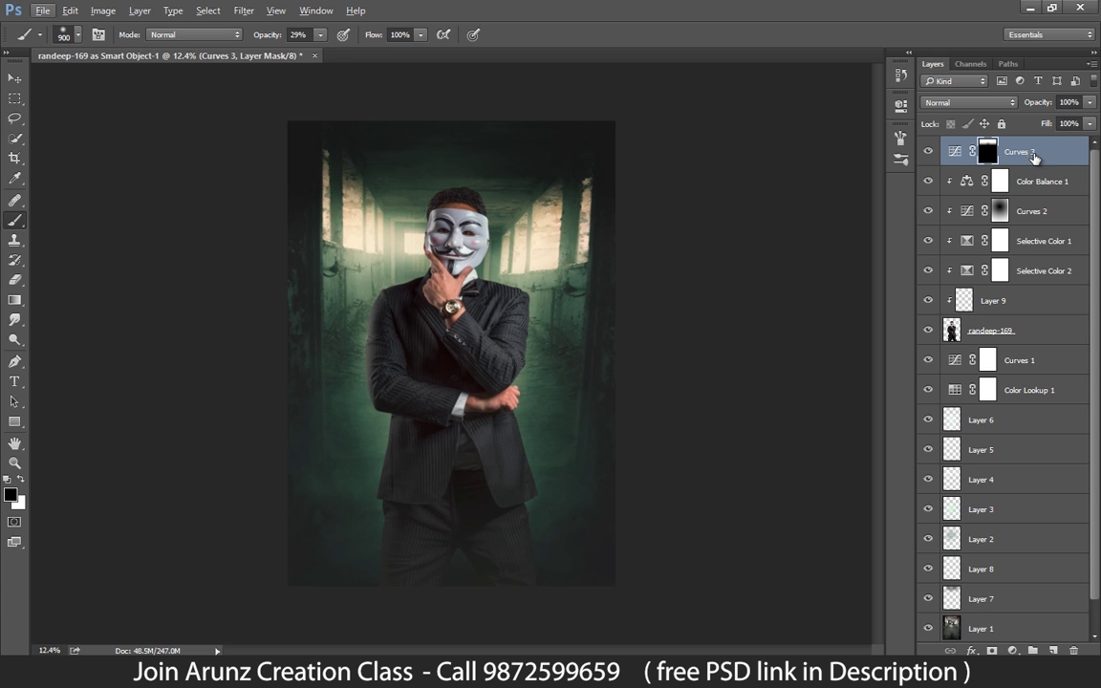
Step: Add a clipped Color Lookup adjustment directly above the masked man's layer and try the Crisp_Warm and Crisp_Winter looks
left_click(955, 151)
left_click(1045, 333)
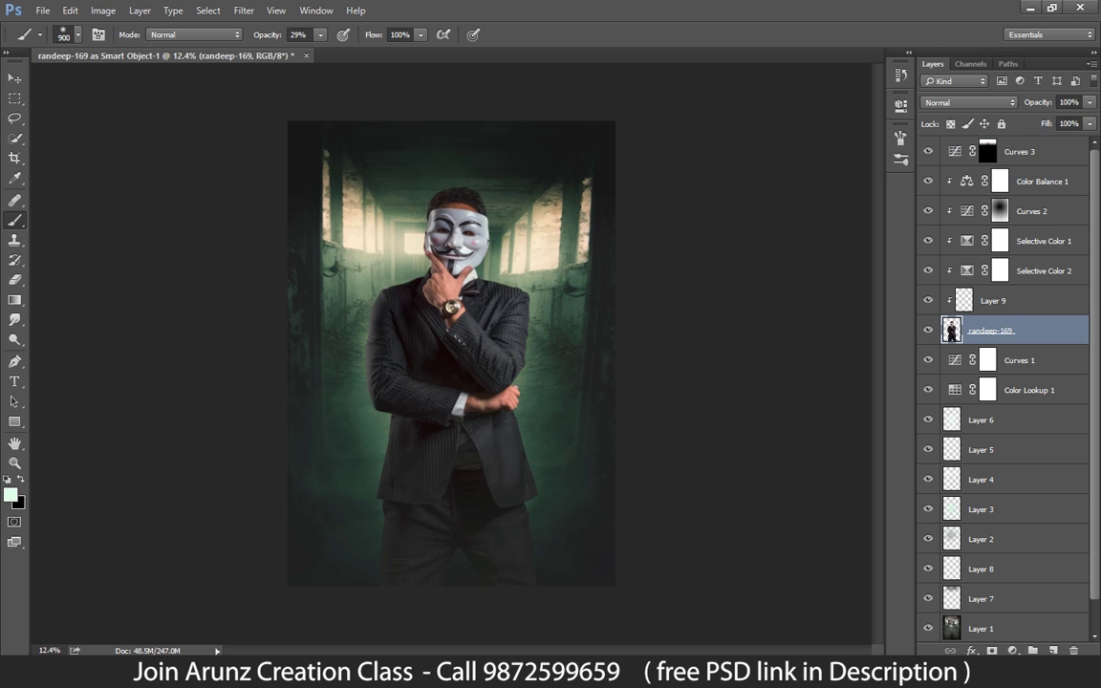
left_click(1012, 650)
left_click(1041, 559)
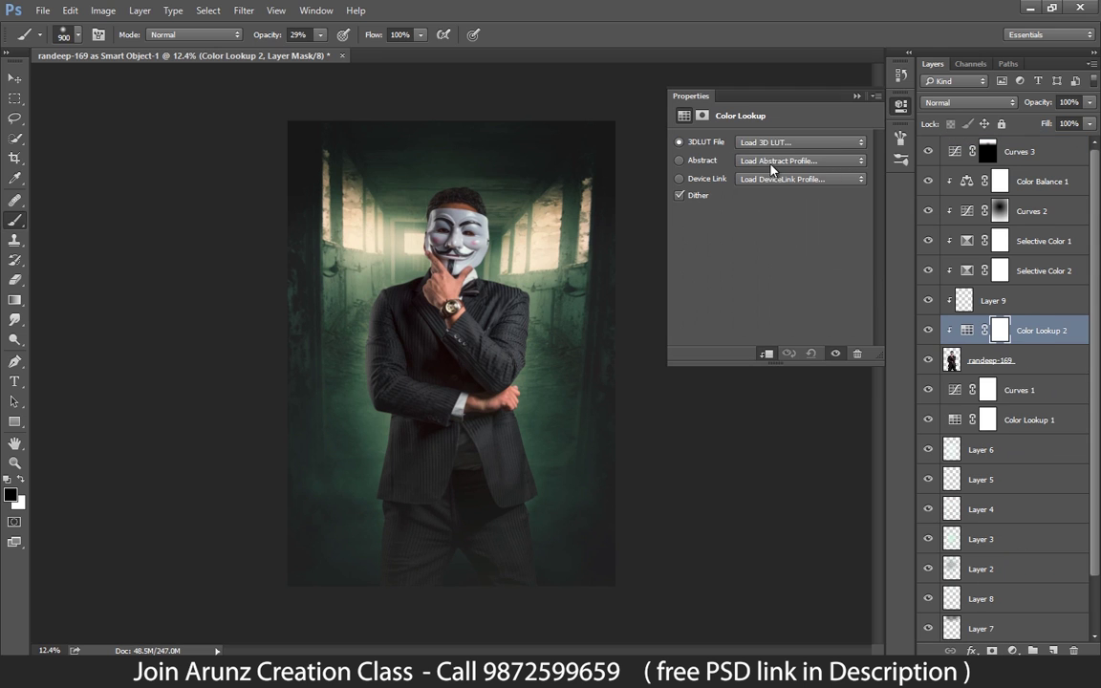
left_click(801, 142)
left_click(776, 181)
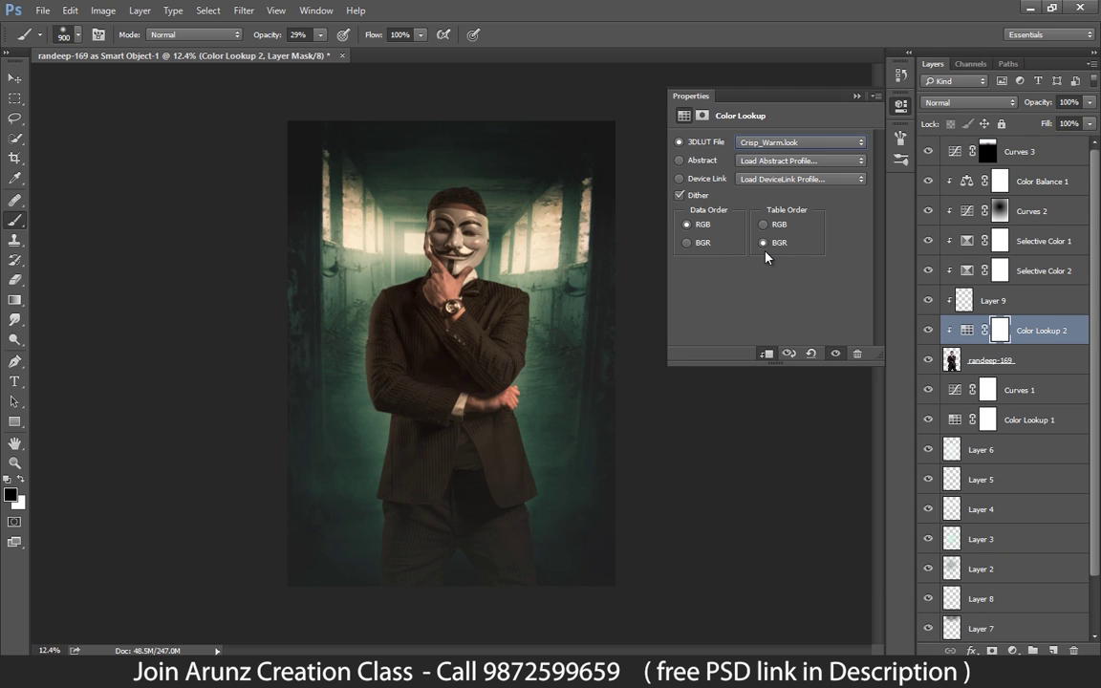
key("Down")
key("Down")
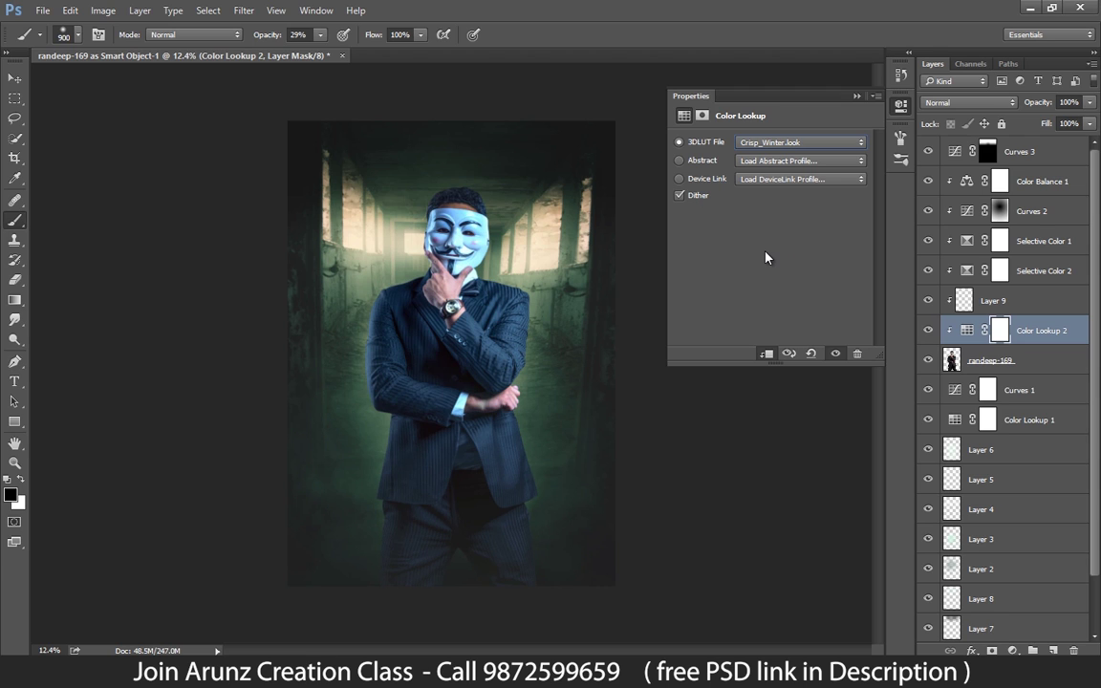
Step: Compare the masked man without and with the clipped Color Lookup adjustment
left_click(857, 96)
left_click(927, 331)
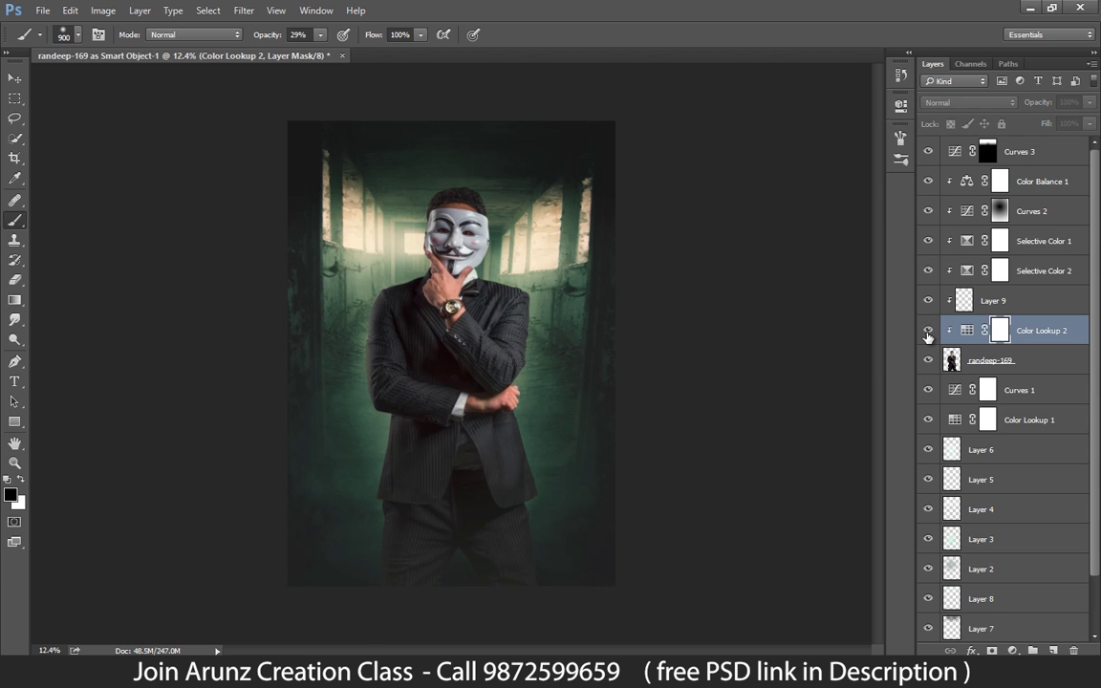
left_click(927, 332)
left_click(928, 331)
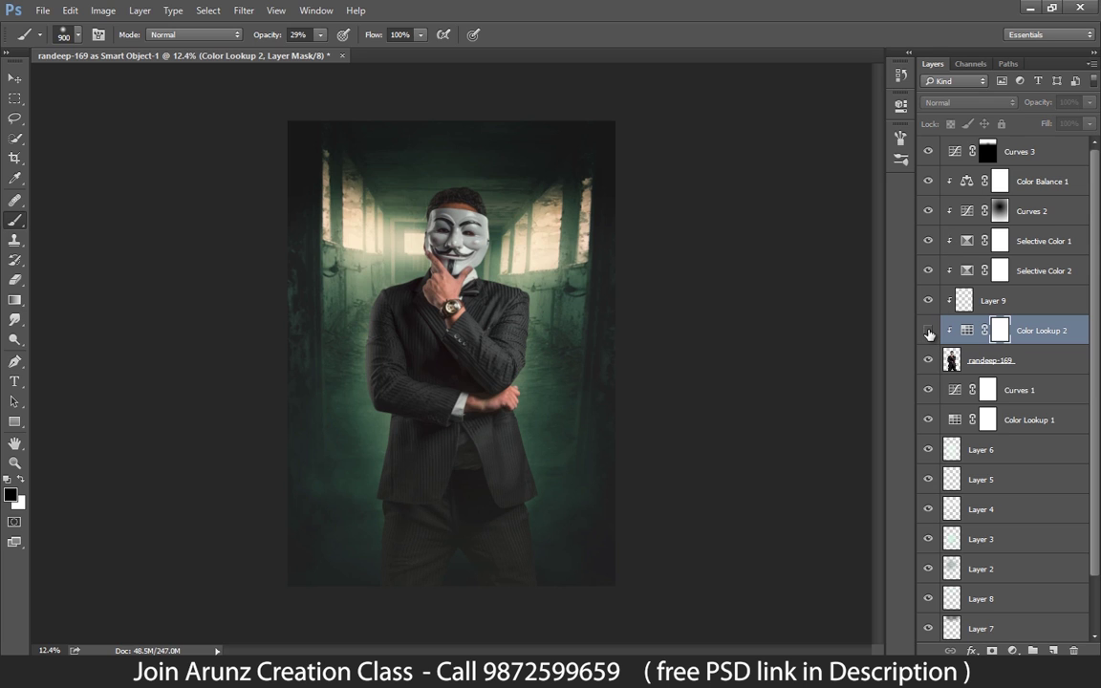
Step: Show the clipped Color Lookup layer again, then add a Color Lookup adjustment above the top Curves layer and try the Soft_Warming look
left_click(927, 331)
left_click(1022, 156)
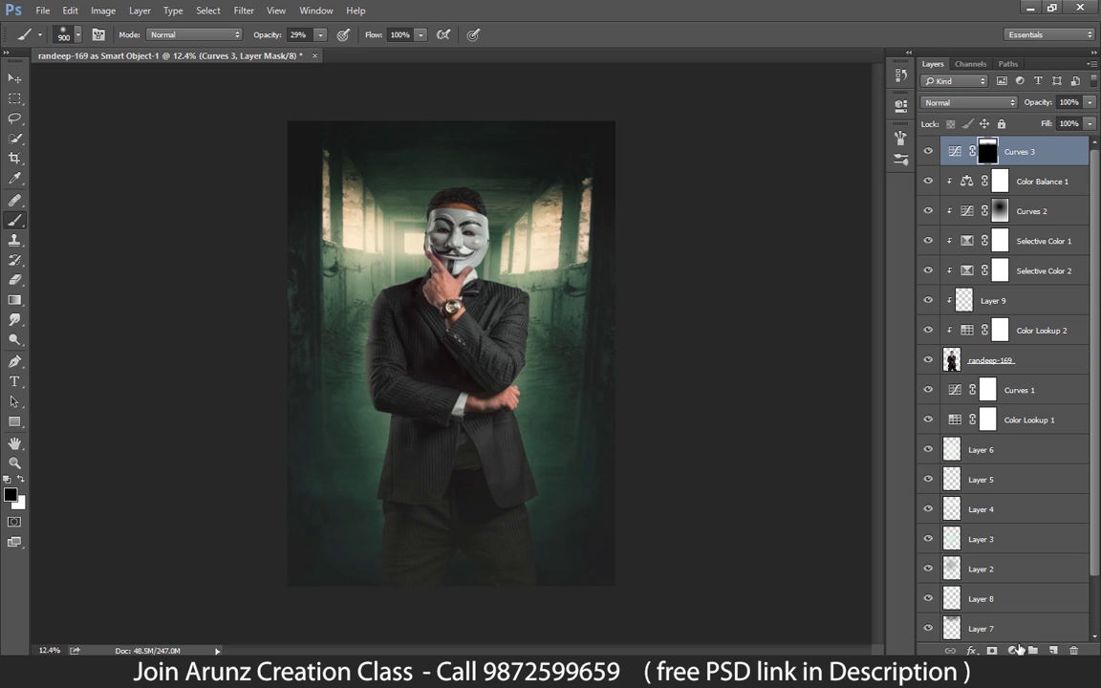
left_click(1012, 650)
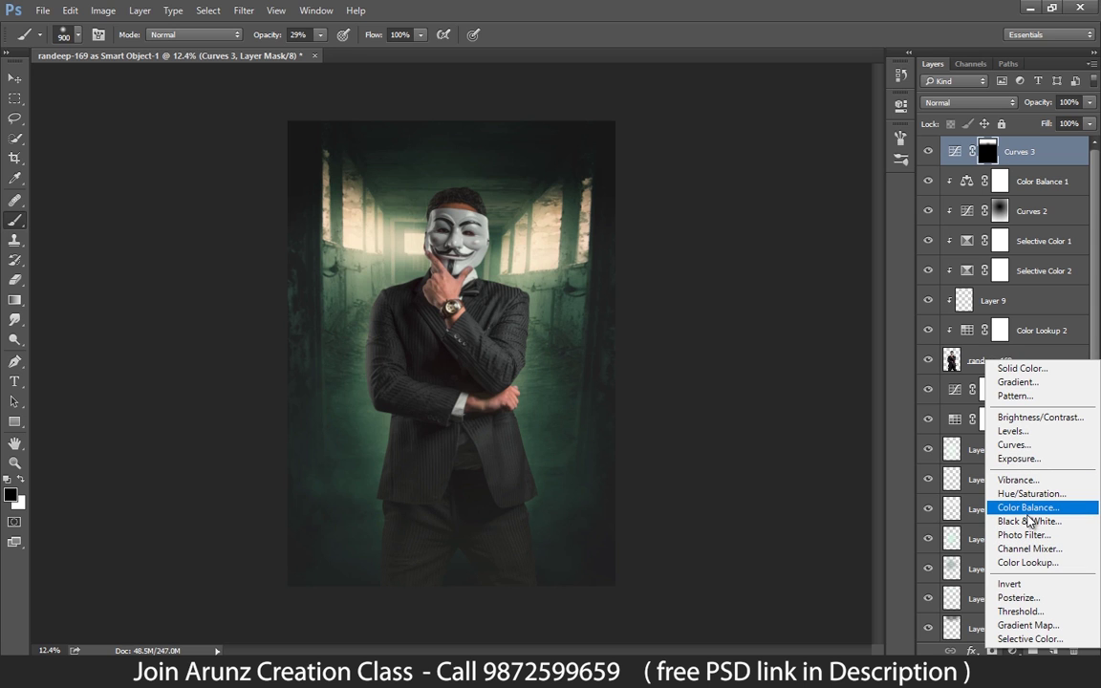
left_click(1027, 561)
left_click(784, 142)
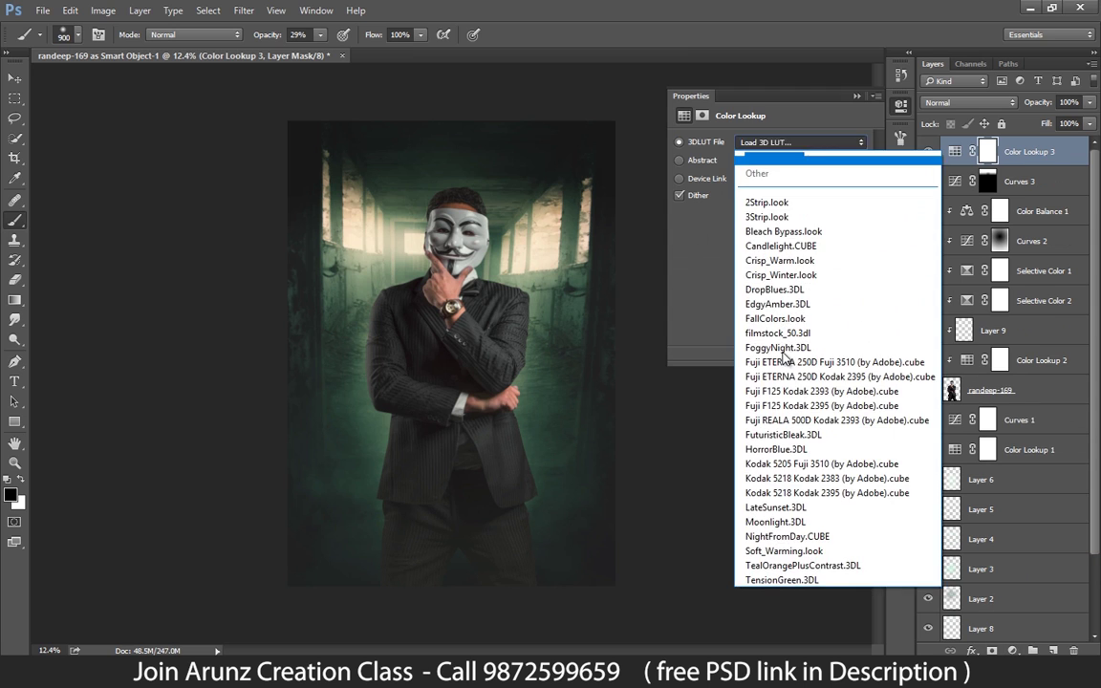
left_click(783, 550)
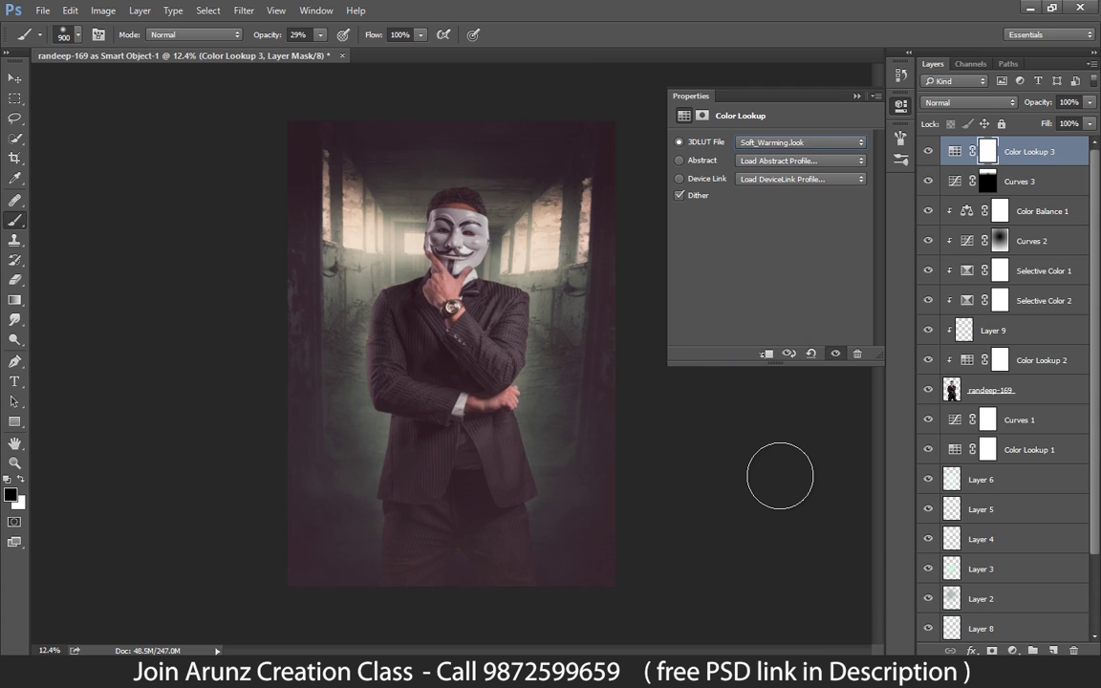
Step: Try the LateSunset and Kodak film looks on the top Color Lookup and choose Kodak 5218 Kodak 2383
key("Up")
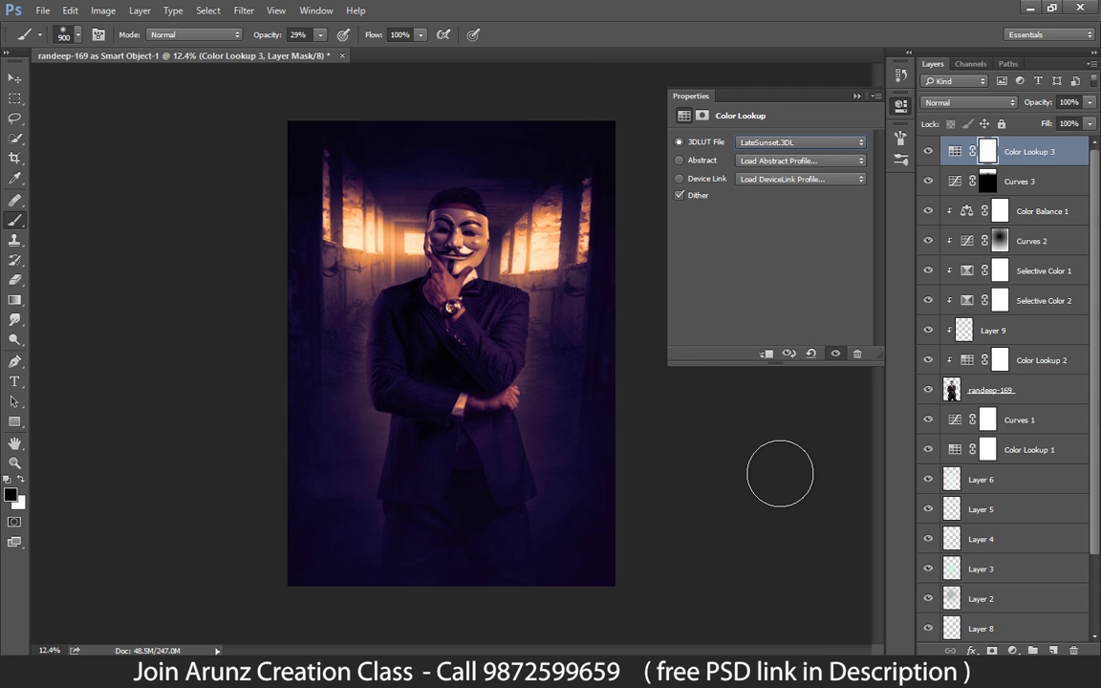
key("Up")
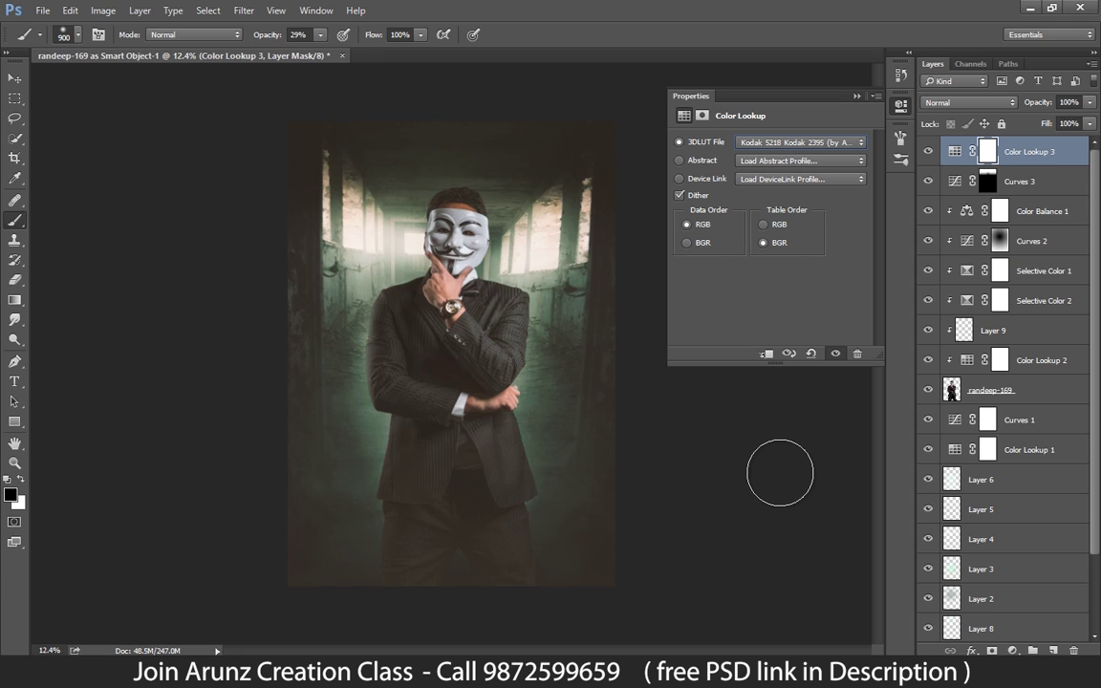
key("Down")
key("Up")
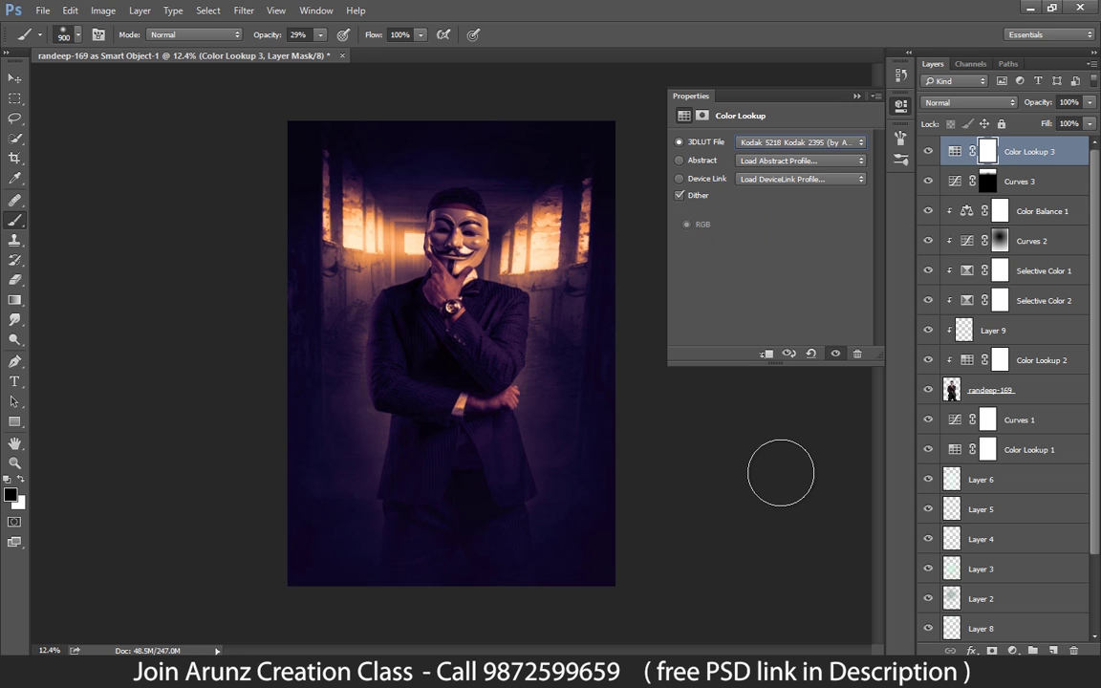
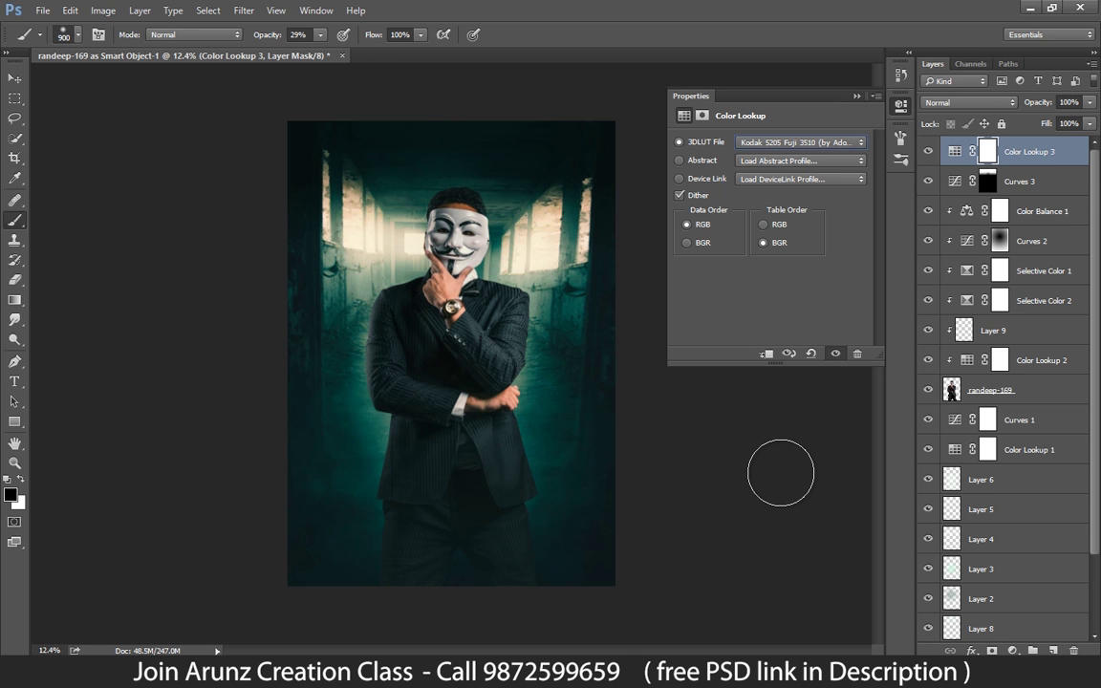
key("Up")
key("Down")
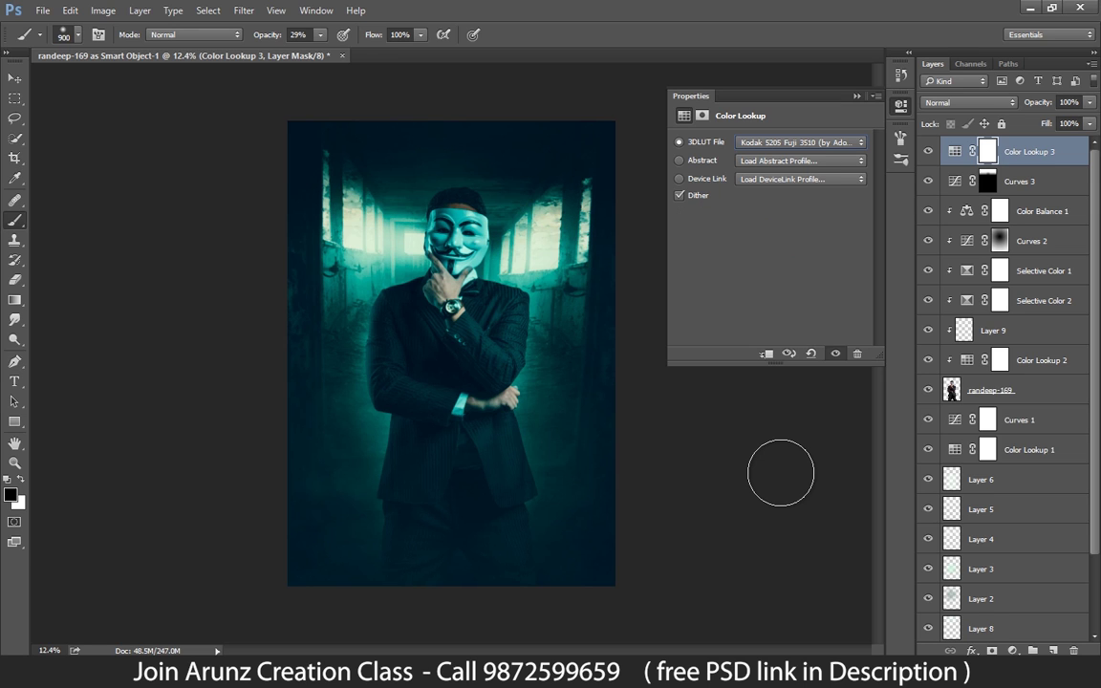
key("Down")
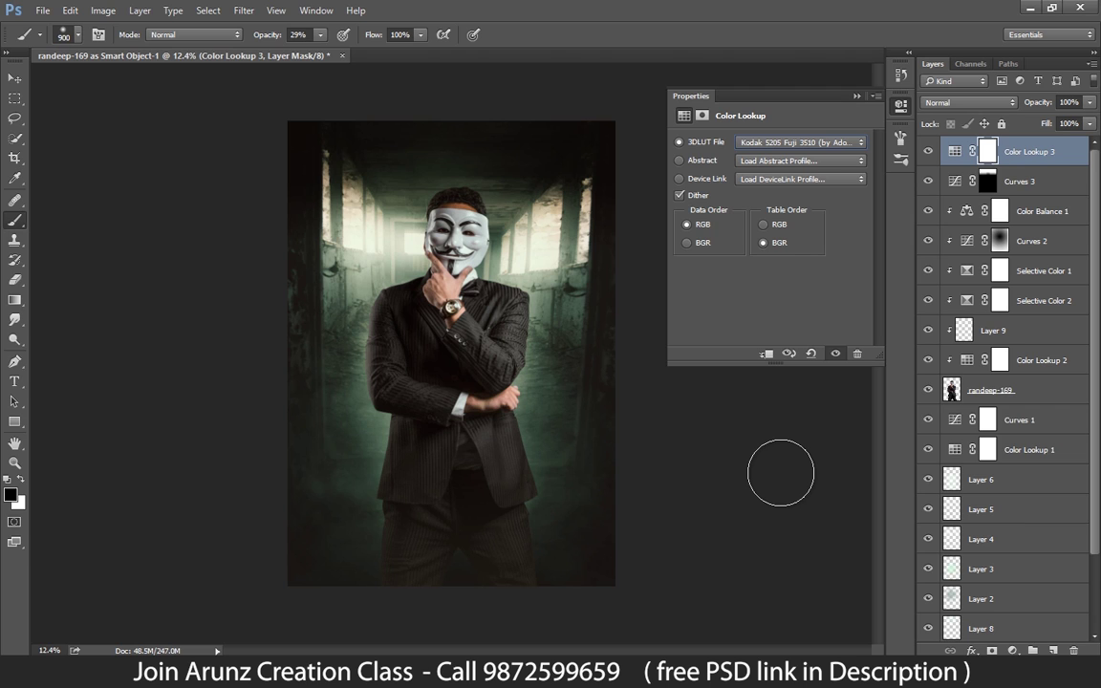
key("Down")
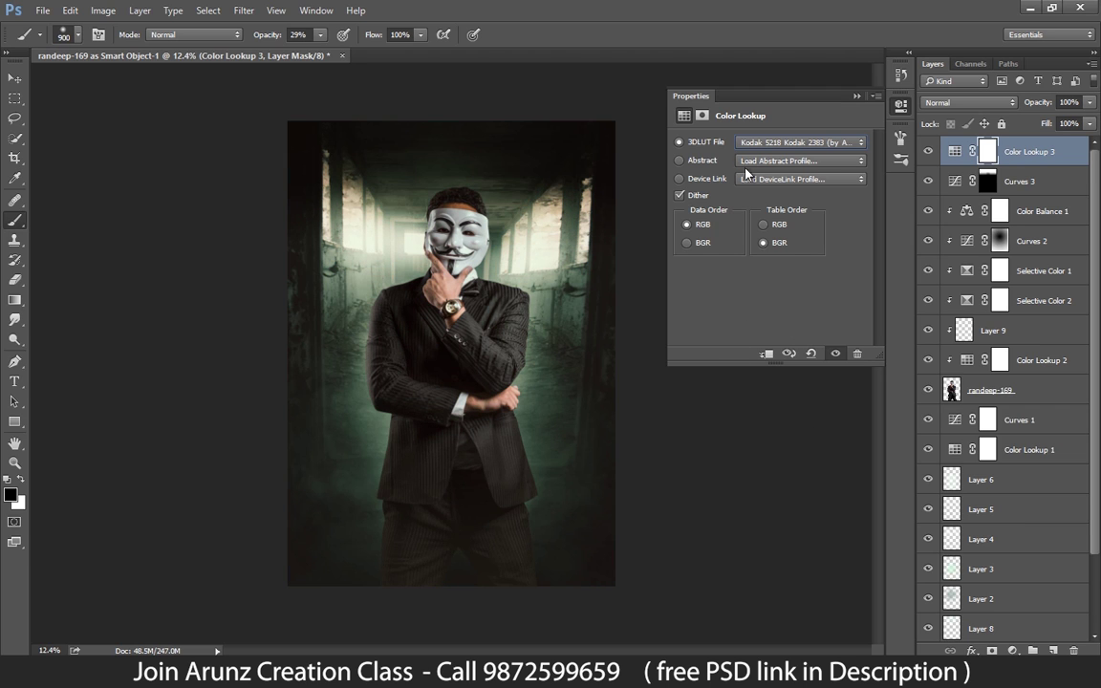
left_click(856, 97)
Step: Compare the whole image without and with the top Color Lookup adjustment
left_click(927, 151)
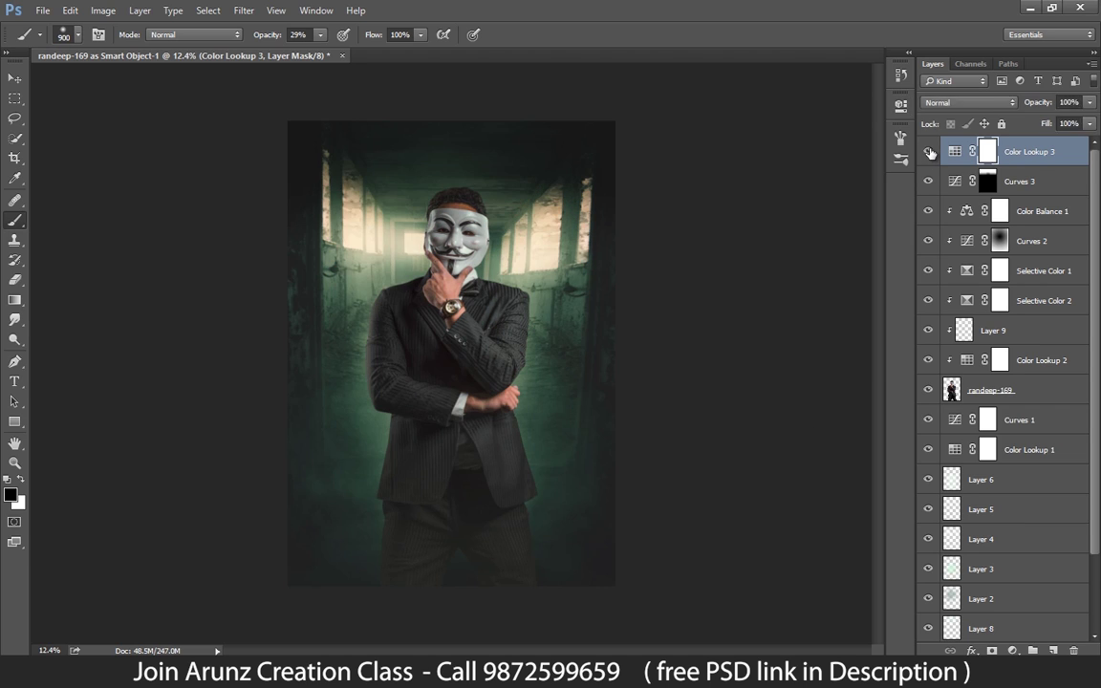
left_click(928, 152)
left_click(928, 151)
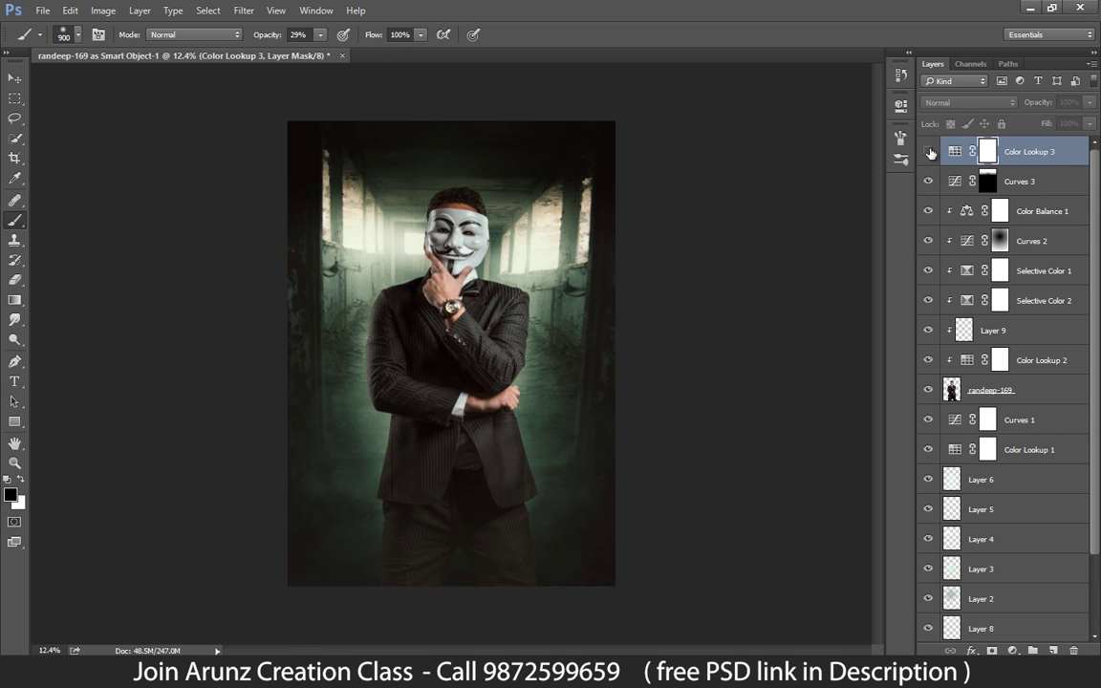
left_click(928, 152)
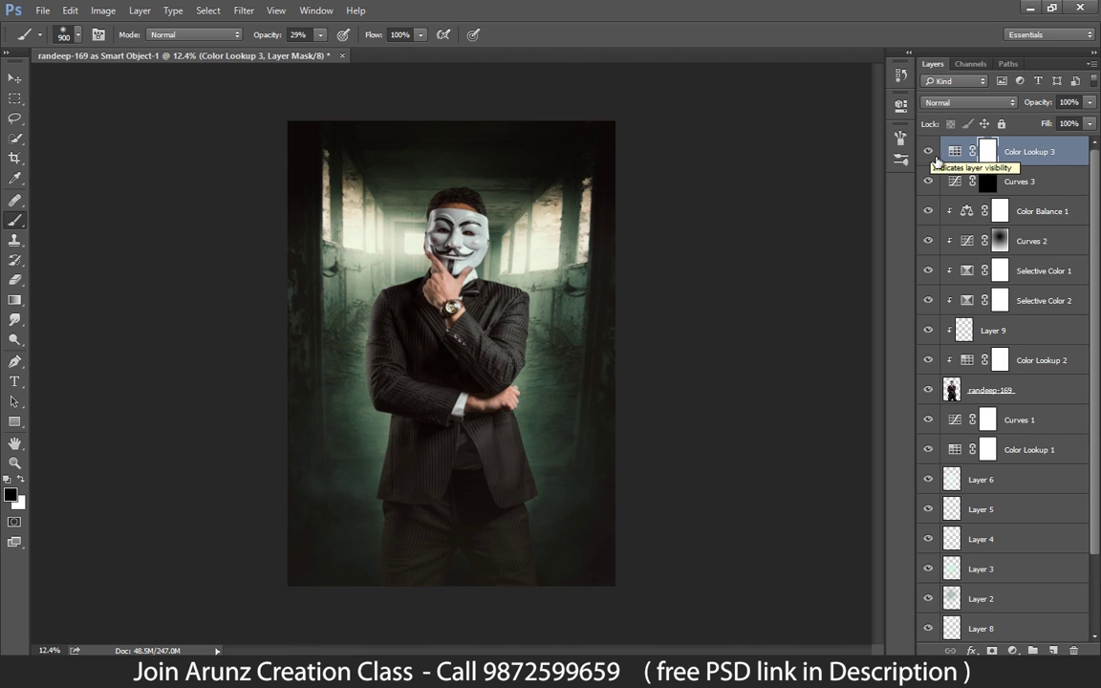
Step: Smooth the man's forehead above the mask on his own layer with the Mixer Brush at 45 px
left_click(14, 78)
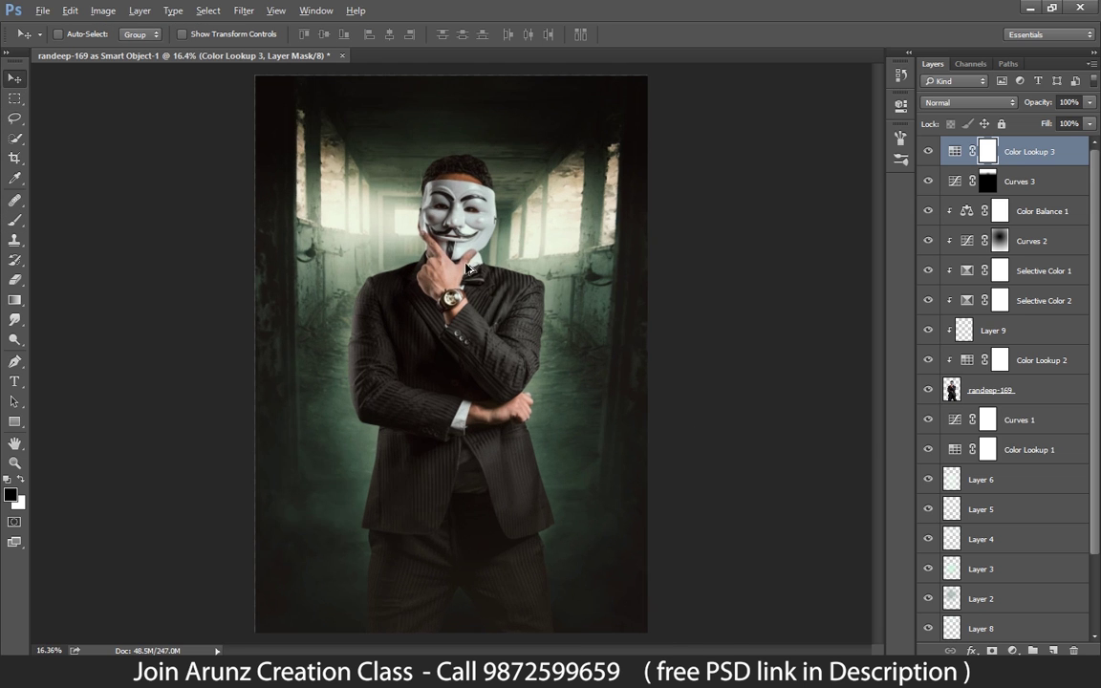
scroll(459, 234, "up", 5)
scroll(475, 183, "up", 3)
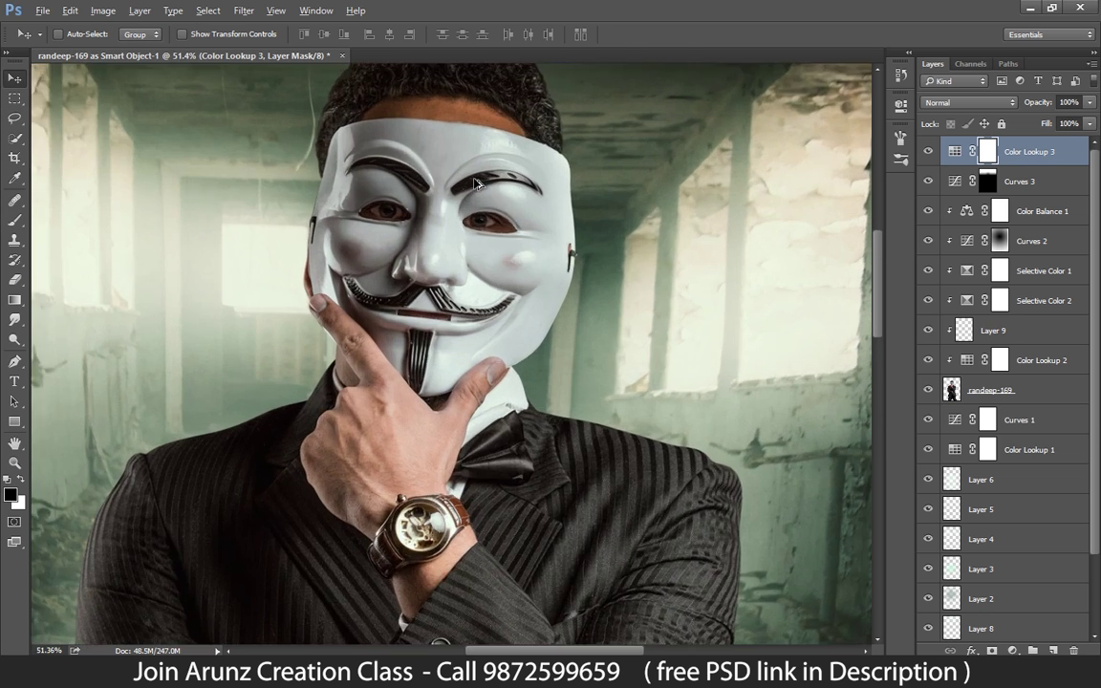
scroll(485, 249, "up", 2)
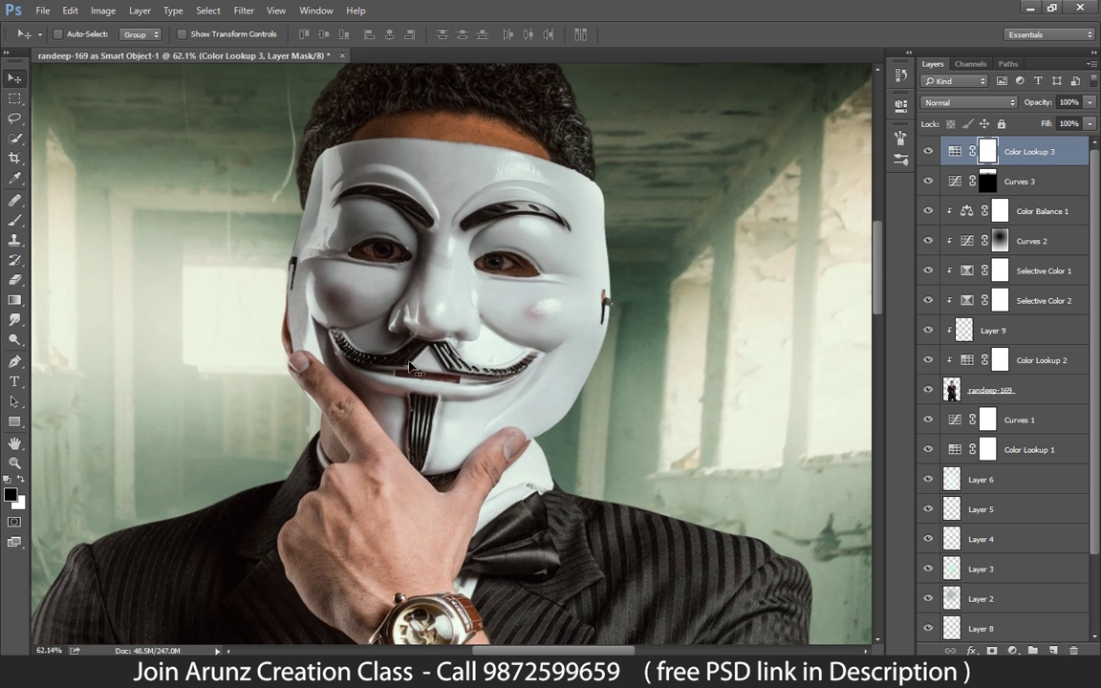
left_click(14, 220)
right_click(12, 221)
left_click(62, 239)
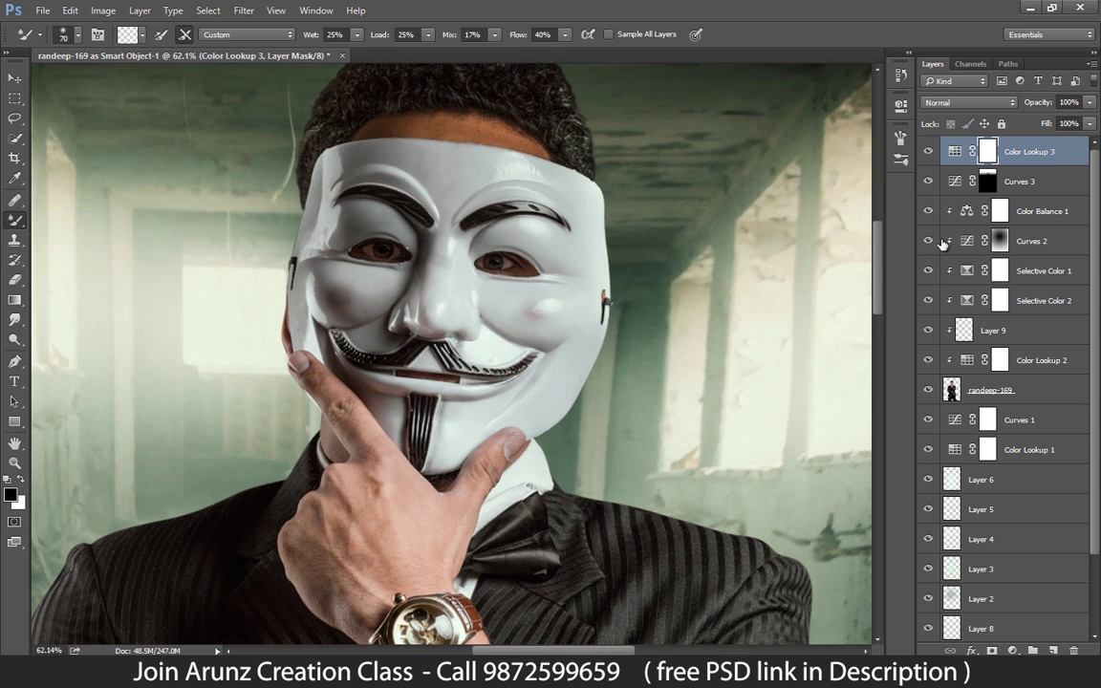
left_click(965, 399)
scroll(506, 267, "up", 2)
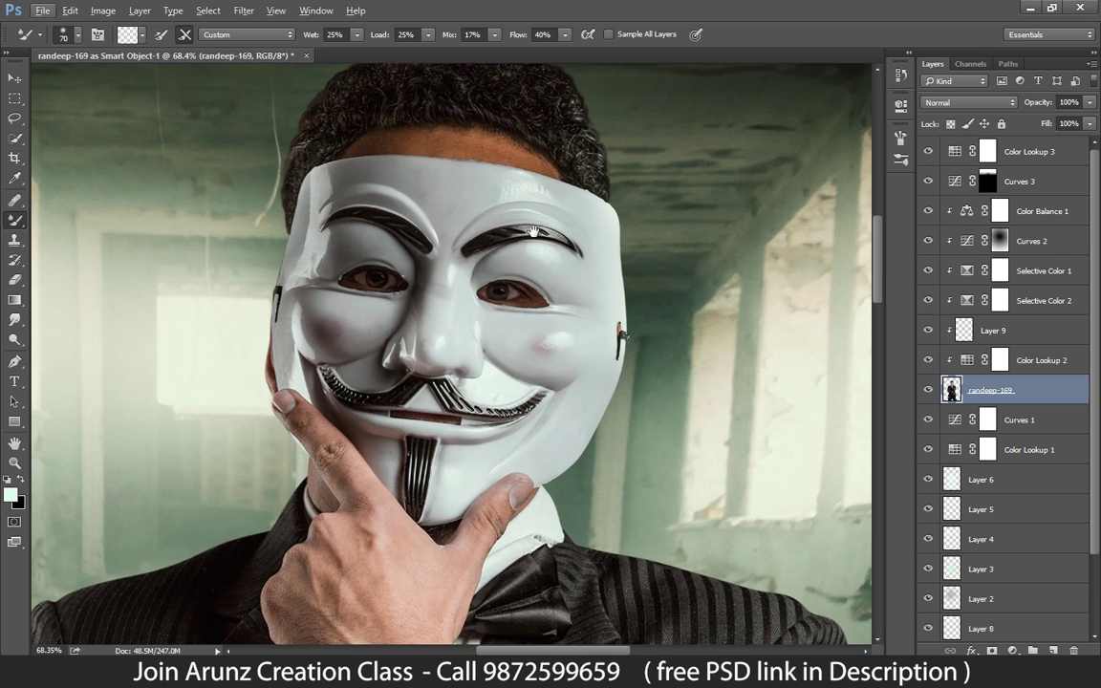
key("bracketleft")
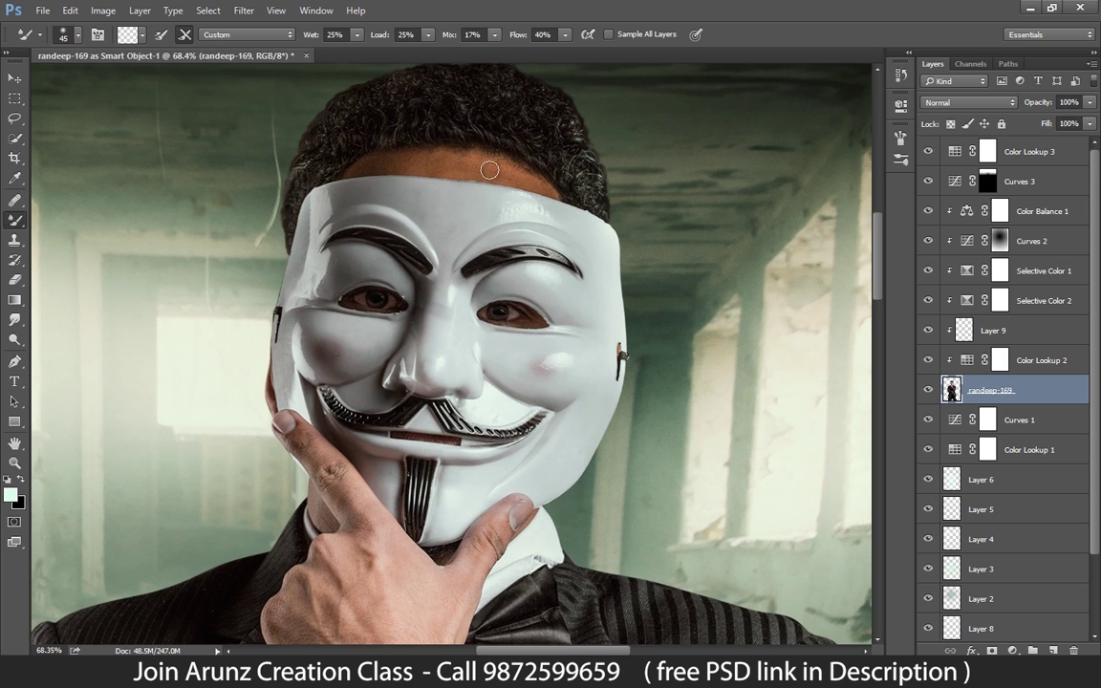
Step: Smooth the mask's nose and cheek reflections with the Mixer Brush enlarged to 100 px and up to 125 px
key("bracketright")
key("bracketright")
key("bracketright")
key("bracketright")
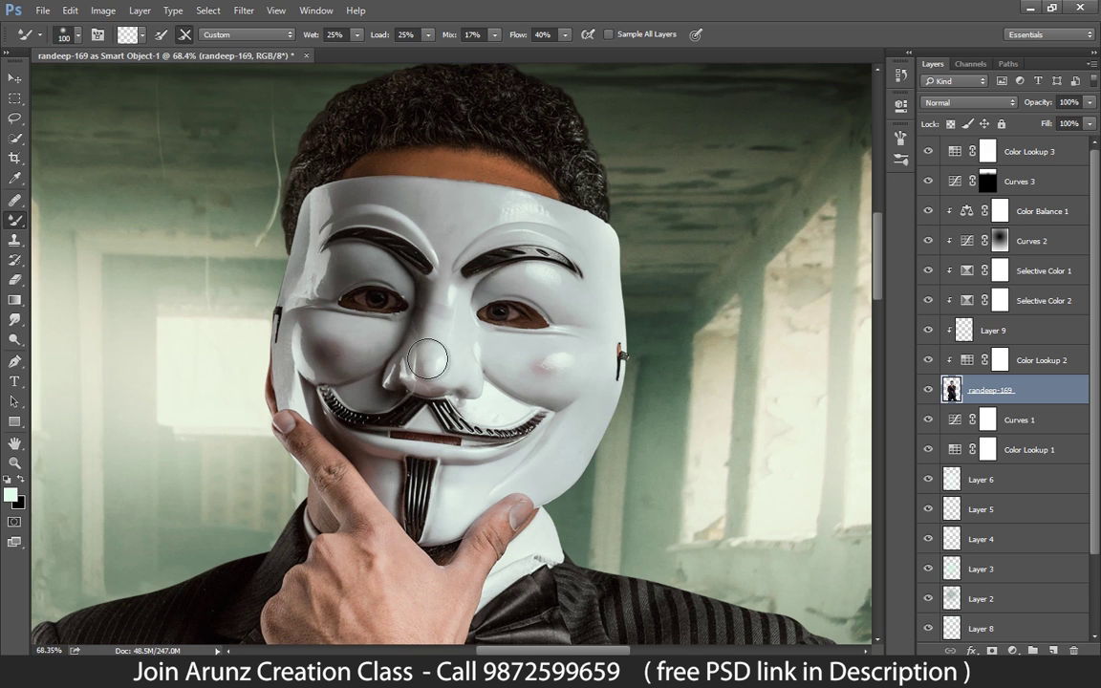
left_click_drag(434, 363, 436, 326)
left_click_drag(533, 382, 538, 364)
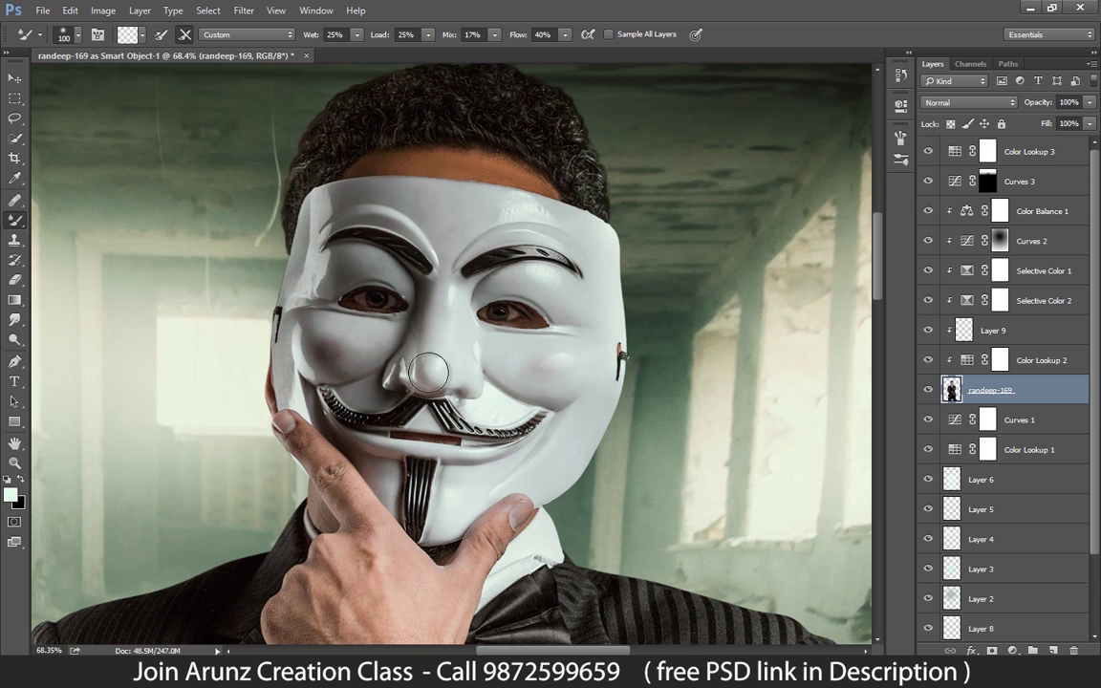
key("bracketright")
key("bracketright")
Step: Smooth the skin of the hand held at the chin with the Mixer Brush, reducing it from 150 to 80 px for the finger
scroll(403, 408, "down", 5)
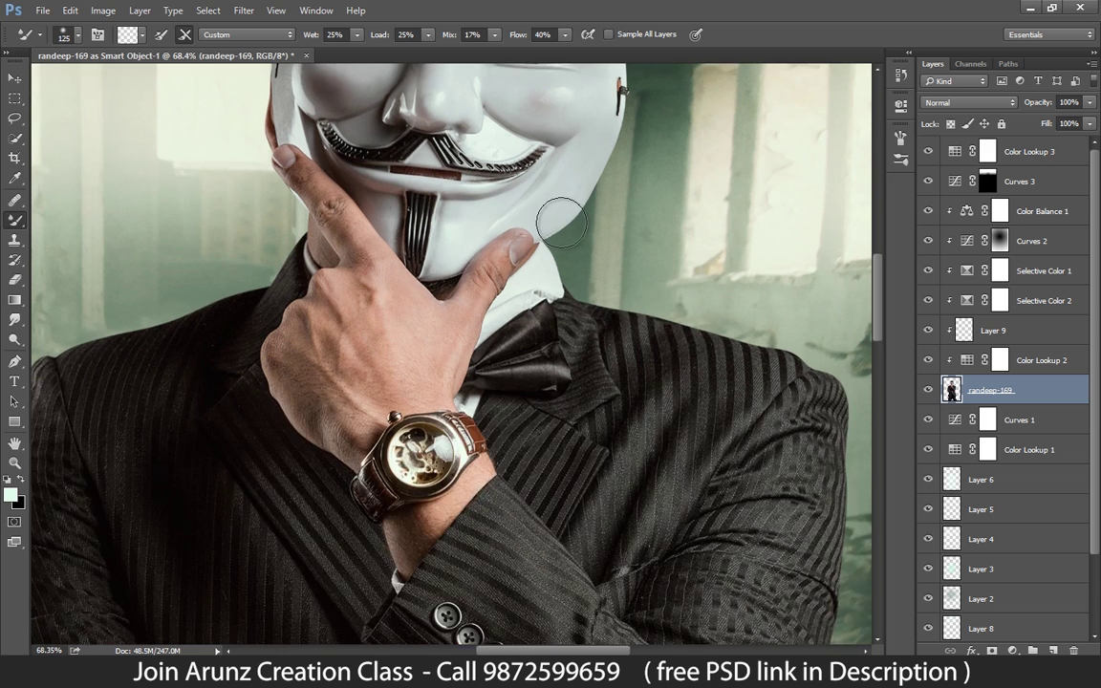
key("bracketleft")
key("bracketleft")
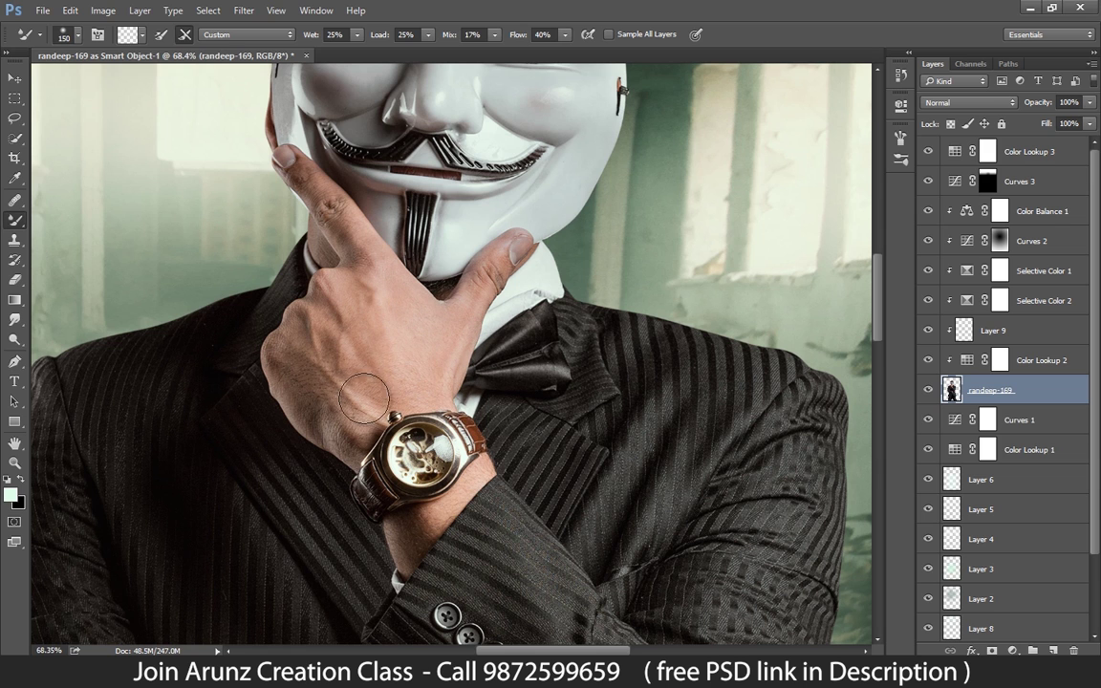
key("bracketleft")
key("bracketleft")
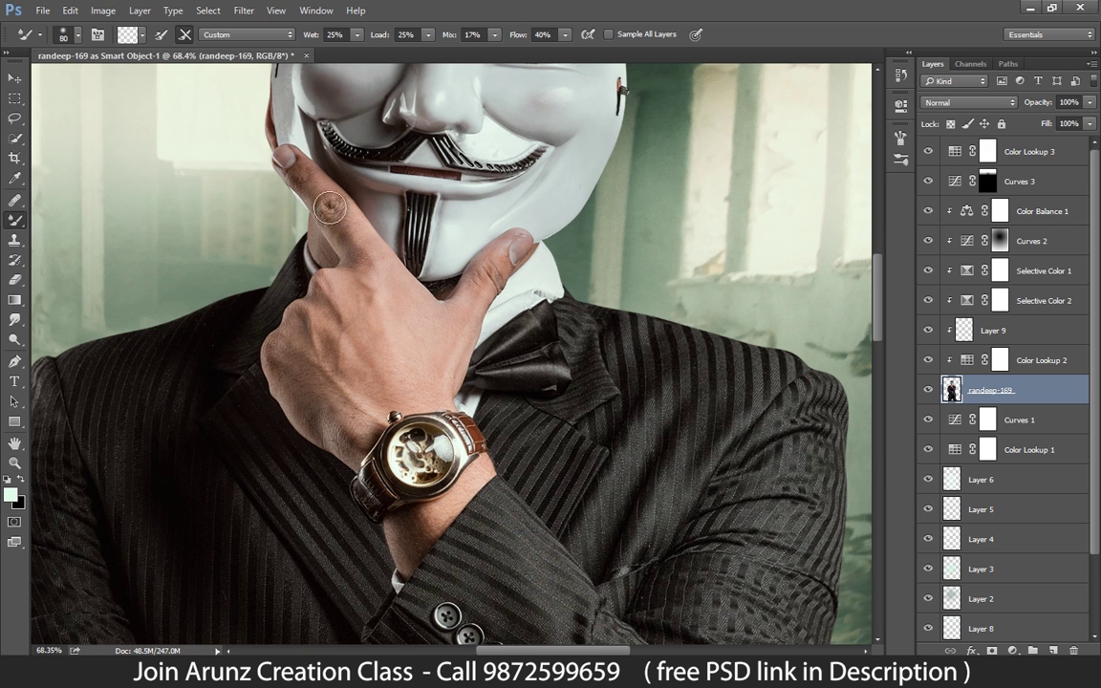
Step: Smooth the wrist below the watch and the lower hand with the Mixer Brush, using sizes between 80 and 125 px
scroll(315, 220, "down", 5)
key("bracketright")
key("bracketright")
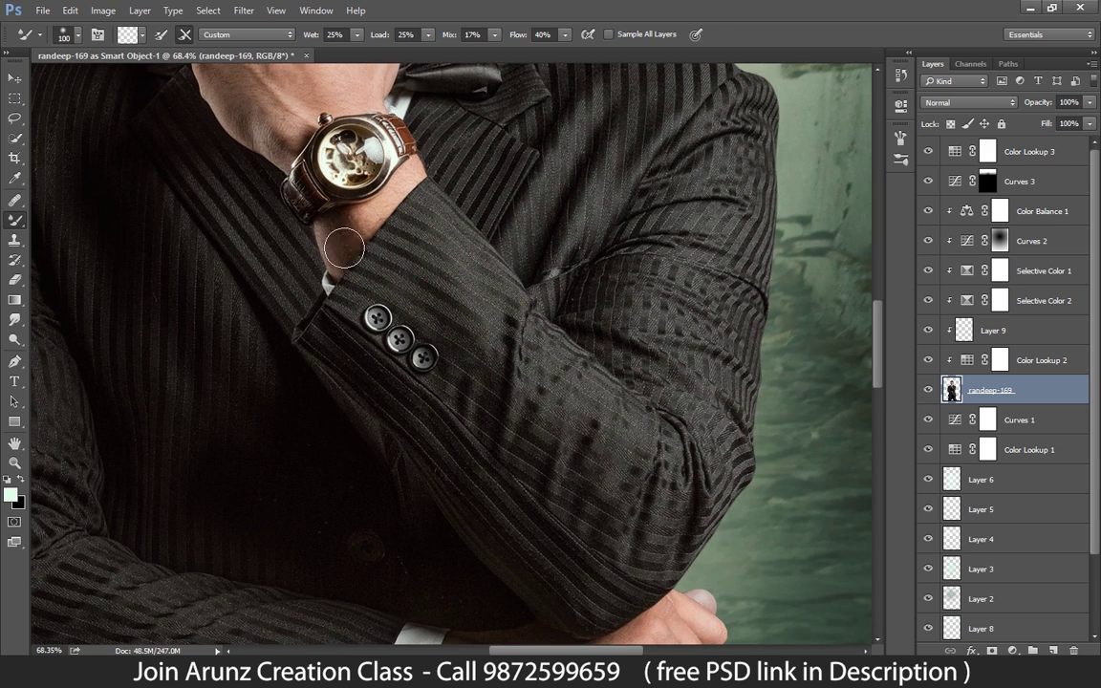
scroll(488, 197, "down", 4)
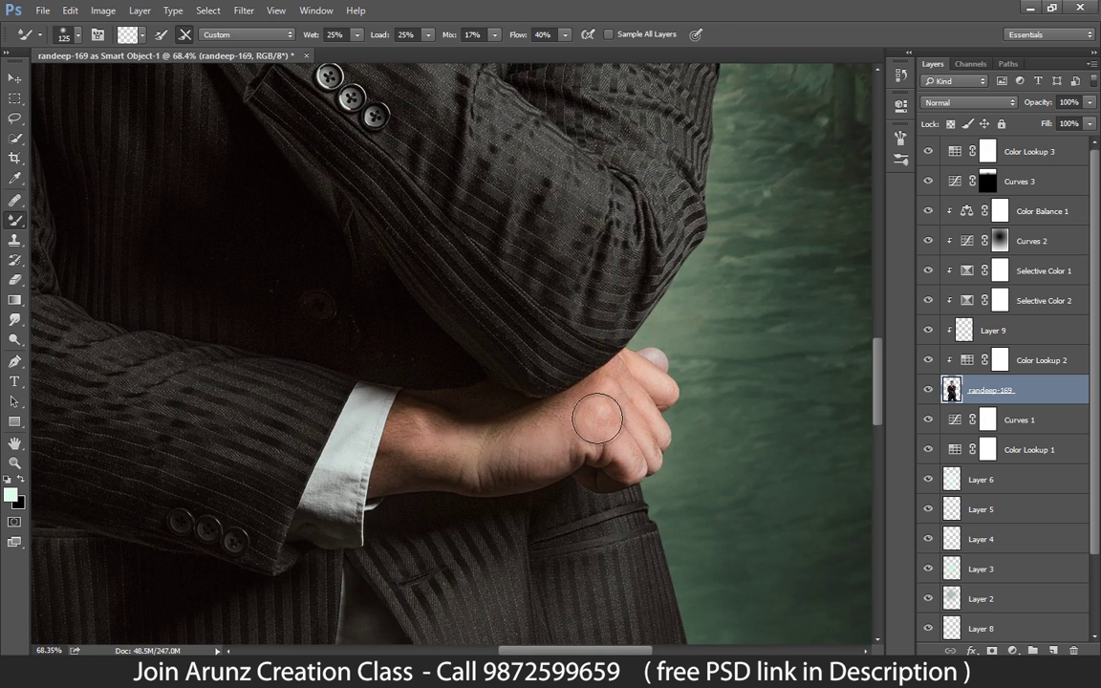
key("bracketleft")
key("bracketleft")
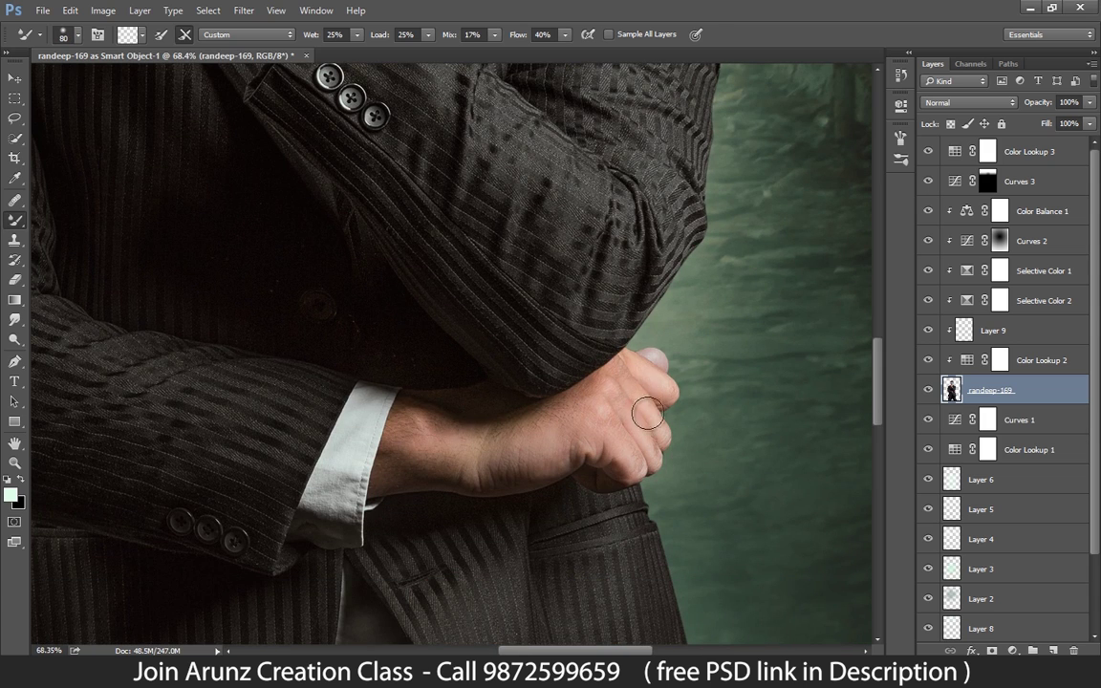
Step: Choose the Dodge tool and add a clipped layer above the masked man, filled with 50% gray and set to Soft Light
left_click(14, 340)
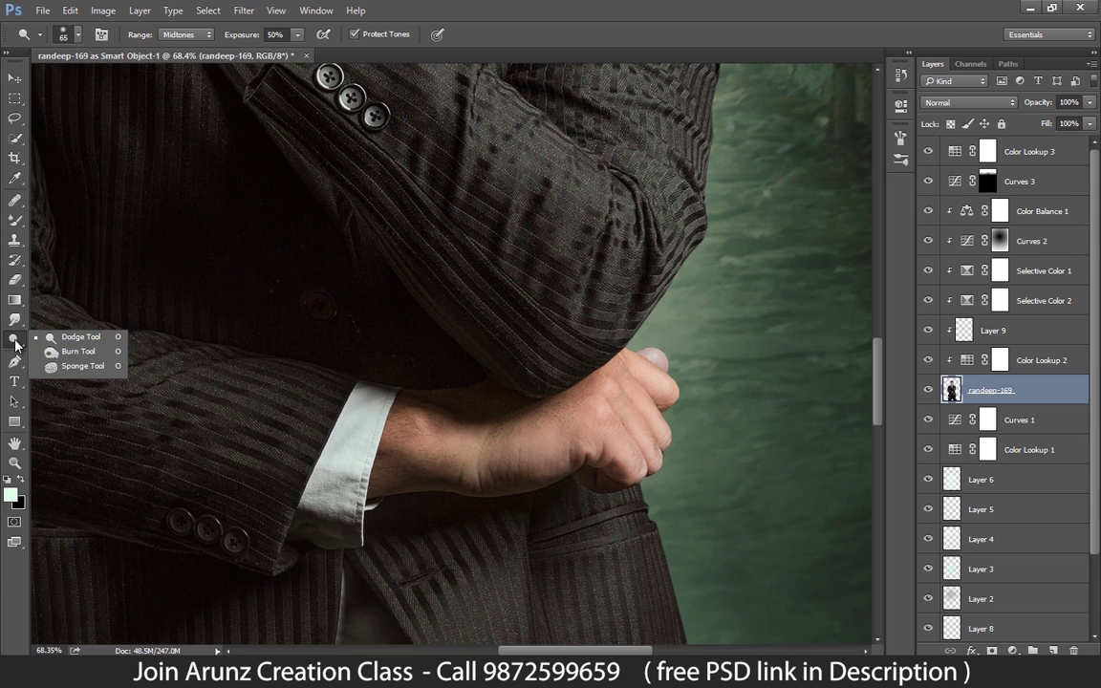
left_click(81, 337)
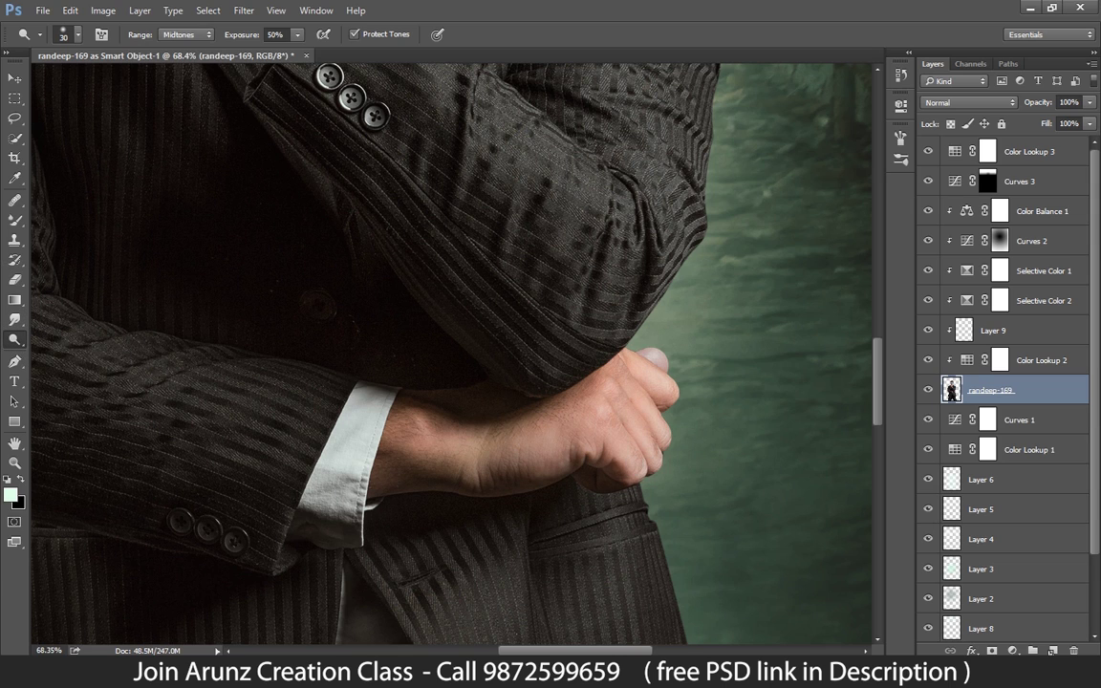
key("ctrl+shift+alt+n")
left_click(71, 10)
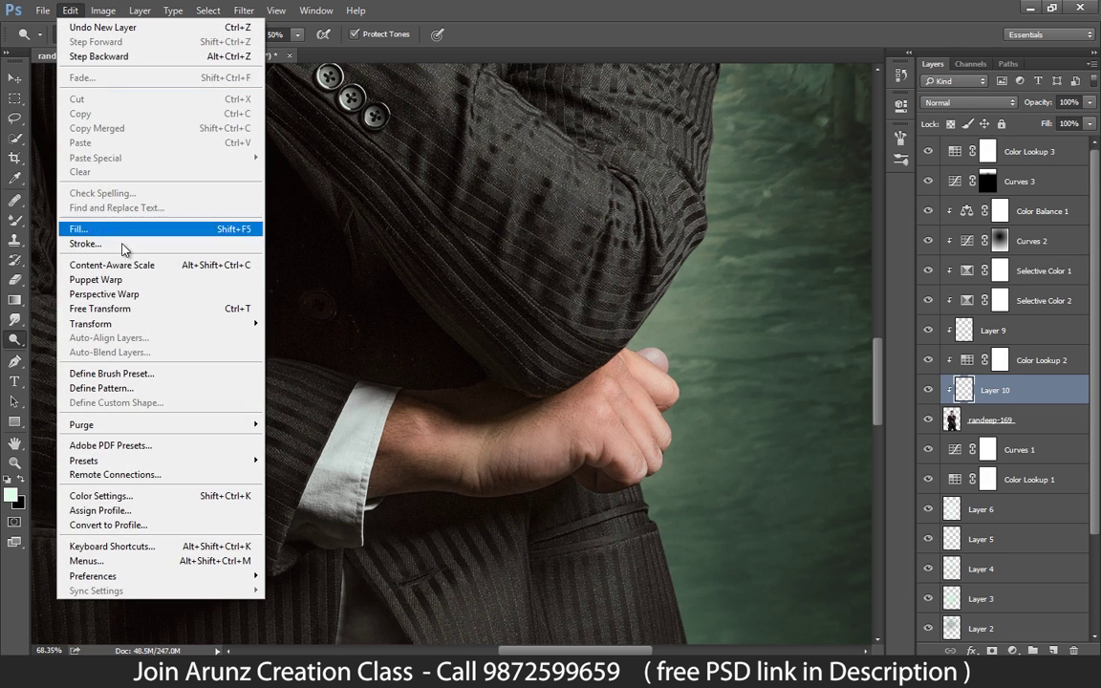
left_click(105, 229)
left_click(557, 195)
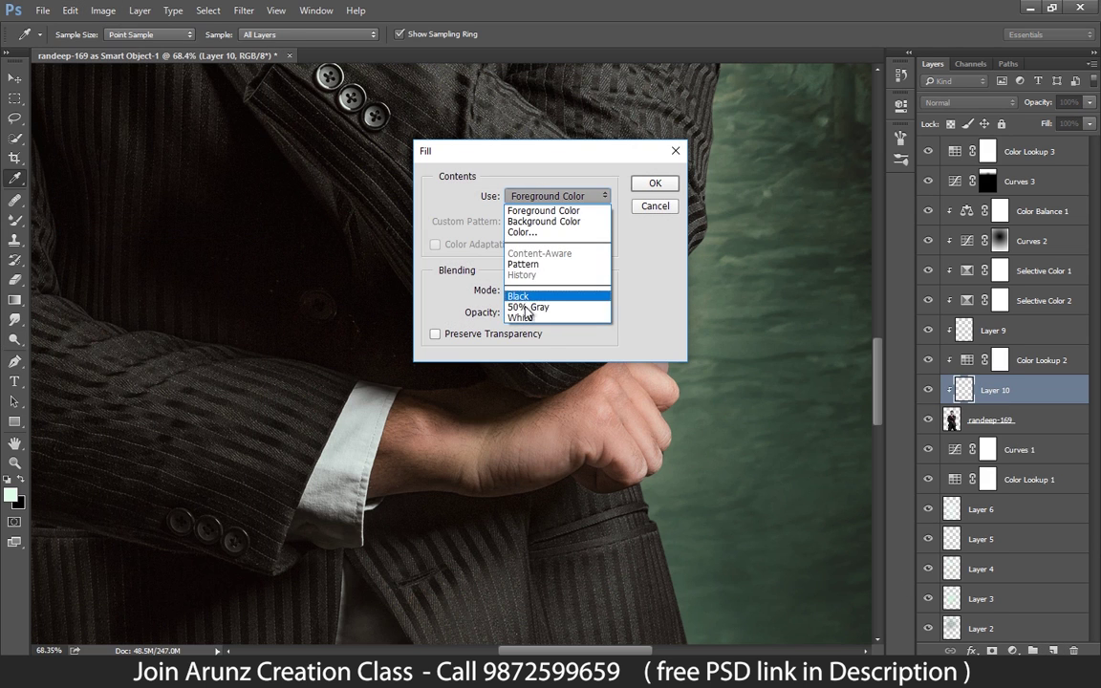
left_click(528, 289)
left_click(654, 182)
left_click(968, 103)
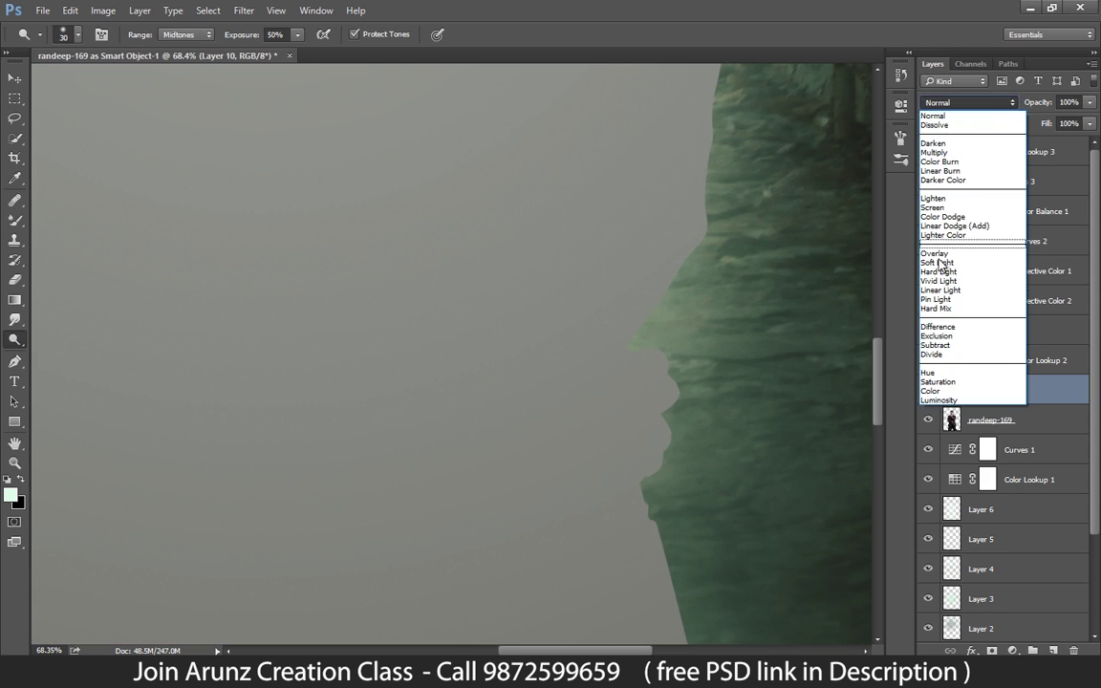
left_click(975, 259)
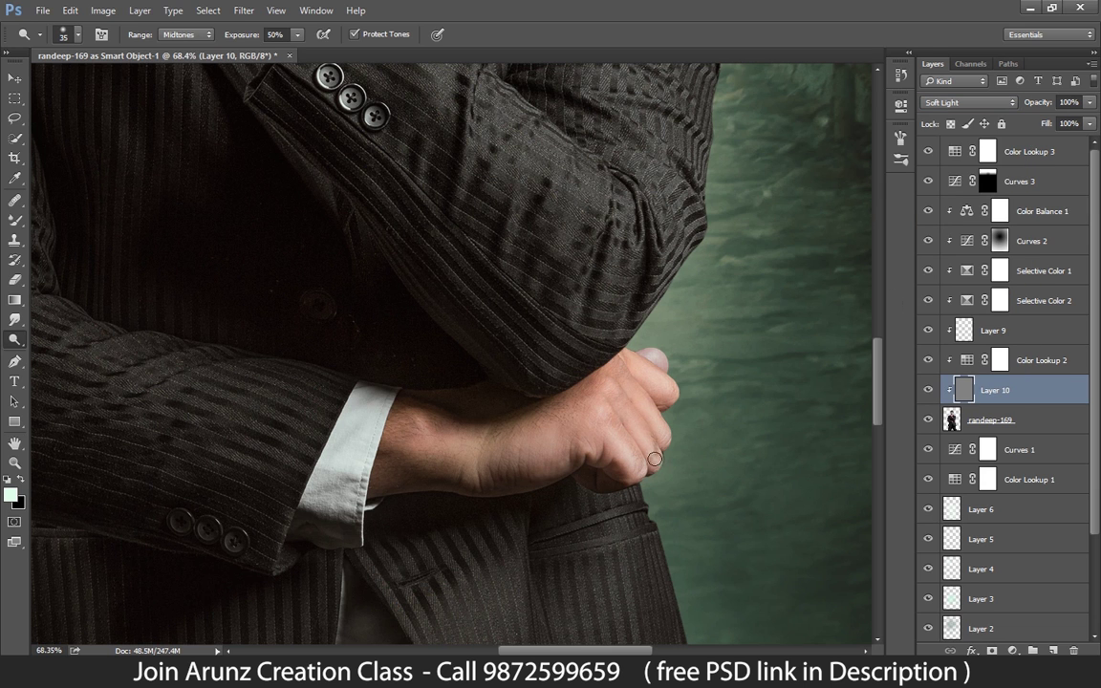
Step: Dodge the lower hand and wrist on the gray layer with an enlarged brush, at Midtones range and 50% exposure
key("bracketright")
key("bracketright")
key("bracketright")
left_click_drag(501, 462, 585, 417)
key("bracketright")
key("bracketright")
key("bracketright")
left_click_drag(511, 457, 398, 451)
Step: Burn the knuckles and fingers of the lower hand on the gray layer with a 50 px Burn tool brush
right_click(14, 339)
left_click(67, 354)
key("bracketright")
key("bracketright")
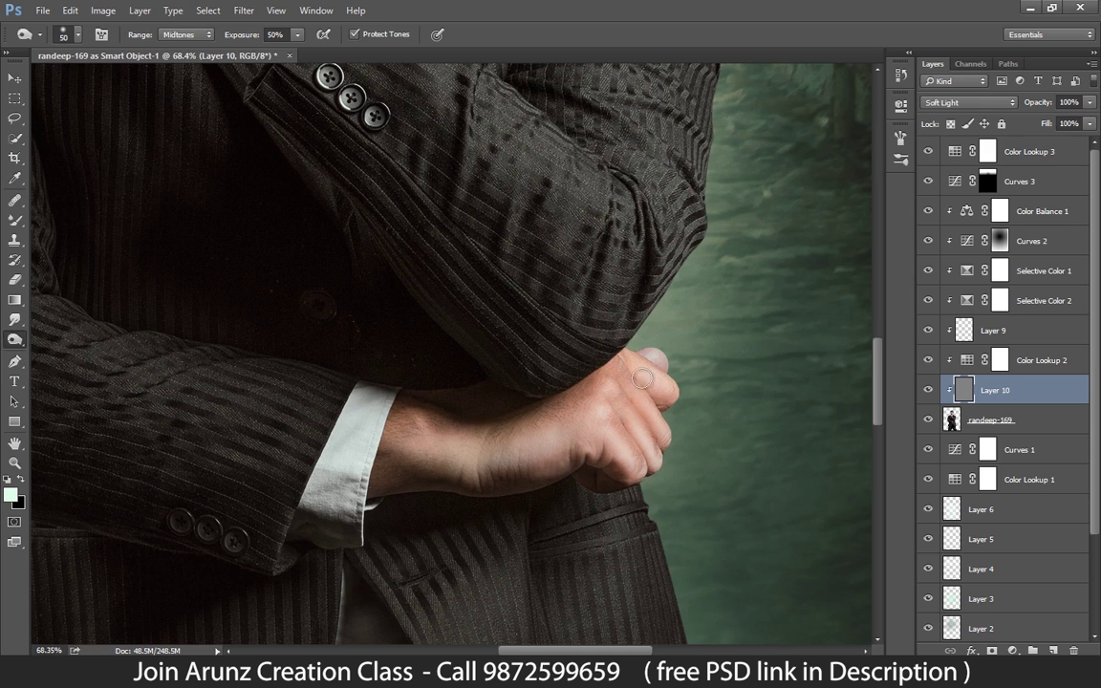
mouse_move(554, 449)
left_mouse_down()
mouse_move(611, 370)
mouse_move(651, 363)
left_mouse_up()
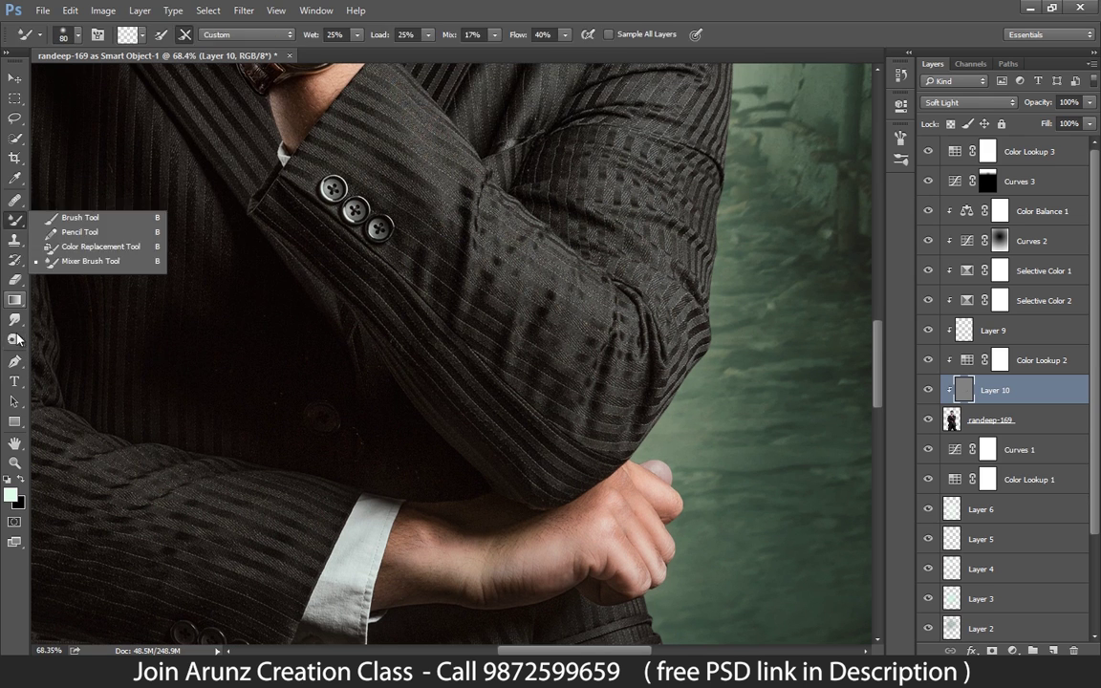
Step: Dodge and burn the hand held at the chin and its raised finger, using brush sizes of 60 to 70 px
left_click(14, 339)
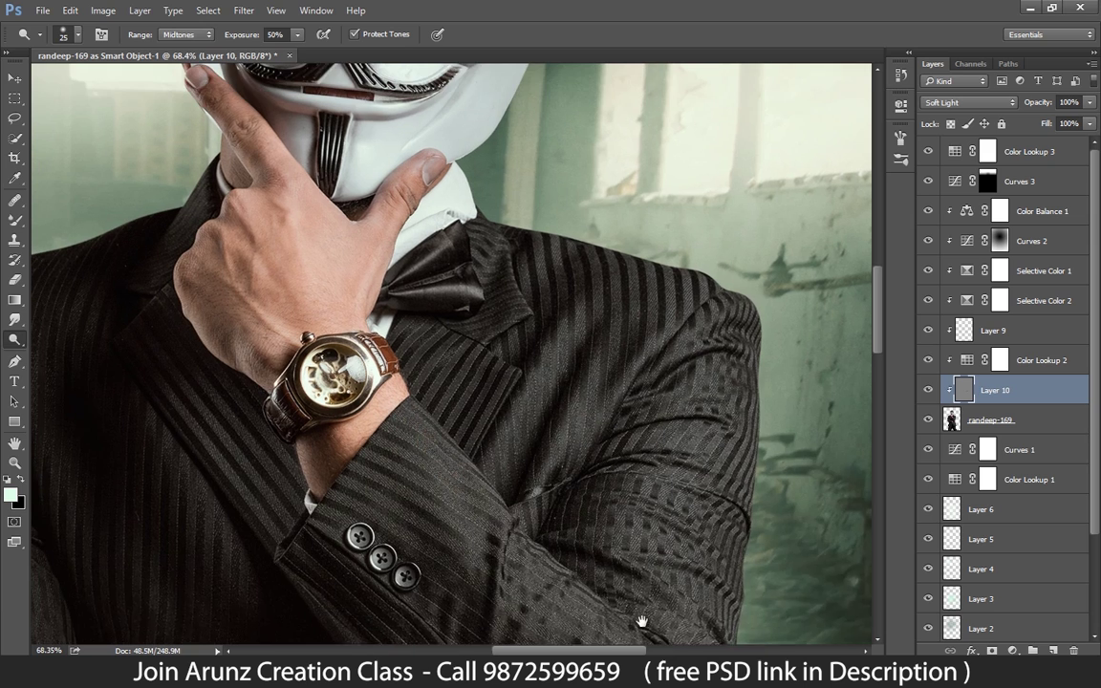
scroll(323, 319, "up", 3)
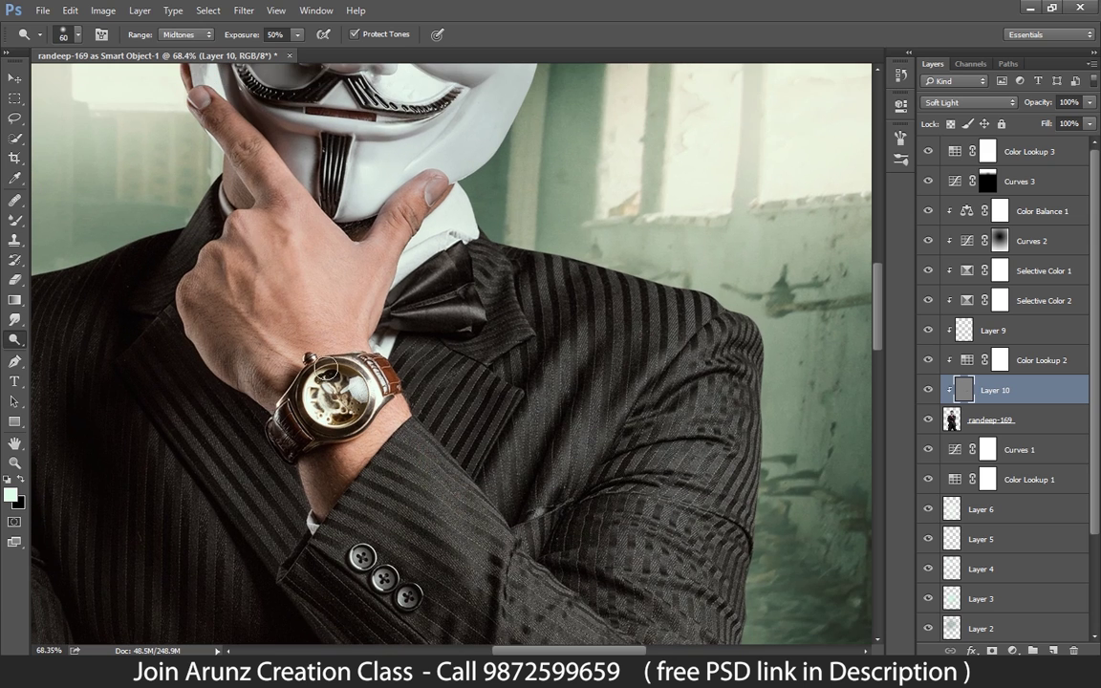
key("bracketright")
mouse_move(323, 318)
left_mouse_down()
mouse_move(239, 239)
mouse_move(219, 401)
mouse_move(287, 478)
mouse_move(317, 559)
left_mouse_up()
key("bracketright")
key("bracketright")
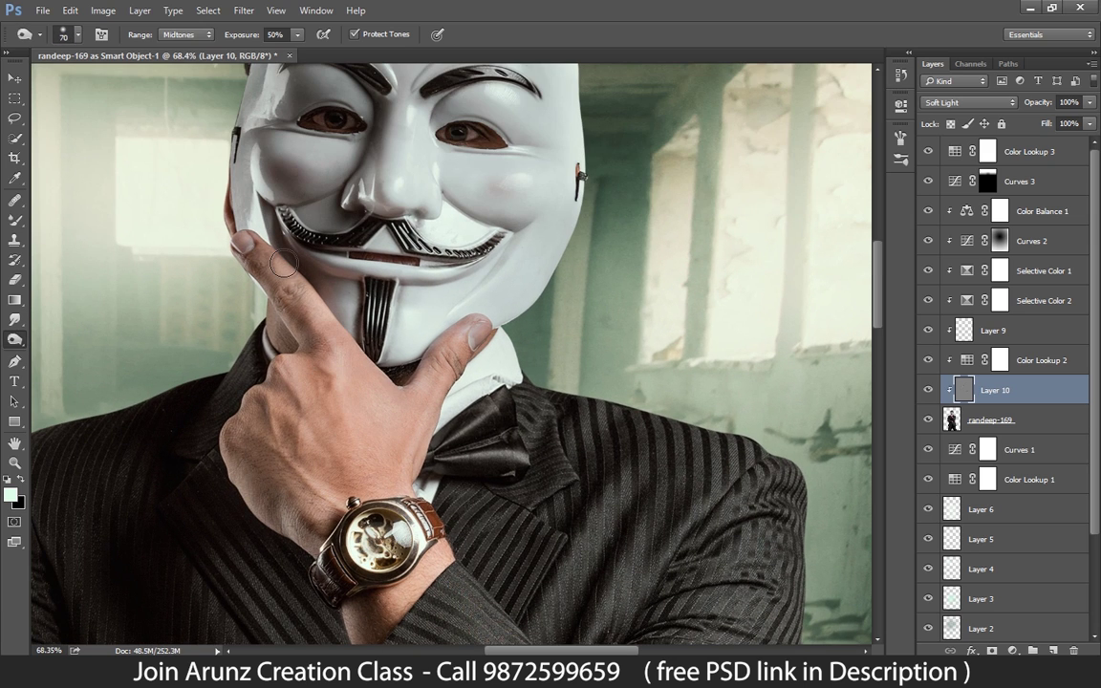
Step: Dodge the strip of forehead above the mask on the gray layer with an 80 px brush
scroll(448, 418, "up", 3)
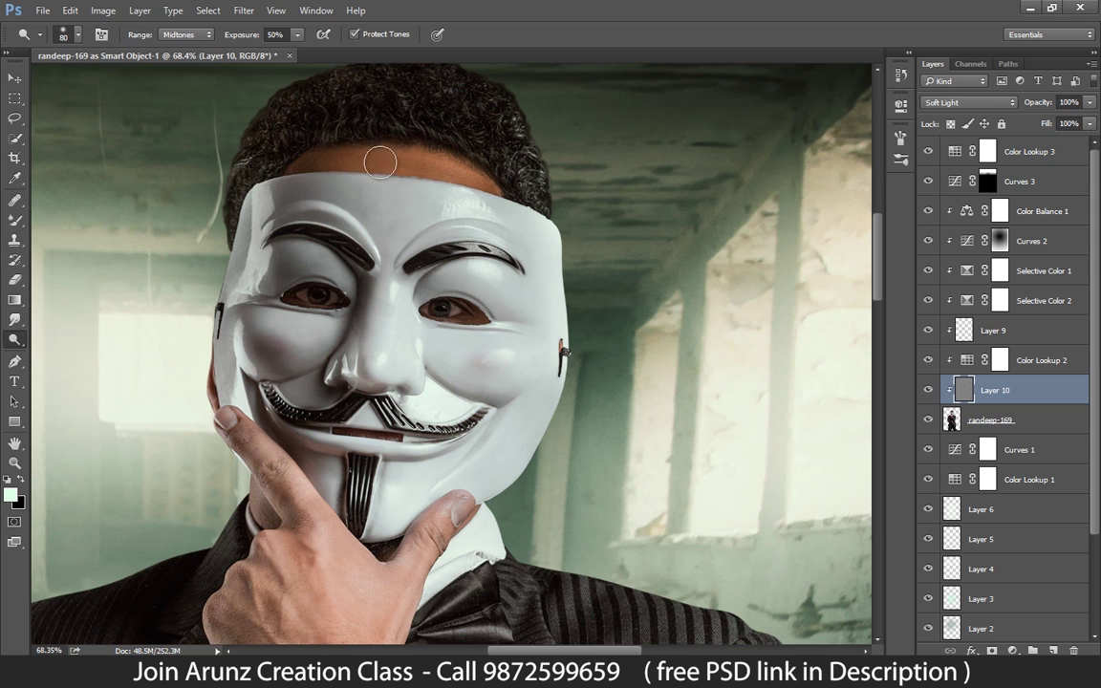
key("bracketleft")
key("bracketleft")
key("bracketleft")
key("bracketleft")
scroll(580, 266, "down", 3)
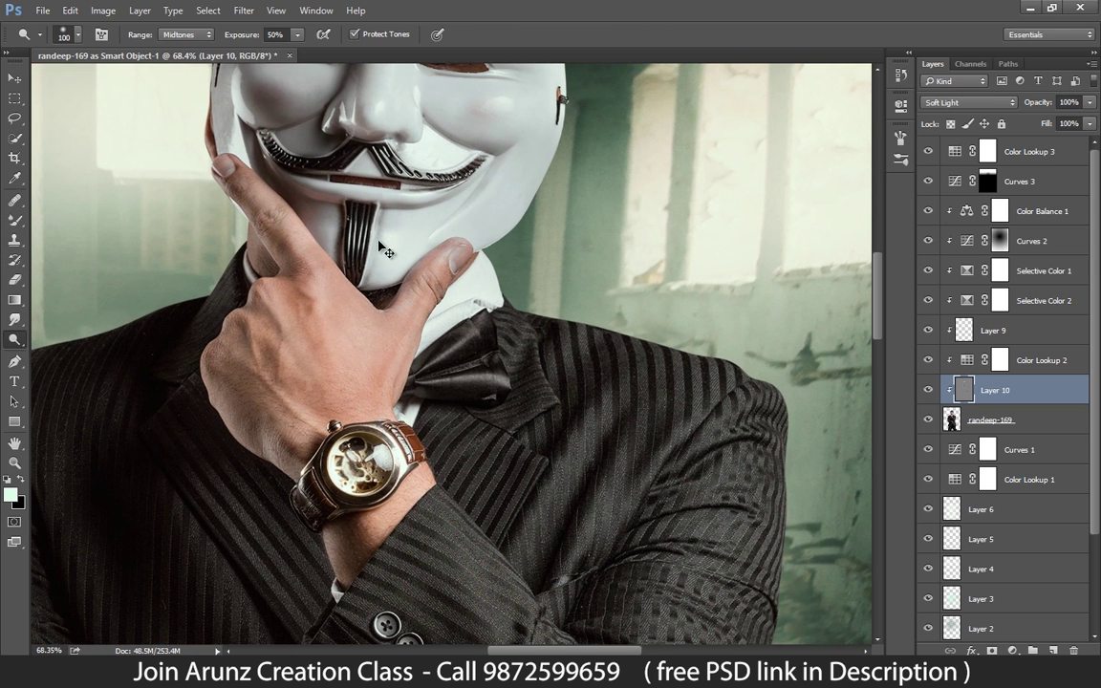
Step: Burn the thumb at the chin and the lower hand on the gray layer with a 100 px Burn tool brush
key("ctrl+minus")
key("ctrl+minus")
key("ctrl+minus")
key("bracketright")
key("bracketright")
key("bracketright")
key("bracketright")
key("bracketright")
key("bracketright")
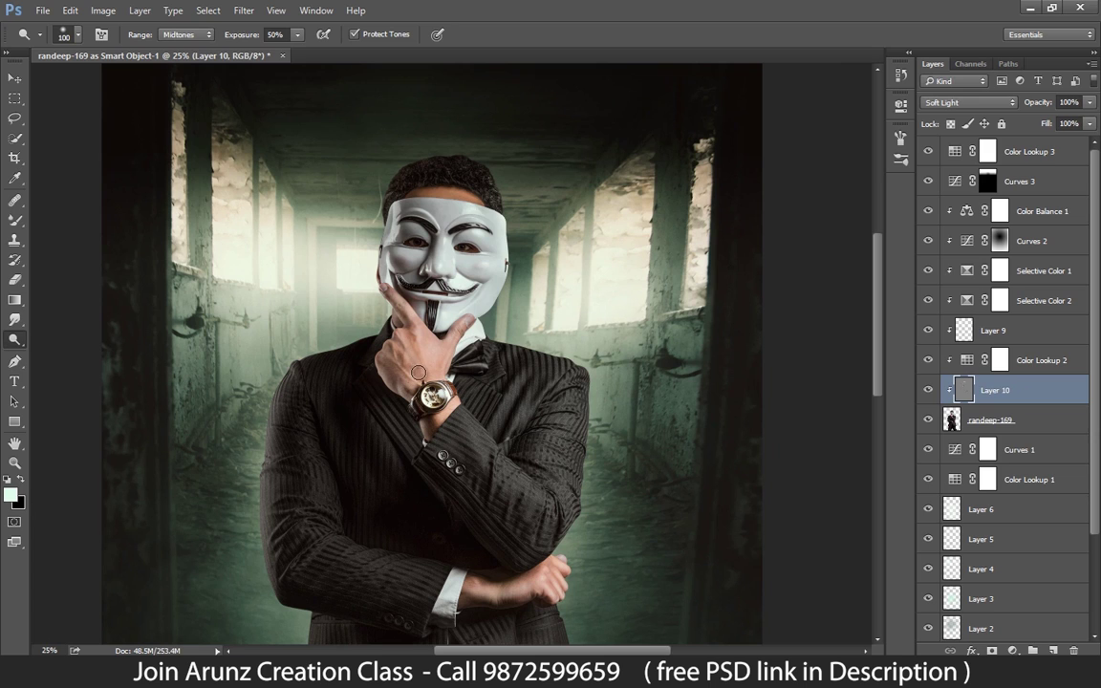
key("x")
left_click_drag(21, 346, 66, 356)
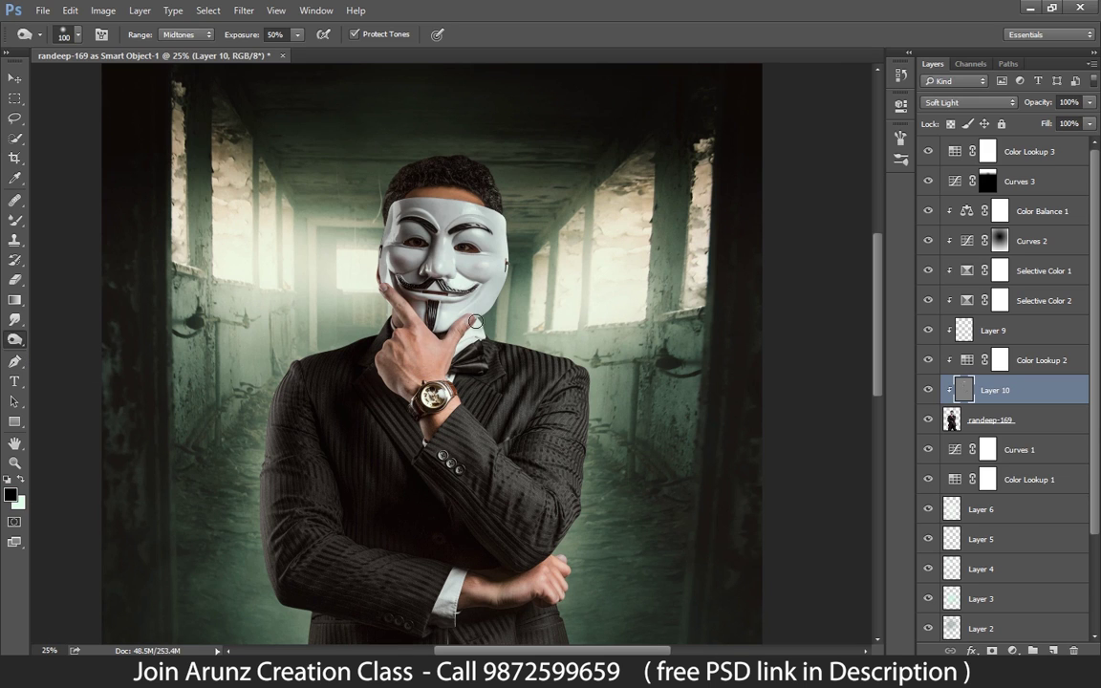
key("ctrl+minus")
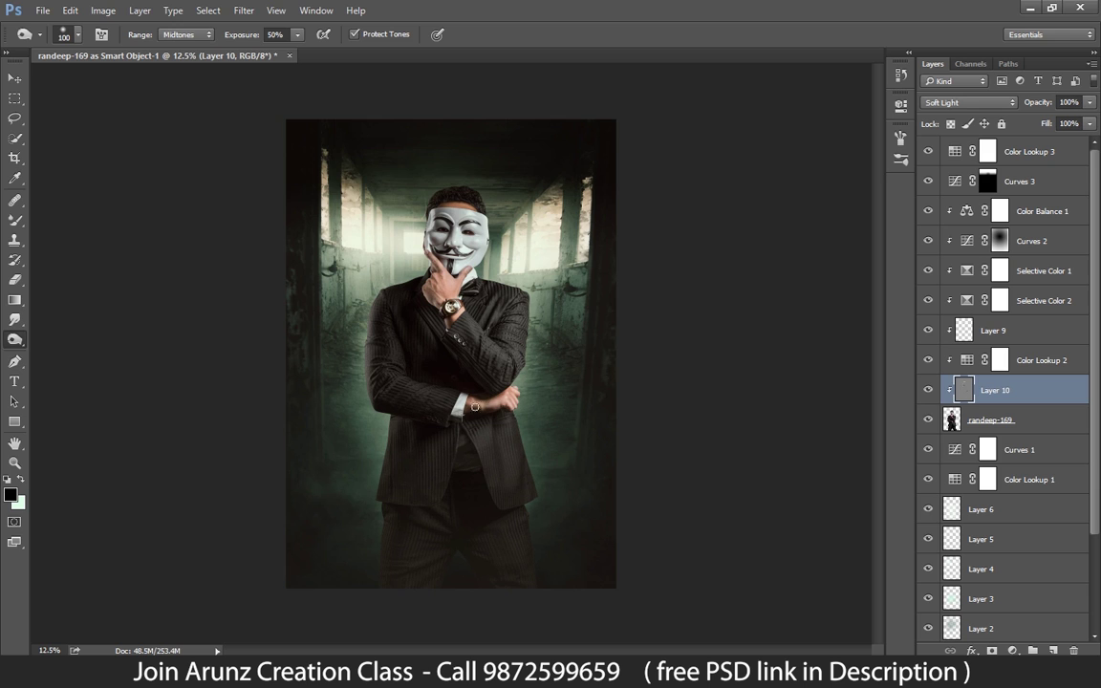
Step: Dodge the outer edges of the suit's sleeves and shoulders at 33% exposure, enlarging the brush from 200 to 500 px
key("ctrl+plus")
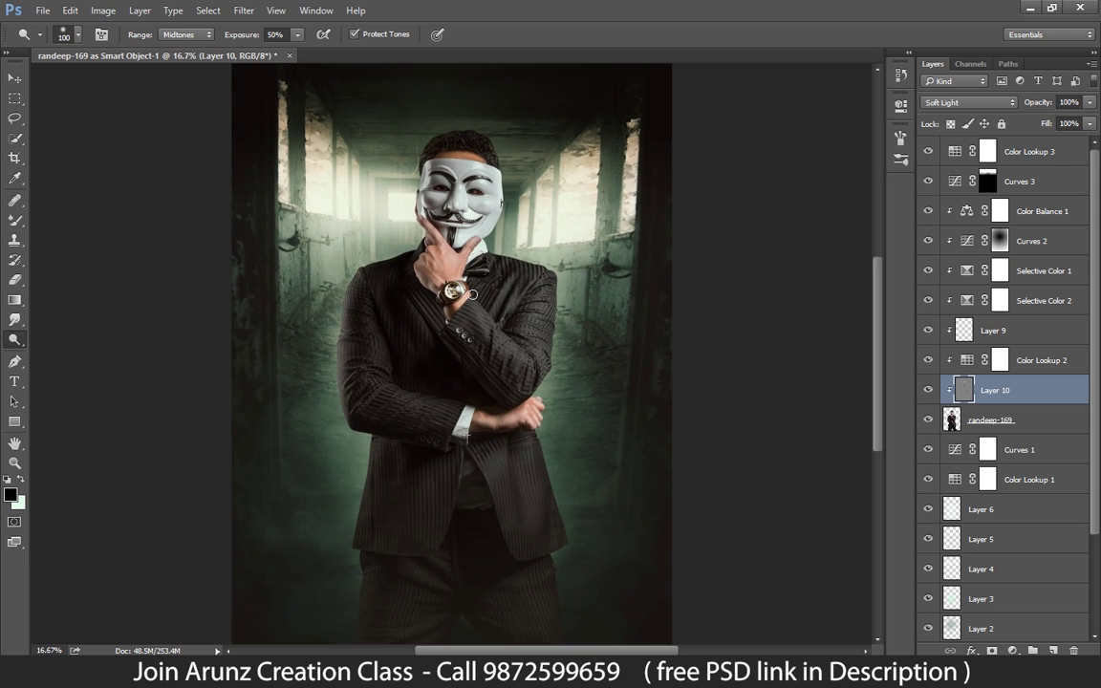
key("bracketright")
key("bracketright")
left_click(297, 34)
left_click_drag(295, 55, 282, 55)
key("bracketright")
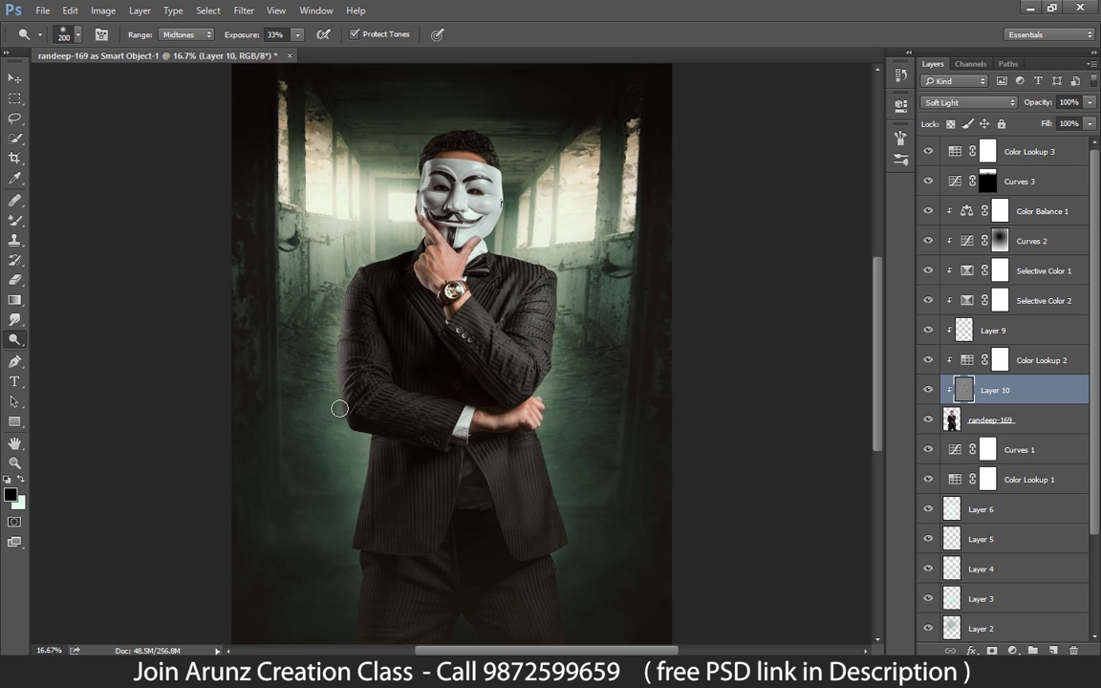
left_click(531, 473)
key("bracketleft")
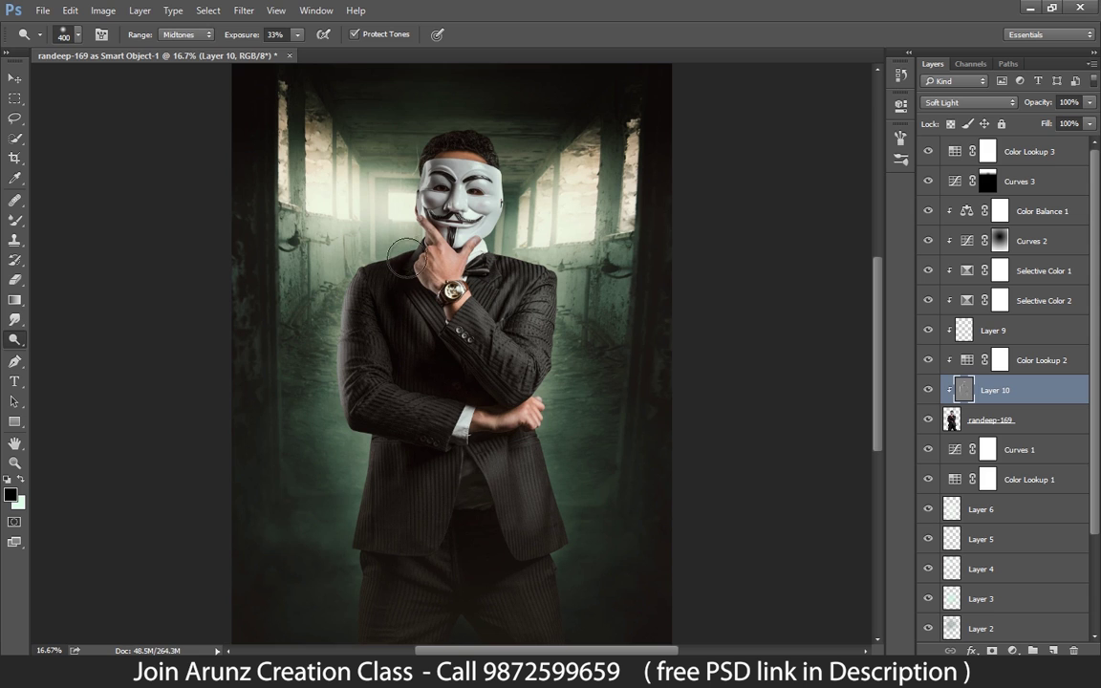
key("bracketright")
key("bracketright")
key("bracketright")
key("bracketright")
Step: Switch the gray dodge and burn layer to Overlay blending and reduce its fill to 51%
left_click(968, 102)
left_click(934, 182)
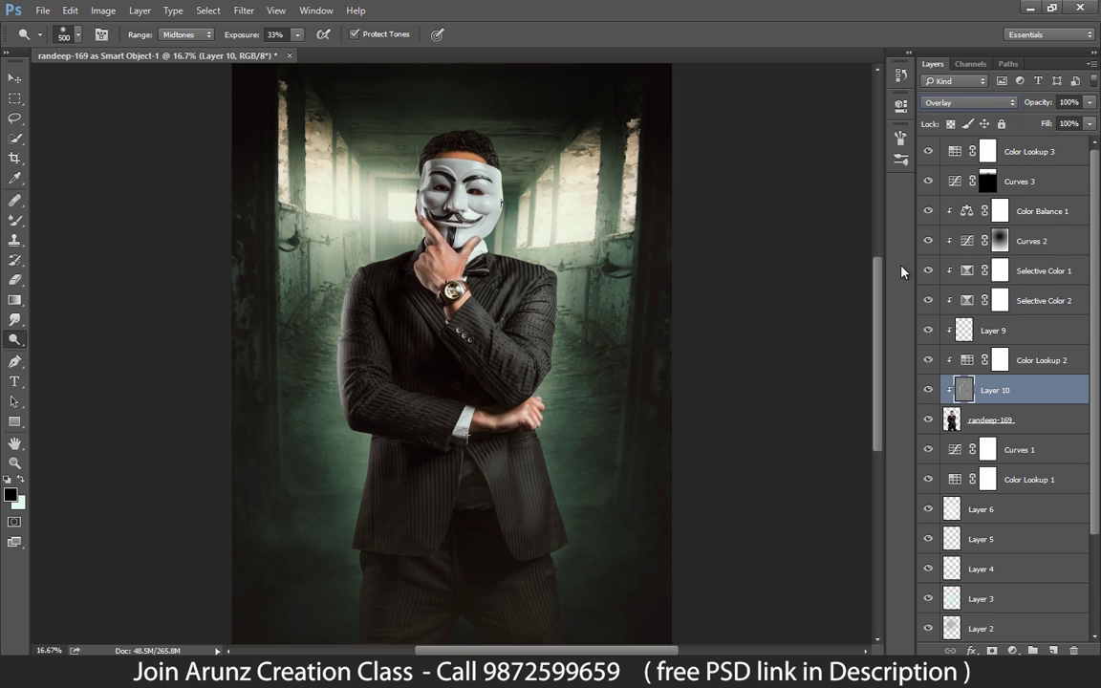
left_click(1089, 123)
left_click_drag(1089, 141, 1056, 143)
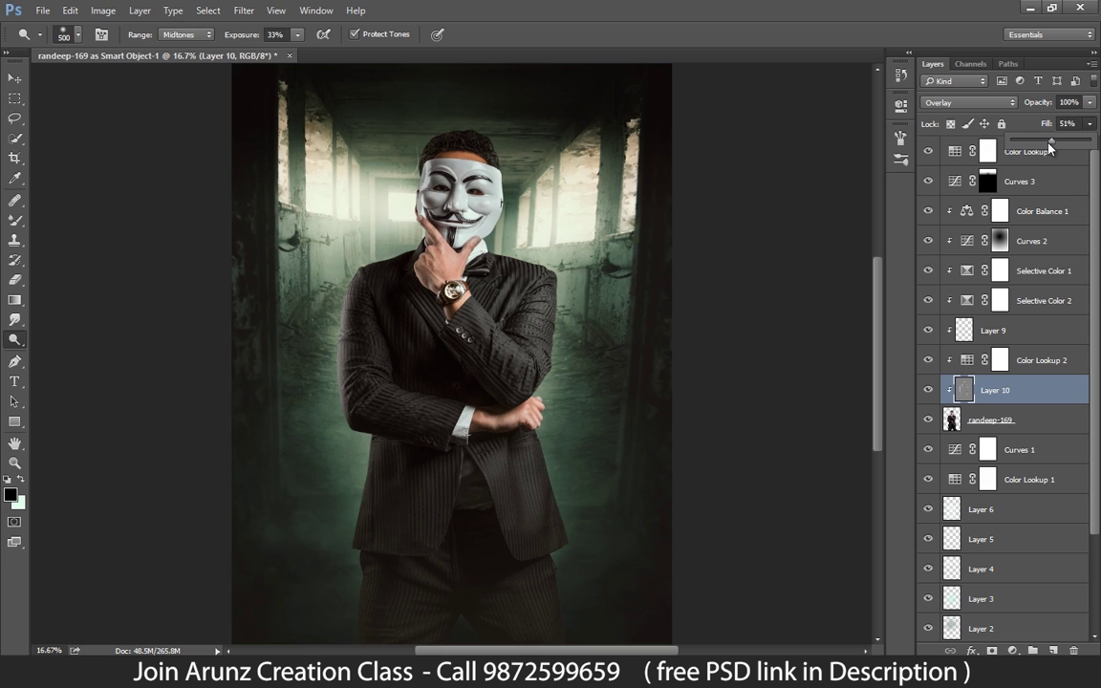
Step: Paint black over the head area of the Curves 3 mask with a 900 px brush at 29% opacity
left_click(987, 181)
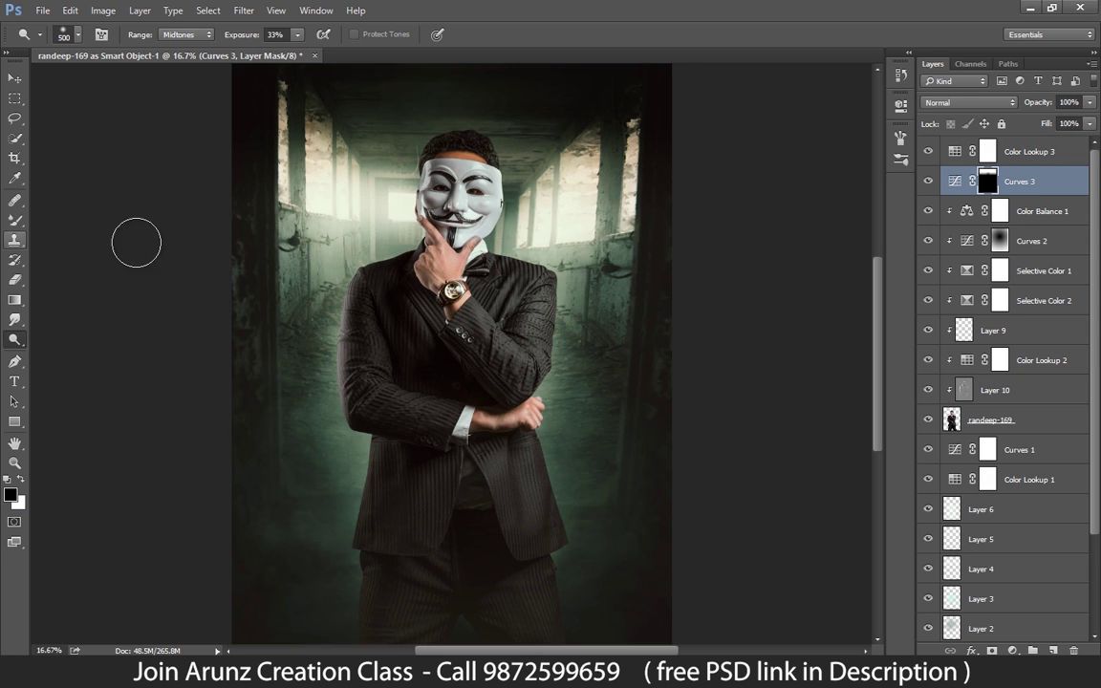
left_click(14, 219)
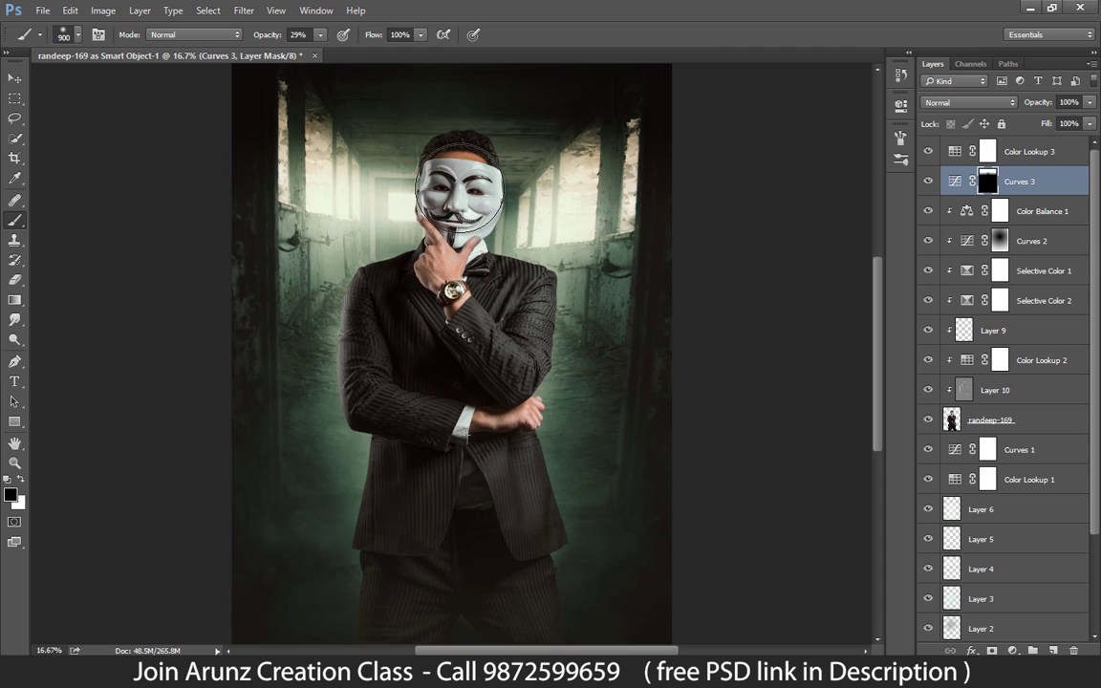
left_click(14, 78)
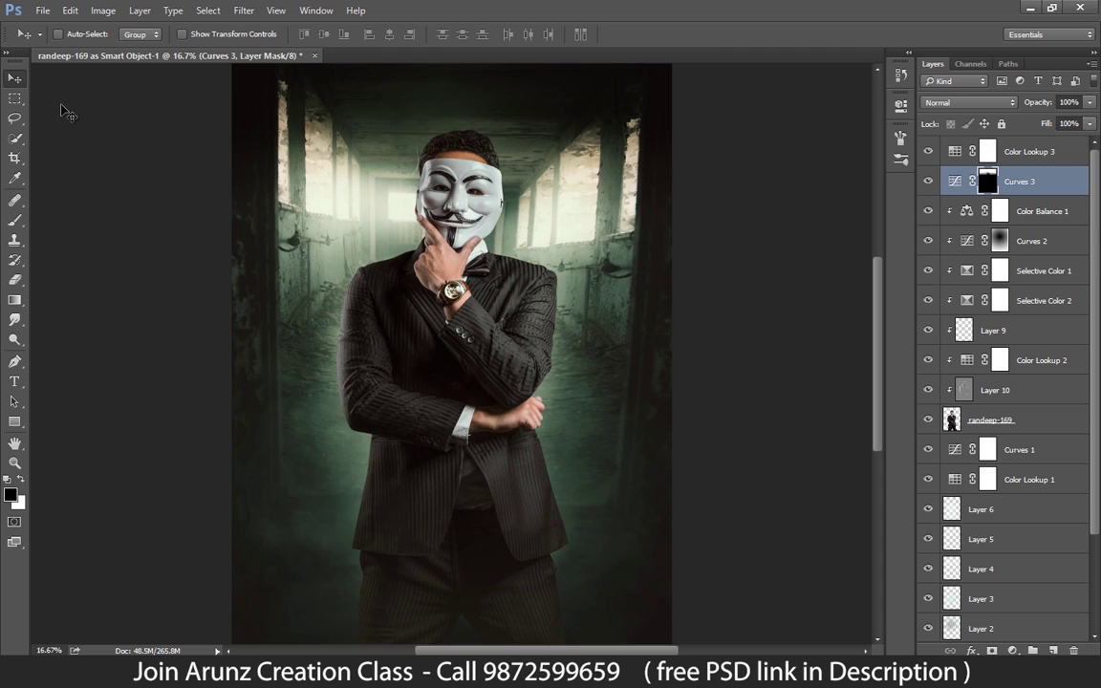
Step: Add a layer above Color Lookup 3 and paint a soft glow beside the chin hand, using a sampled pale window colour and a 600 px brush
left_click(1047, 151)
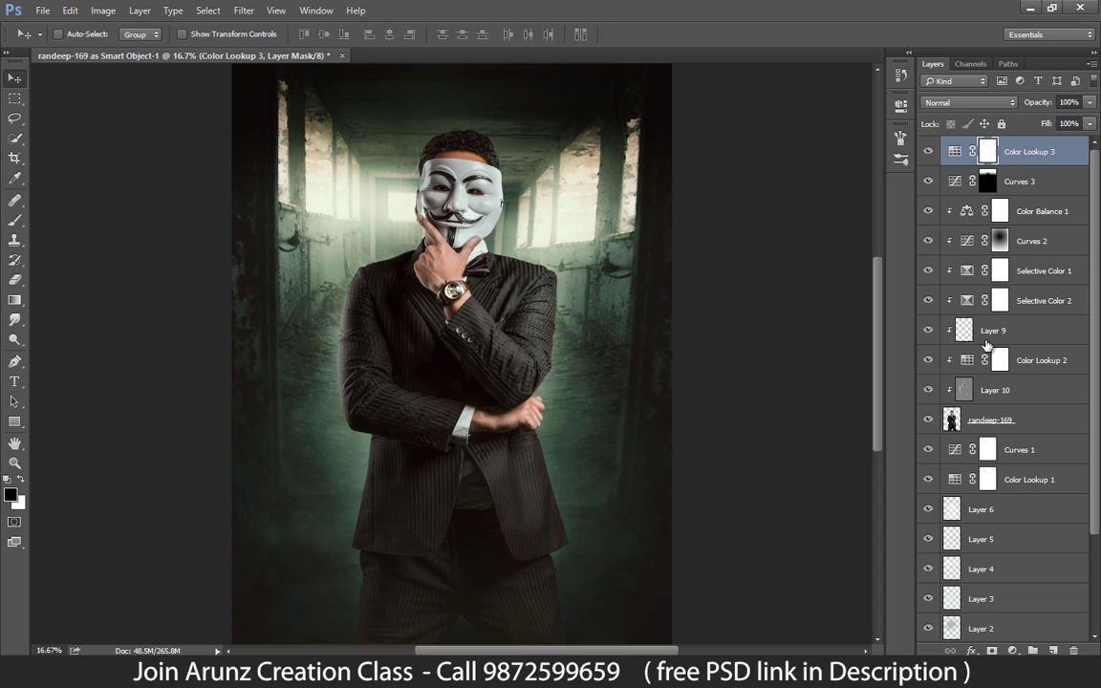
key("ctrl+minus")
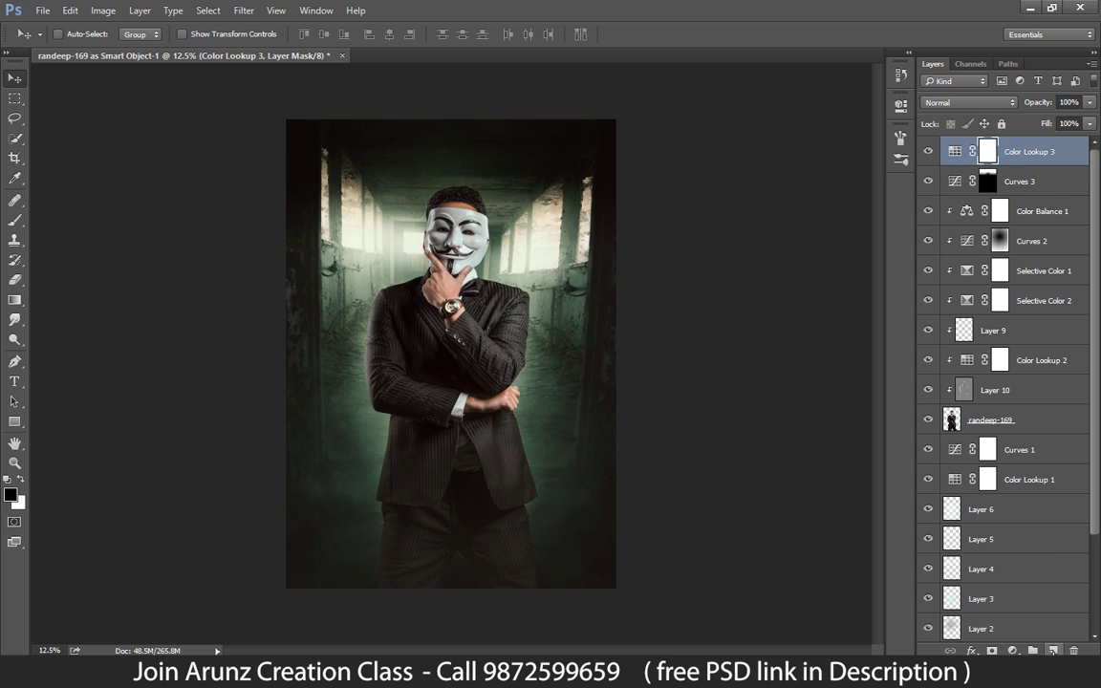
key("ctrl+shift+alt+n")
left_click(15, 240)
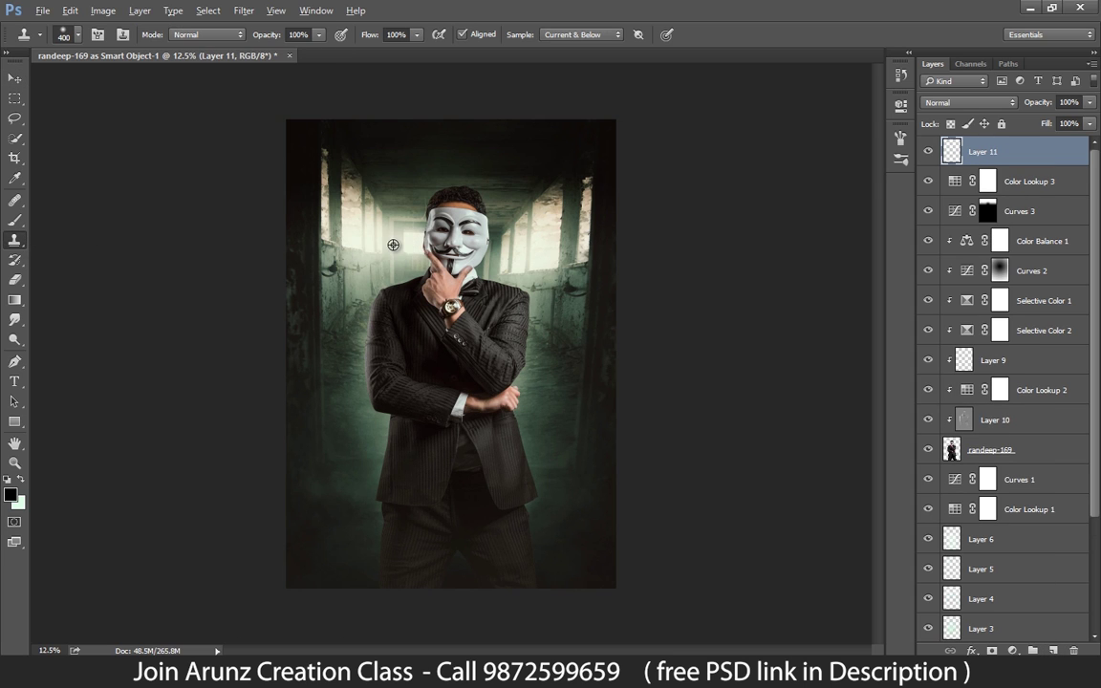
key("b")
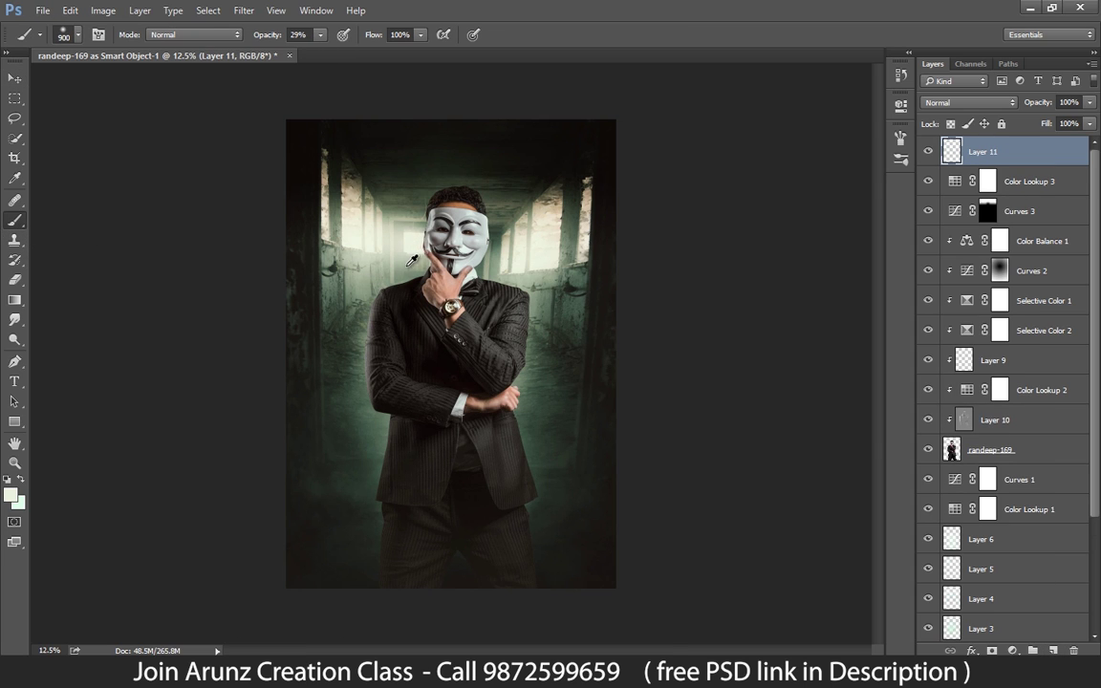
scroll(382, 230, "up", 1)
left_click(403, 257, "alt")
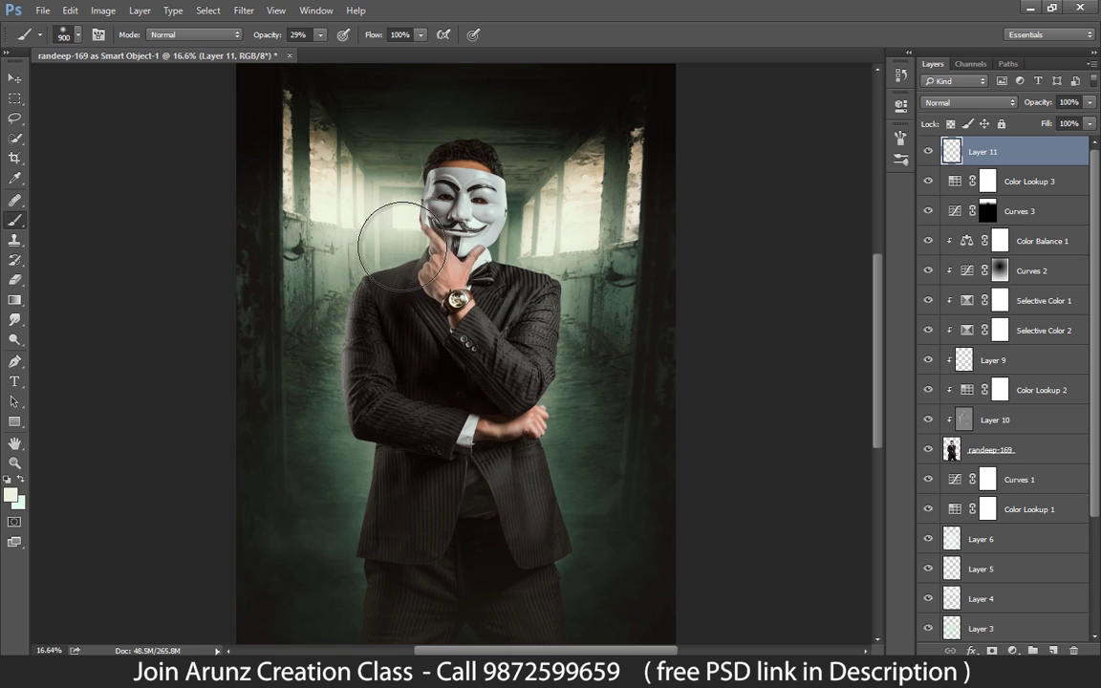
key("bracketleft")
key("bracketleft")
key("bracketleft")
left_click(406, 249)
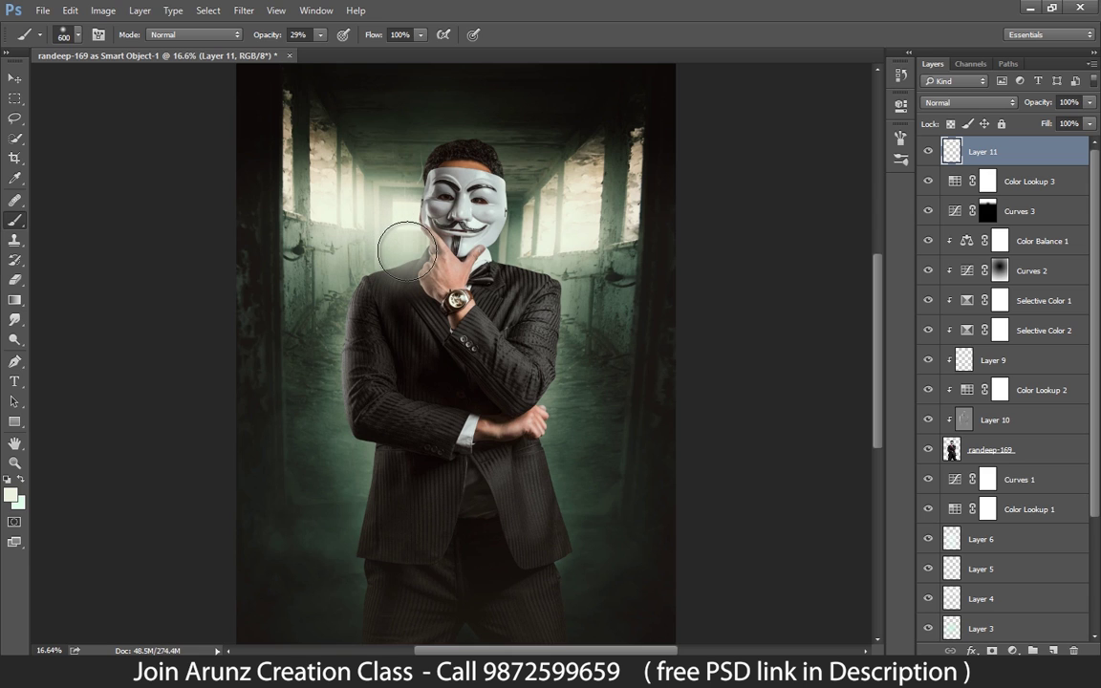
Step: Move the glow layer directly above Color Balance 1, clip it to the man, and set it to Overlay with 86% fill
left_click_drag(1018, 162, 1000, 219)
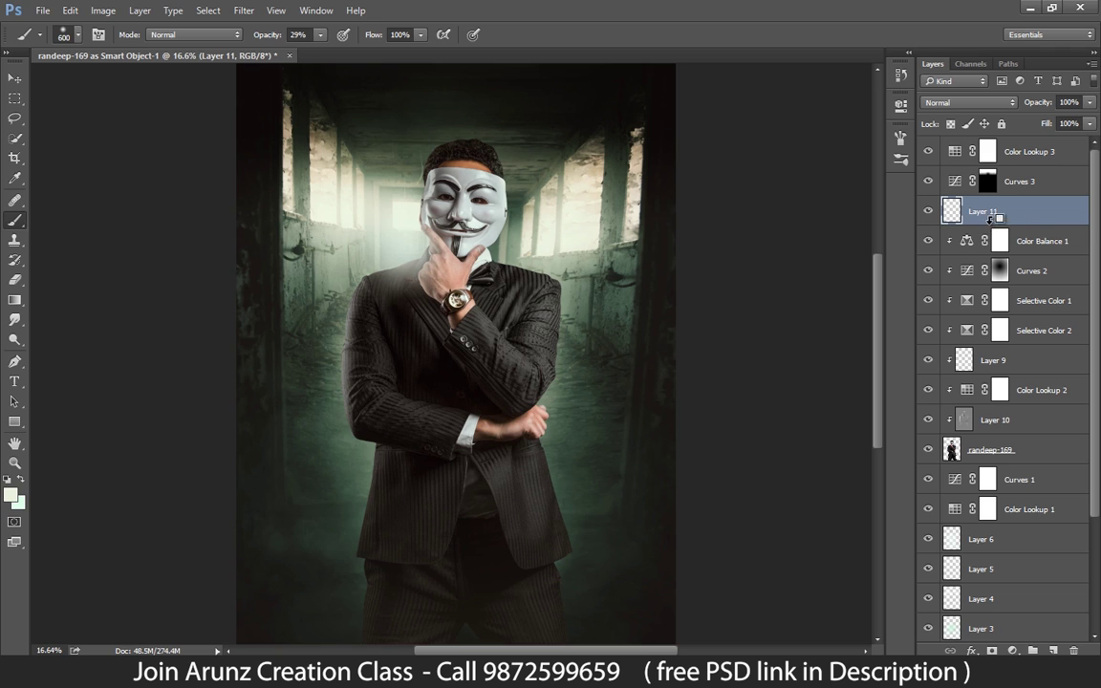
left_click(1001, 229, "alt")
left_click(1000, 213)
left_click(968, 102)
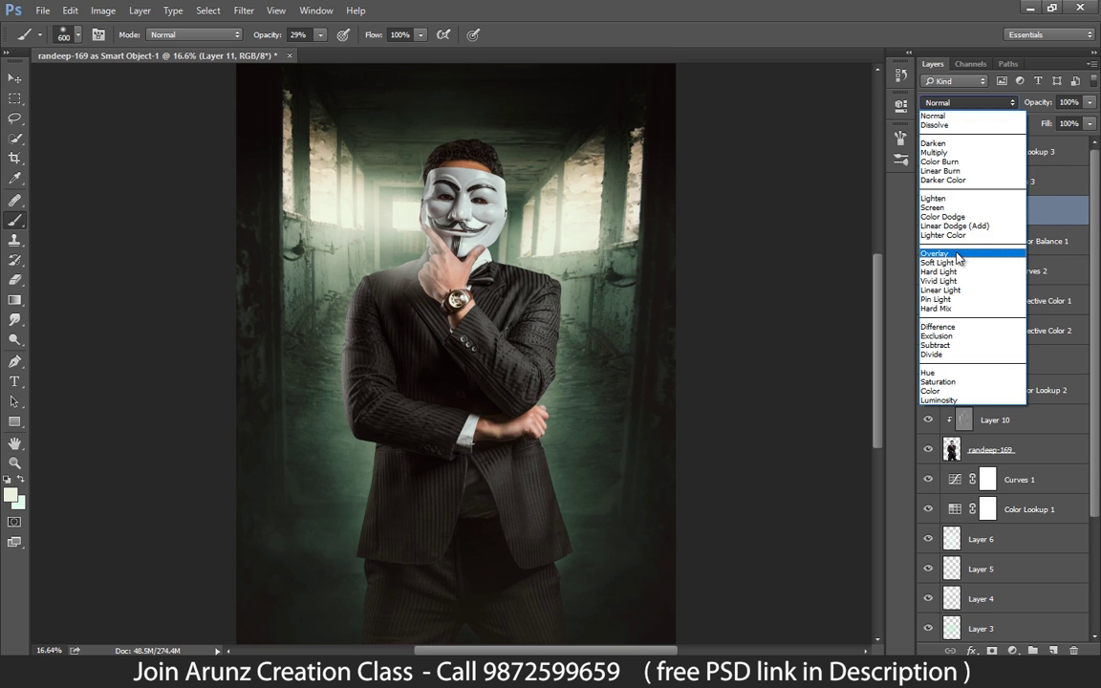
left_click(957, 253)
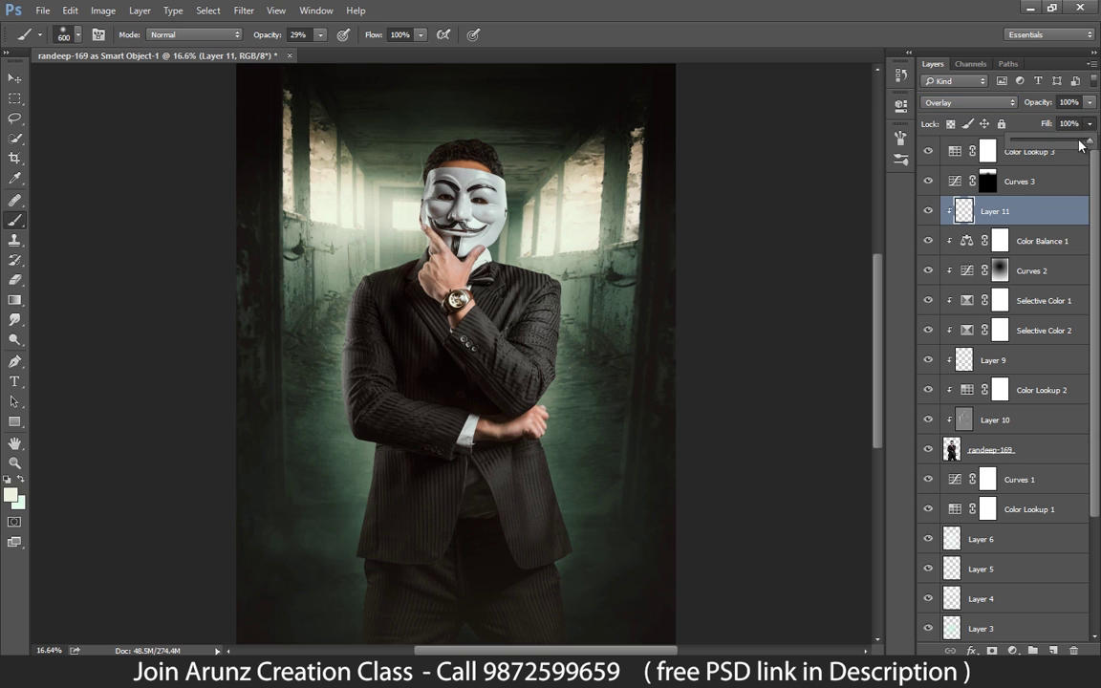
left_click_drag(1088, 123, 1081, 144)
Step: Erase the clipped glow where it spills onto the edge of the mask, using a 300 px eraser
key("e")
key("bracketleft")
key("bracketleft")
key("bracketleft")
key("bracketleft")
key("bracketleft")
key("bracketleft")
key("bracketleft")
key("bracketleft")
key("bracketleft")
key("bracketleft")
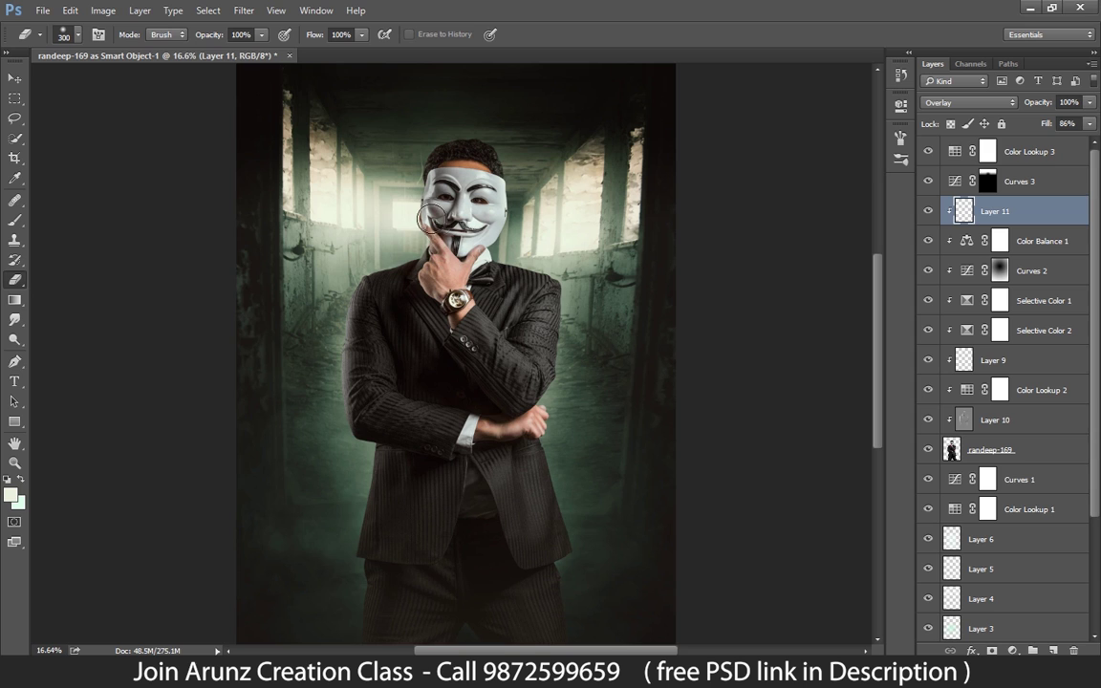
key("bracketright")
key("bracketright")
key("bracketright")
Step: Add a new layer at the top of the stack and paint a 600 px glow in near-white #faffef beside the chin hand
key("ctrl+shift+alt+n")
left_click_drag(998, 218, 993, 144)
key("b")
mouse_move(384, 246)
left_mouse_down()
mouse_move(368, 225)
mouse_move(396, 242)
left_mouse_up()
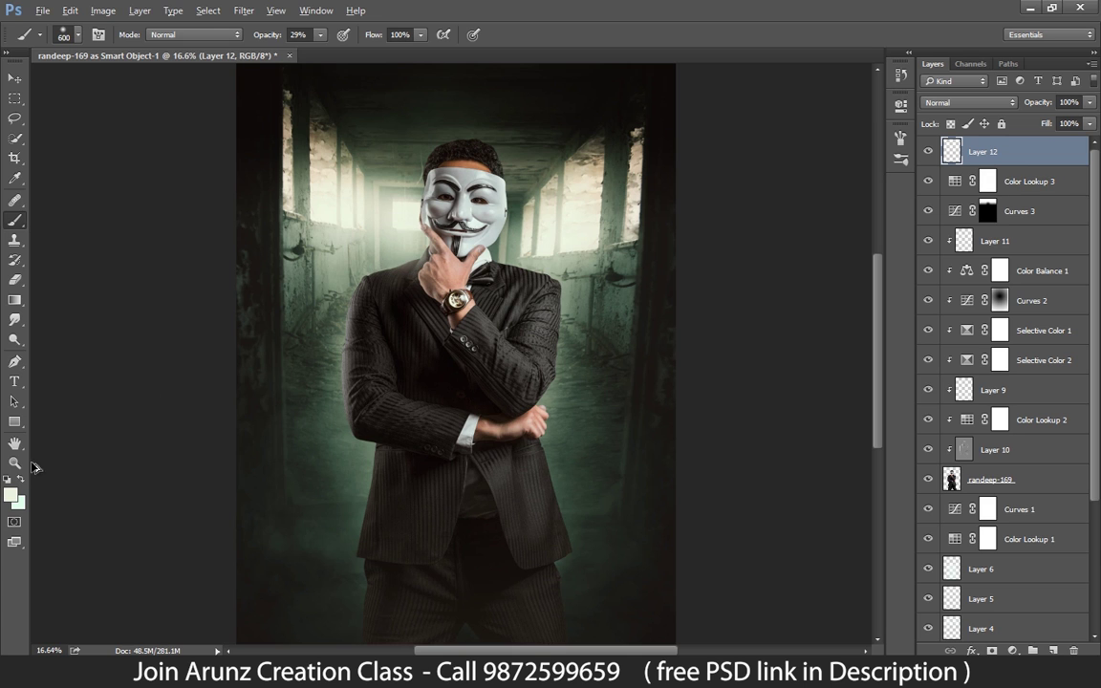
left_click(10, 494)
left_click_drag(358, 160, 365, 162)
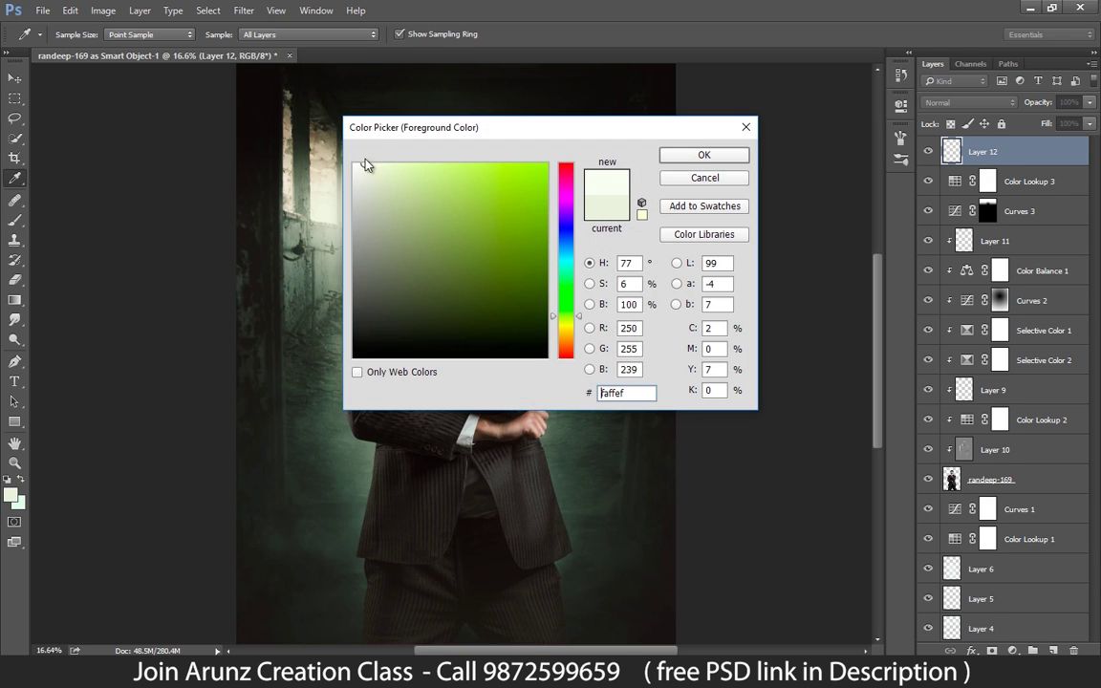
left_click(704, 160)
left_click(412, 245)
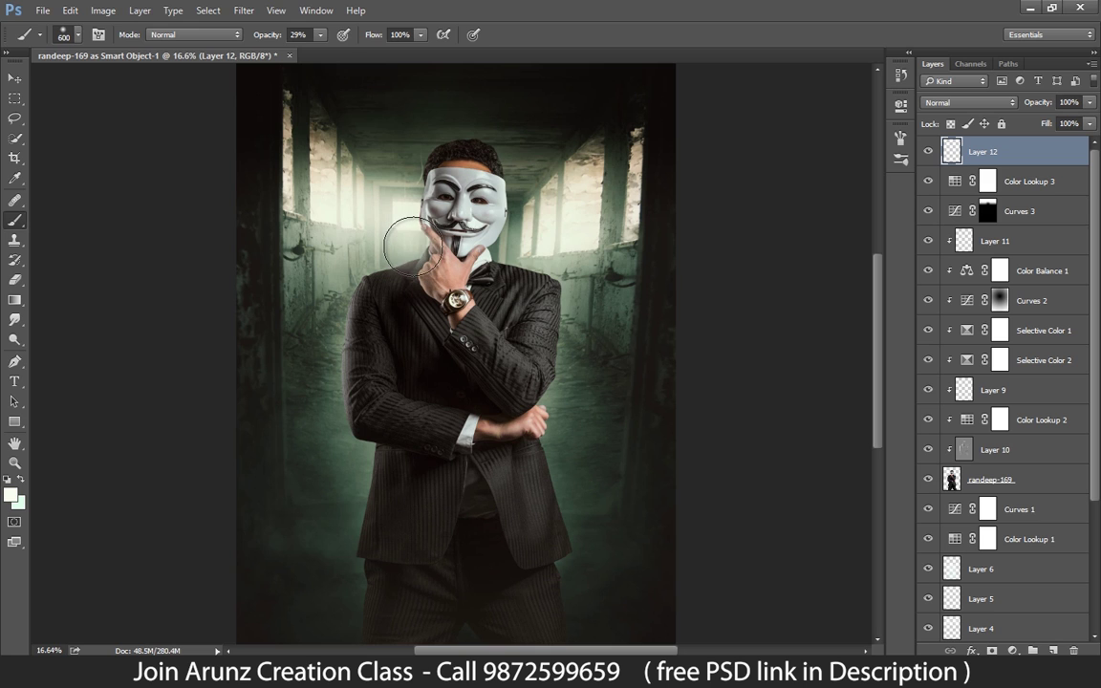
left_click(412, 246)
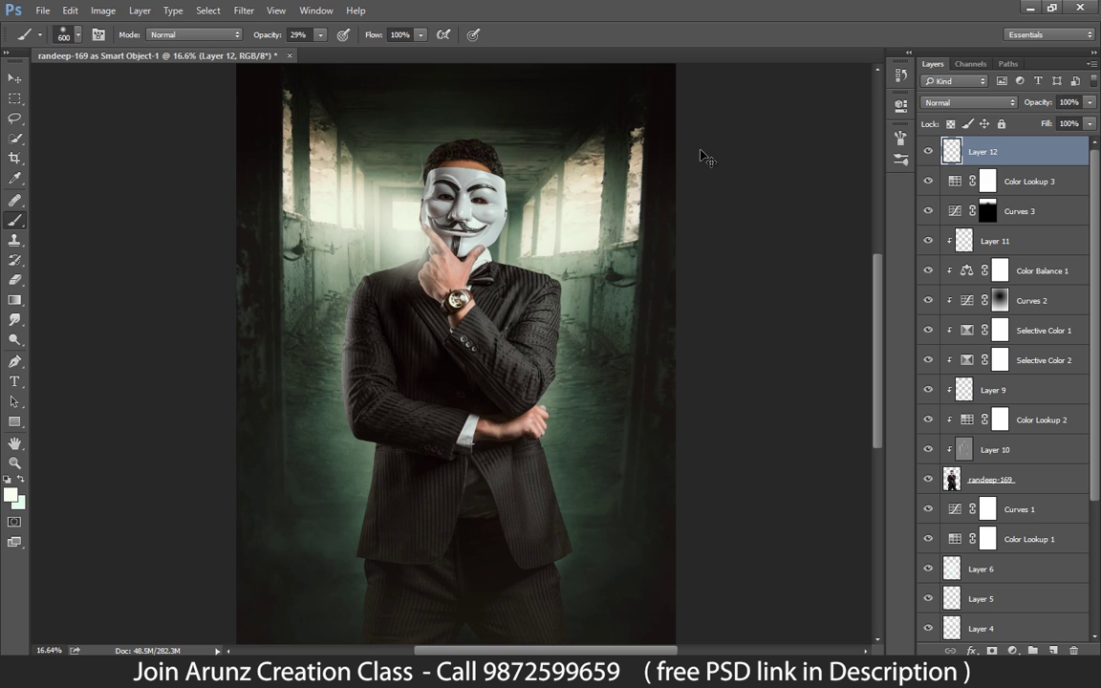
Step: Enlarge the near-white glow with Free Transform so it spreads over the shoulder and the background behind the mask
key("ctrl+t")
left_click_drag(472, 187, 513, 138)
key("Return")
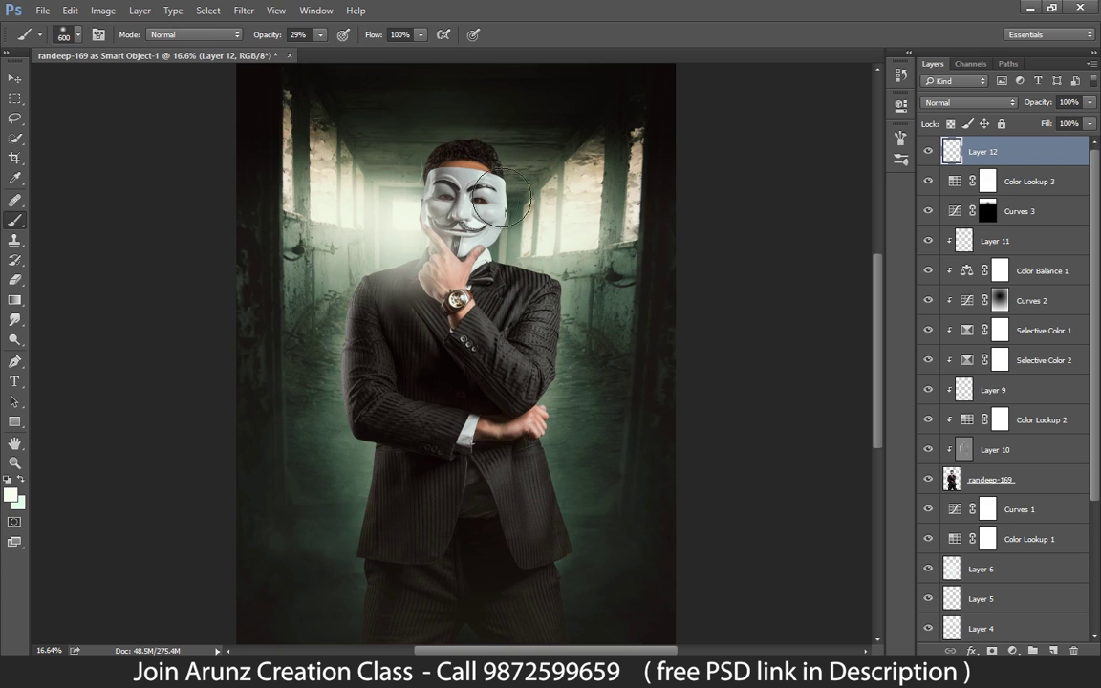
Step: Erase the near-white glow over the watch, chest and far shoulder with a soft eraser, enlarging it from 700 to 1500 px
key("e")
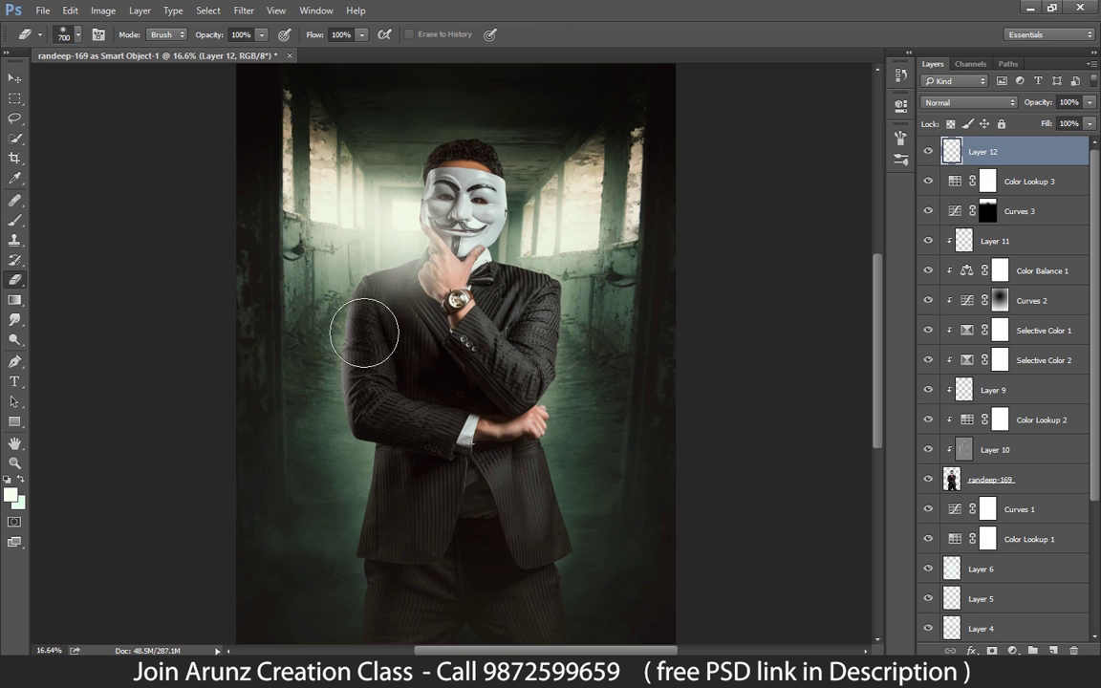
left_click(458, 311)
left_click(529, 265)
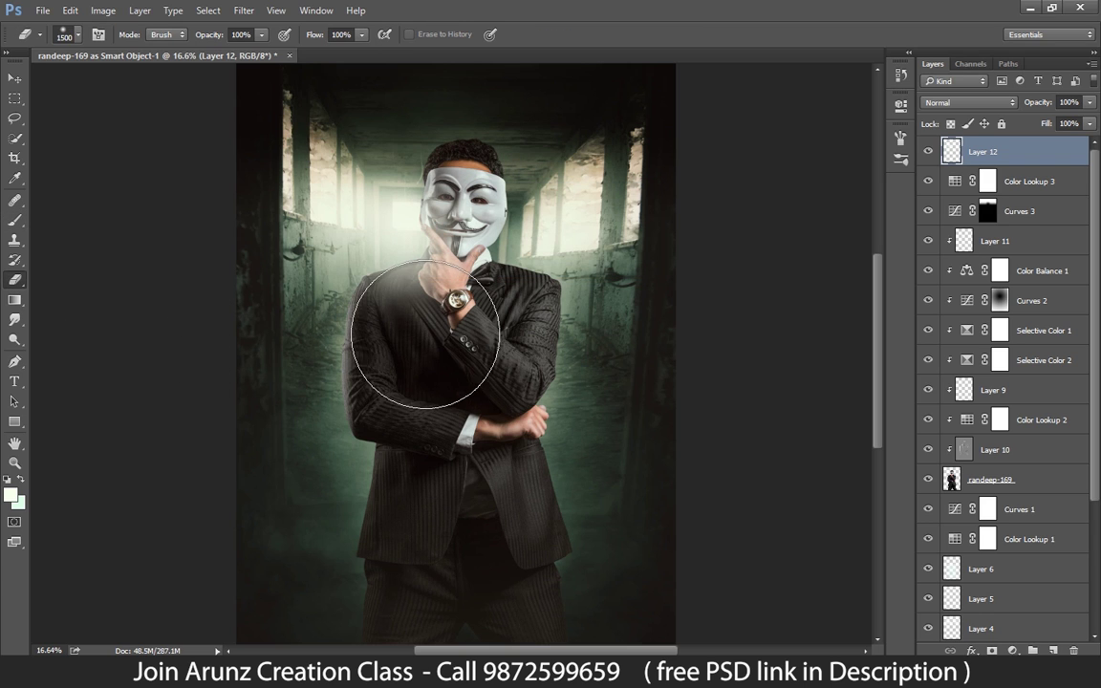
Step: Erase the leftover near-white glow from the chest, hand and jacket with a soft eraser resized to 1100 px
key("bracketleft")
key("bracketleft")
key("bracketleft")
key("bracketleft")
key("bracketleft")
key("bracketleft")
key("bracketleft")
key("bracketleft")
key("bracketleft")
key("bracketright")
key("bracketright")
key("bracketright")
key("bracketright")
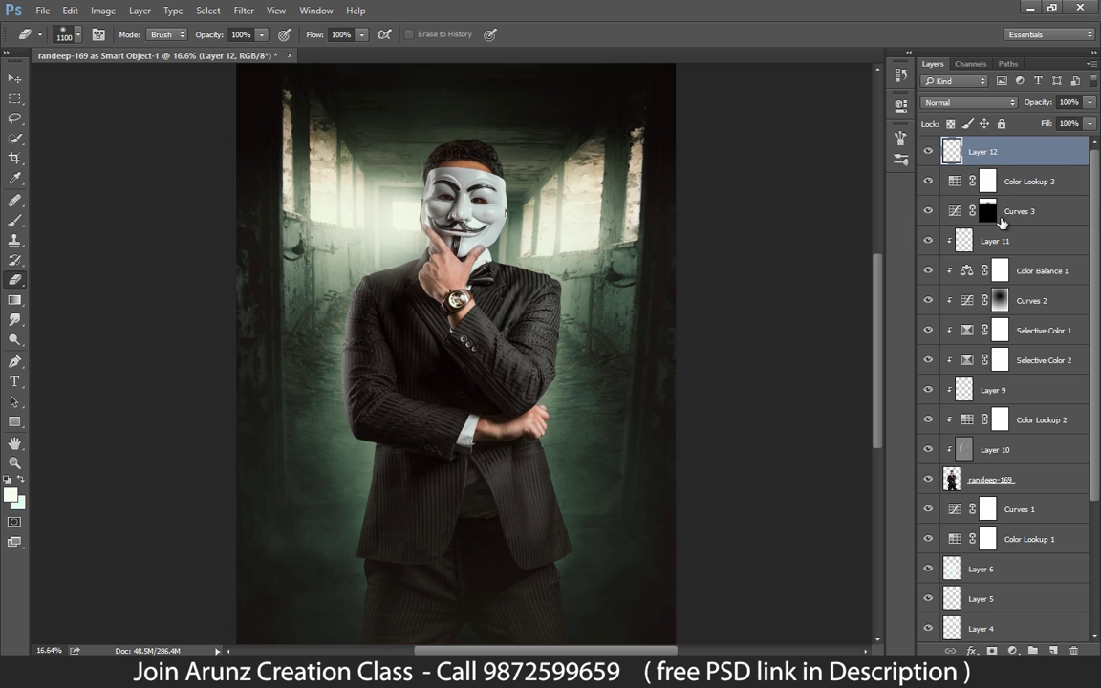
Step: Lower the near-white glow layer's fill to 61% and erase its haze over the corridor windows beside the man
left_click_drag(1094, 128, 1023, 162)
left_click(323, 188)
mouse_move(346, 199)
left_mouse_down()
mouse_move(336, 254)
mouse_move(342, 220)
mouse_move(395, 158)
left_mouse_up()
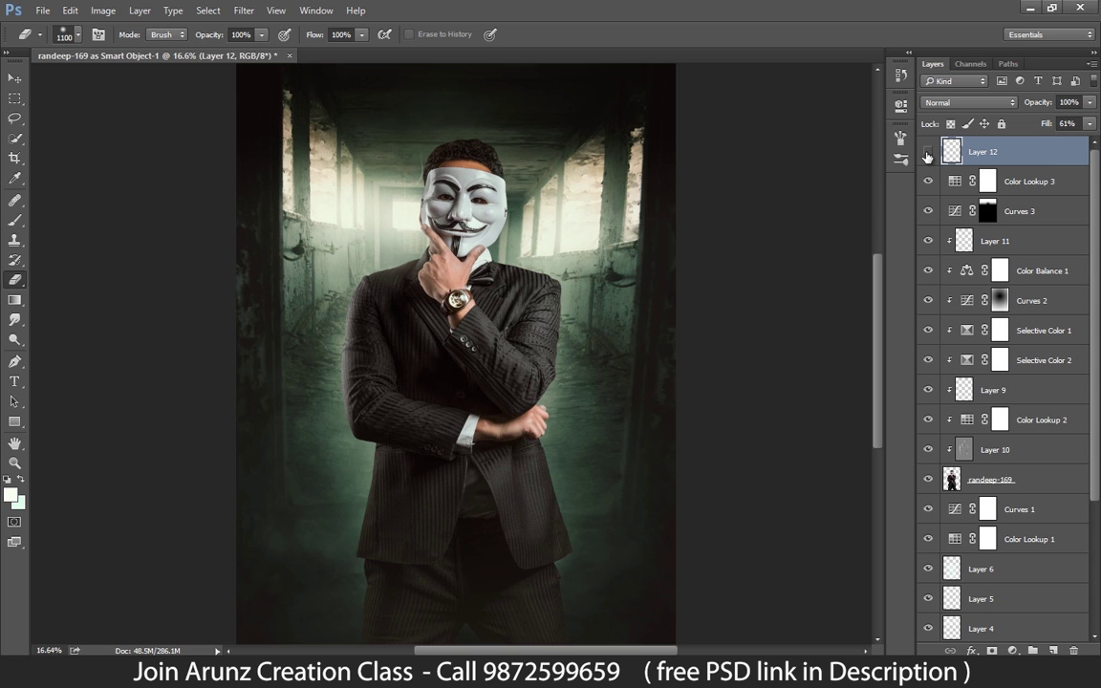
left_click(926, 153)
left_click(925, 153)
left_click(922, 155)
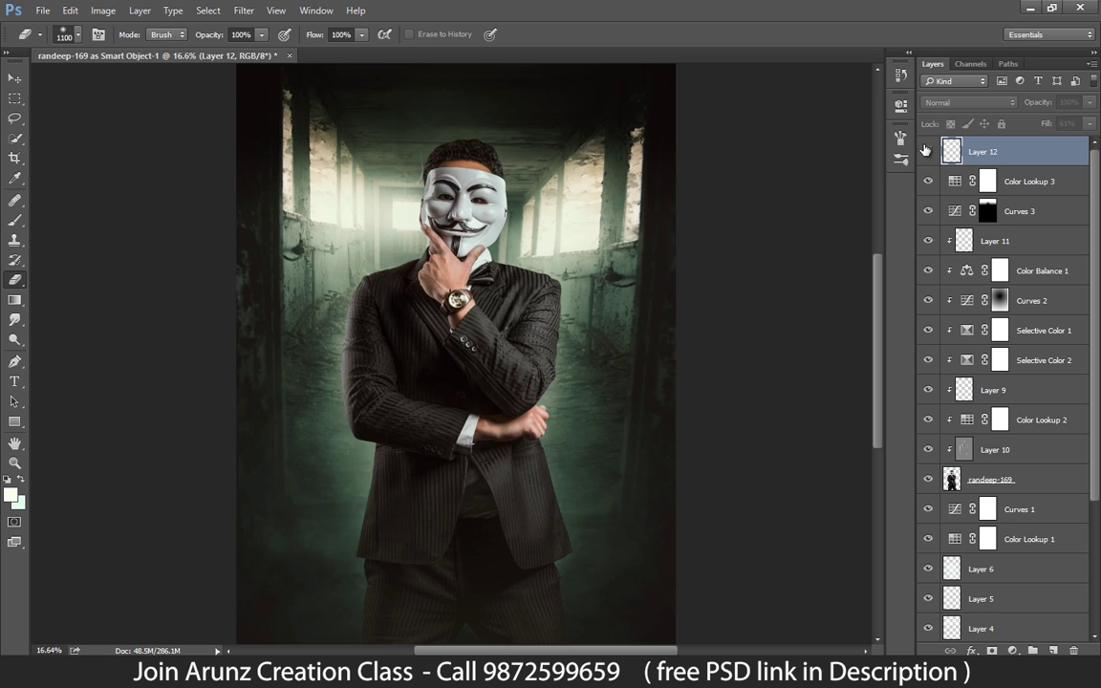
left_click(926, 151)
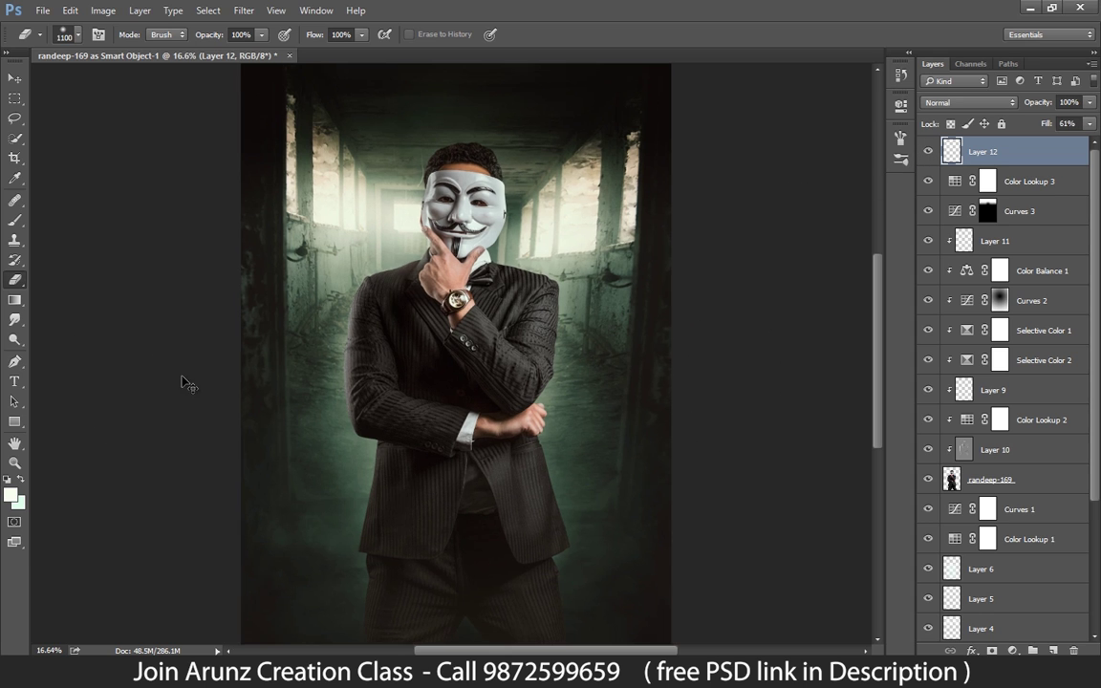
Step: Sample the muted green beside the jacket and paint a soft haze along its lower edge with a 600 px brush at 29% opacity
key("ctrl+minus")
key("ctrl+minus")
key("ctrl+plus")
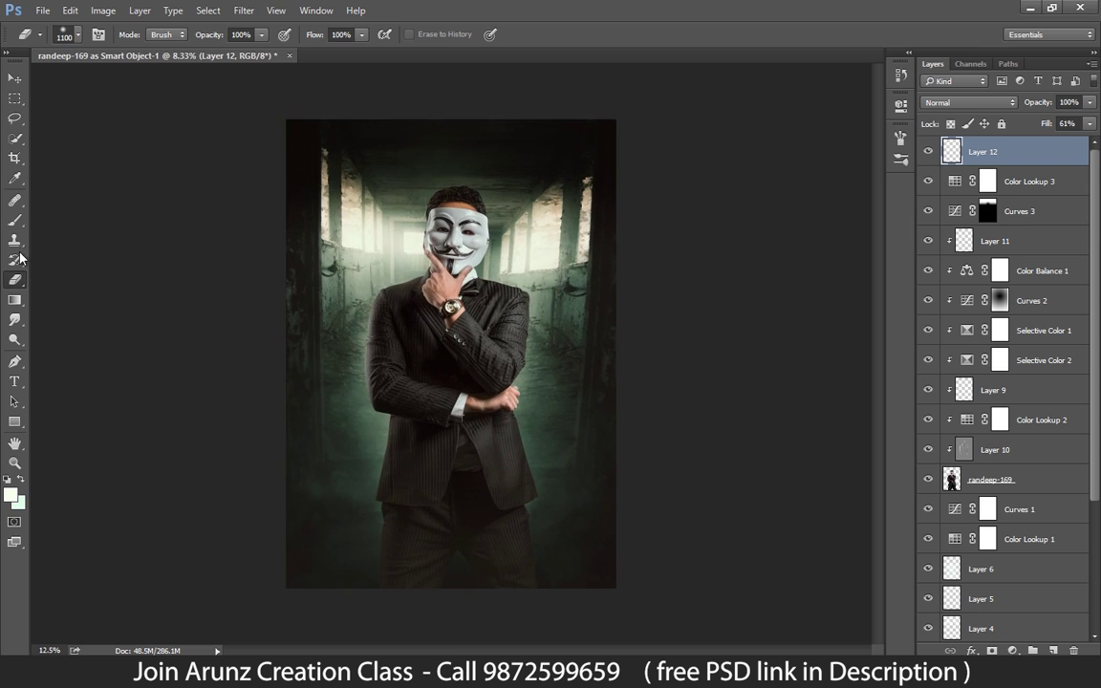
key("b")
left_click(377, 420, "alt")
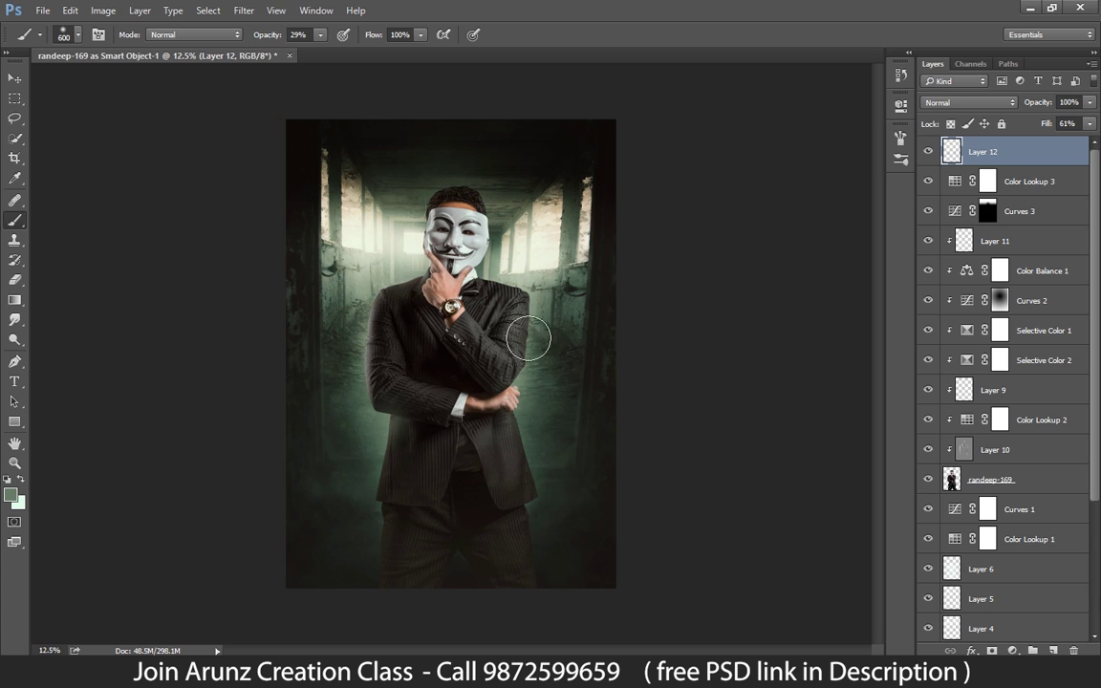
left_click(384, 436)
left_click_drag(384, 436, 376, 459)
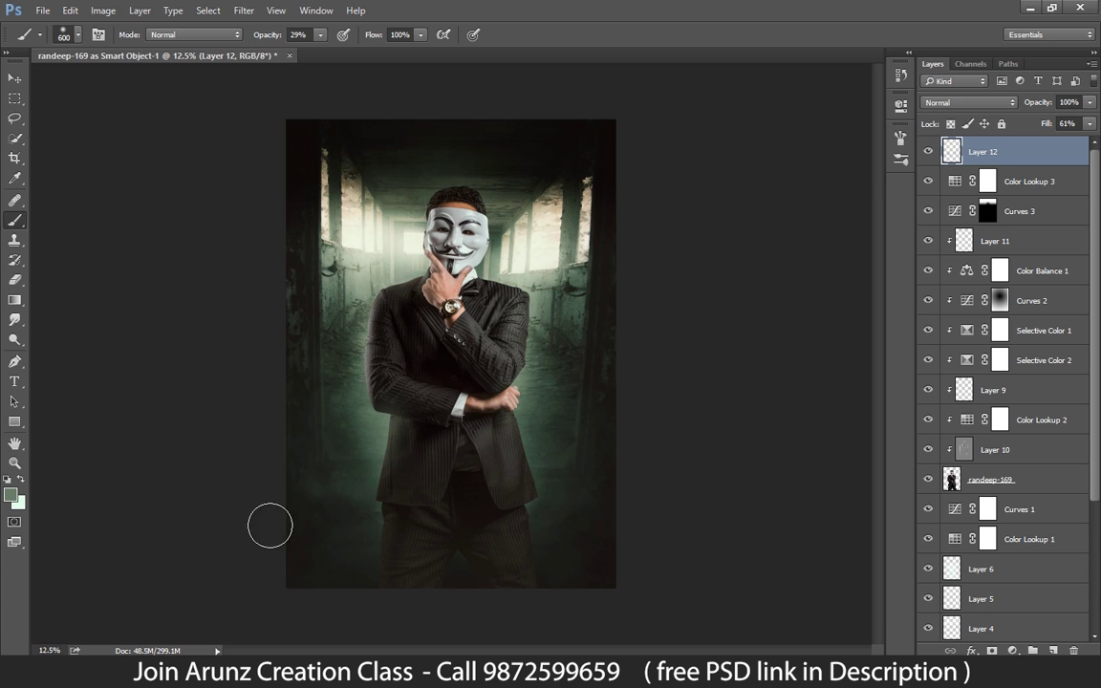
key("e")
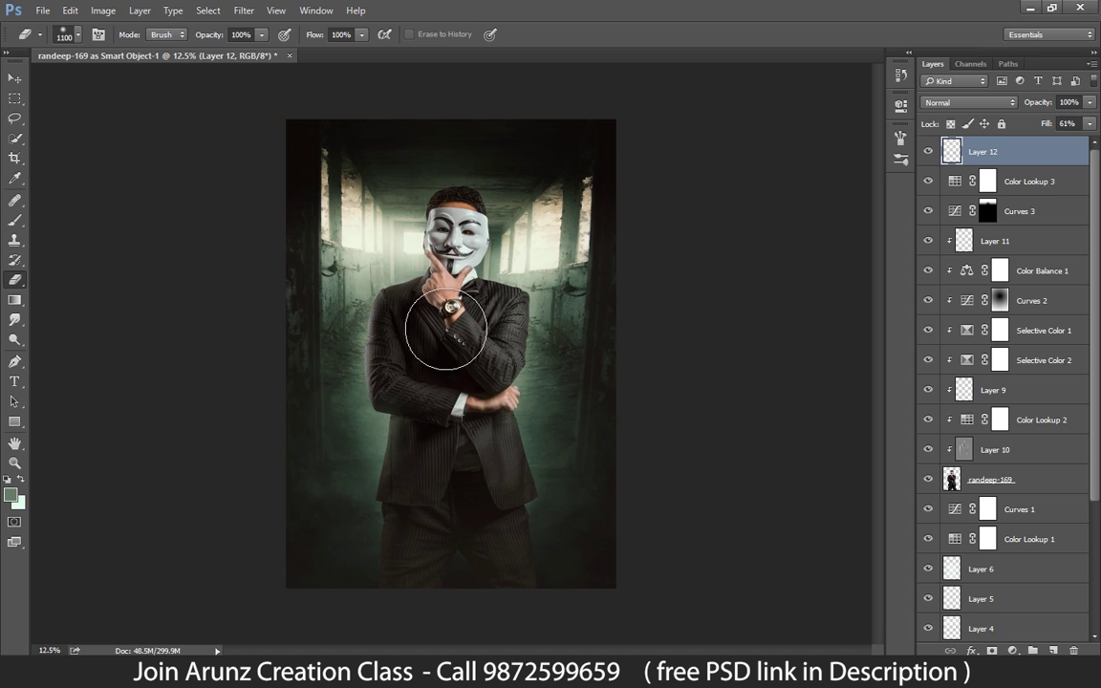
Step: Paint a soft haze beside the mask, then sample pale beige from the window light and brush a 600 px glow over the hair
key("b")
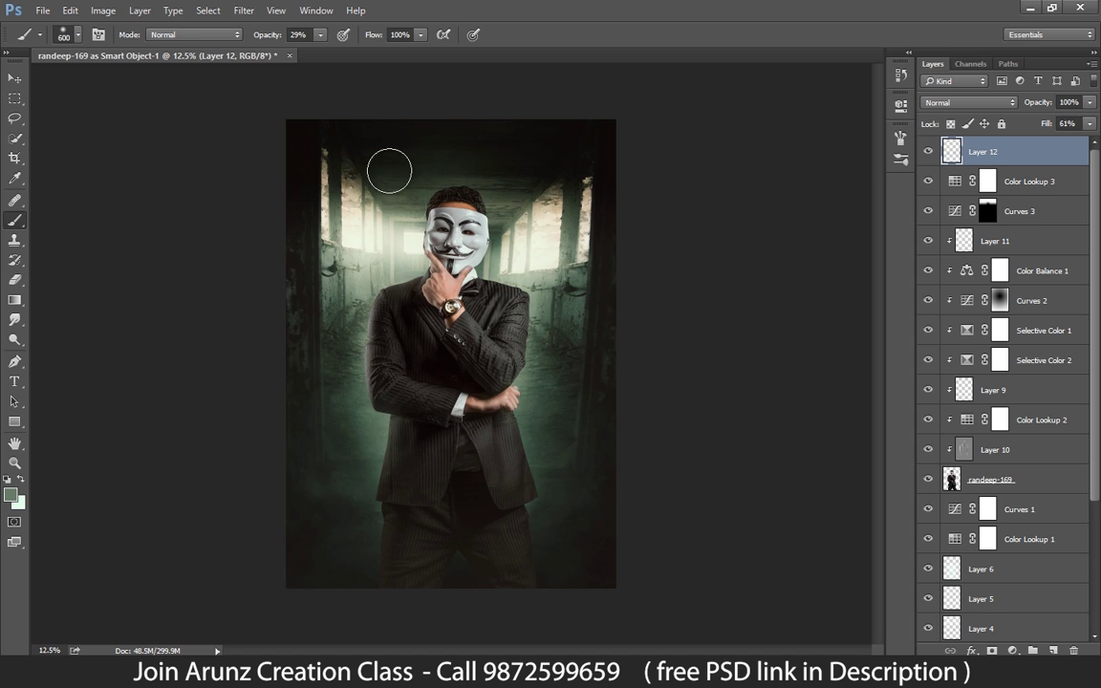
left_click(417, 218)
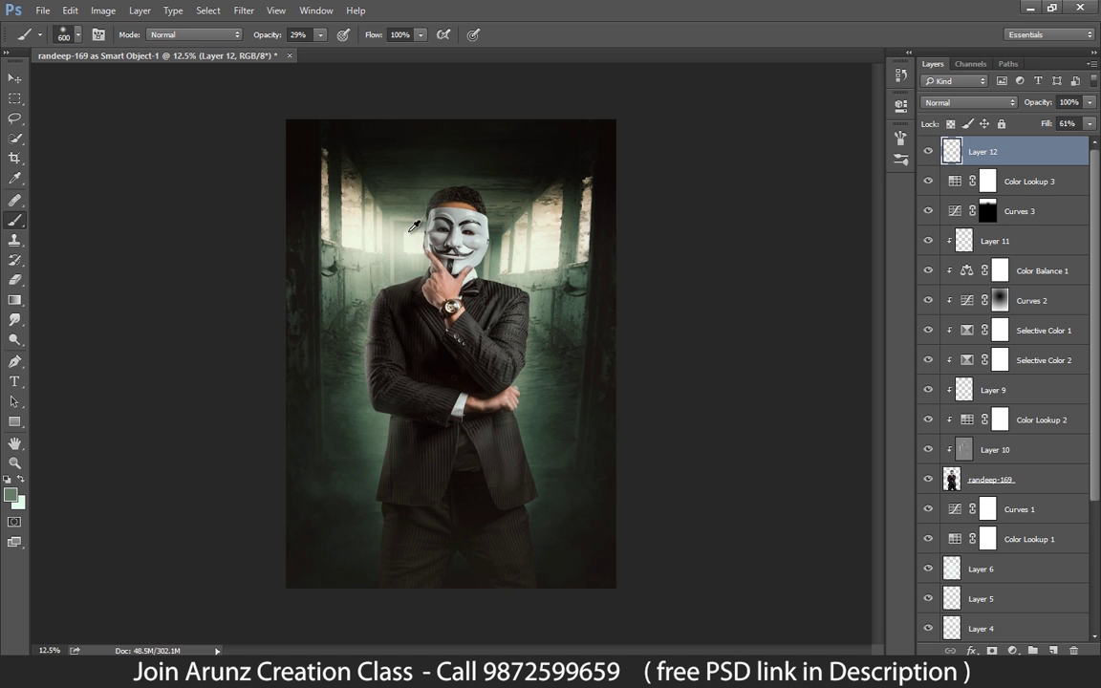
left_click(408, 231, "alt")
left_click(431, 200)
left_click(456, 187)
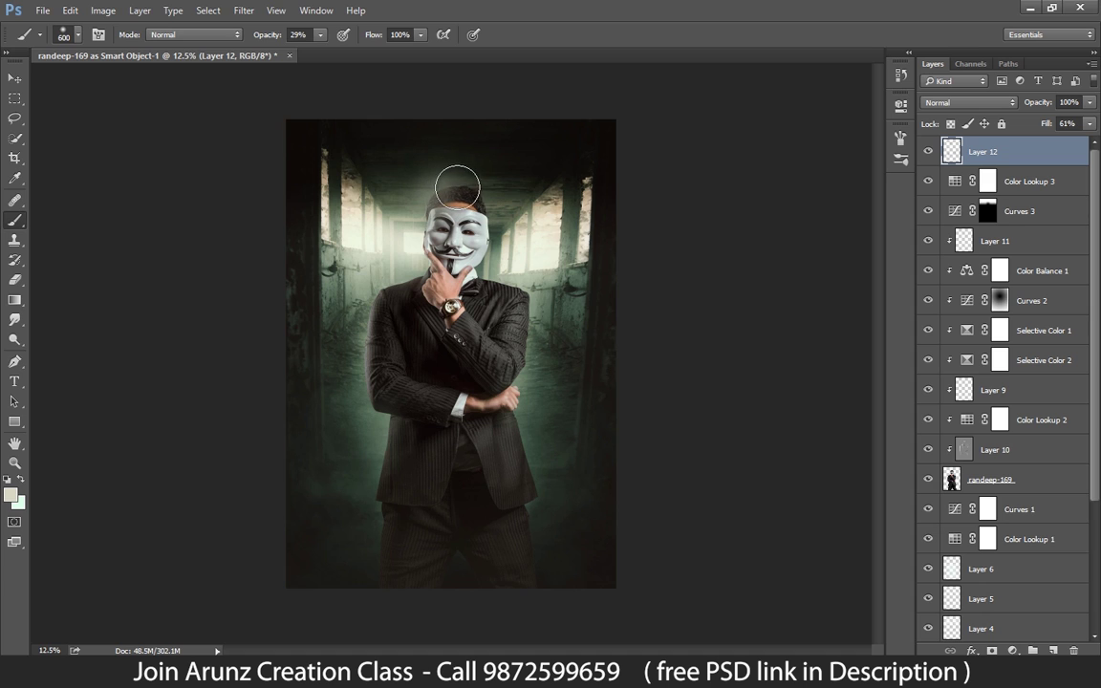
left_click(461, 191)
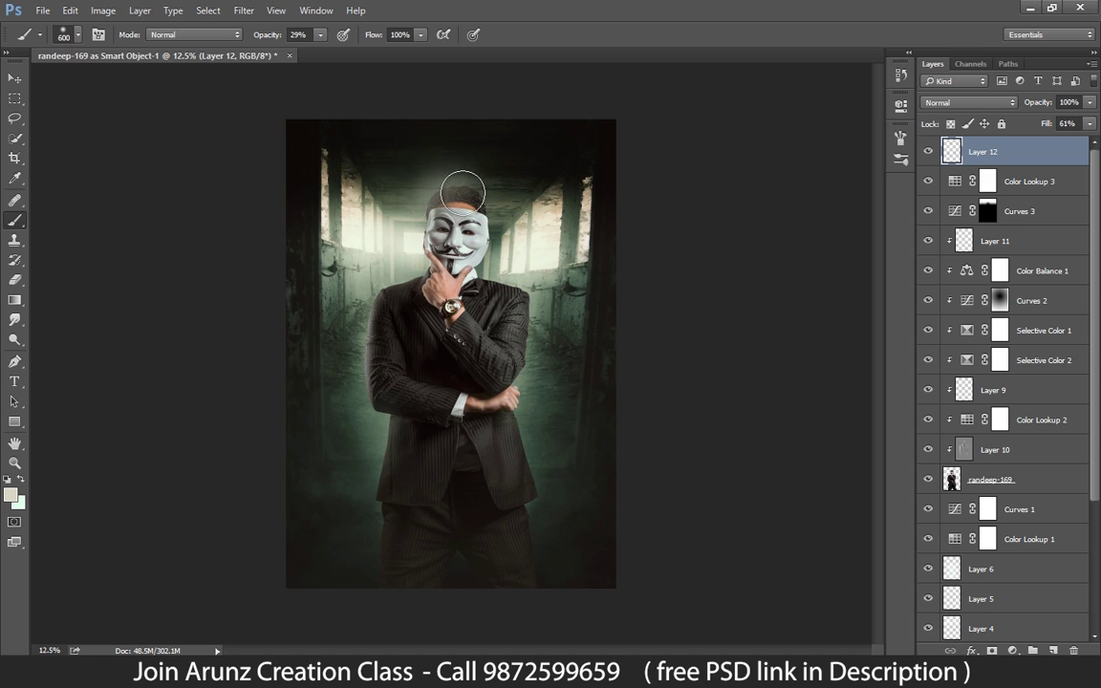
Step: Erase the pale glow over the hair and beside the head with a 1100 px eraser, and compare the layer on and off
left_click(15, 279)
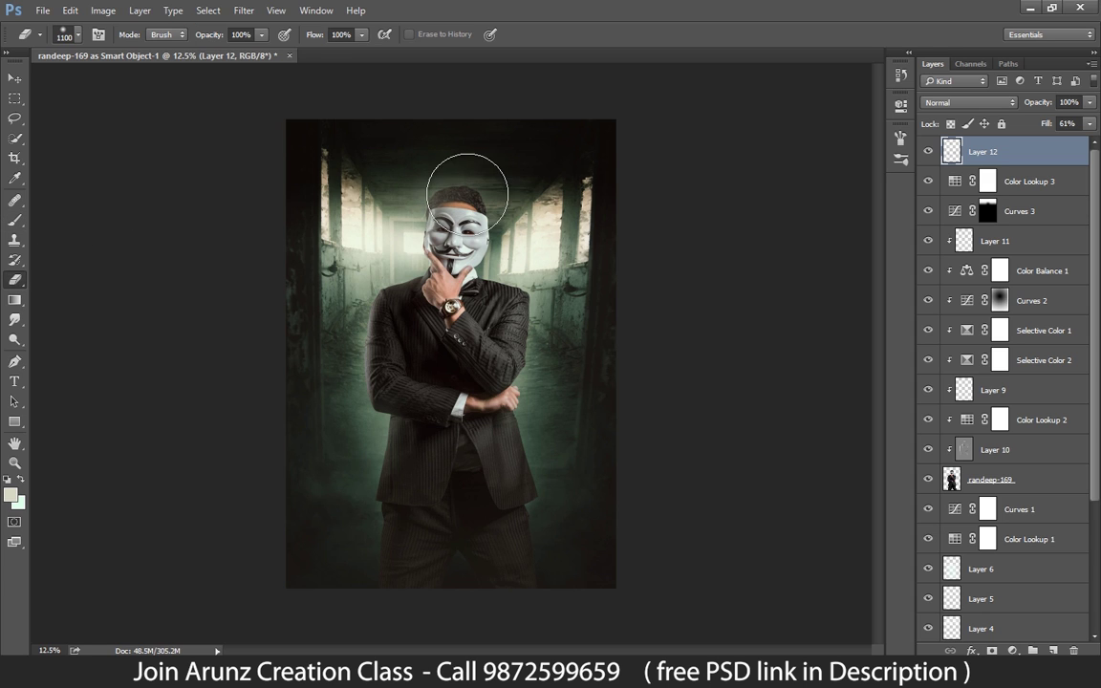
left_click(467, 196)
left_click(423, 203)
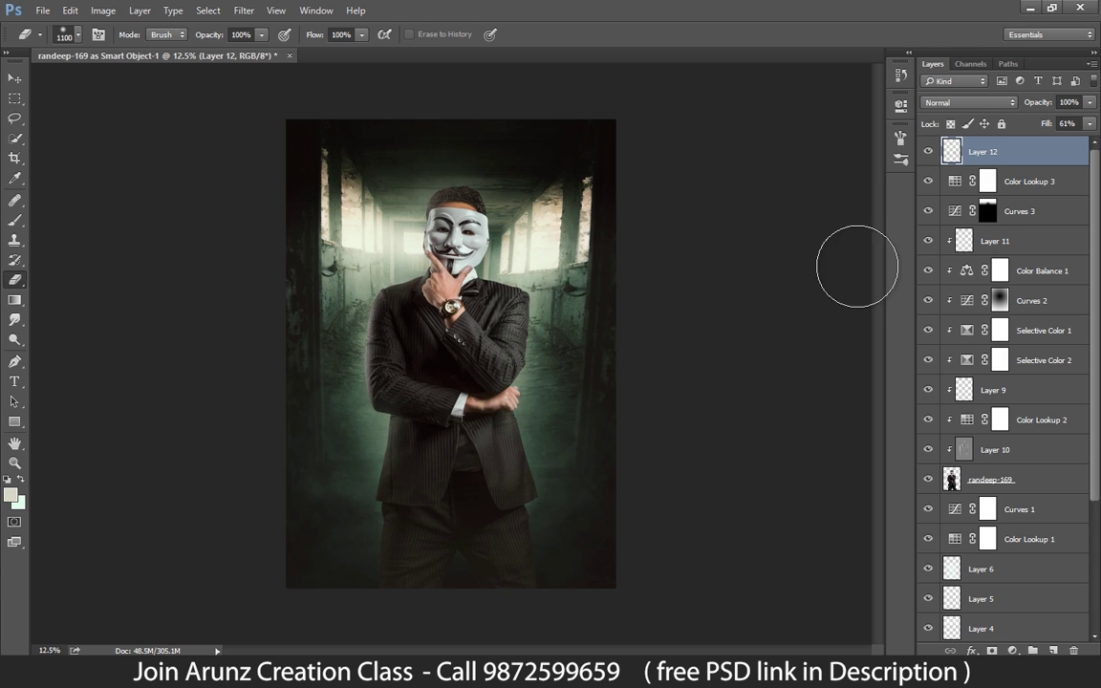
left_click(925, 153)
left_click(926, 153)
left_click(926, 153)
left_click(926, 153)
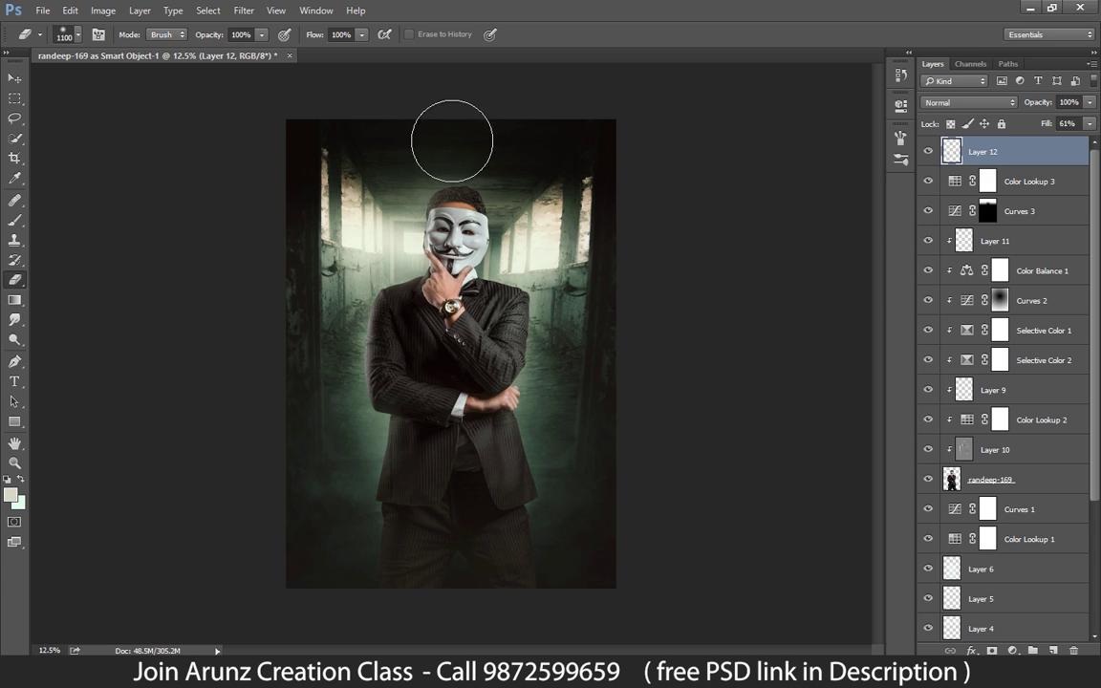
left_click(14, 77)
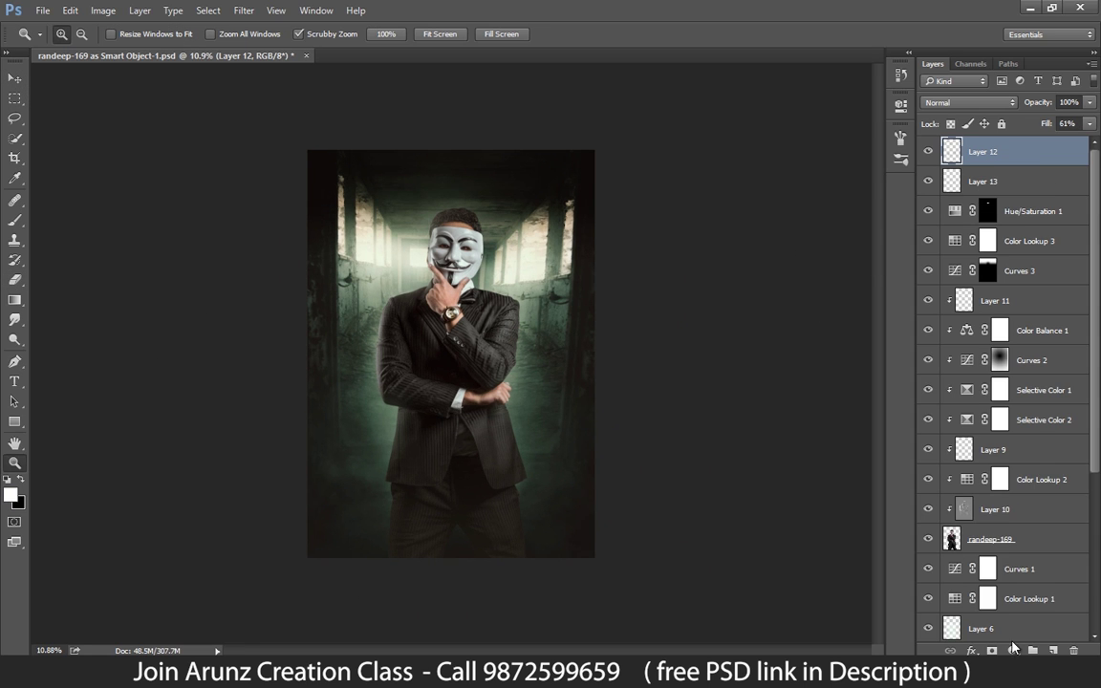
Step: Add a Gradient Map adjustment layer at the top of the stack using the Violet, Orange preset
left_click(1012, 651)
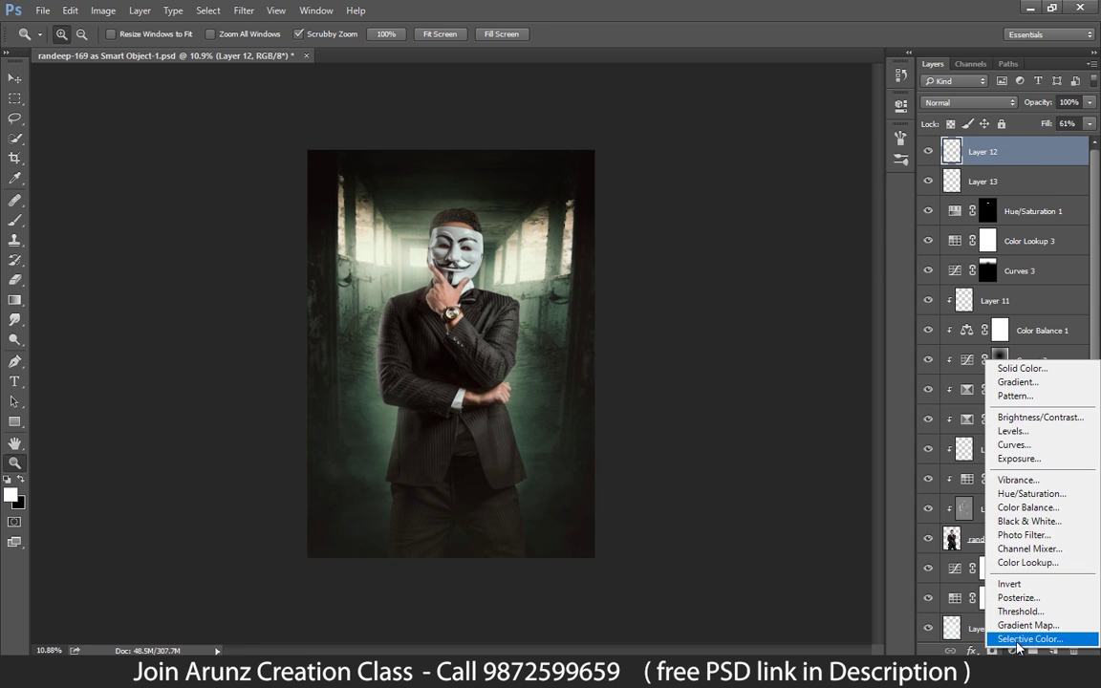
left_click(1012, 622)
left_click(760, 144)
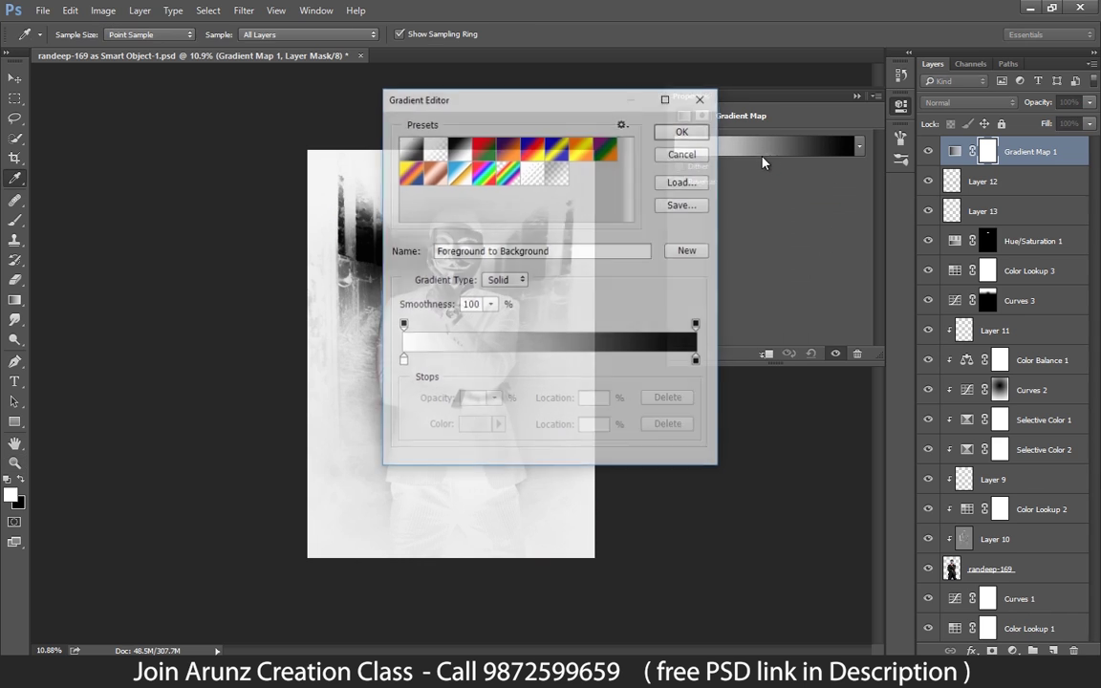
left_click(508, 148)
left_click_drag(648, 99, 931, 124)
Step: Set the gradient's orange end stop to pale orange #ffc48d, leaving the violet stop as it is
left_click(981, 385)
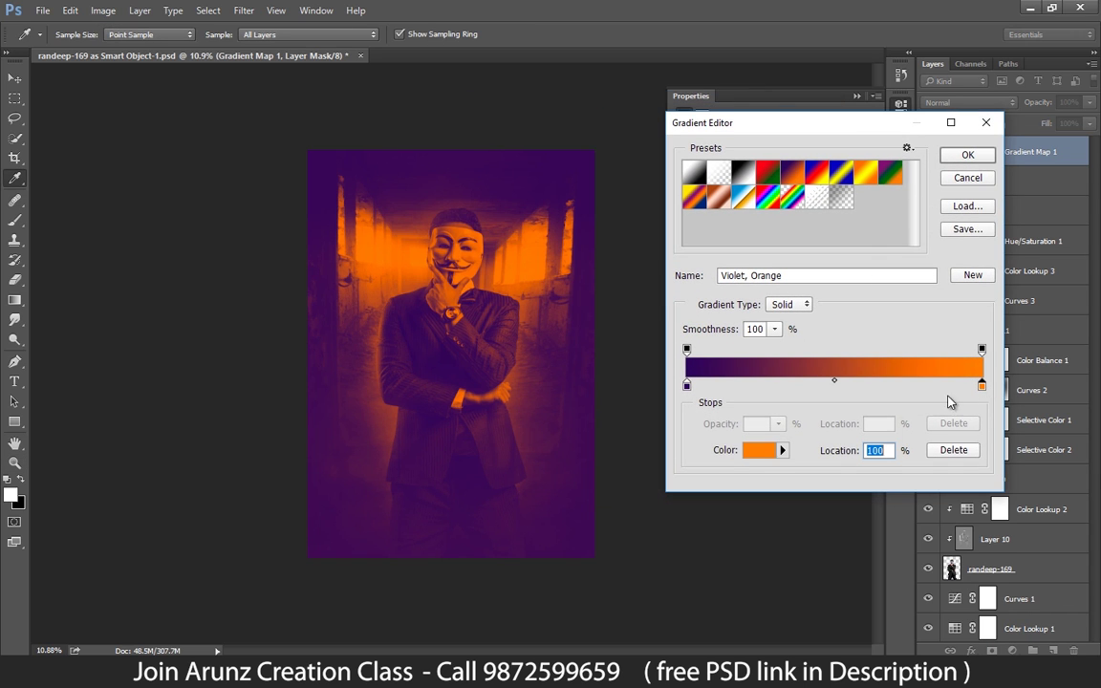
left_click(744, 456)
left_click_drag(445, 174, 439, 163)
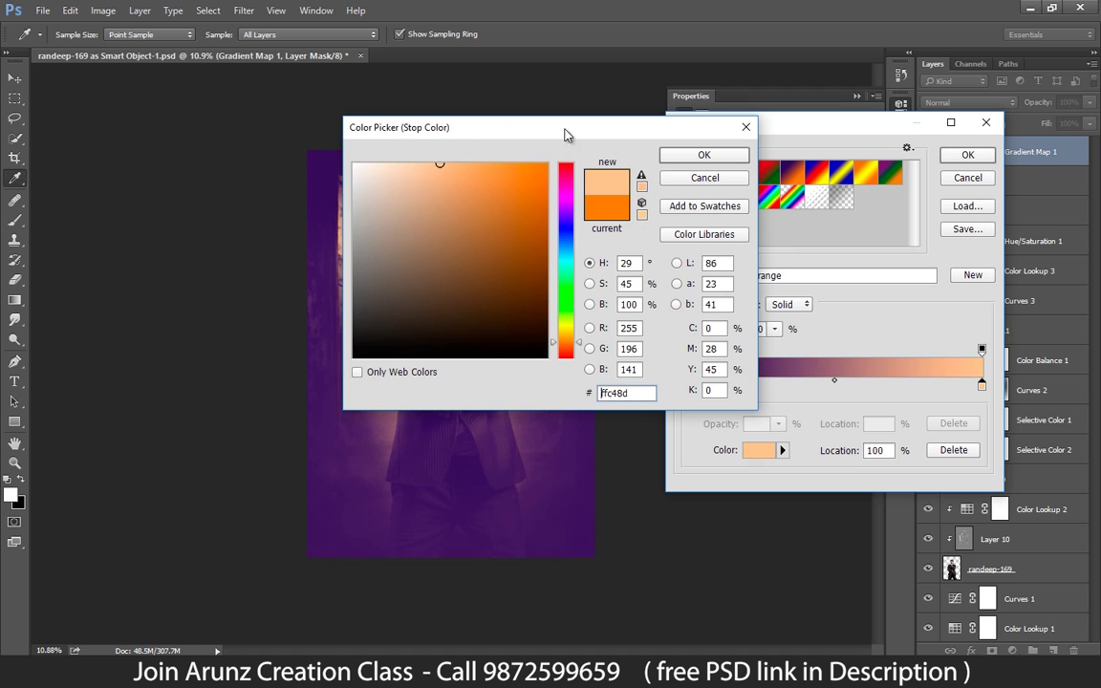
left_click(702, 157)
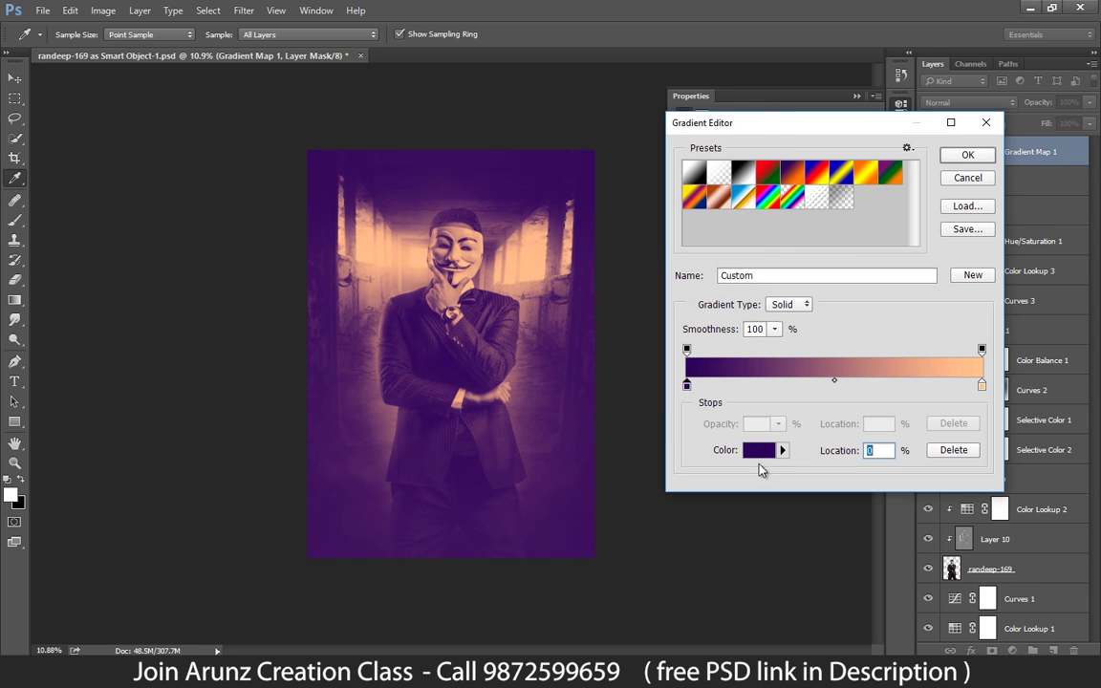
left_click(759, 455)
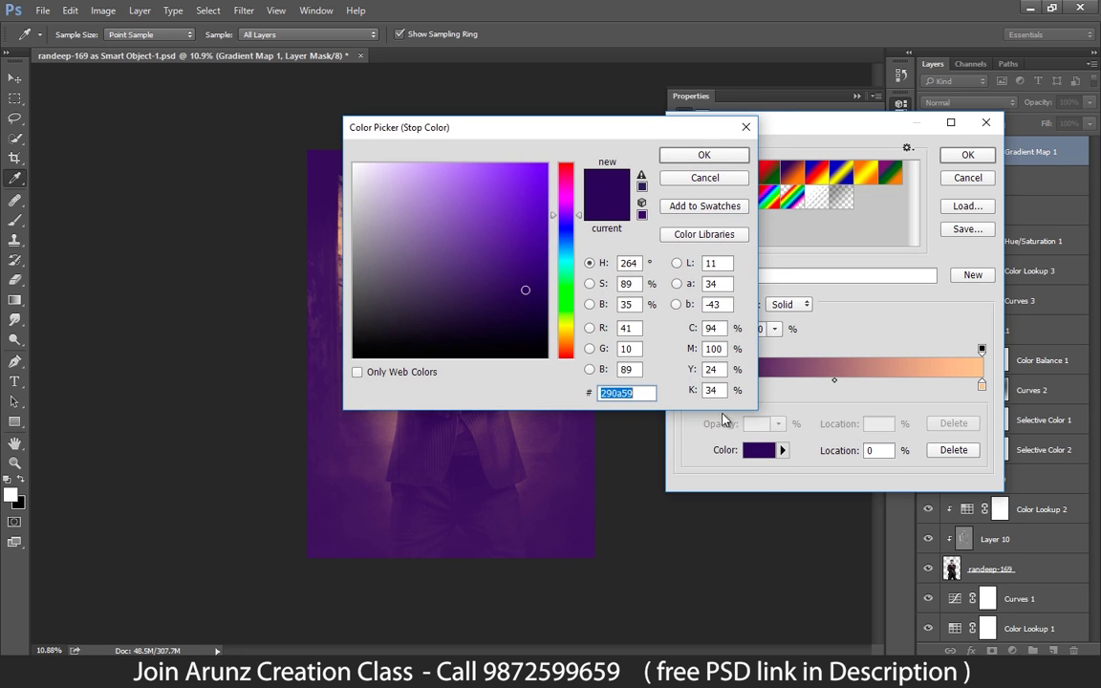
left_click(706, 179)
Step: Recolor the gradient's highlight end stop to a muted yellow-green
left_click(983, 385)
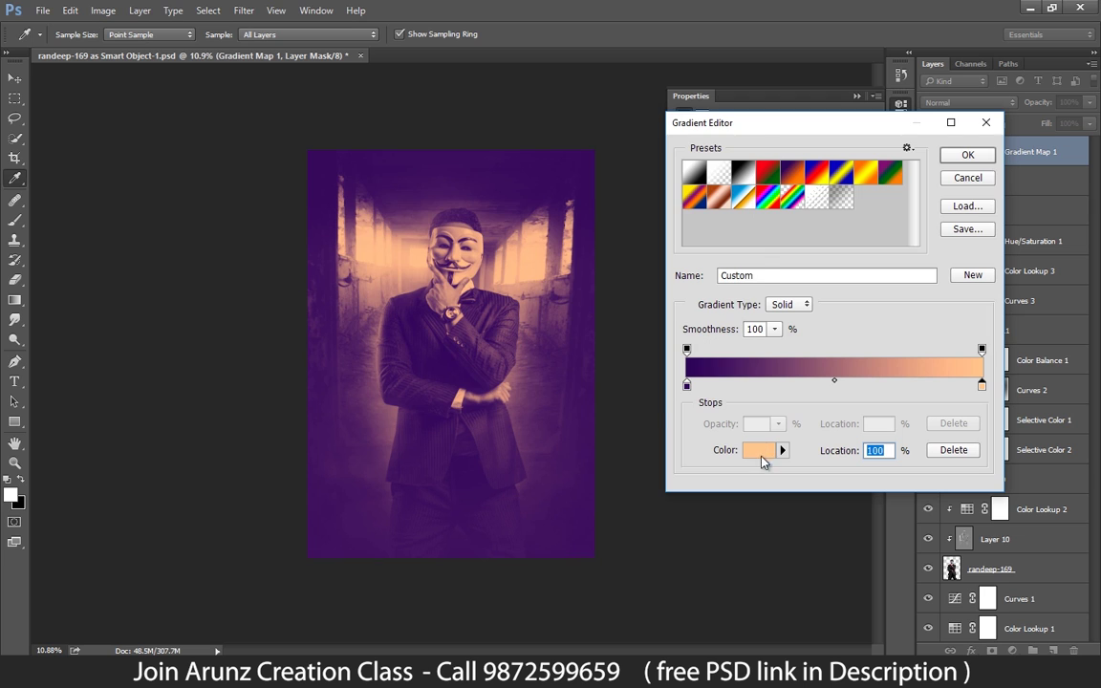
left_click(761, 456)
left_click_drag(568, 323, 568, 317)
left_click(460, 278)
mouse_move(497, 263)
left_mouse_down()
mouse_move(489, 178)
mouse_move(502, 163)
left_mouse_up()
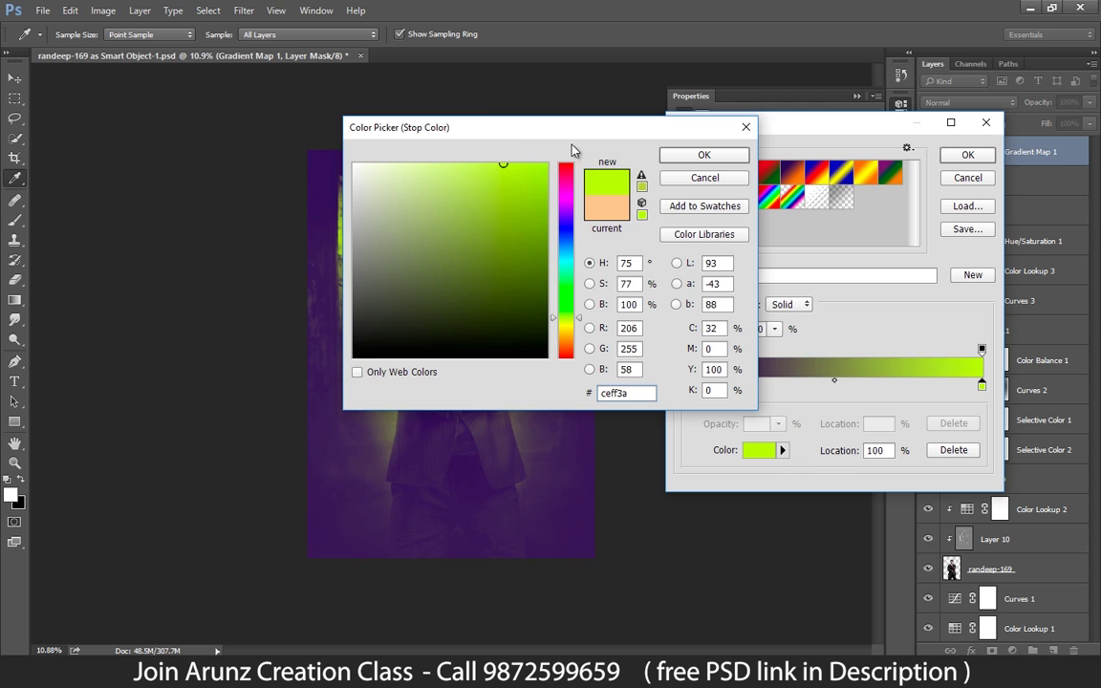
left_click_drag(588, 132, 867, 139)
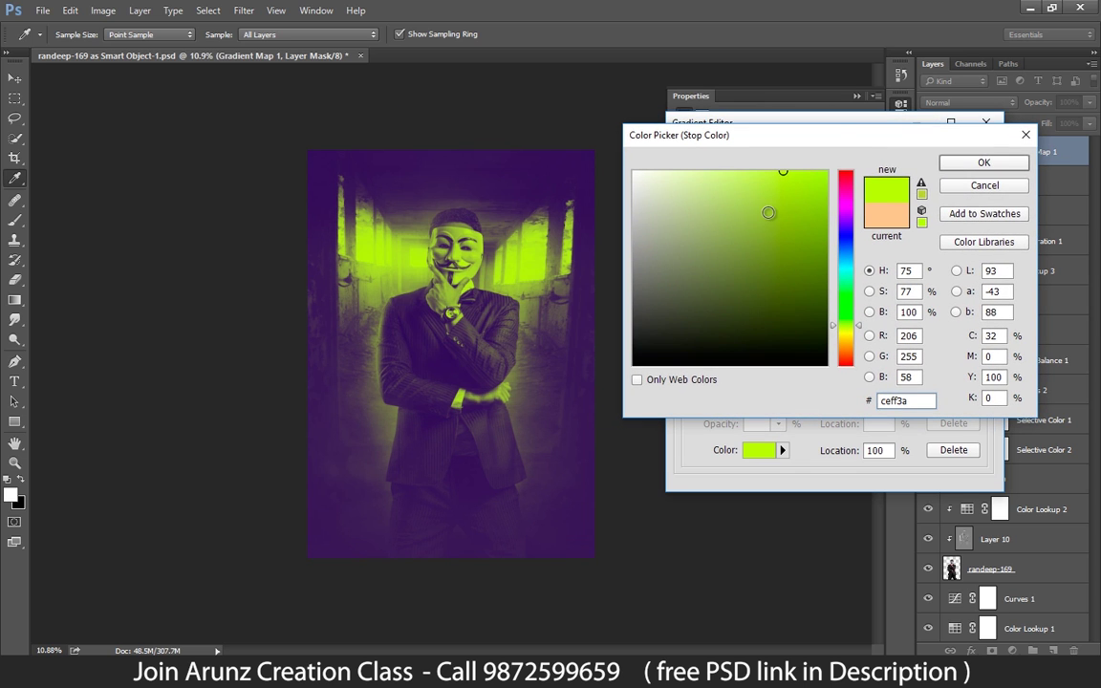
left_click(767, 214)
left_click(961, 165)
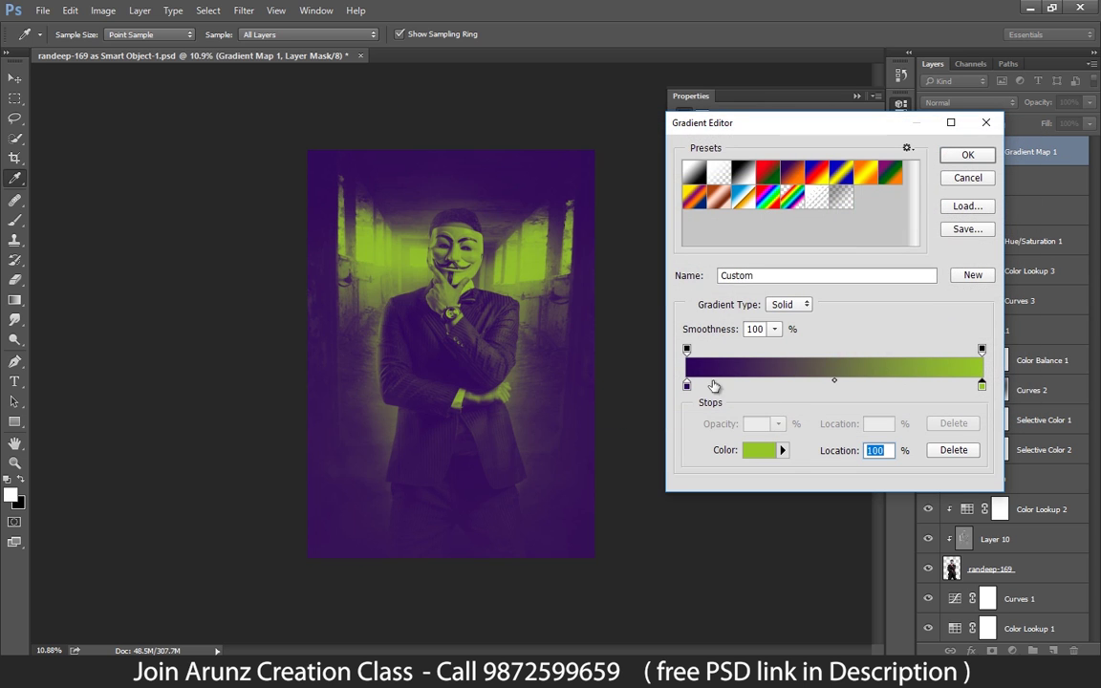
Step: Change the gradient's shadow end stop to a dark desaturated violet and accept the edited gradient
left_click(686, 386)
left_click(755, 450)
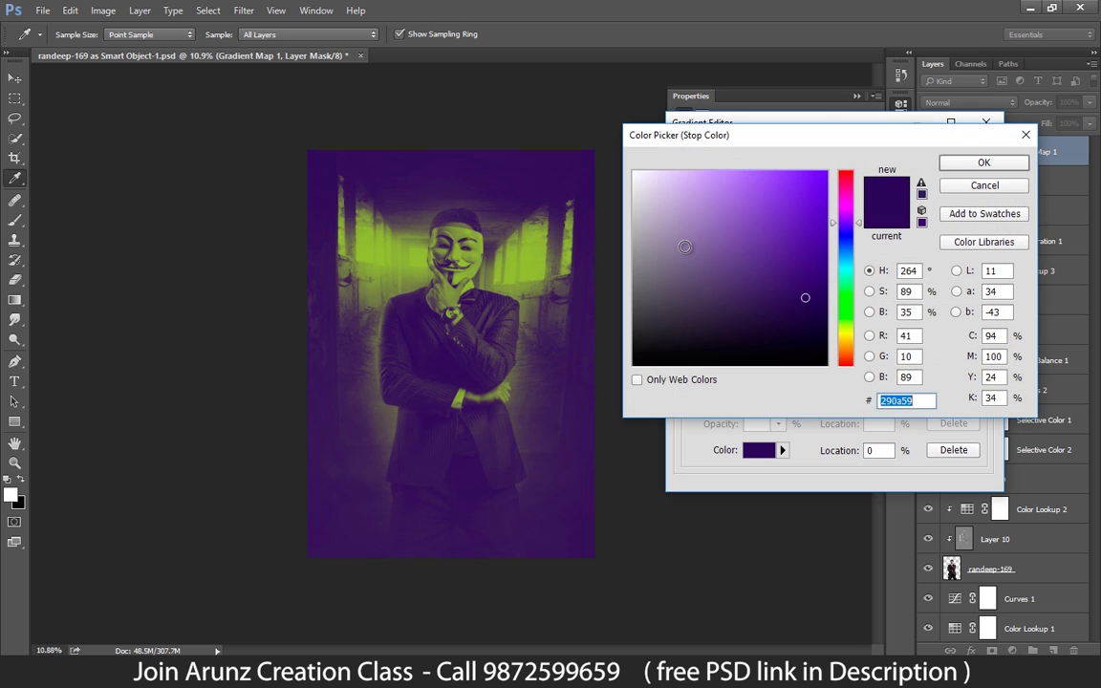
left_click(683, 301)
left_click(685, 314)
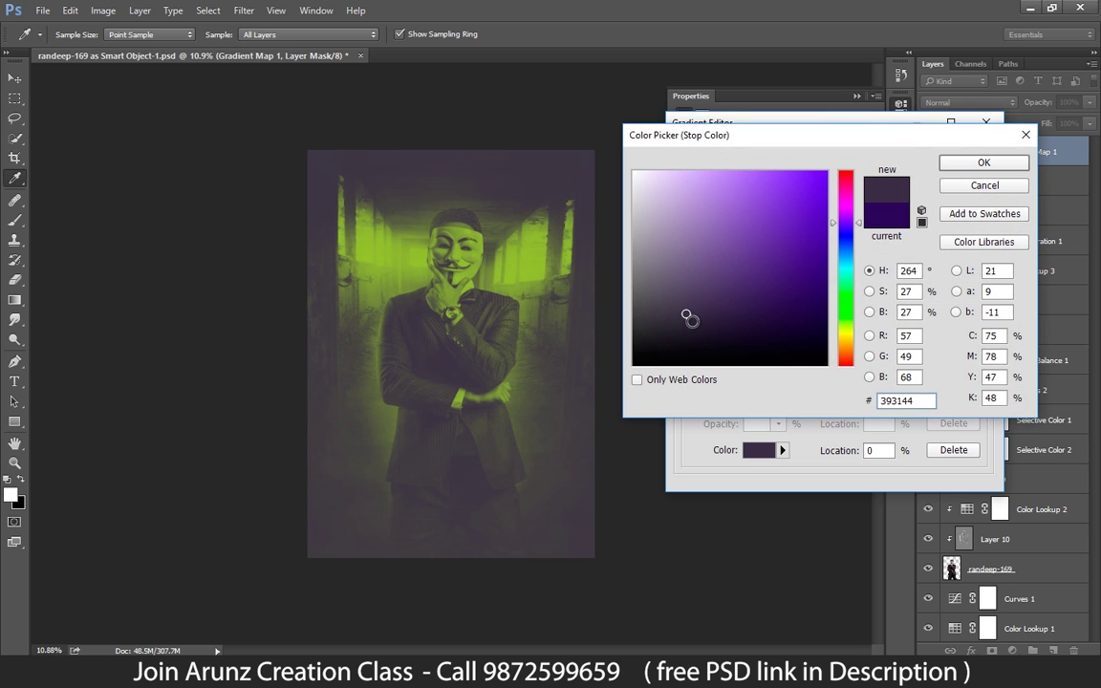
left_click(693, 323)
left_click(981, 163)
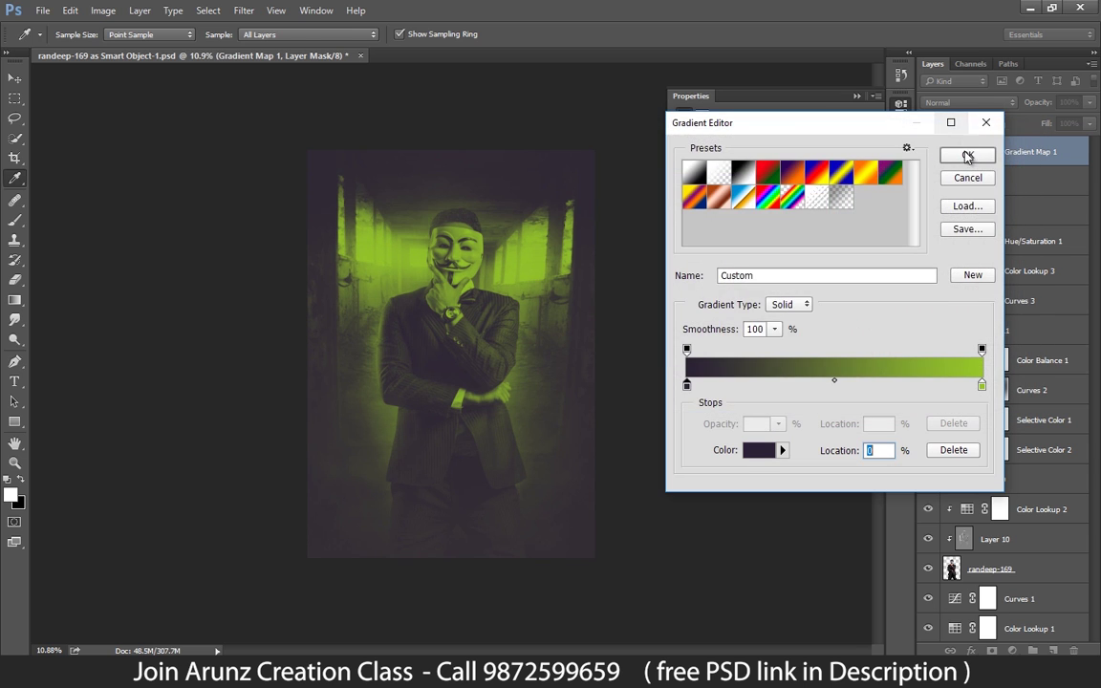
left_click(968, 158)
Step: Set the gradient map layer's blending mode to Color and its opacity to 30%, and compare the image with and without it
left_click(975, 103)
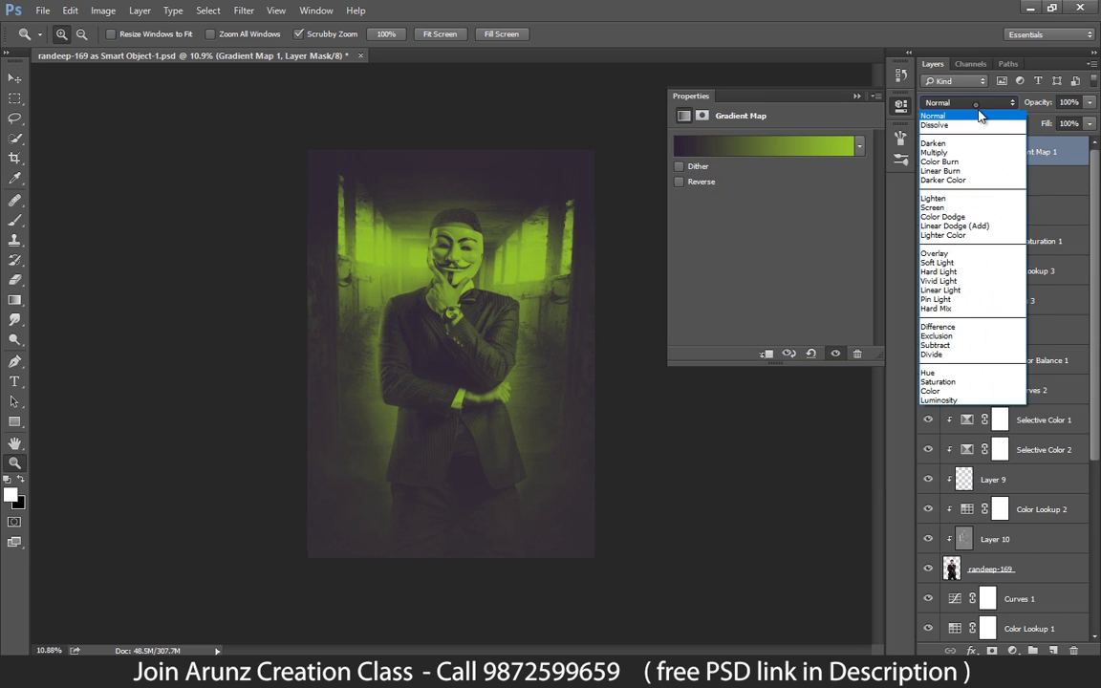
left_click(930, 390)
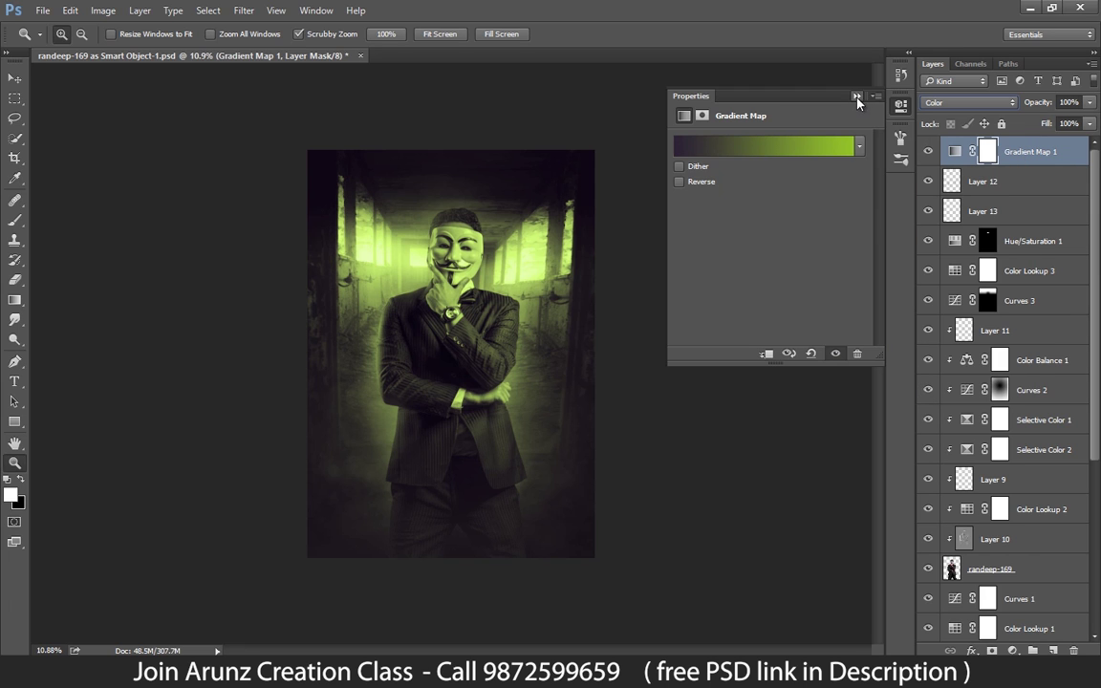
left_click(856, 96)
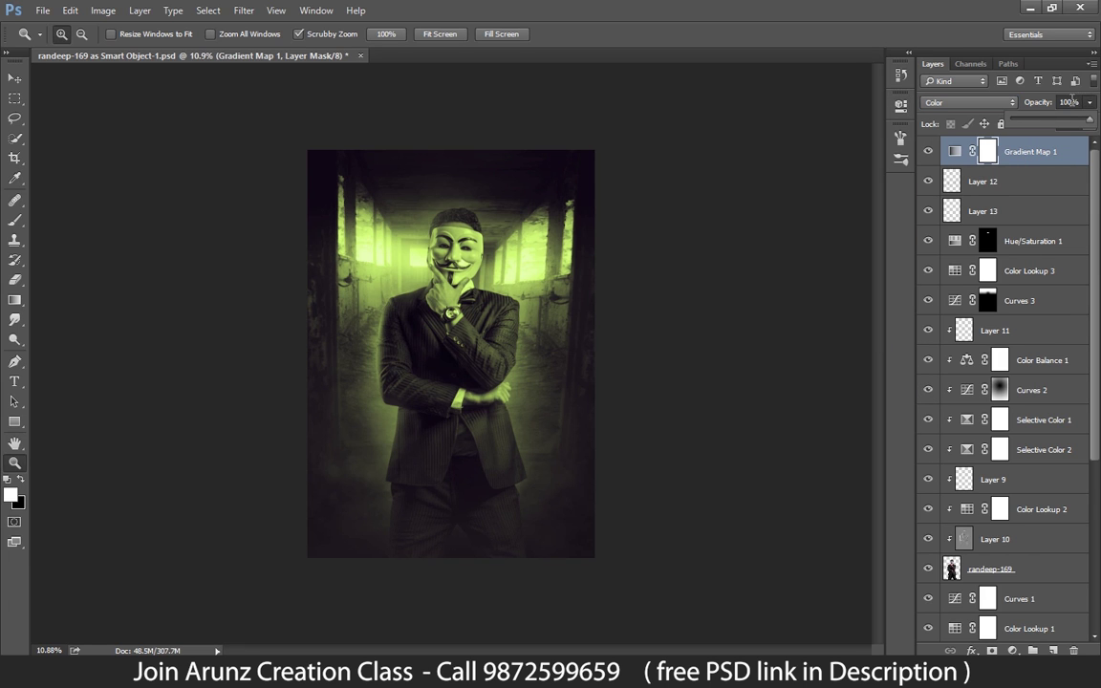
left_click(1068, 102)
type("2")
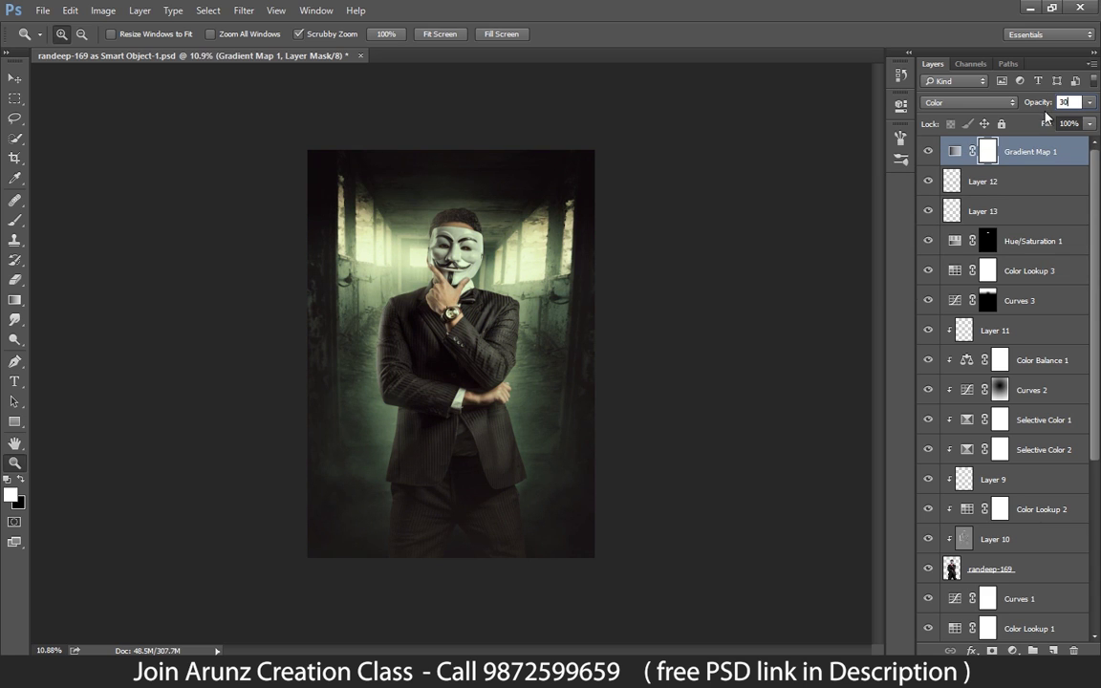
type("0")
left_click(929, 152)
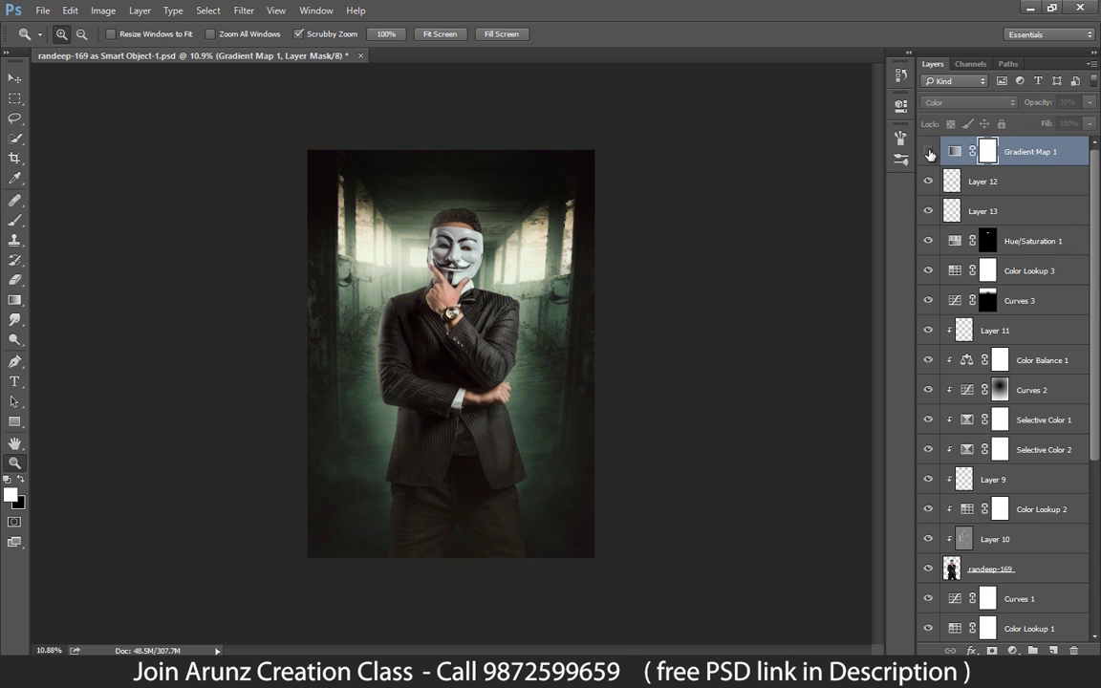
left_click(929, 152)
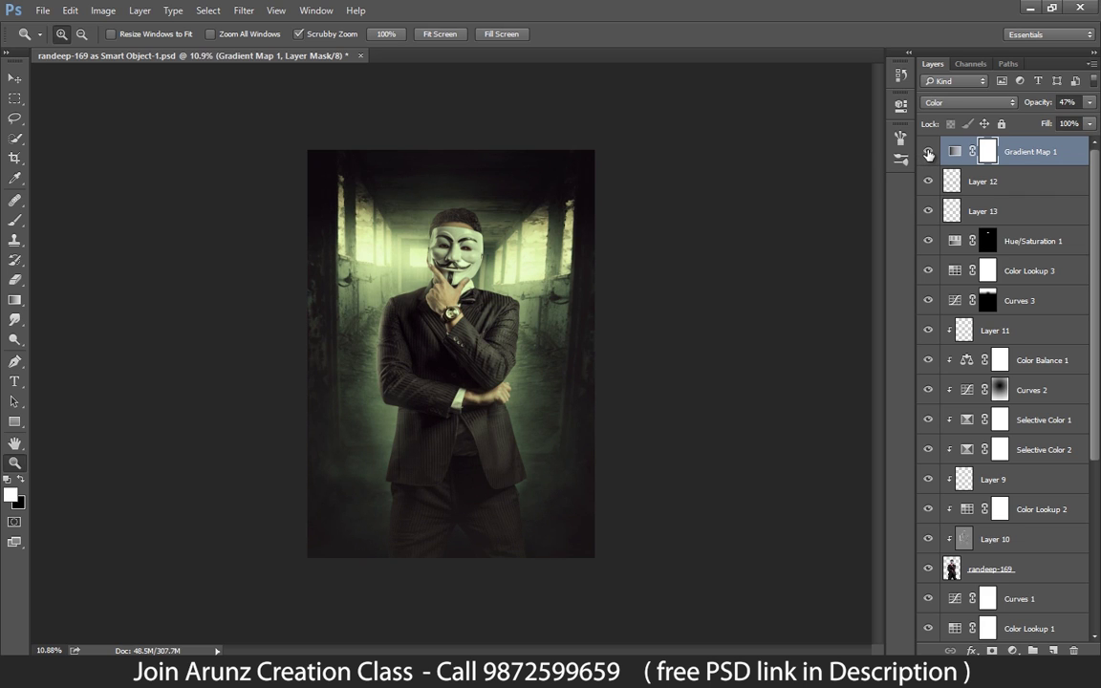
Step: Compare the image with and without the gradient map, and set that layer's opacity to 30%
left_click(928, 152)
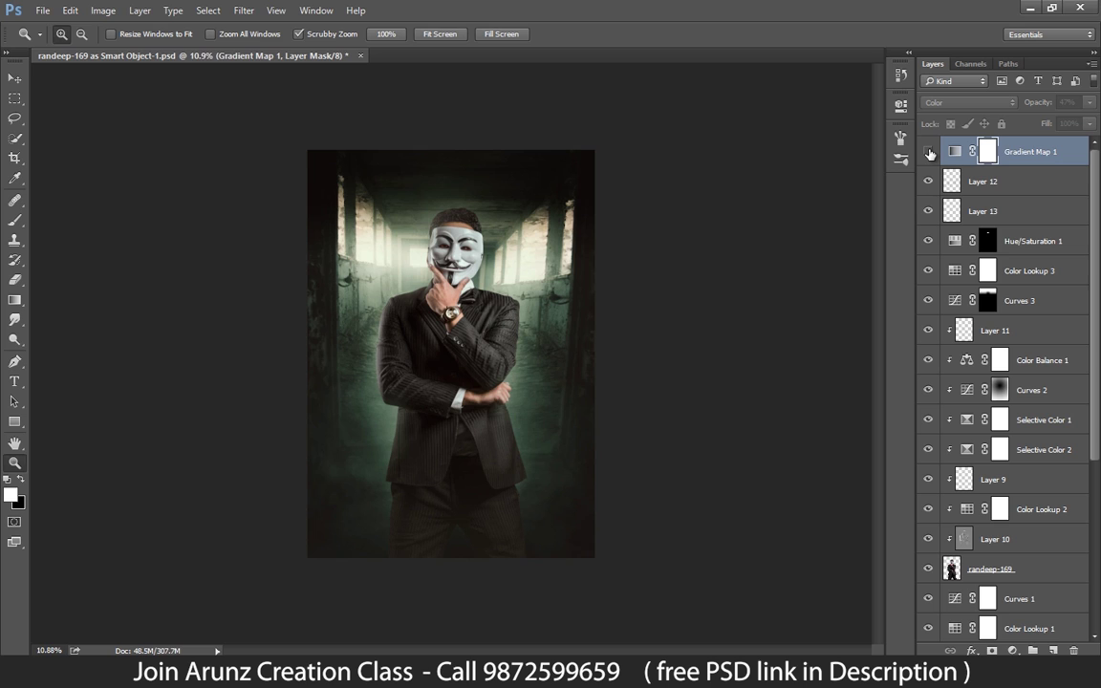
left_click(928, 152)
left_click_drag(1072, 102, 1025, 128)
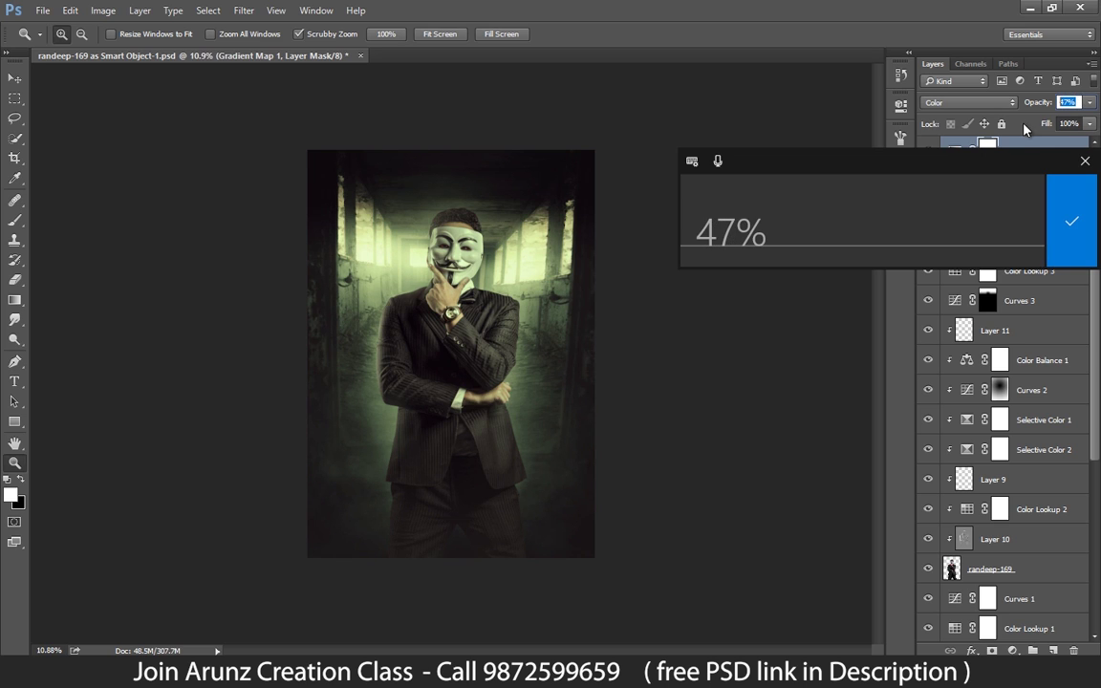
type("30")
left_click(1042, 155)
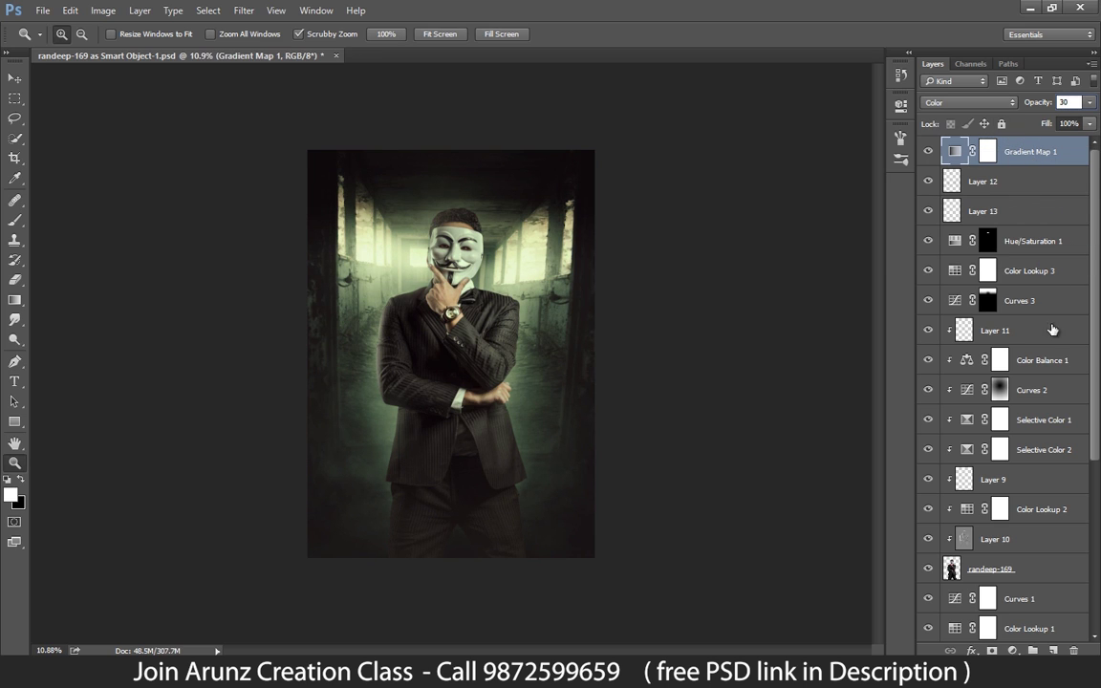
Step: Add a Color Balance adjustment above the gradient map with Highlights at -14 Cyan/Red and -18 Yellow/Blue
left_click(1013, 650)
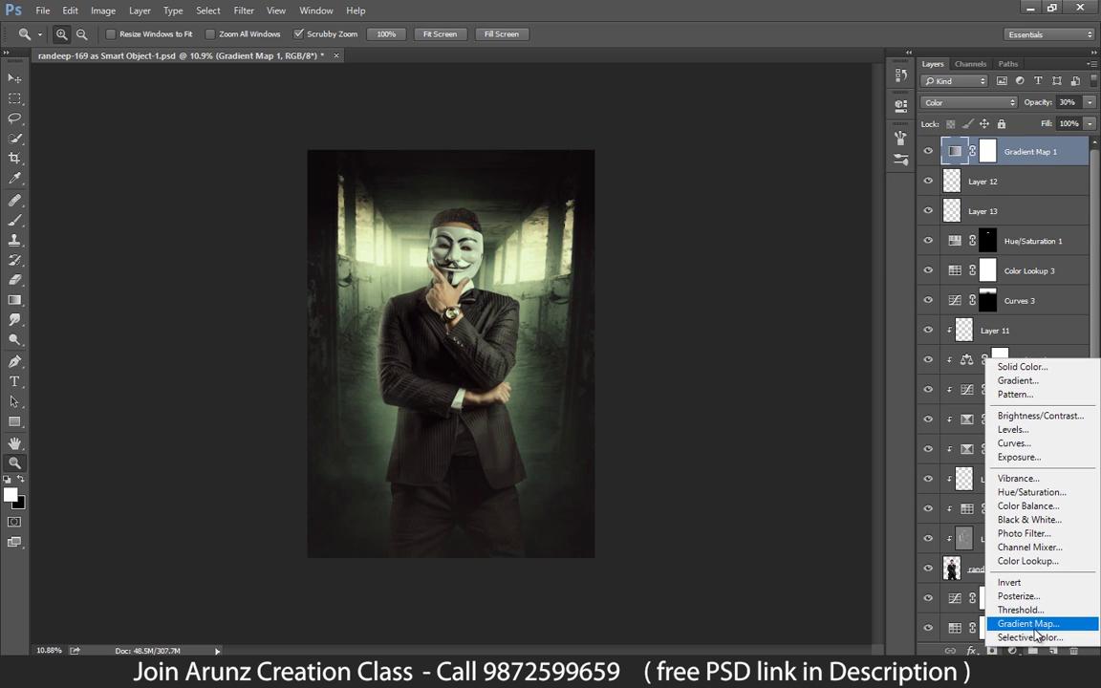
left_click(1046, 513)
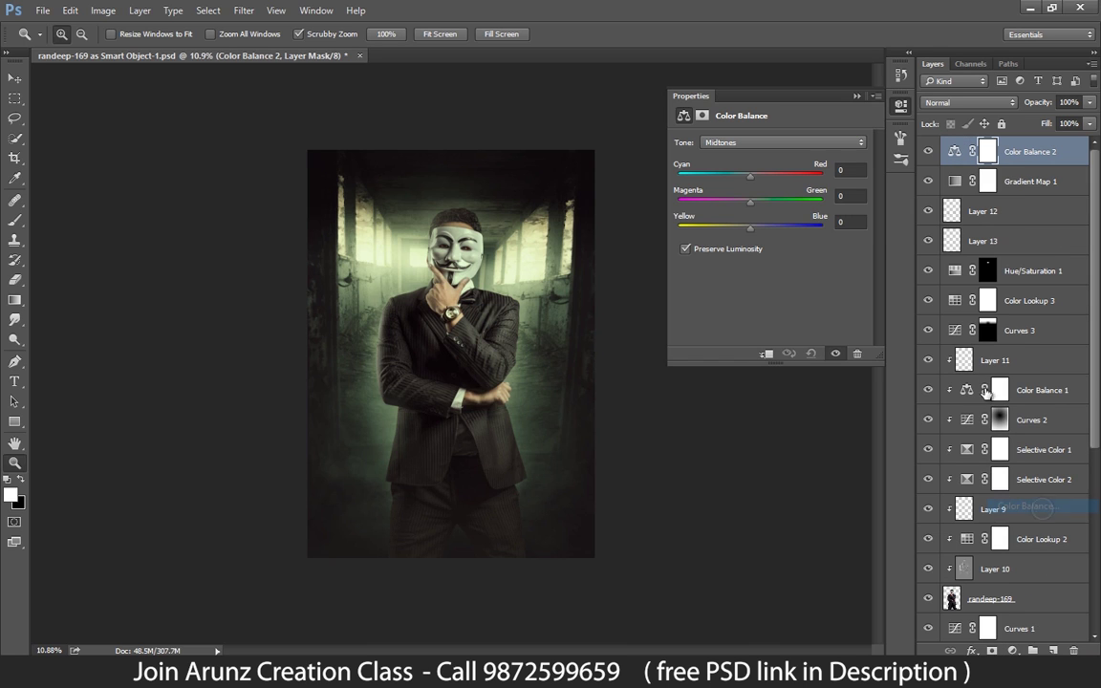
left_click(764, 143)
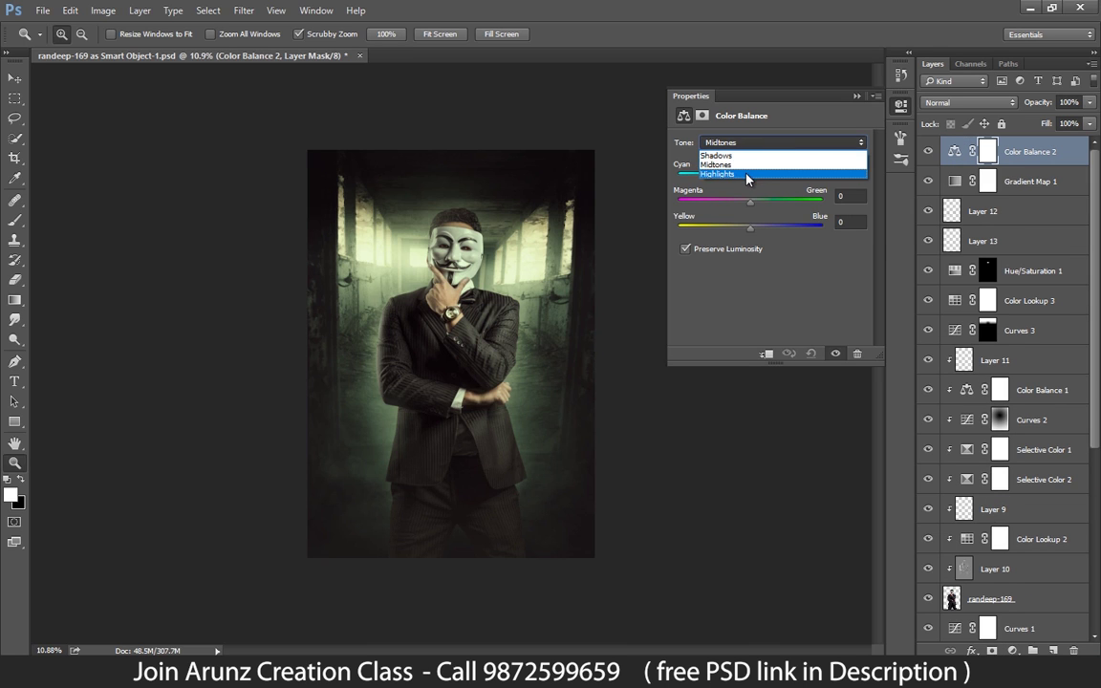
left_click(754, 174)
left_click_drag(746, 231, 746, 225)
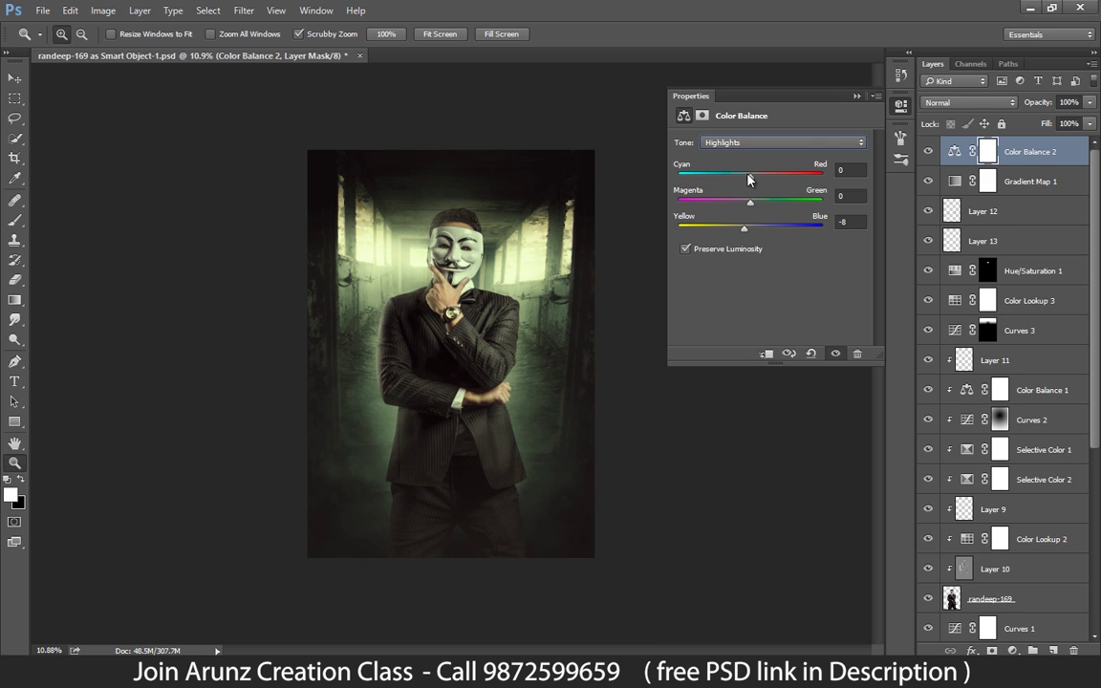
left_click_drag(748, 180, 739, 177)
left_click_drag(747, 231, 738, 229)
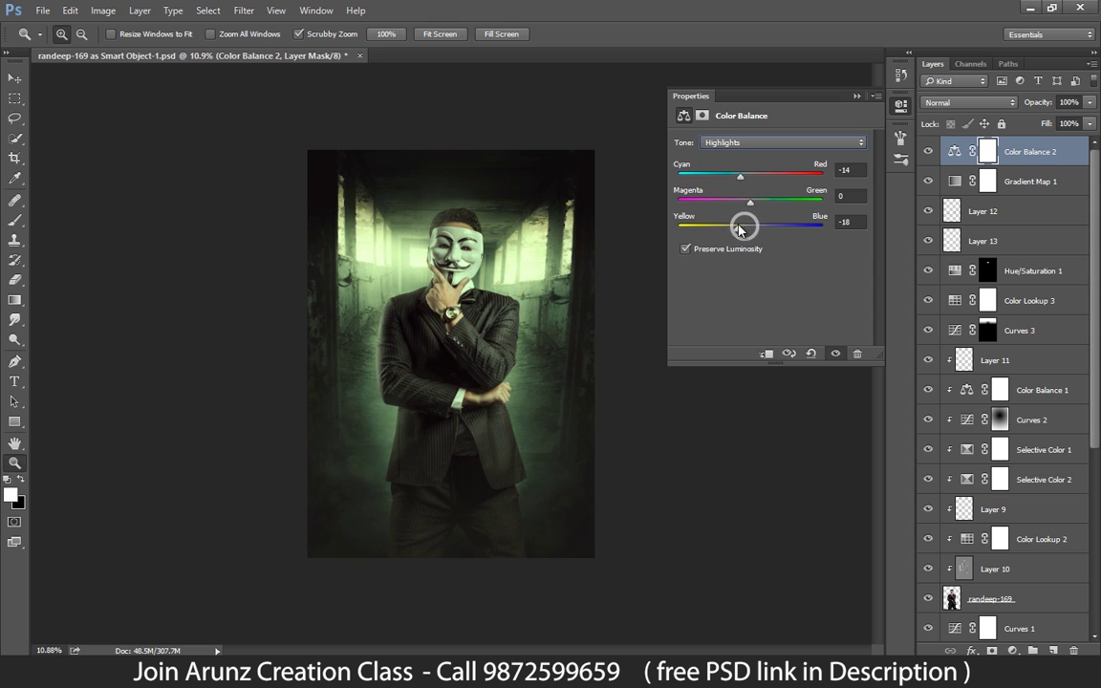
Step: Set the Color Balance Shadows to +3 Magenta/Green, keeping Yellow/Blue at 0
left_click(765, 156)
left_click_drag(750, 229, 757, 228)
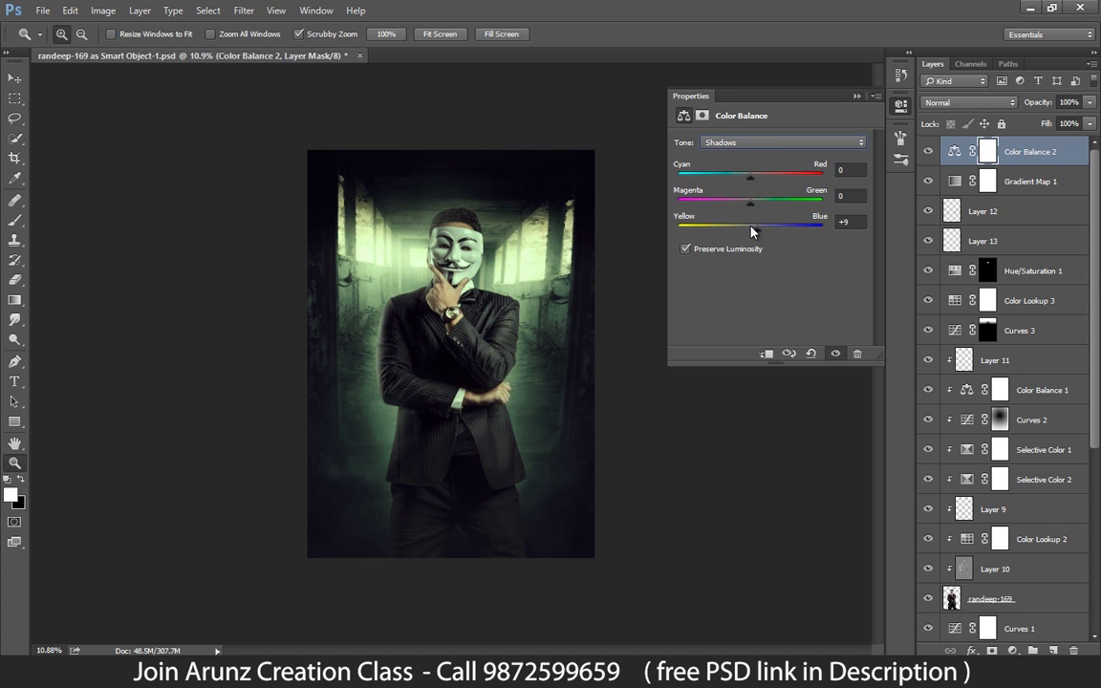
left_click_drag(756, 230, 764, 204)
left_click(855, 196)
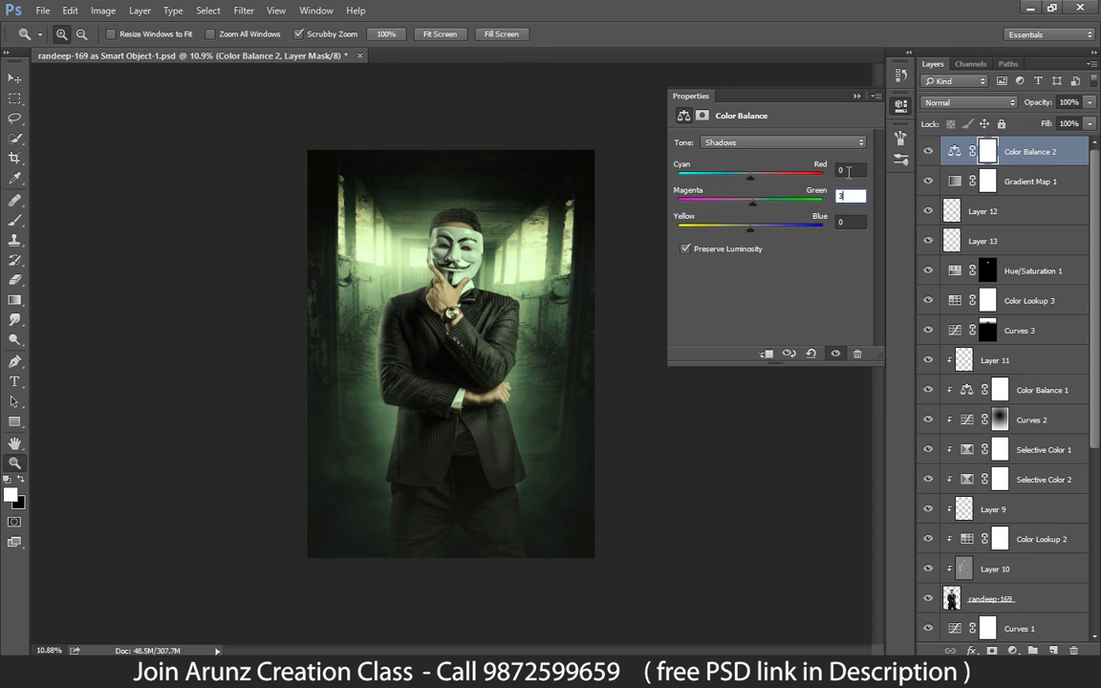
type("3")
left_click(893, 105)
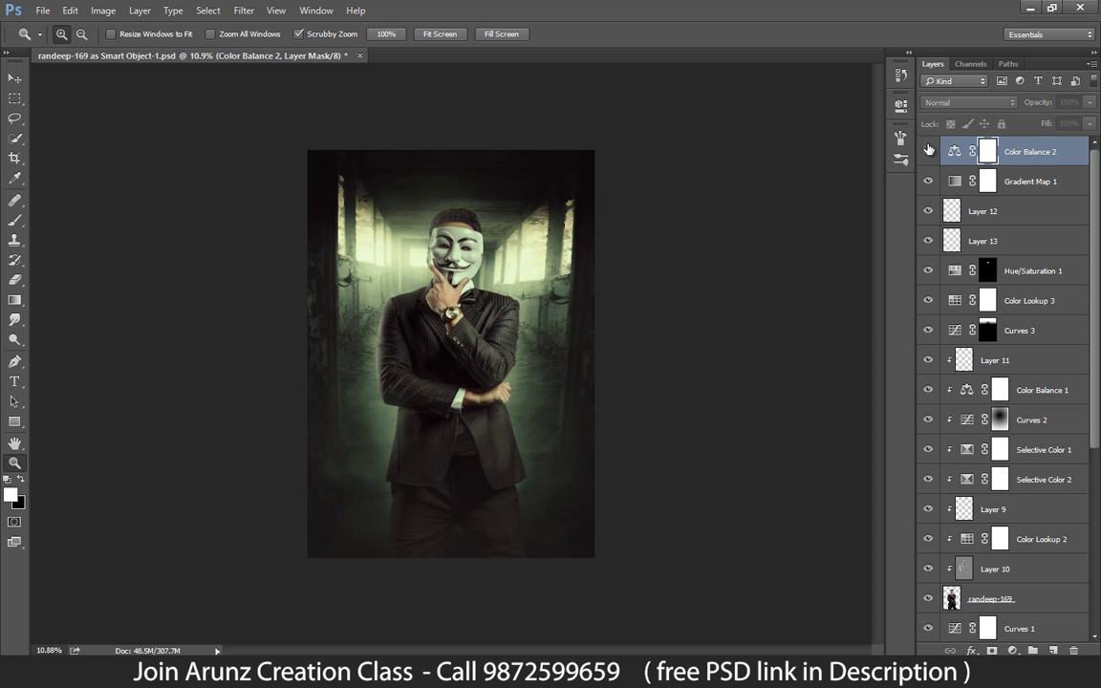
Step: Compare the image with and without the new Color Balance and Gradient Map layers
left_click(1018, 185)
left_click(926, 151)
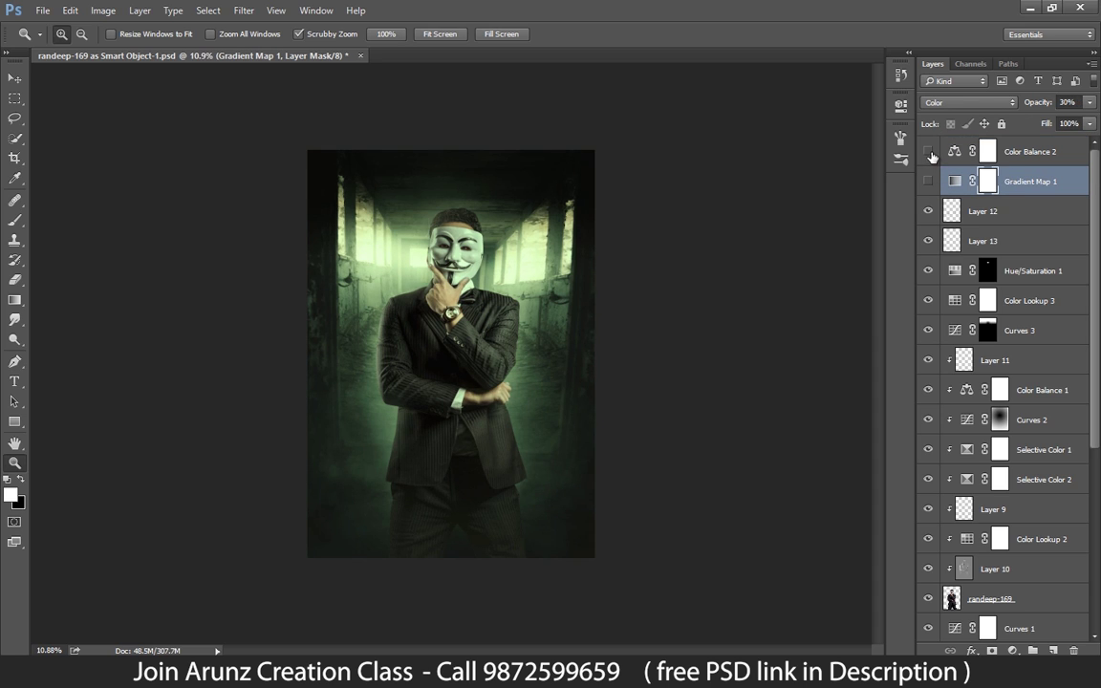
left_click(933, 182)
left_click(929, 180)
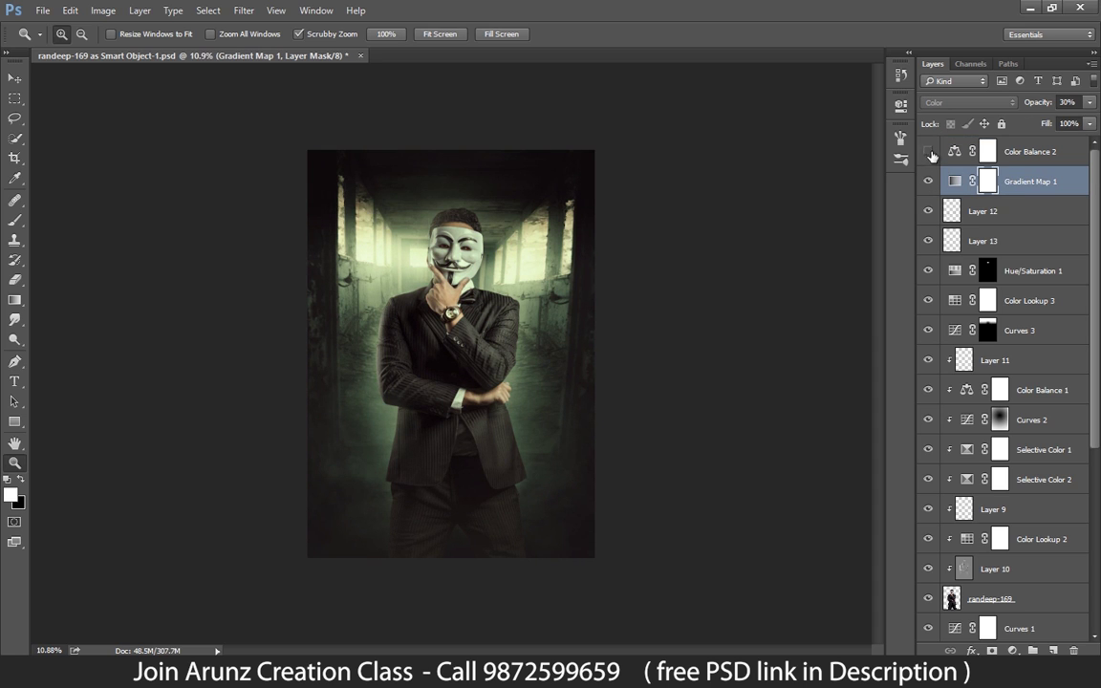
left_click(927, 152)
Step: Add a middle color stop at 49% to the gradient map's gradient, color it muted dark red #744343, and accept the gradient
double_click(953, 182)
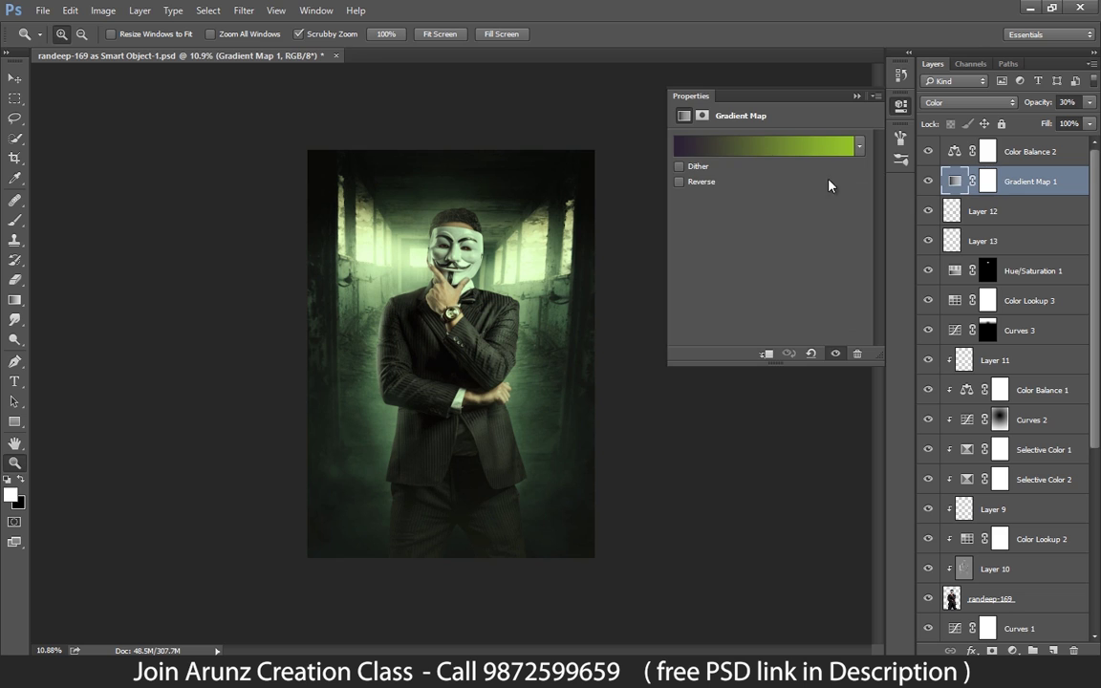
left_click(774, 153)
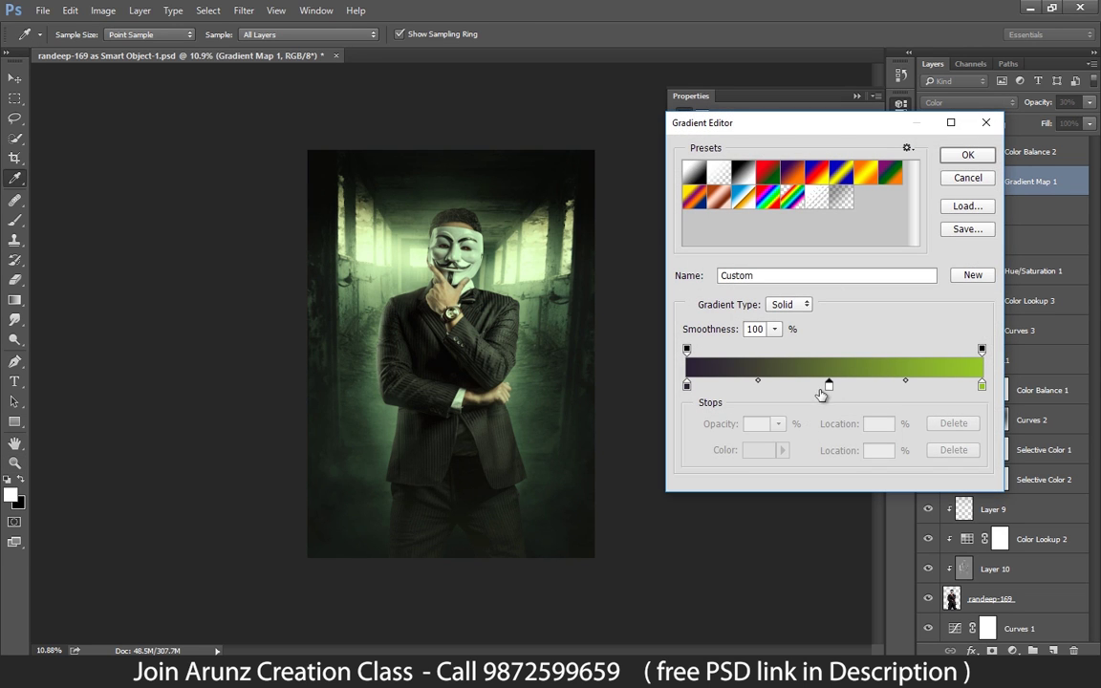
left_click_drag(830, 387, 830, 387)
left_click(757, 450)
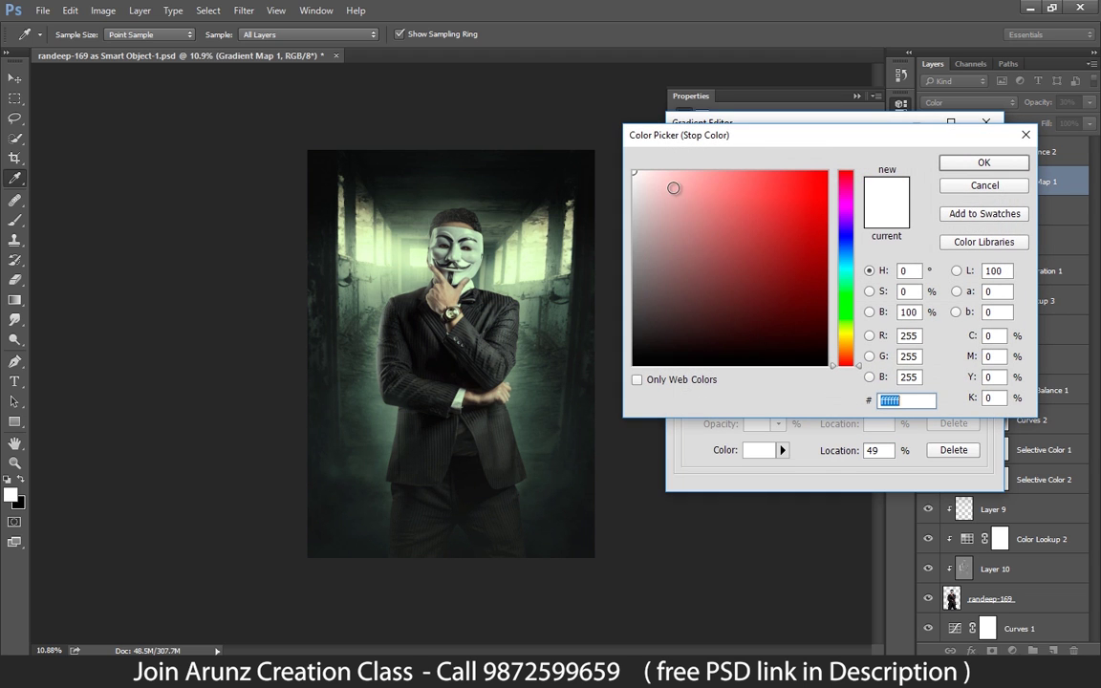
left_click(732, 171)
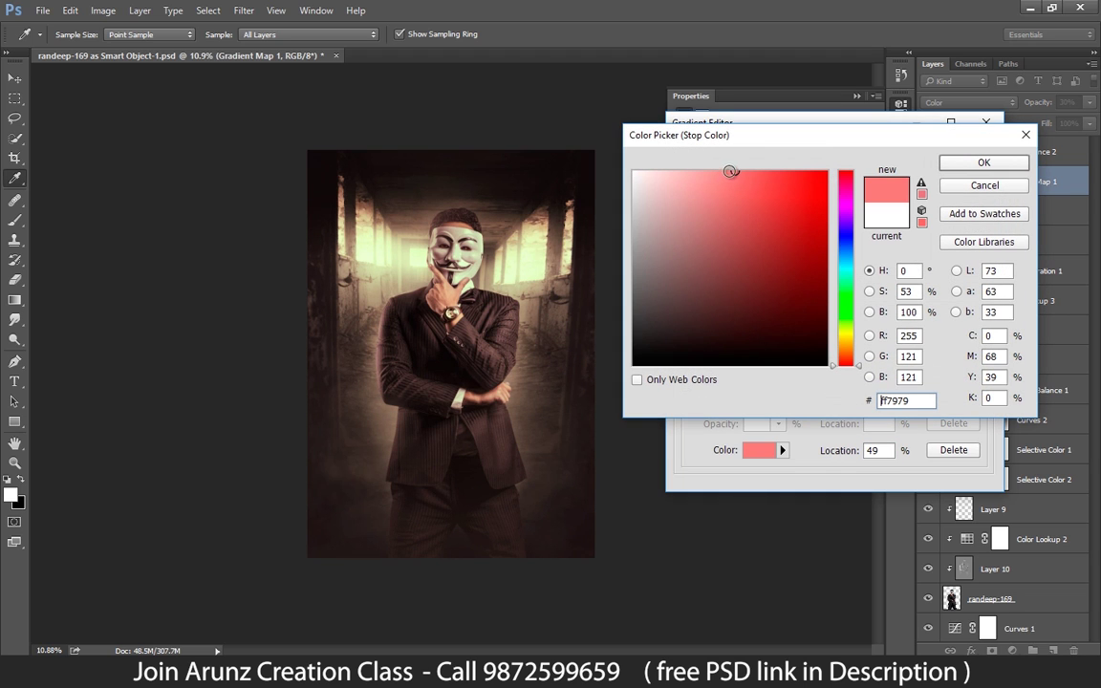
left_click_drag(737, 245, 707, 287)
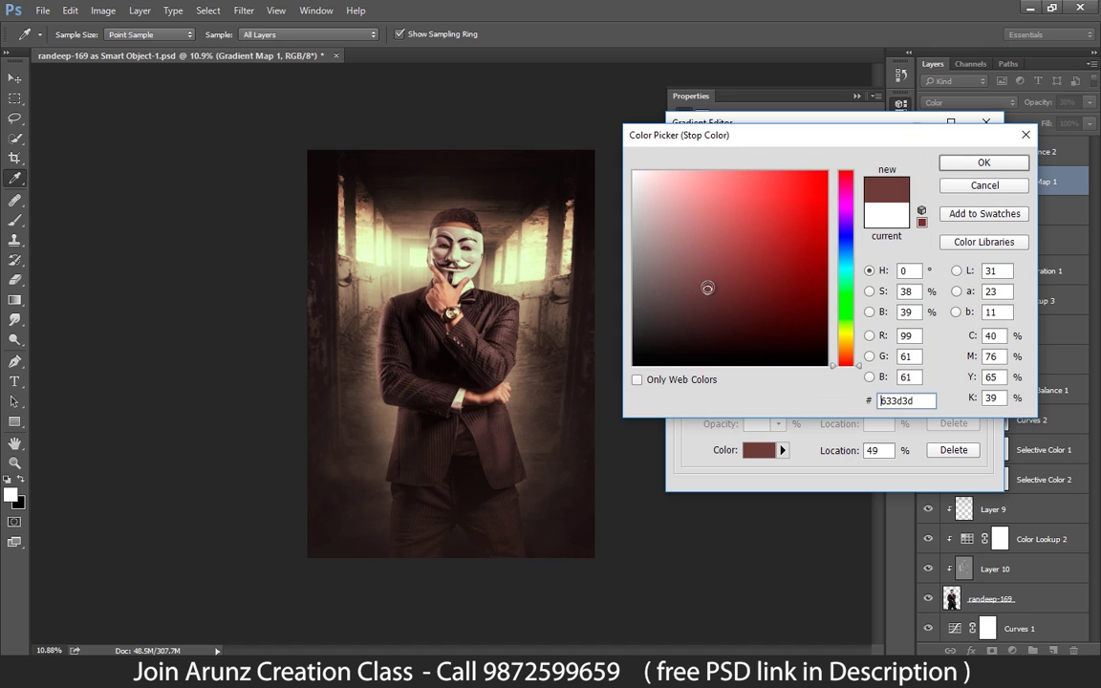
left_click(719, 257)
left_click(719, 309)
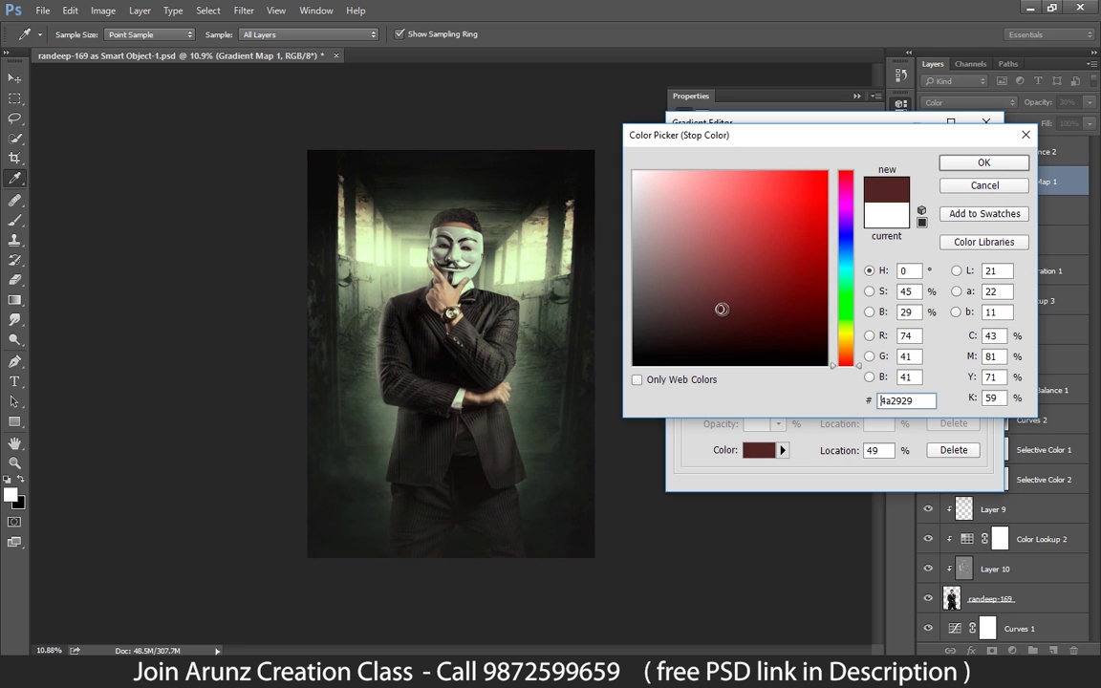
left_click(715, 277)
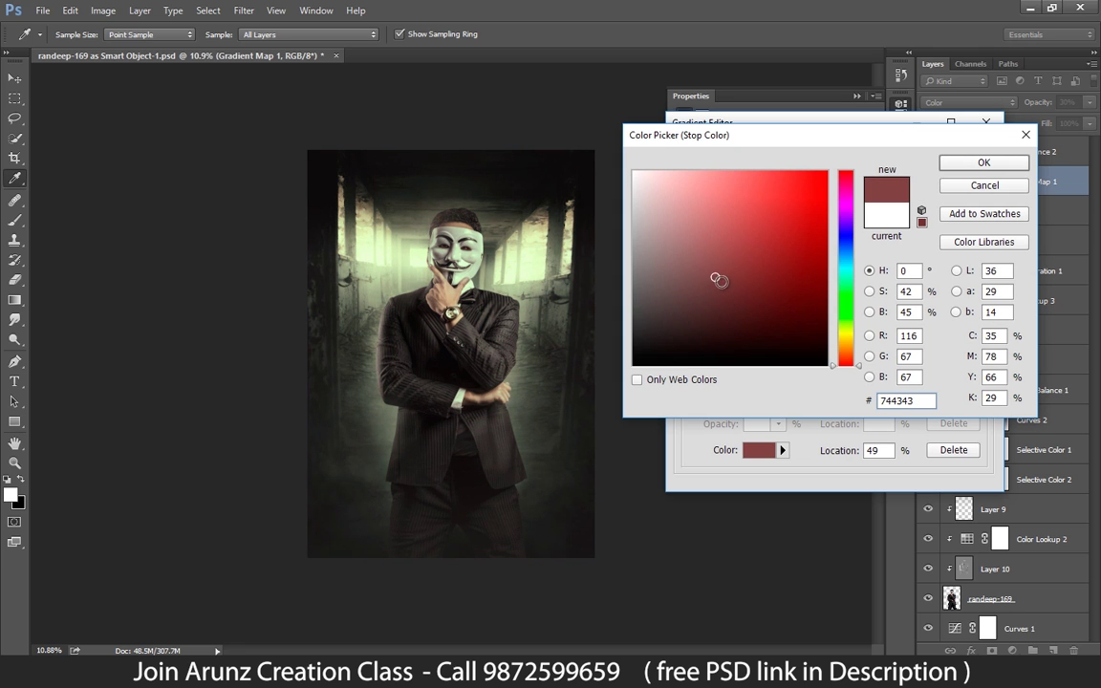
left_click(985, 161)
left_click(968, 157)
left_click(858, 96)
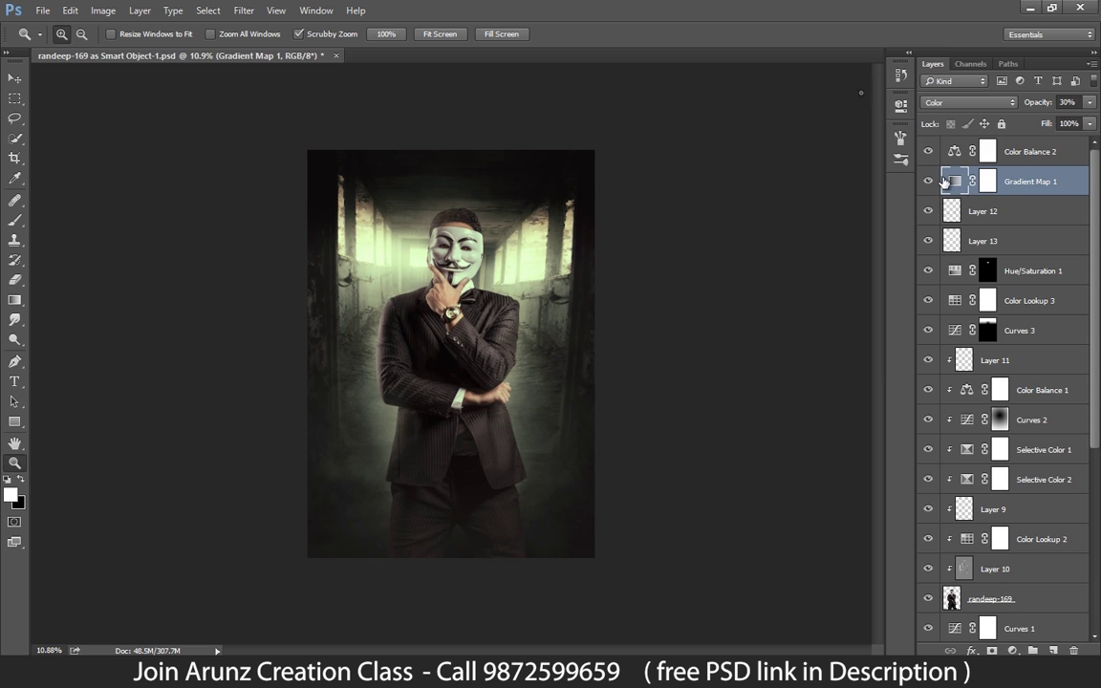
Step: Lower the gradient map layer's opacity to 15% and compare the image with and without the layer
left_click(927, 181)
left_click(928, 181)
left_click(1077, 101)
type("20")
type("15")
left_click(927, 183)
left_click(927, 183)
left_click(927, 182)
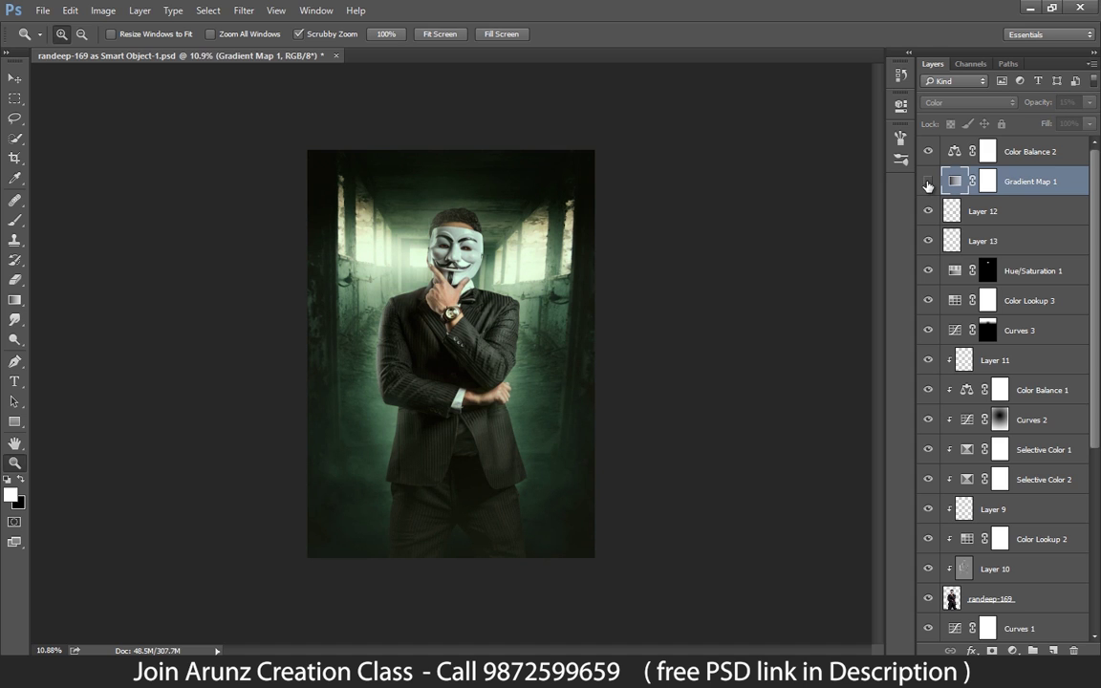
left_click(927, 181)
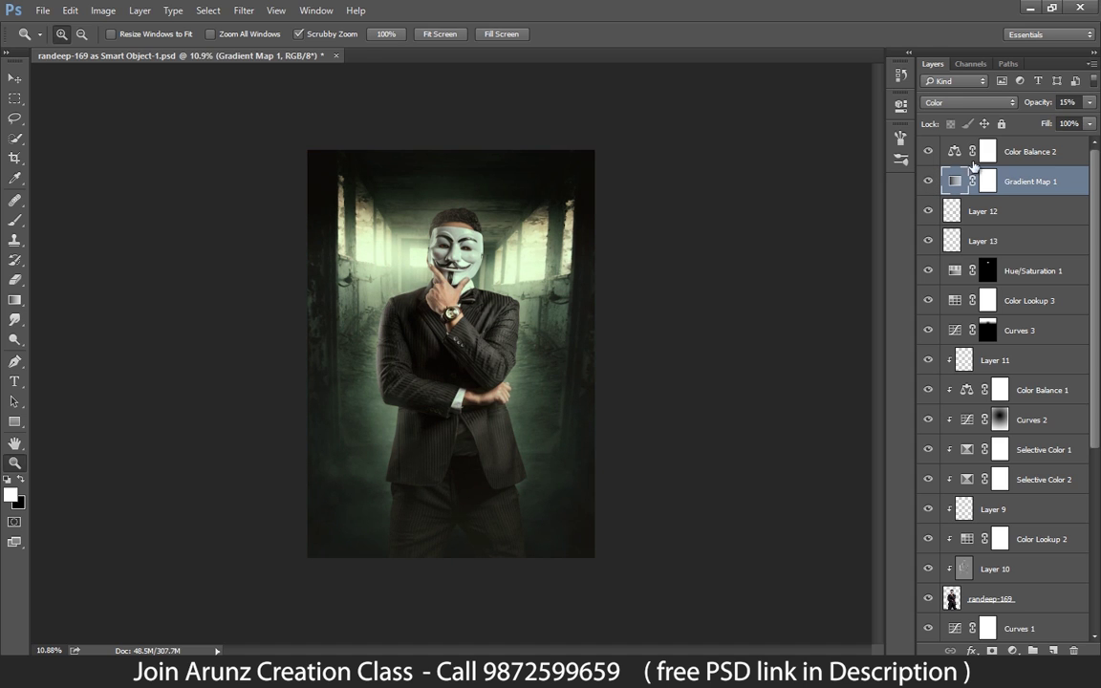
Step: Check the Color Balance effect and stamp all visible layers into a new merged layer on top of the stack
left_click(928, 151)
left_click(988, 151)
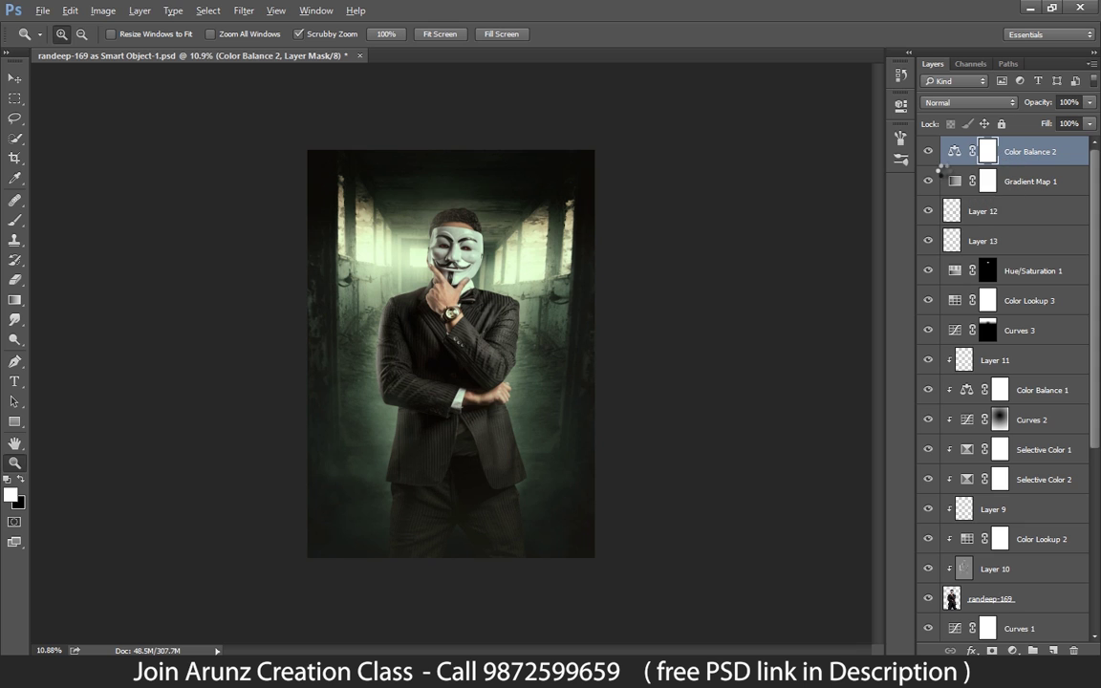
key("ctrl+alt+shift+e")
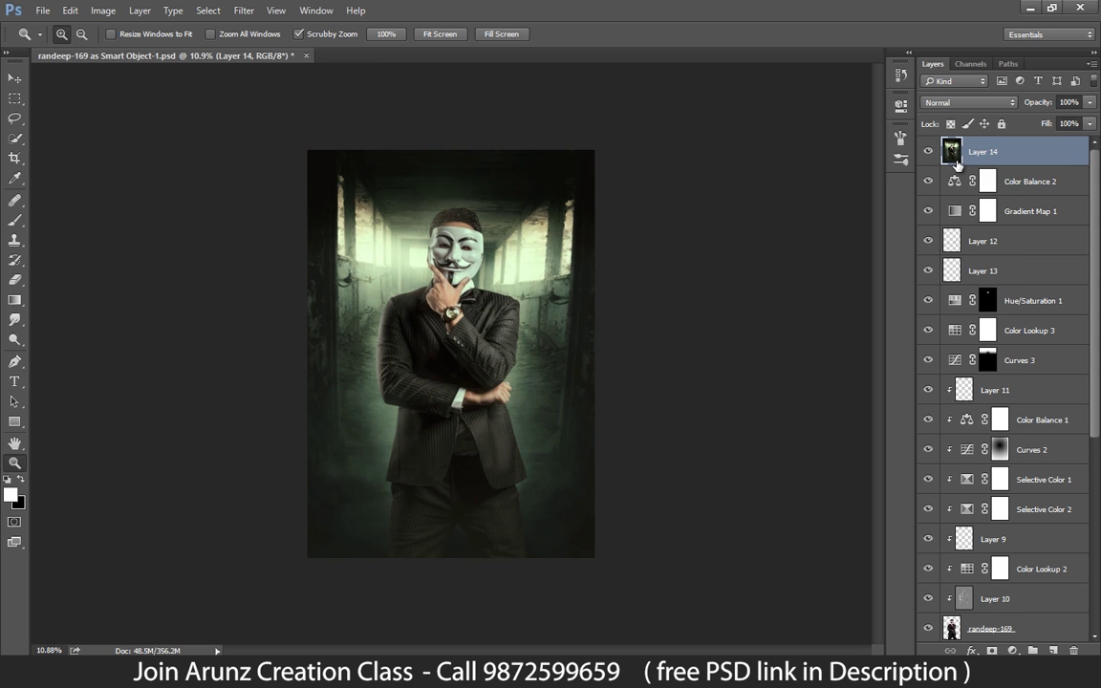
Step: Open the merged layer in Color Efex Pro 4 and choose the Tonal Contrast filter
mouse_move(526, 312)
left_mouse_down()
mouse_move(554, 314)
mouse_move(541, 314)
left_mouse_up()
left_click(243, 9)
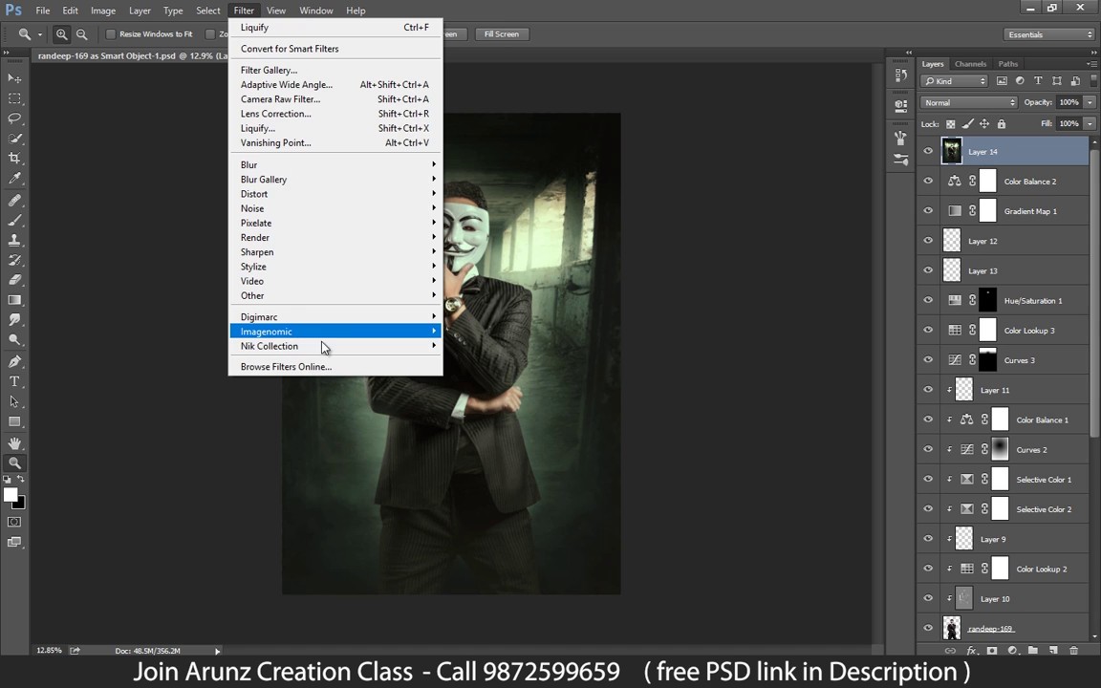
mouse_move(316, 346)
left_click(564, 347)
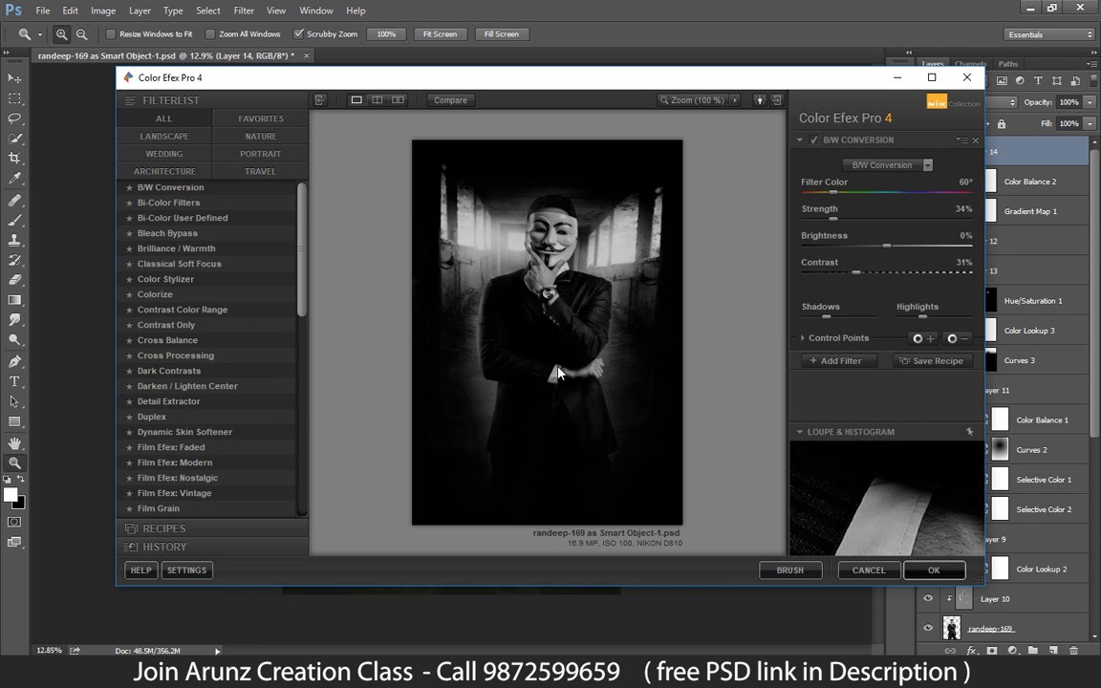
left_click(931, 78)
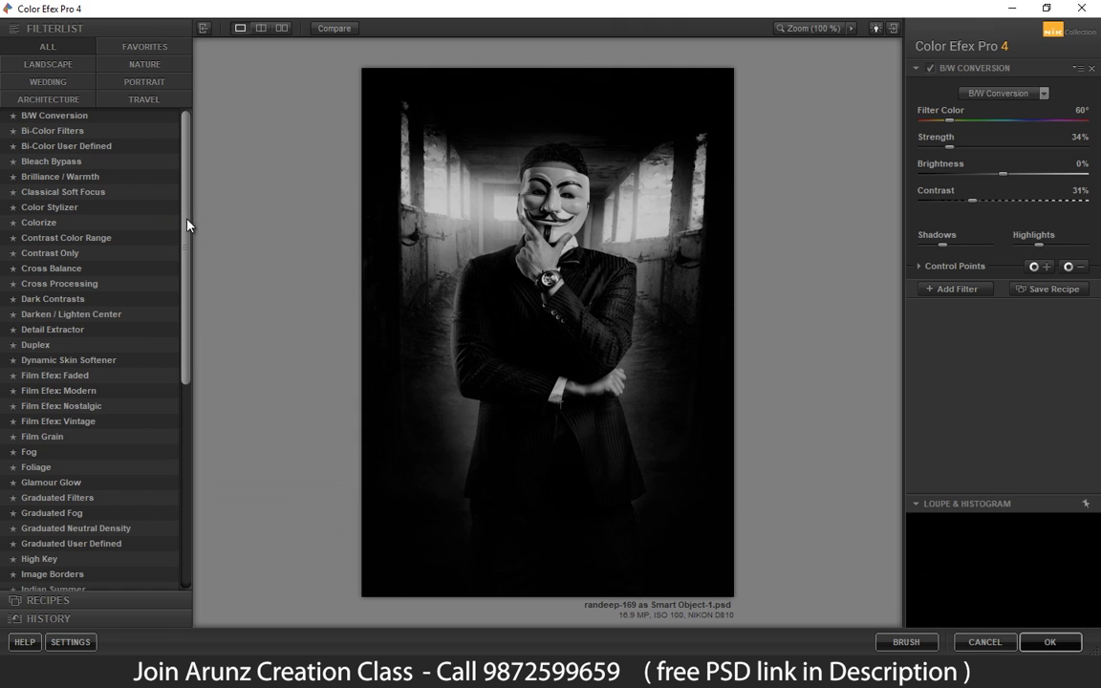
left_click_drag(187, 225, 135, 516)
left_click(55, 523)
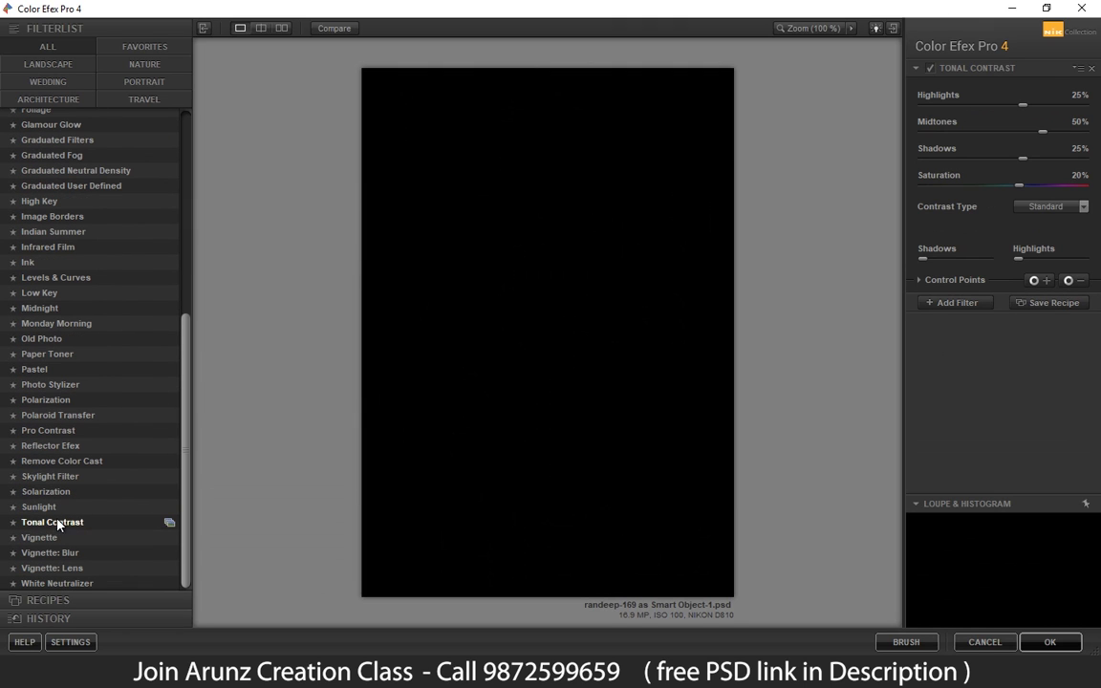
Step: Set the Tonal Contrast highlights, midtones, shadows and saturation all to 0%
type("0")
left_click(1076, 123)
type("0")
left_click(1076, 150)
type("0")
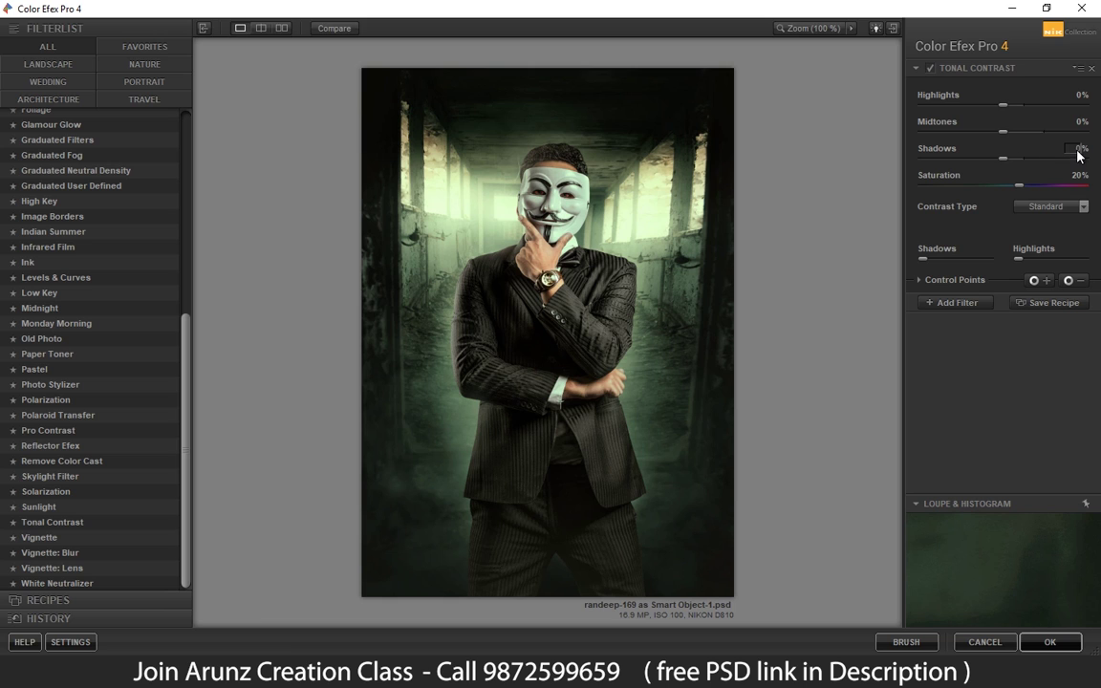
left_click(1077, 177)
type("0")
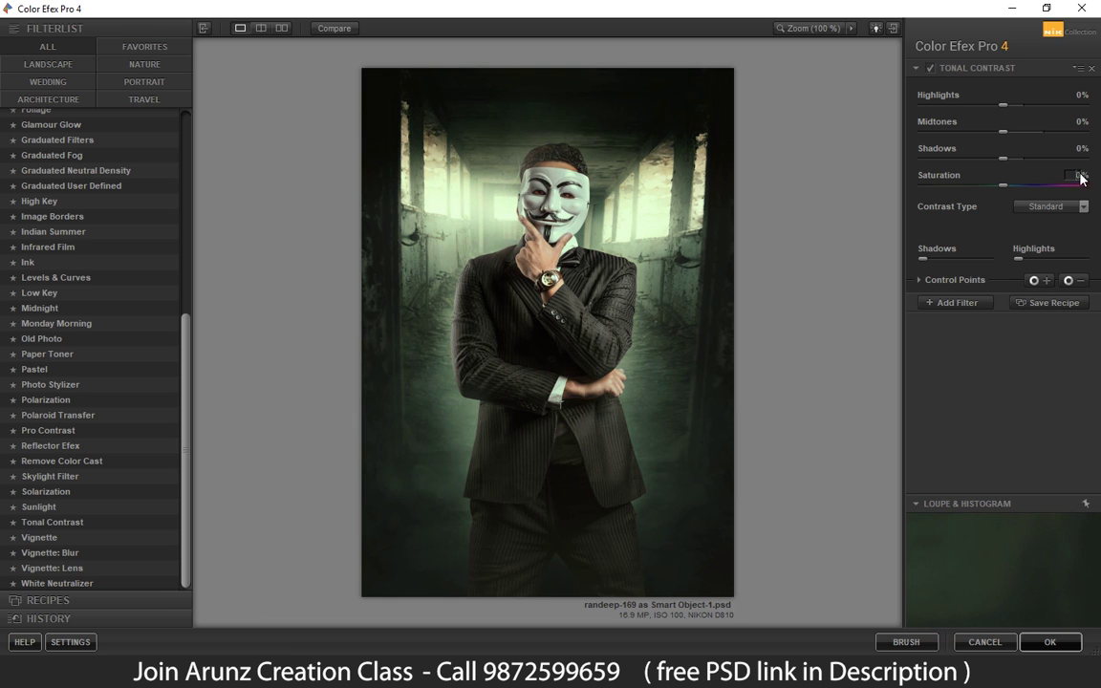
Step: Set the Tonal Contrast shadows to 15%, midtones to 20% and saturation to 20%, and raise the highlights slightly
left_click(1077, 150)
type("15")
left_click(1078, 123)
type("20")
left_click(1077, 95)
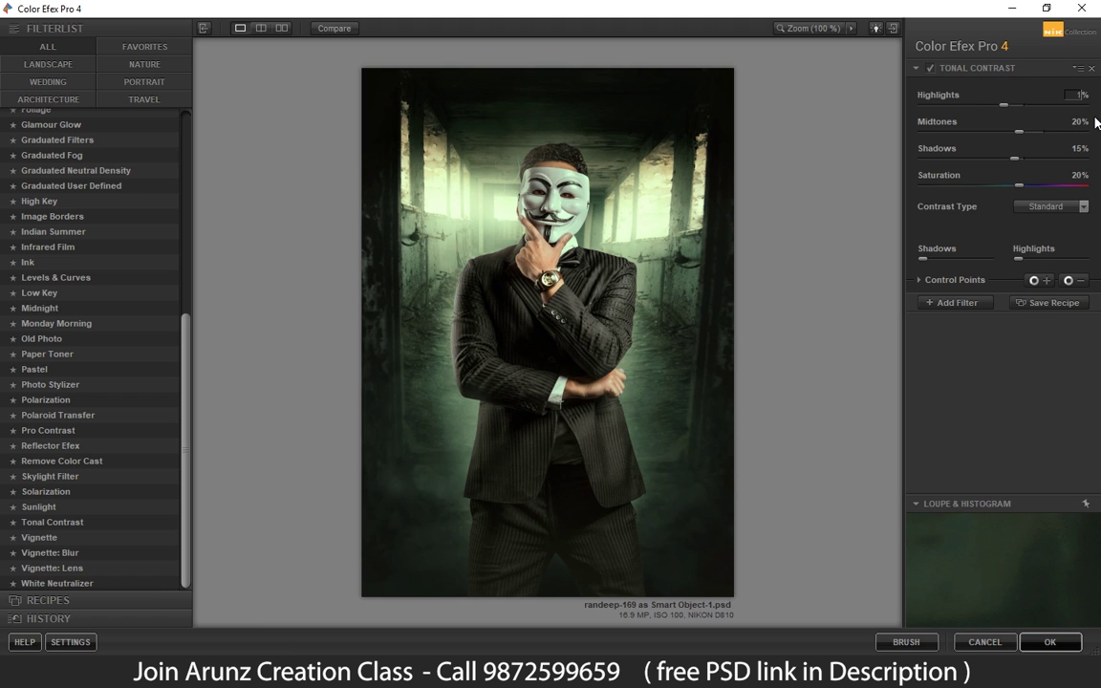
key("Return")
Step: Add a Detail Extractor filter on top of Tonal Contrast at 14% strength, and compare the preview with and without it
left_click(941, 302)
left_click_drag(187, 329, 151, 171)
left_click(58, 239)
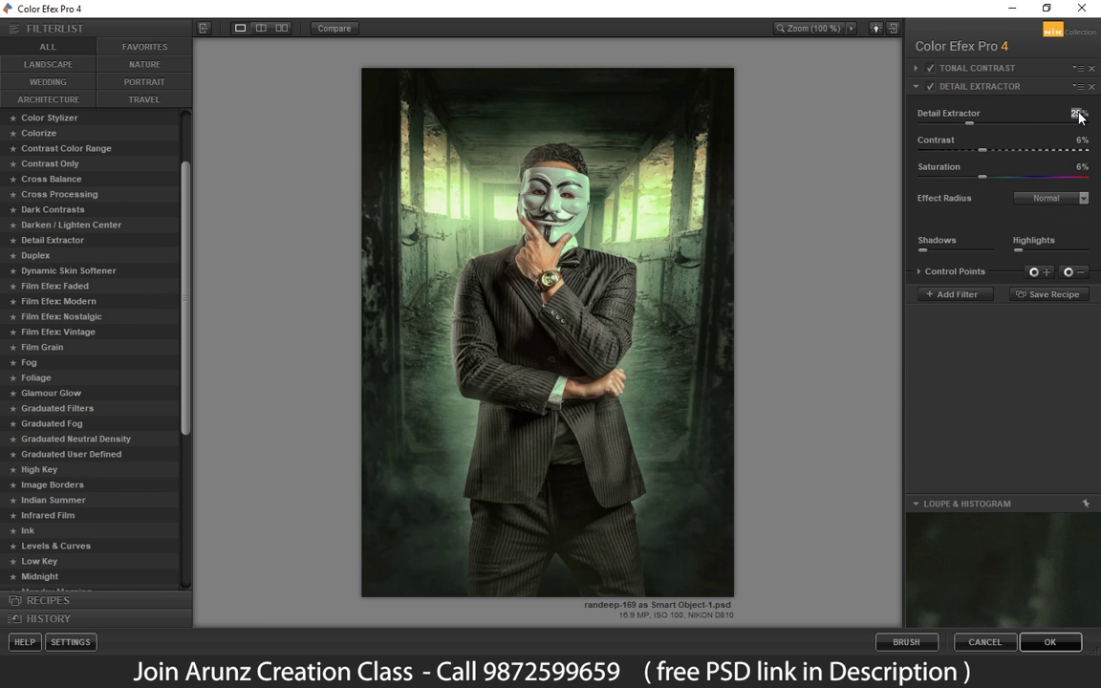
scroll(1080, 114, "down", 5)
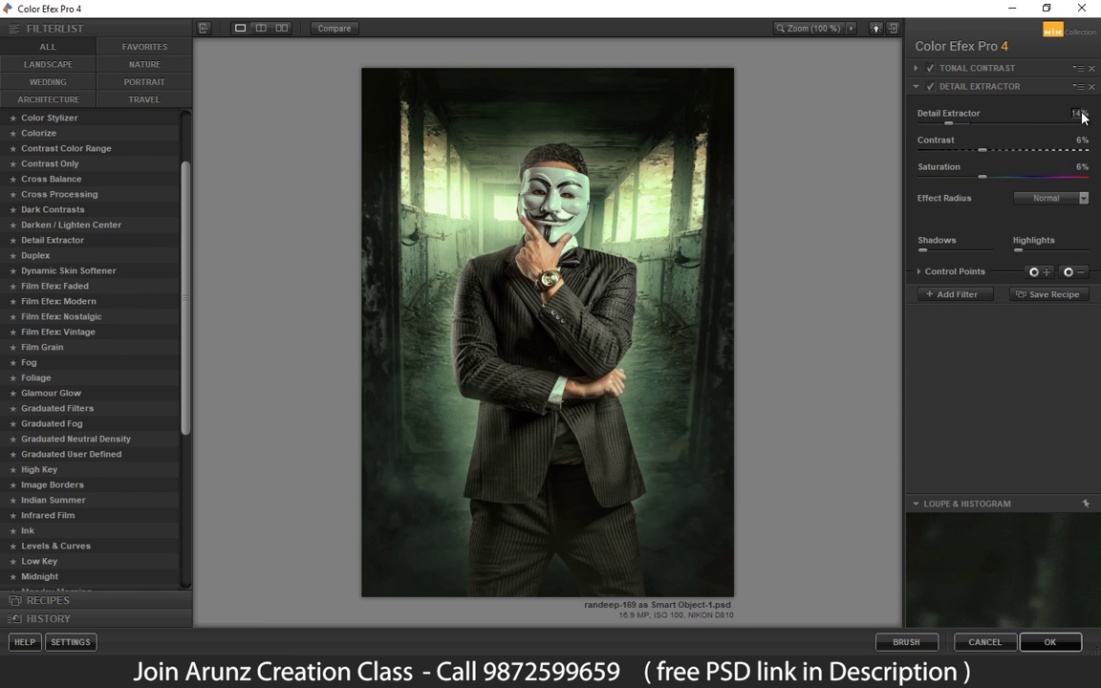
left_click(930, 86)
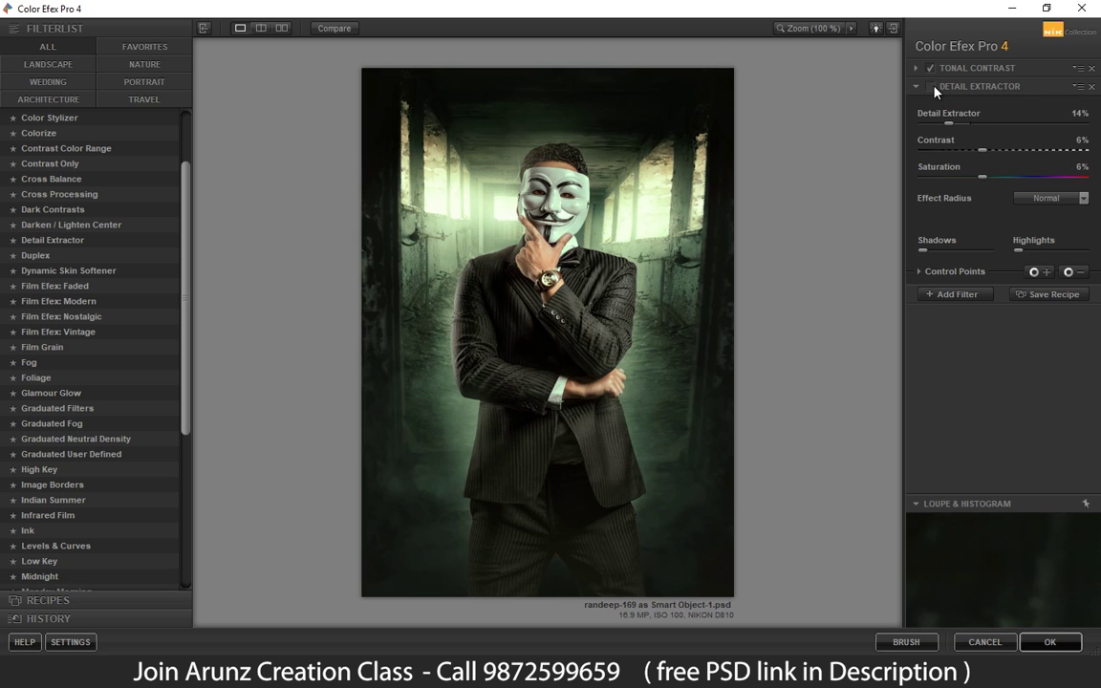
left_click(930, 86)
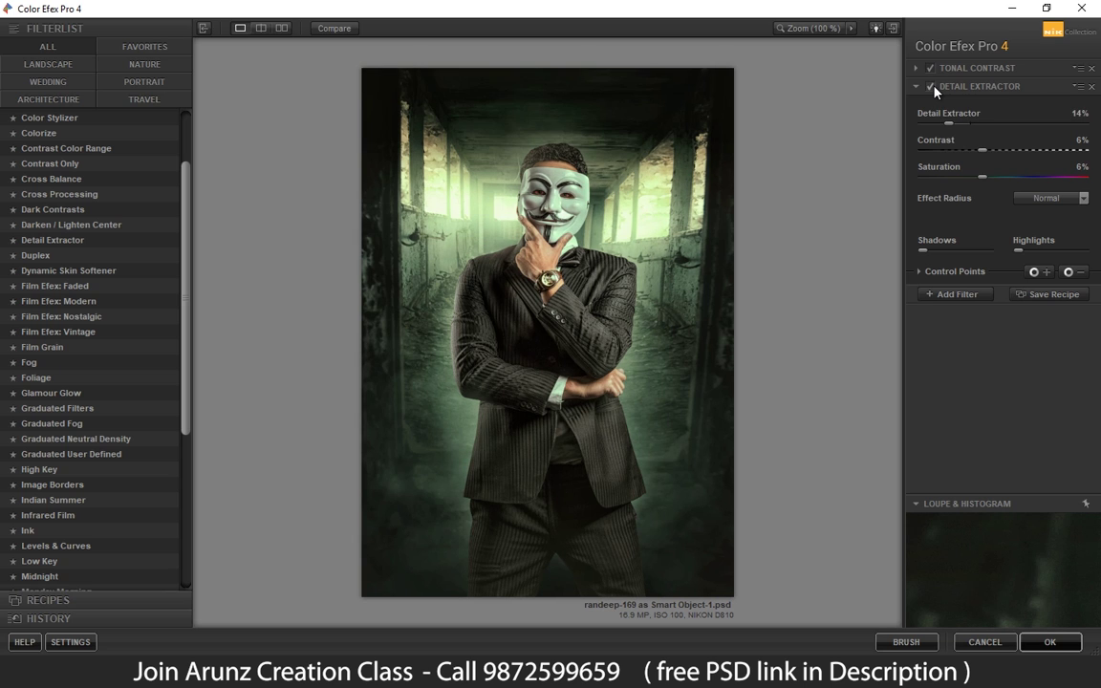
Step: Try a Detail Extractor strength of 41%, settle on 10% with saturation at 10%, and apply the filters to the image
left_click(1079, 113)
type("41")
key("Return")
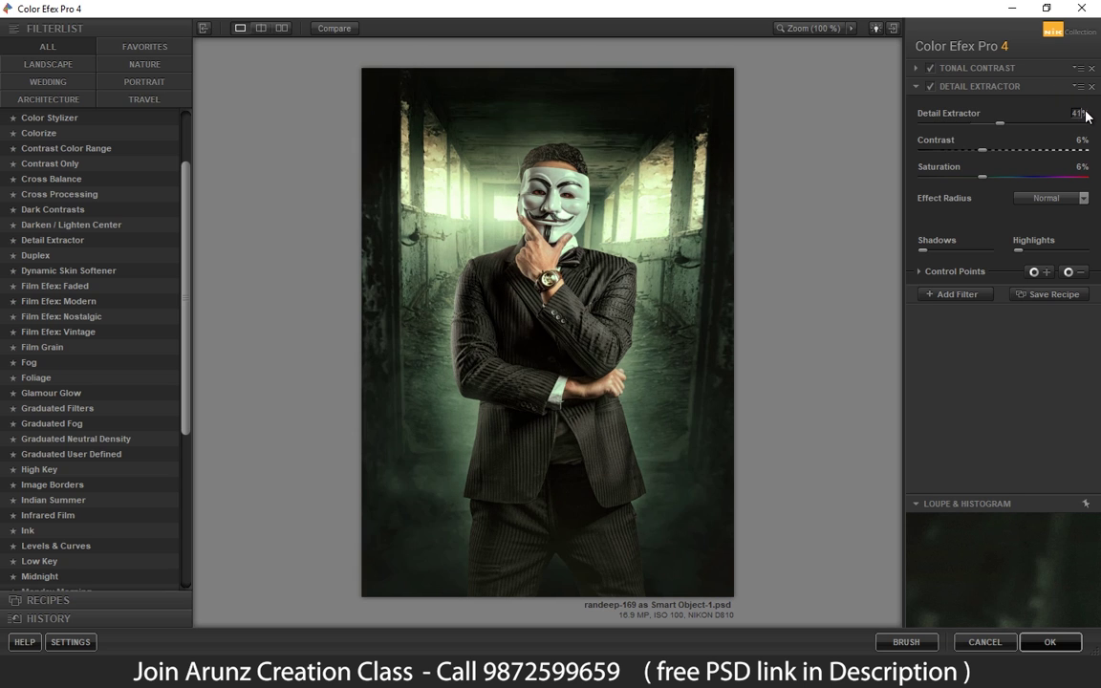
type("10")
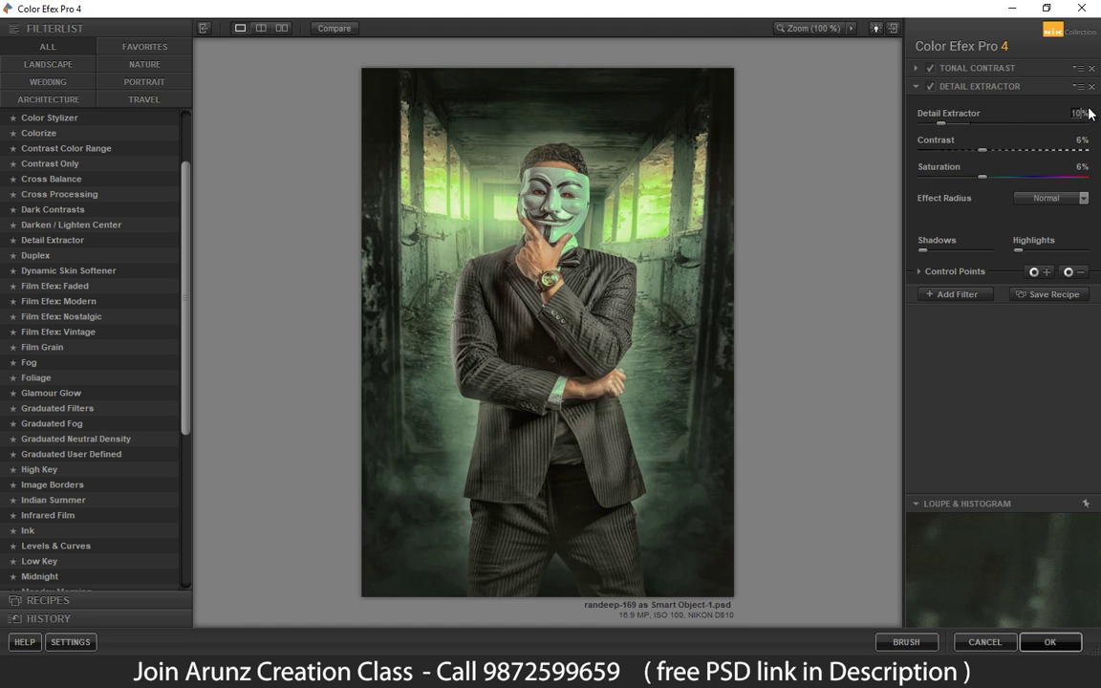
key("Return")
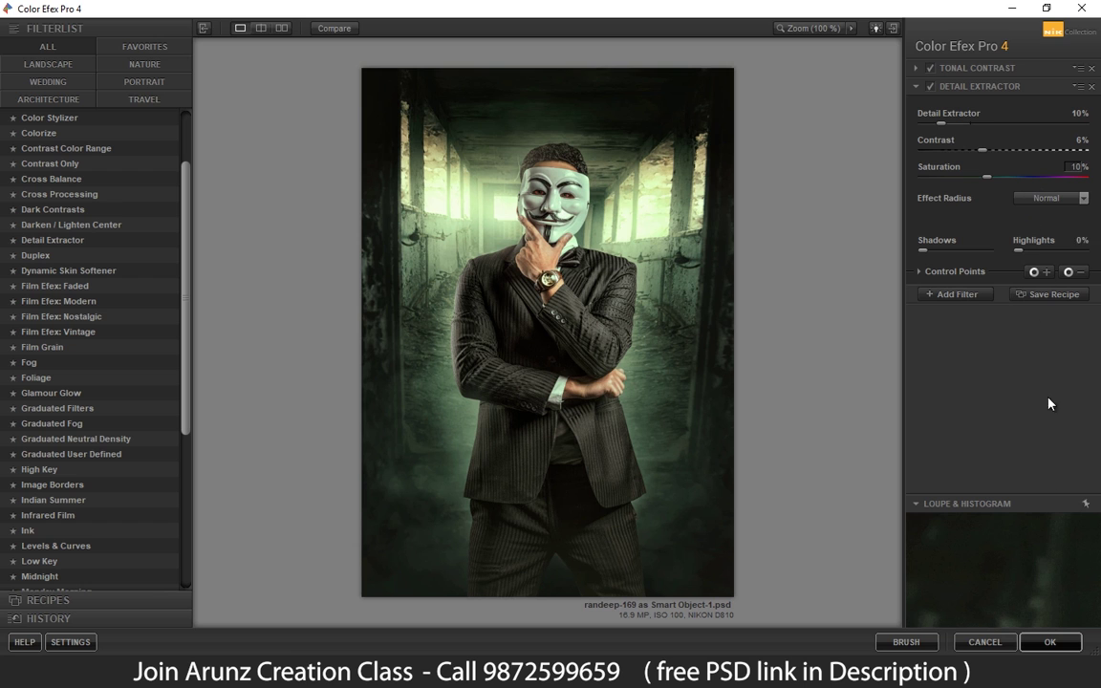
left_click(1047, 642)
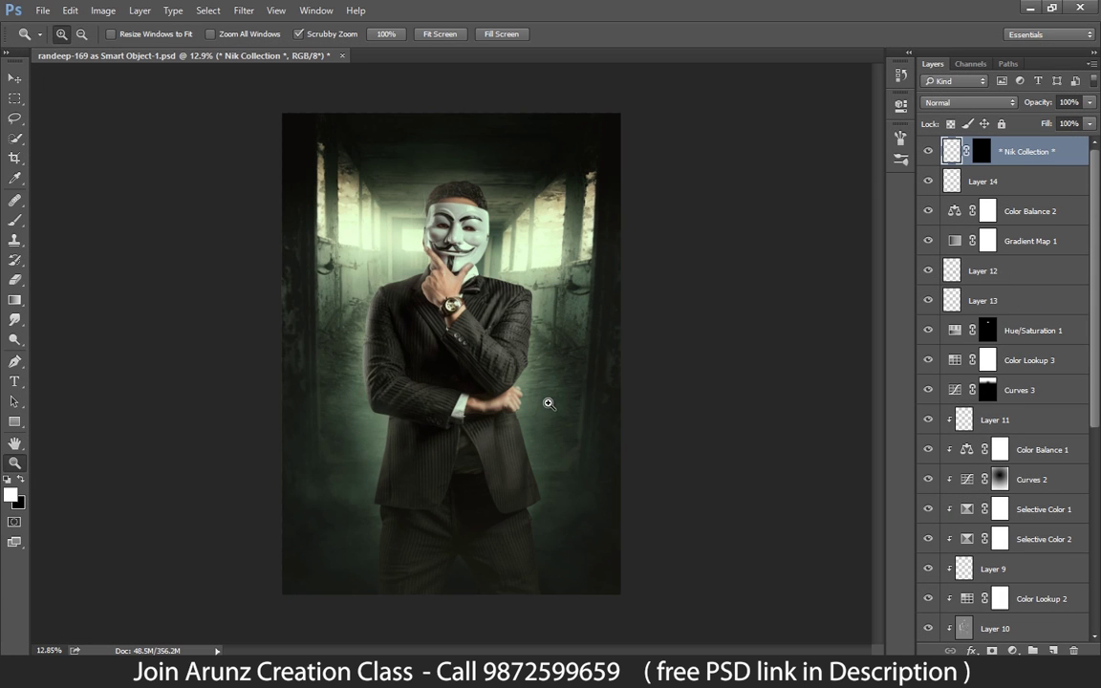